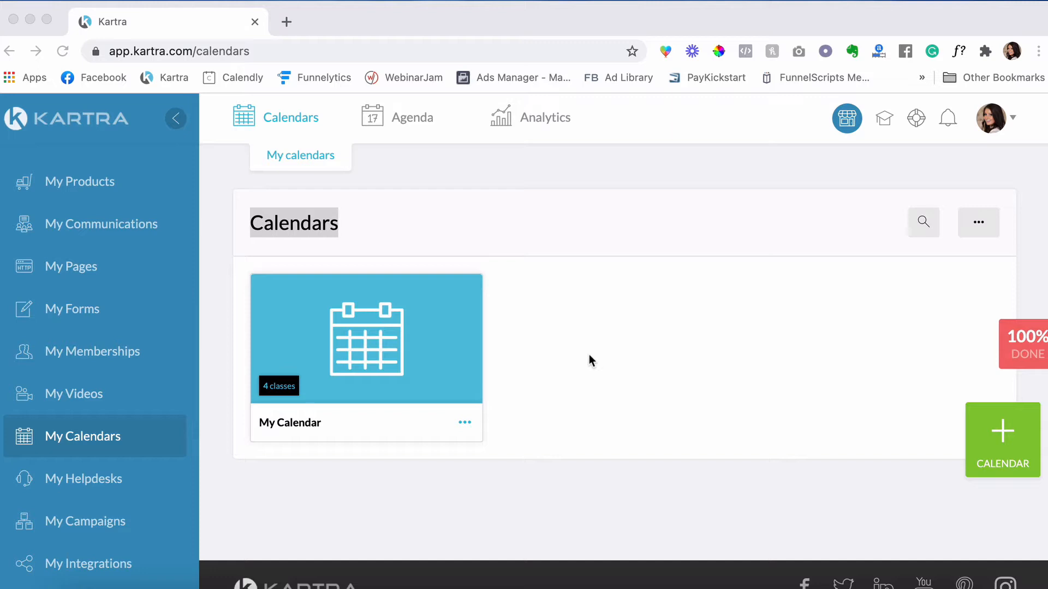
- Start a new calendar, preview the recurrent class, gym and live event models, then choose Consultant
left_click(562, 237)
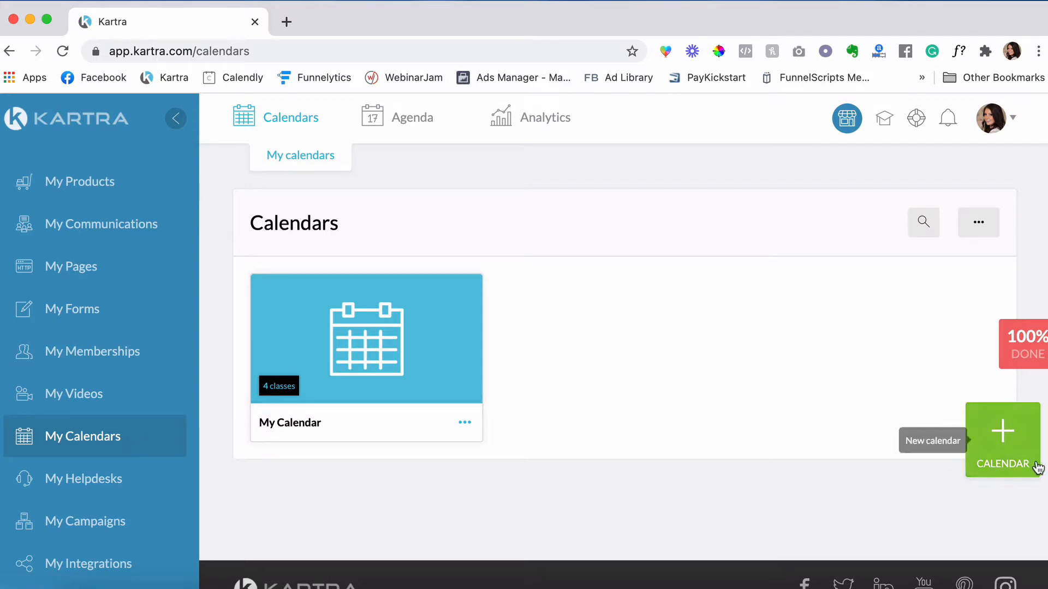
left_click(1009, 435)
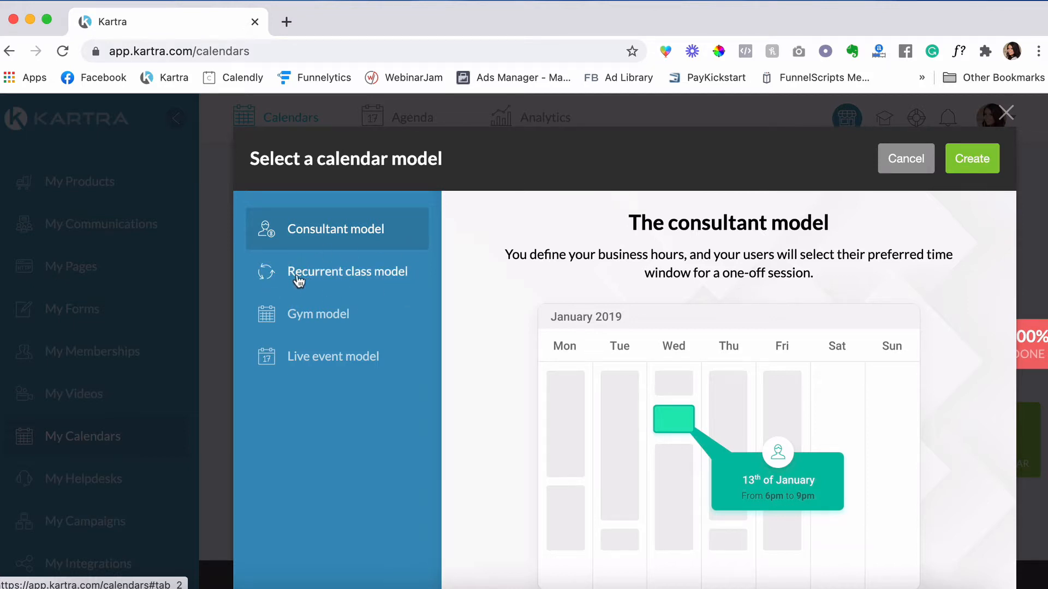
left_click(346, 283)
left_click(346, 318)
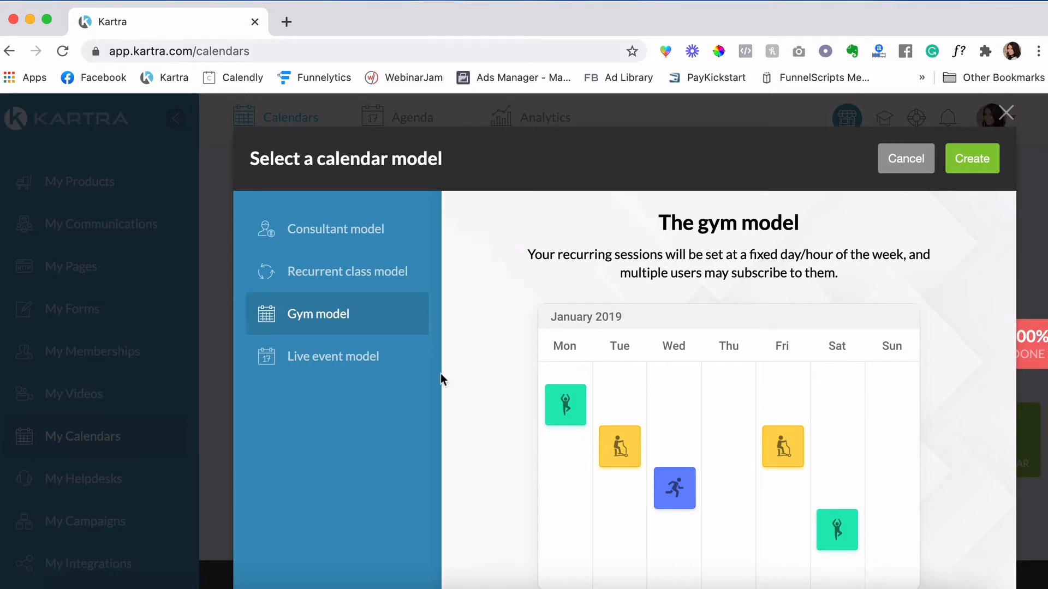
left_click(333, 361)
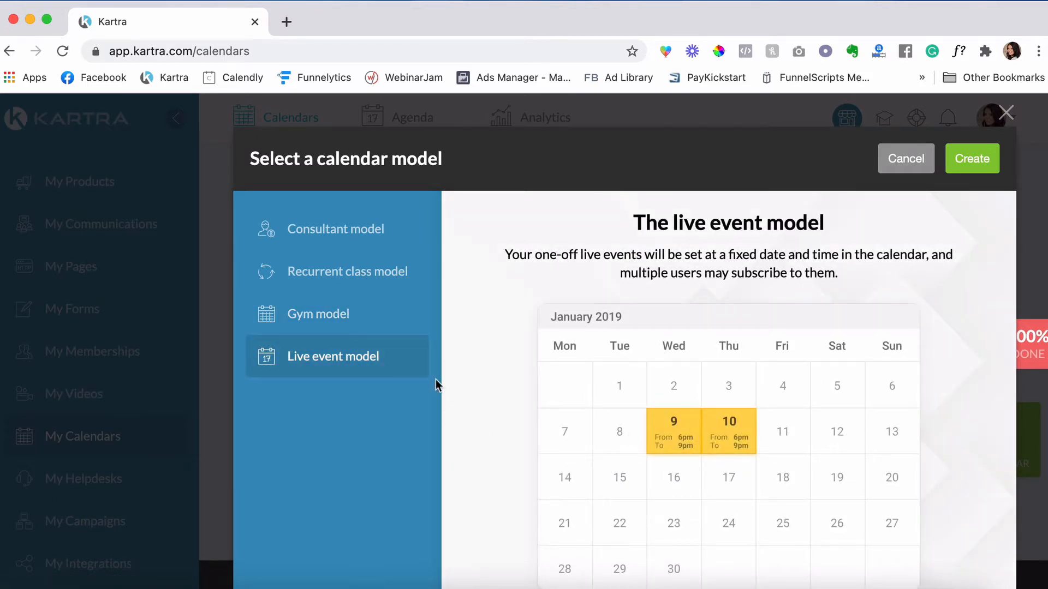
left_click(327, 236)
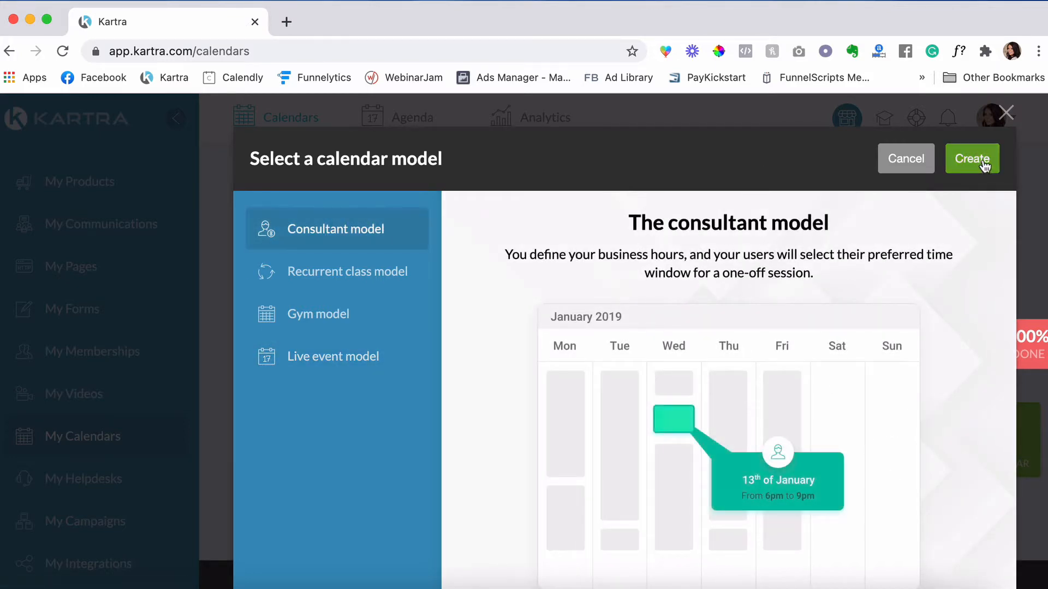
- Create the calendar from the Consultant model and name it 'Demo Calendar'
left_click(985, 165)
left_click(496, 265)
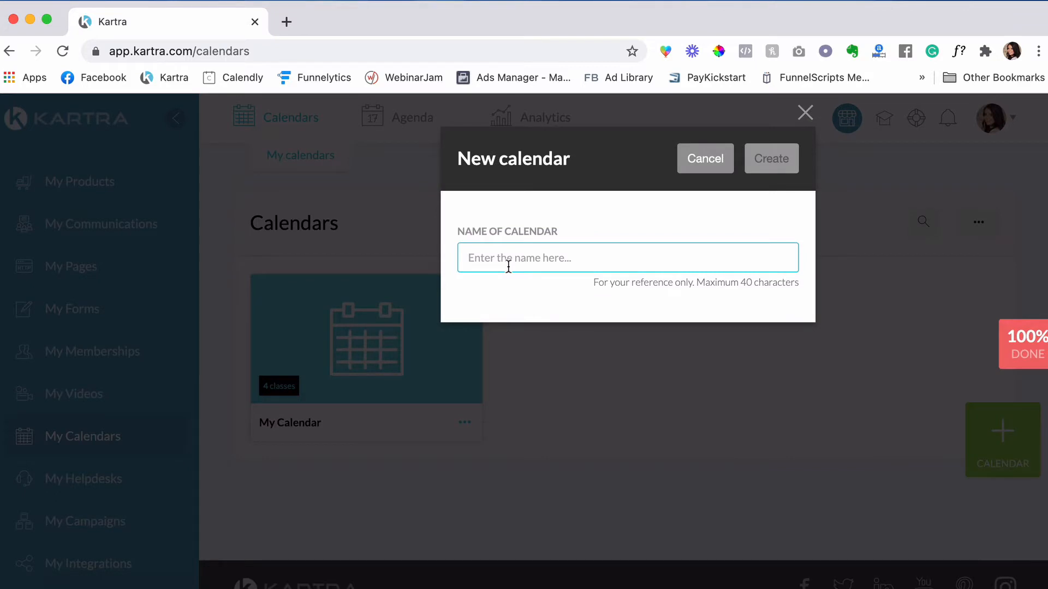
type("Demo")
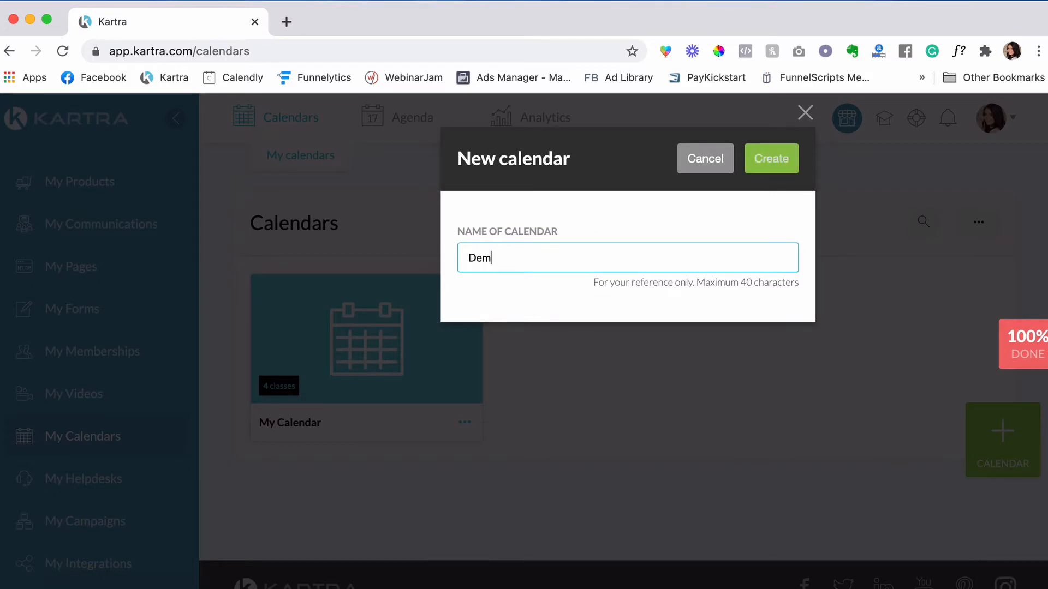
type(" Calendar")
- Create the Demo Calendar and cancel the logo upload, keeping the Limitless Lifestyle logo
left_click(774, 158)
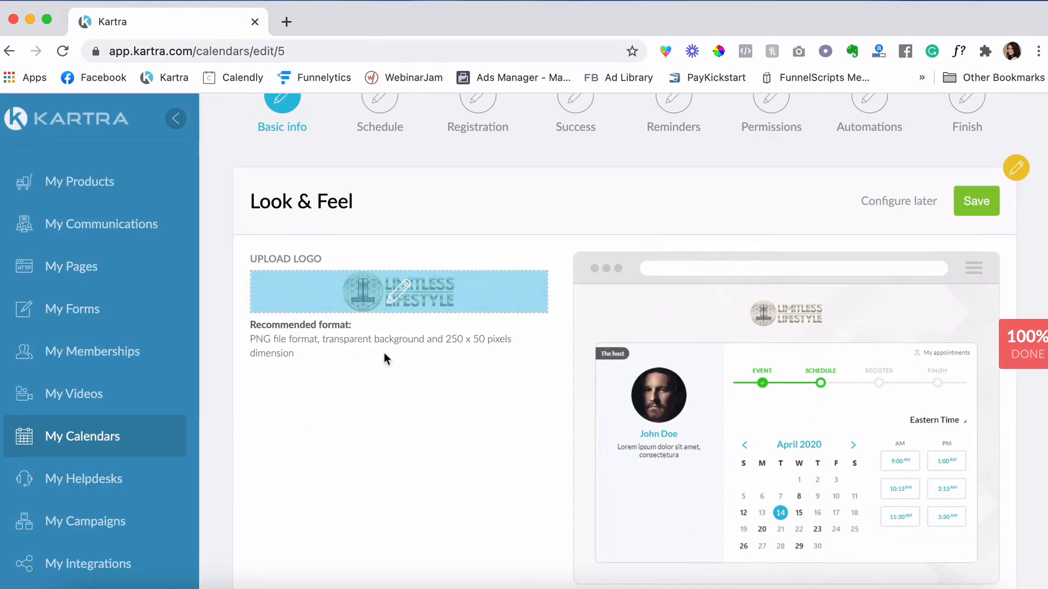
left_click(399, 291)
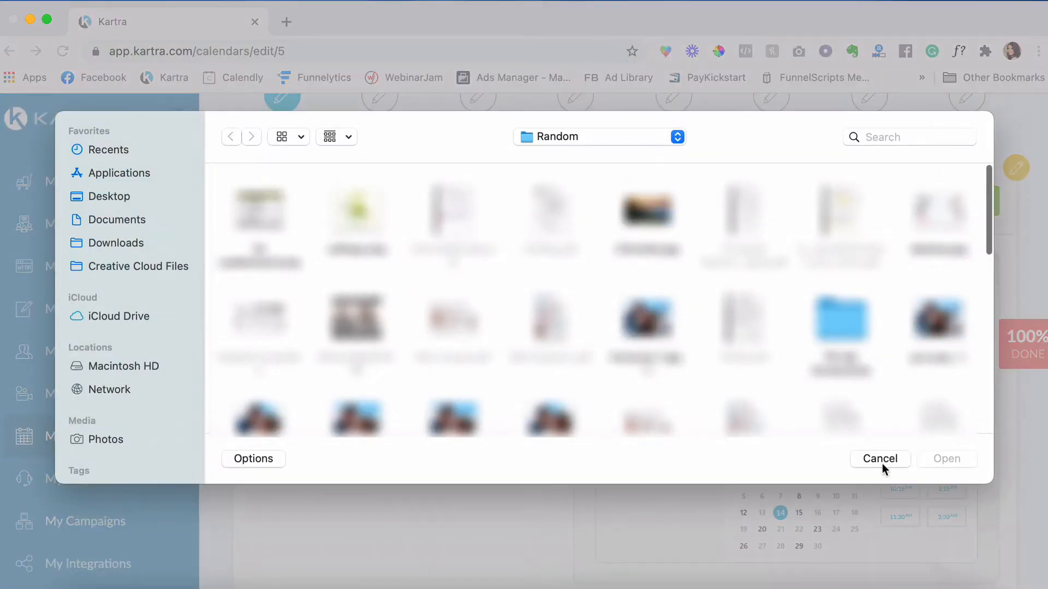
left_click(879, 458)
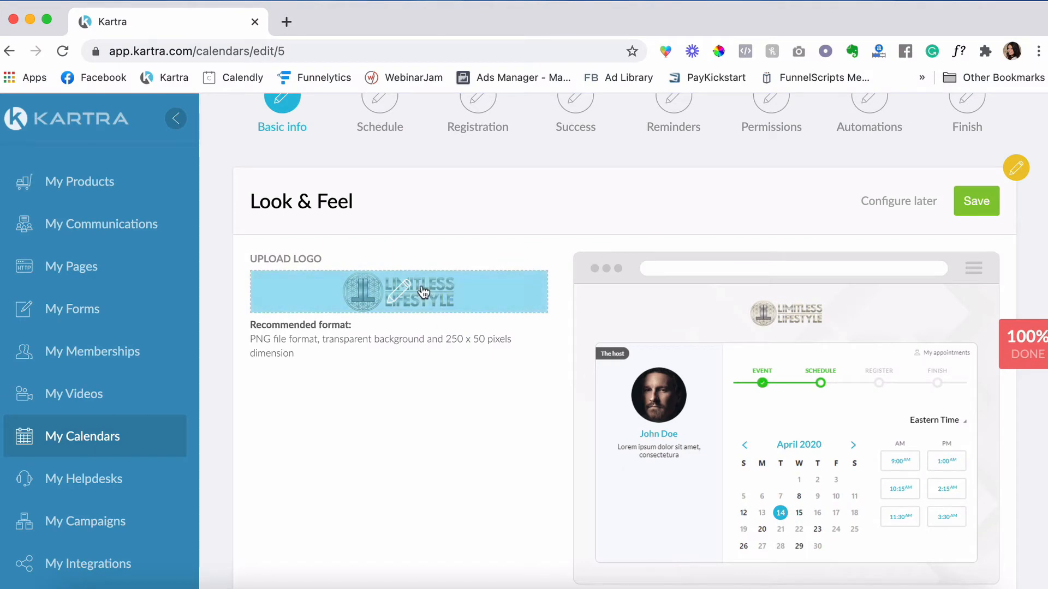
- Cycle through the colour templates, settle on Dark blue, and save the look
scroll(803, 221, "down", 3)
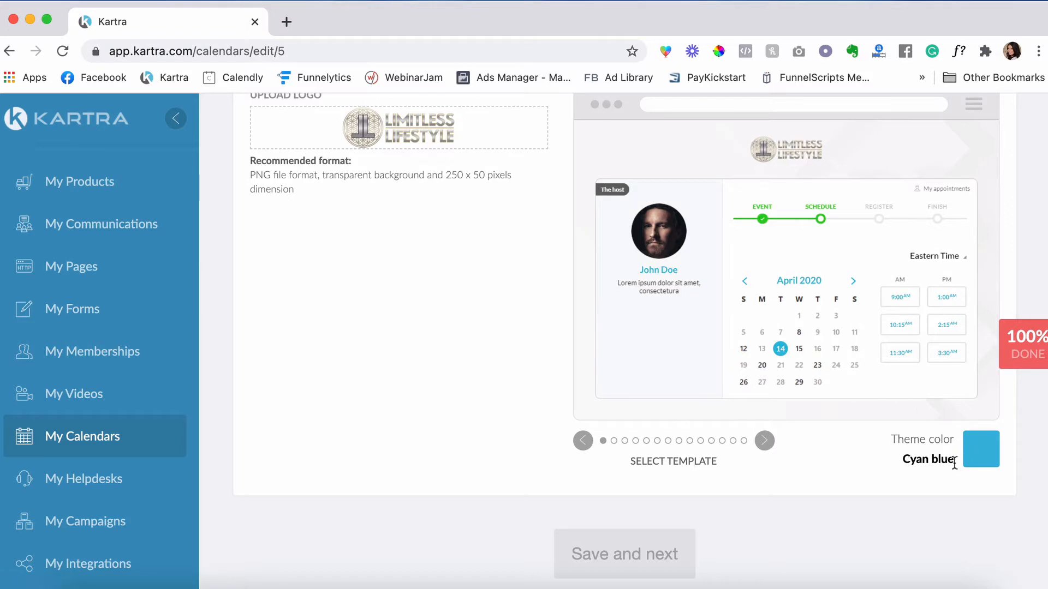
left_click(767, 443)
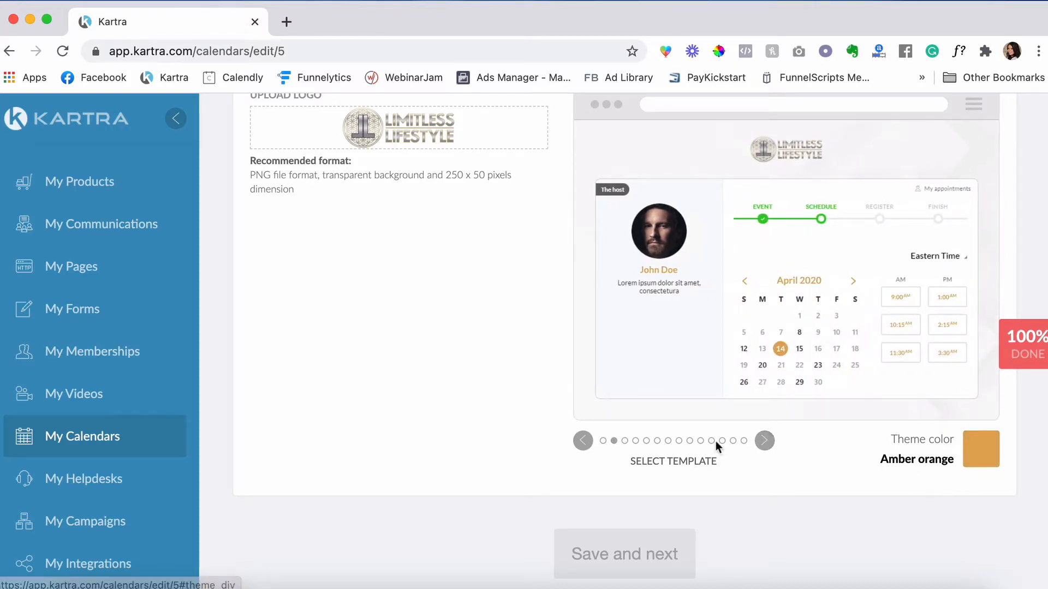
left_click(765, 441)
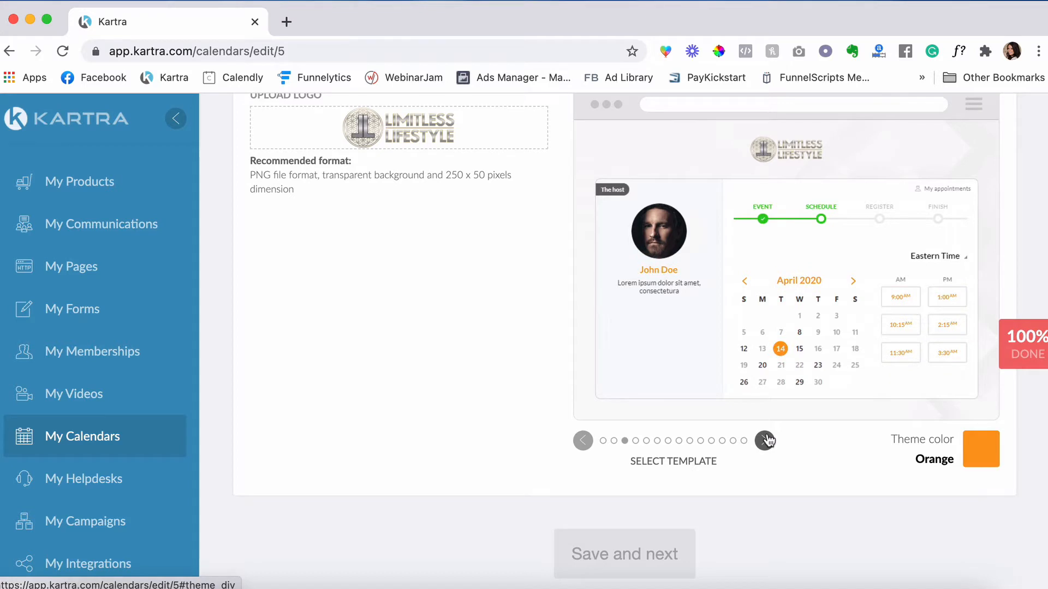
left_click(765, 441)
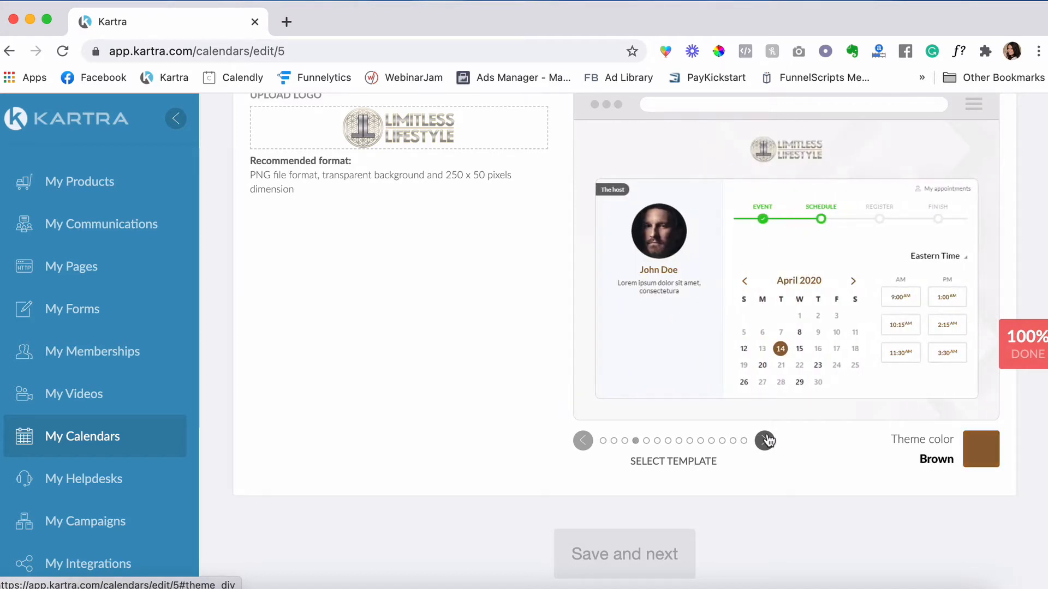
left_click(765, 441)
left_click(765, 441)
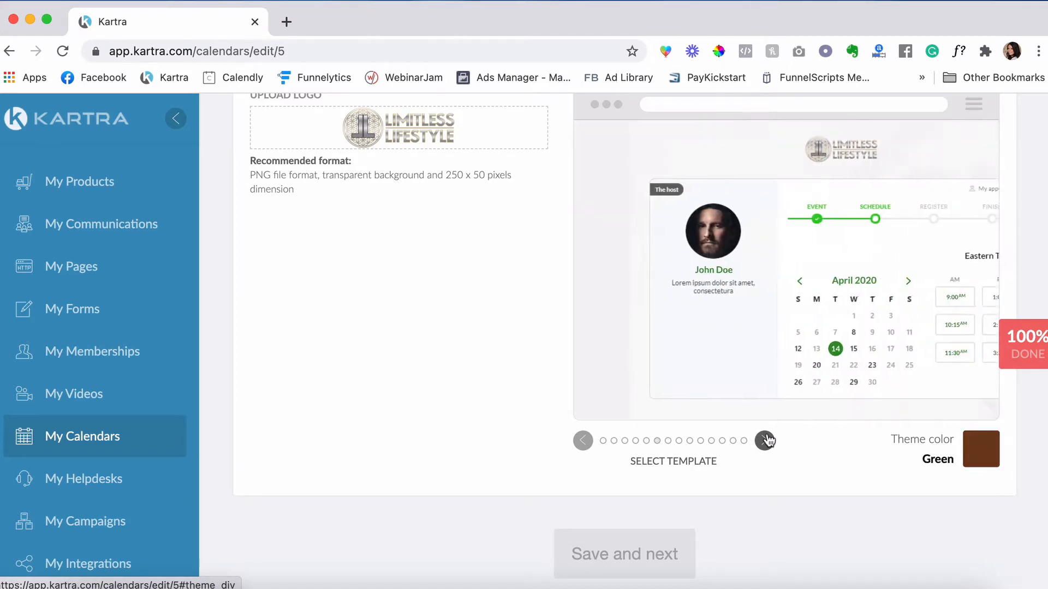
left_click(765, 441)
left_click(765, 441)
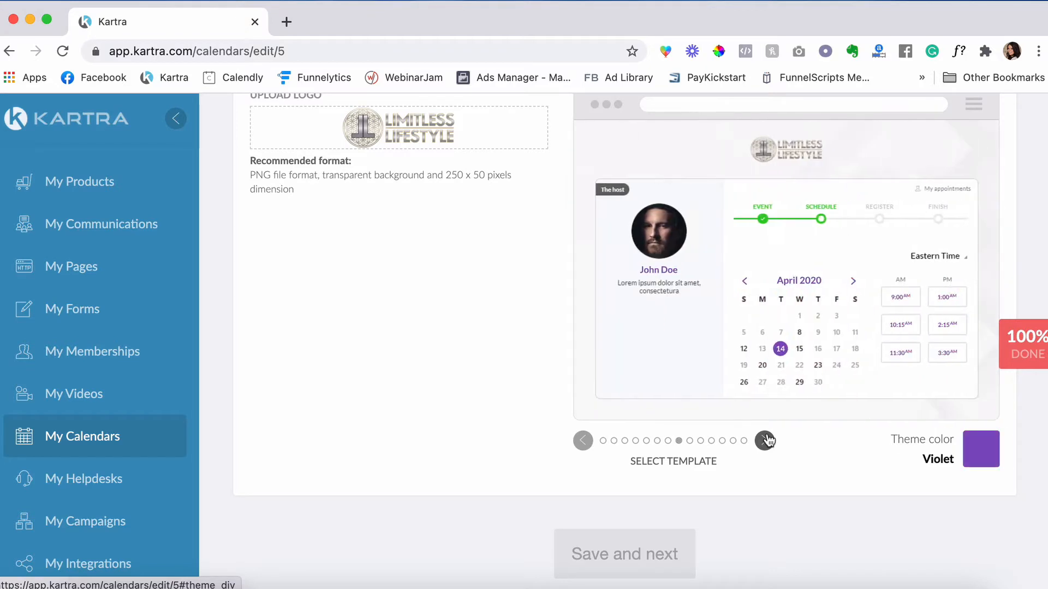
left_click(766, 441)
left_click(766, 441)
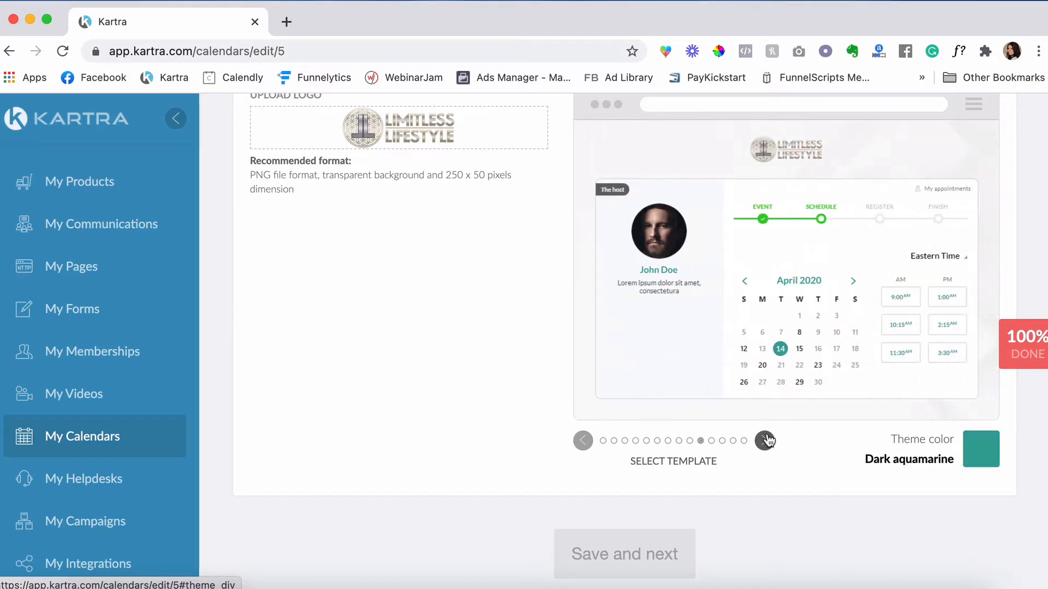
left_click(765, 441)
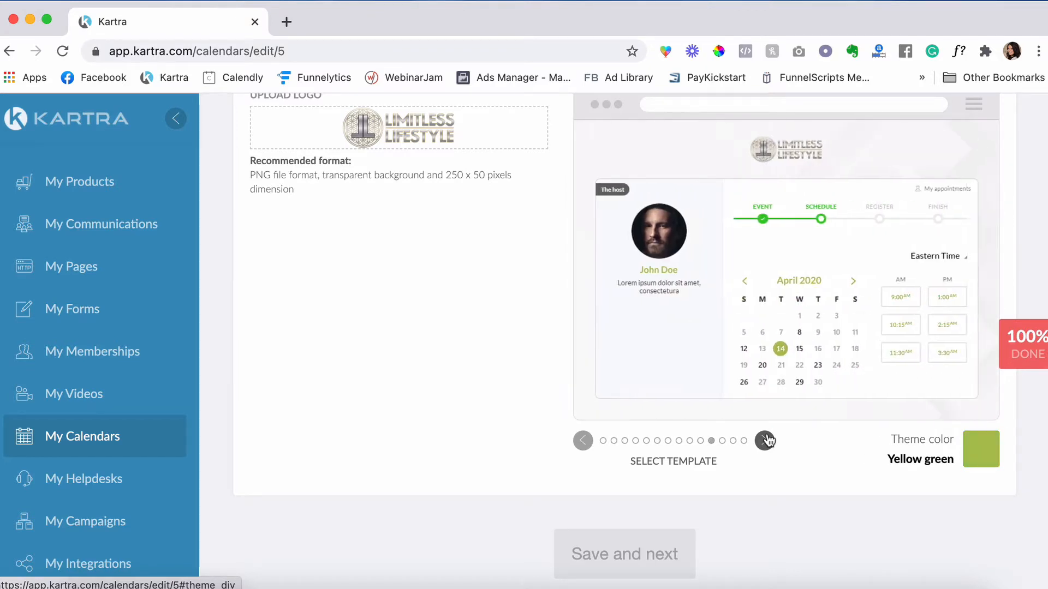
left_click(765, 441)
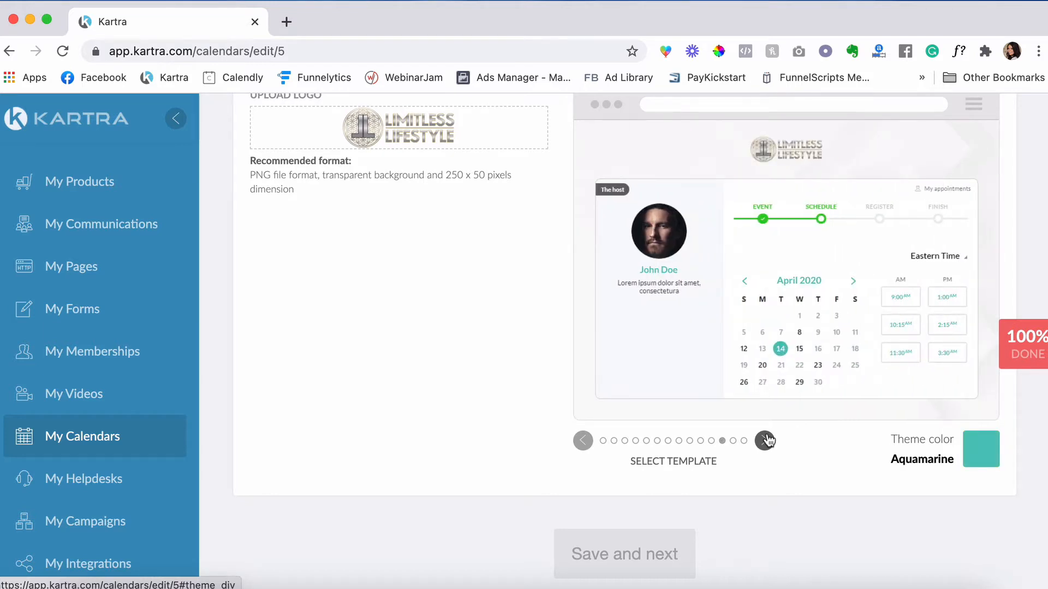
left_click(765, 441)
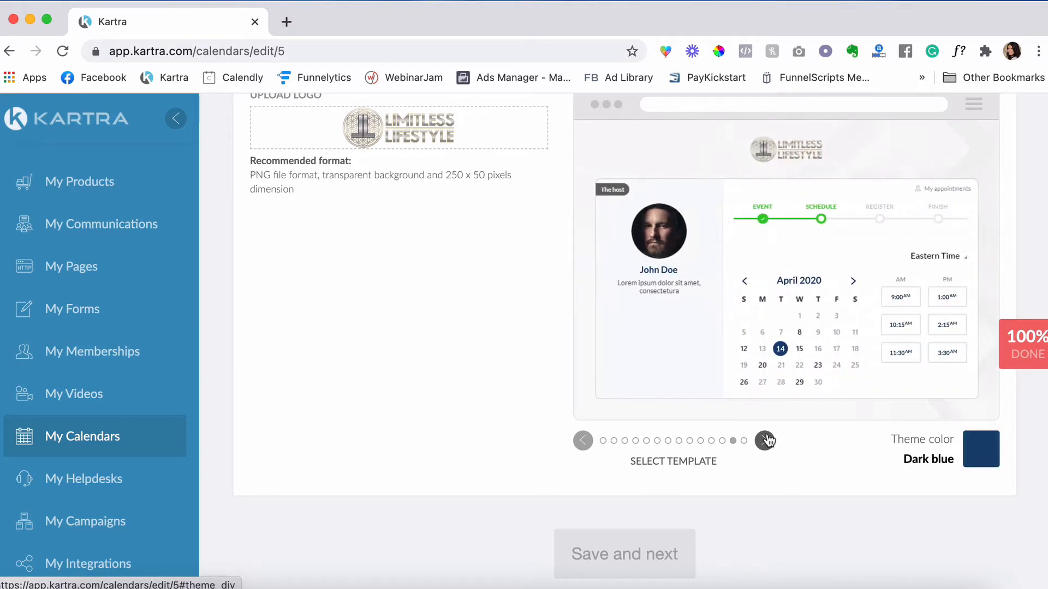
left_click(765, 441)
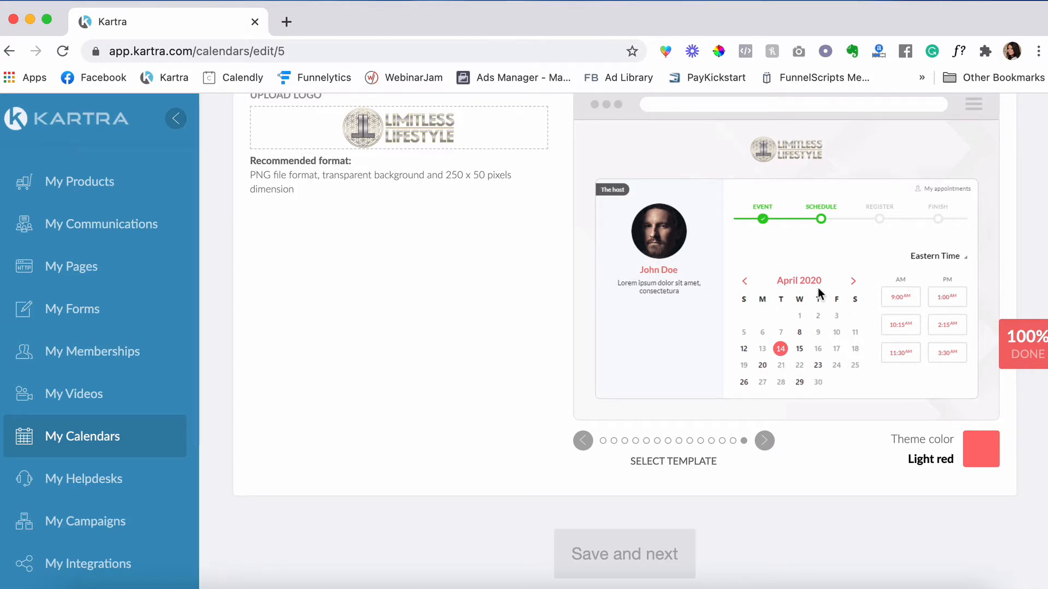
left_click(764, 440)
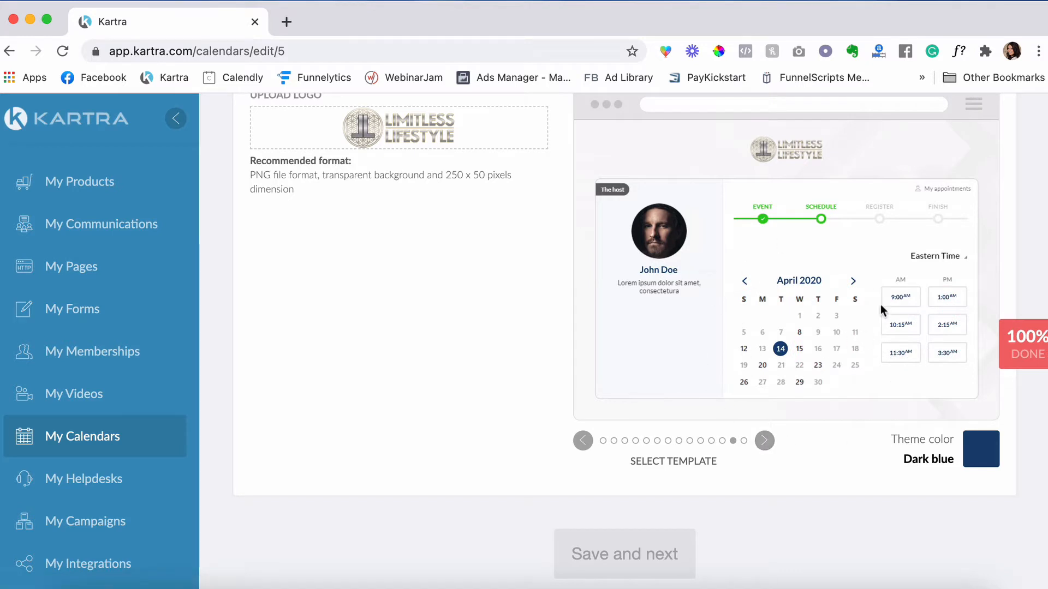
scroll(706, 384, "up", 3)
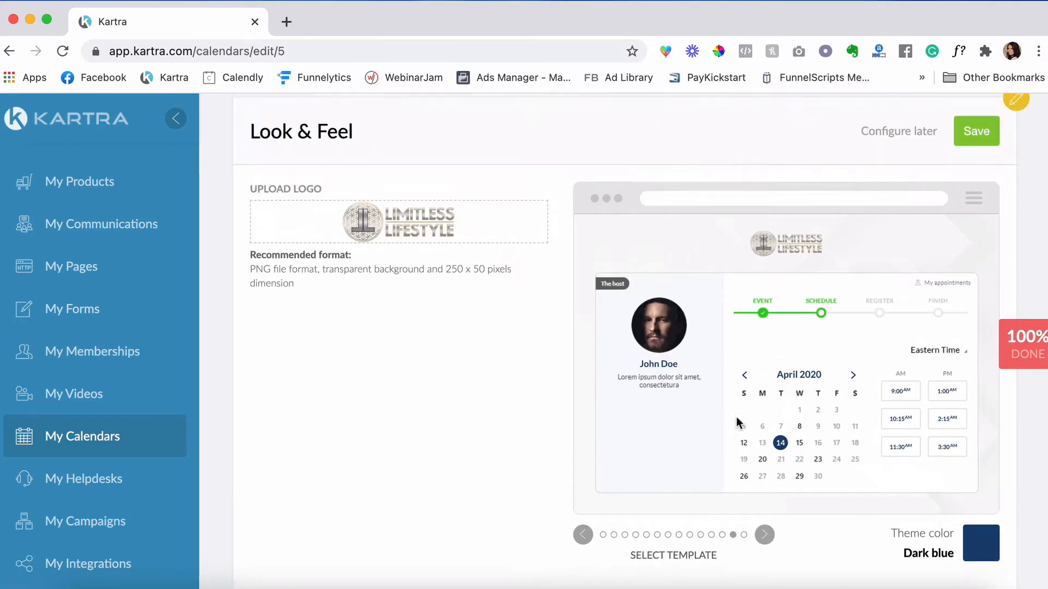
left_click(978, 134)
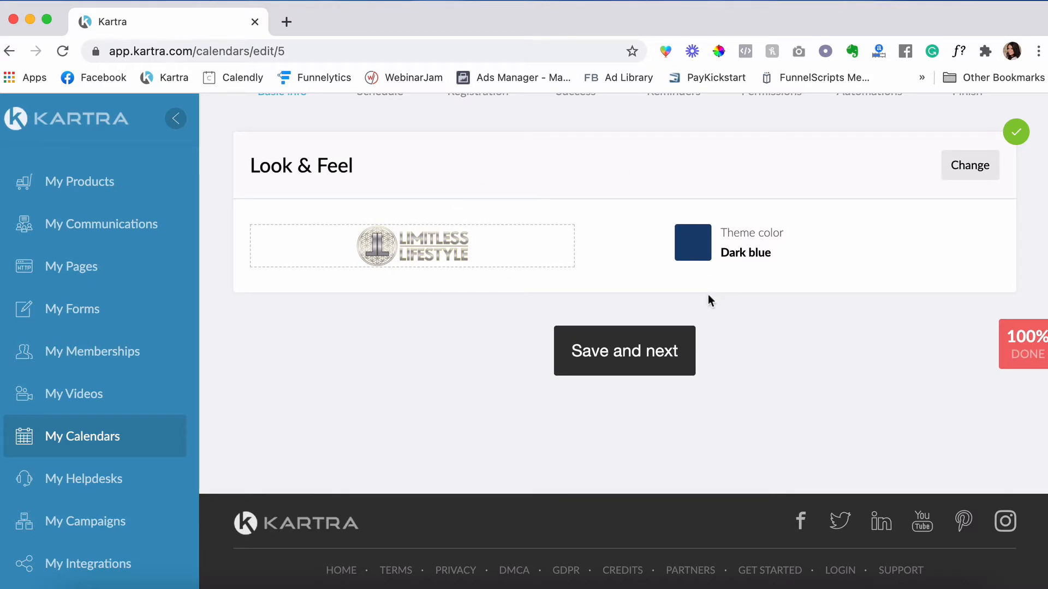
- Continue to the Schedule step and acknowledge the classes explanation to open the Class 1 form
left_click(653, 355)
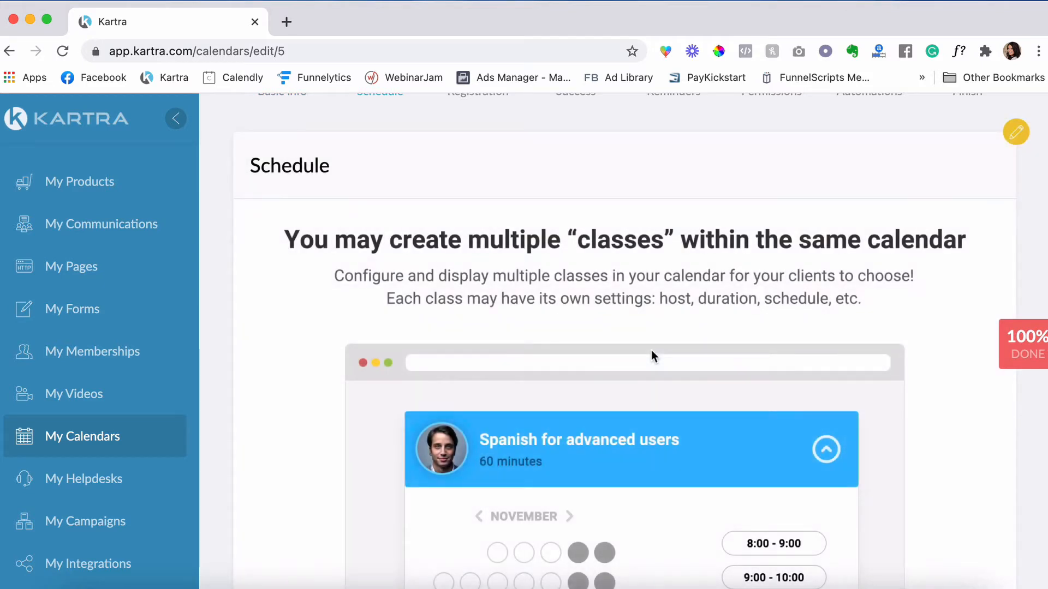
scroll(650, 274, "down", 1)
scroll(650, 274, "down", 1)
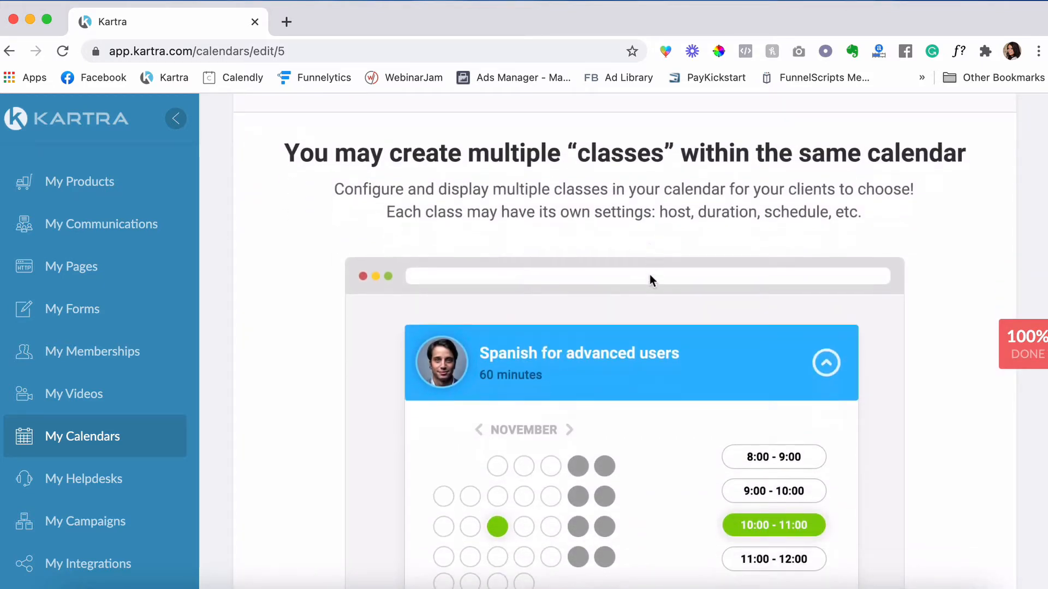
scroll(650, 274, "up", 1)
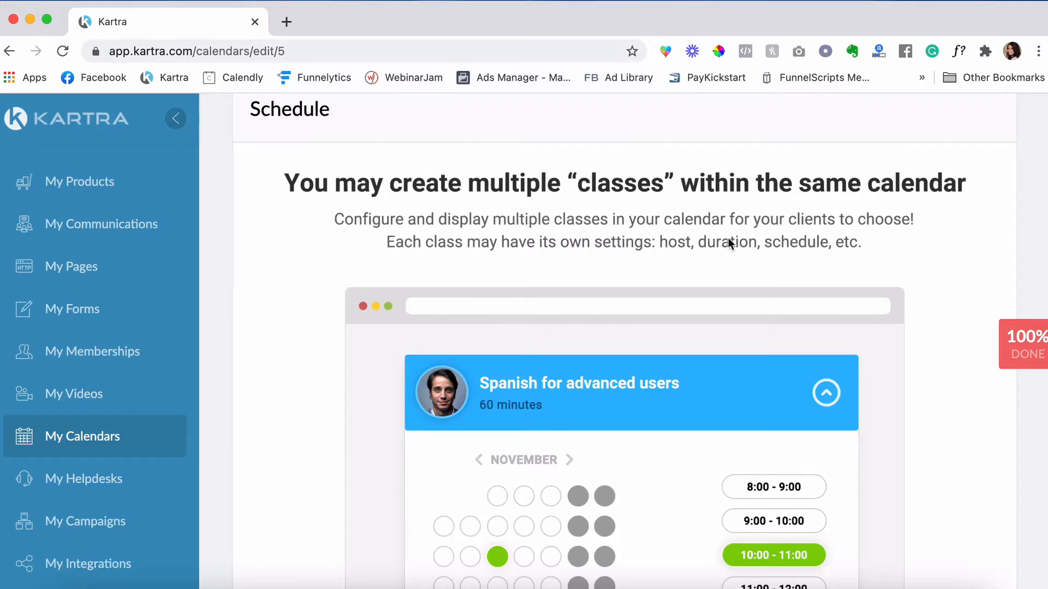
scroll(730, 242, "up", 1)
scroll(729, 242, "down", 4)
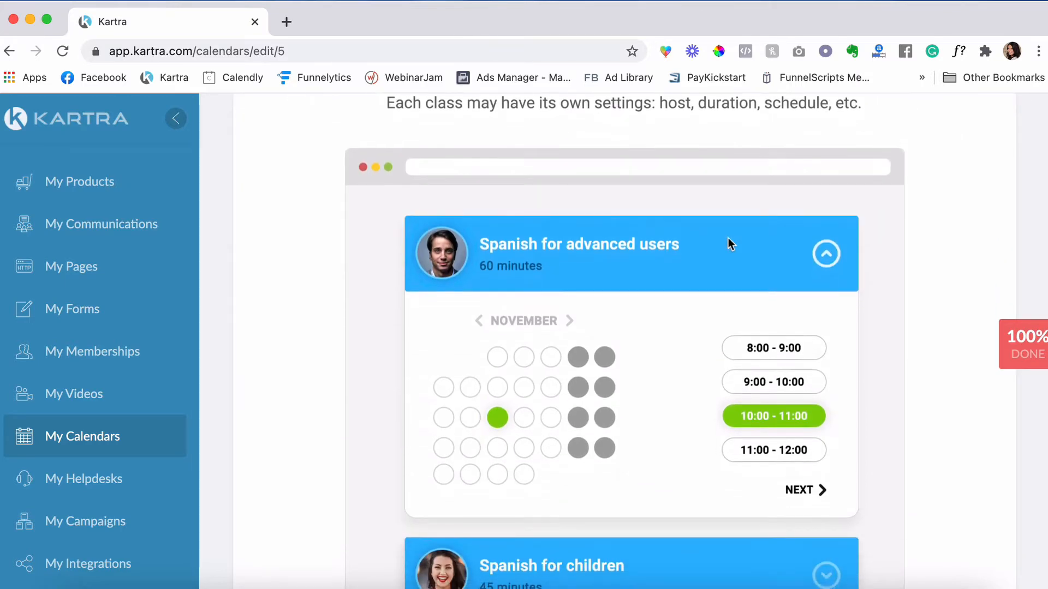
scroll(729, 238, "down", 8)
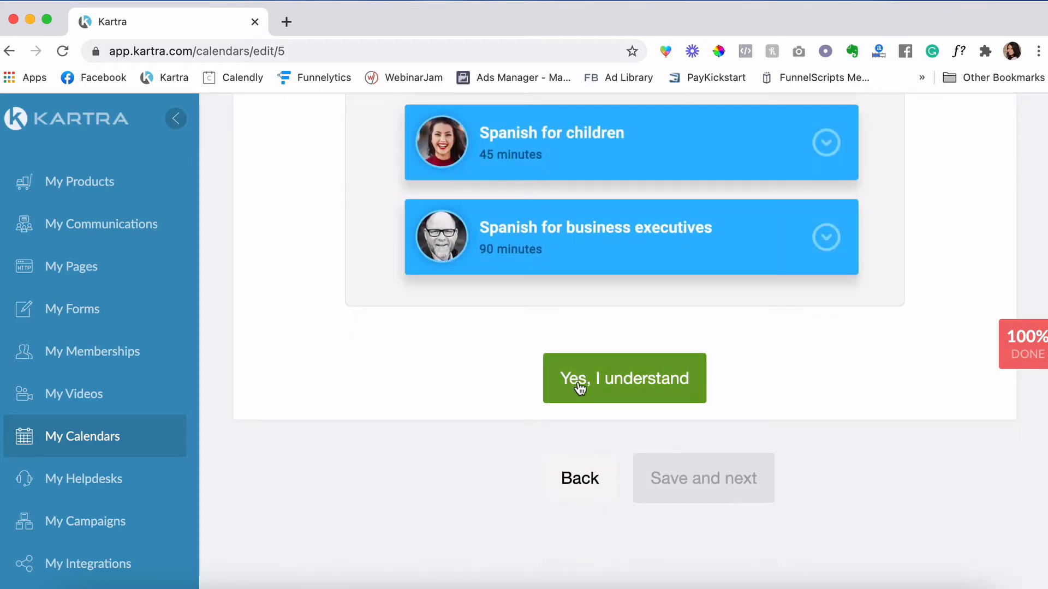
left_click(653, 376)
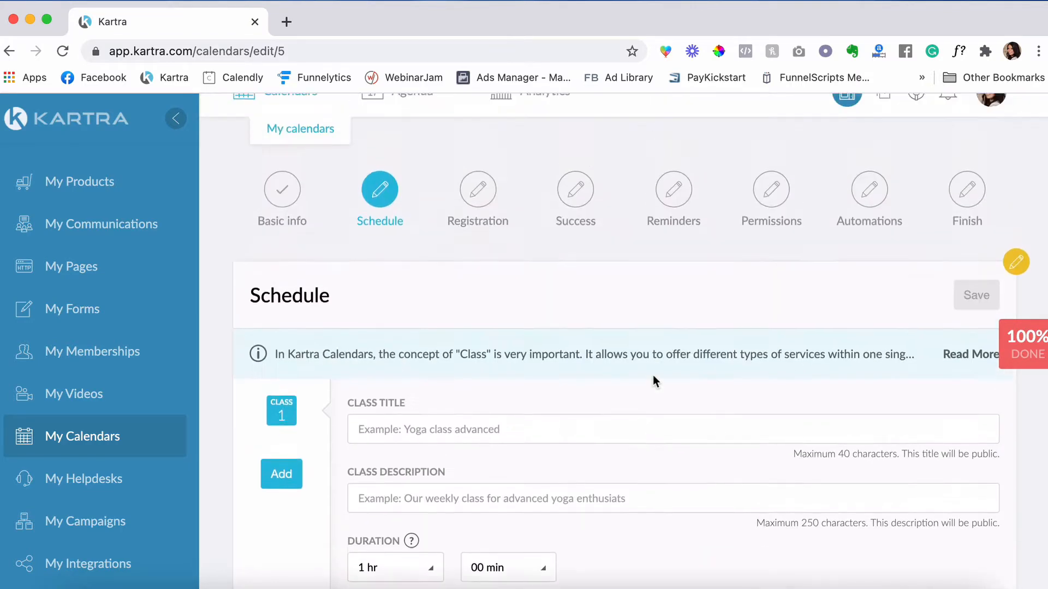
- Title Class 1 'Free Strategy Session' with a description about discussing and overcoming challenges
scroll(653, 375, "down", 3)
left_click(438, 290)
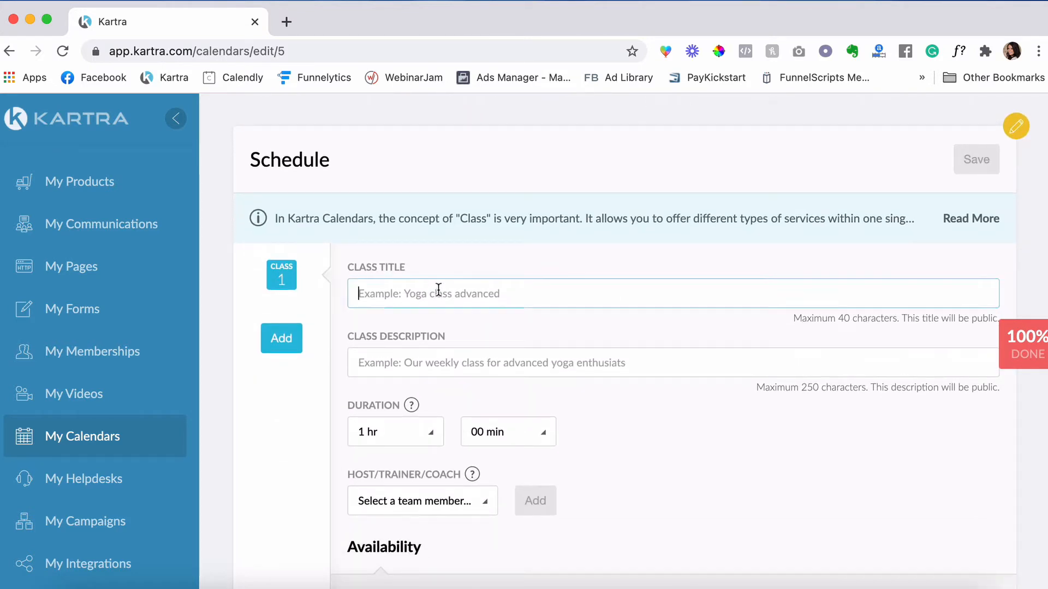
type("Free")
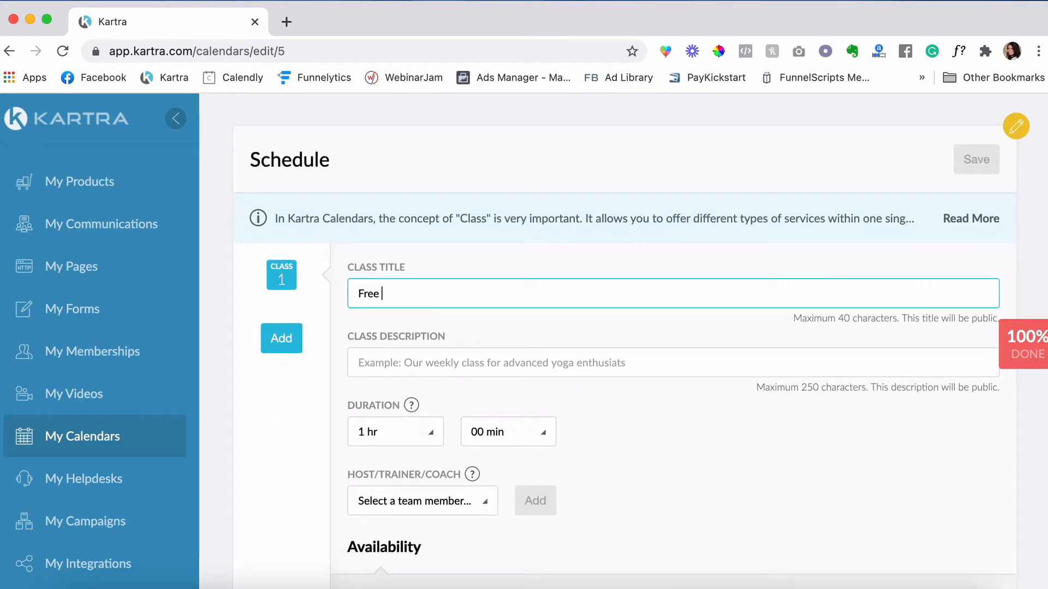
type(" Strategy Session")
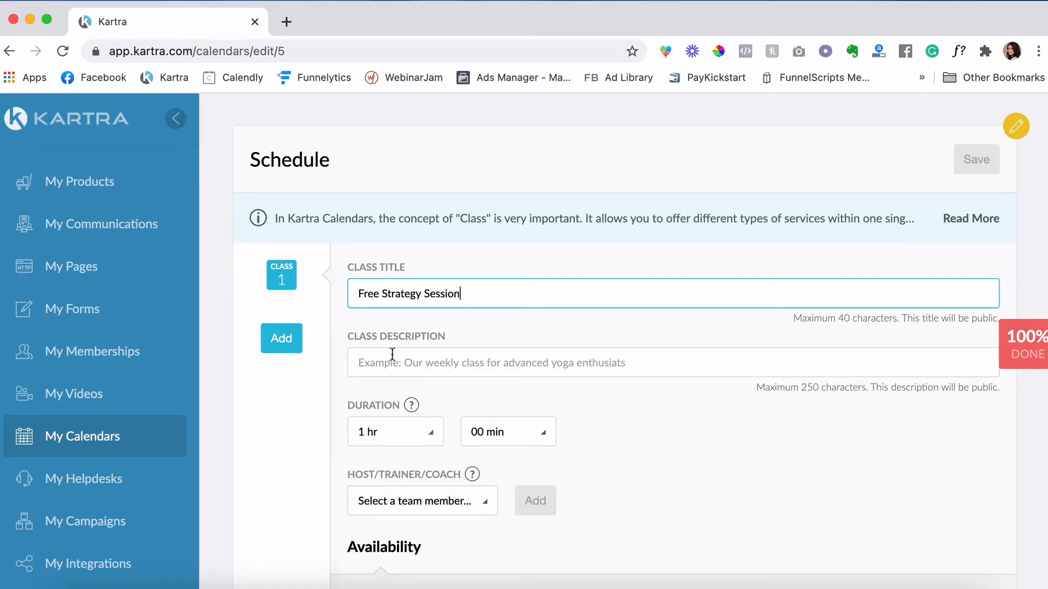
left_click(412, 371)
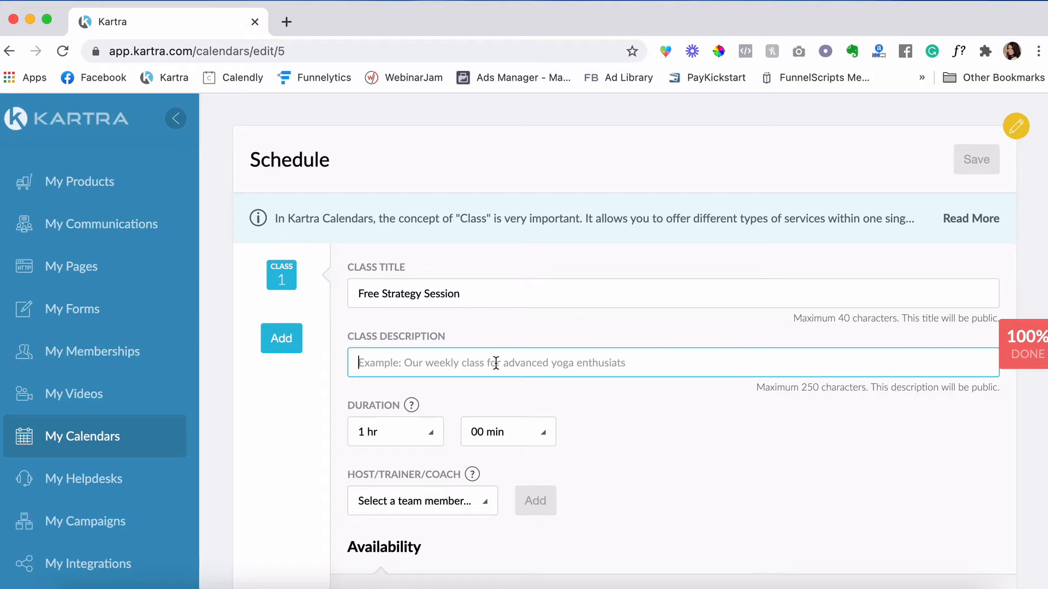
type("In this")
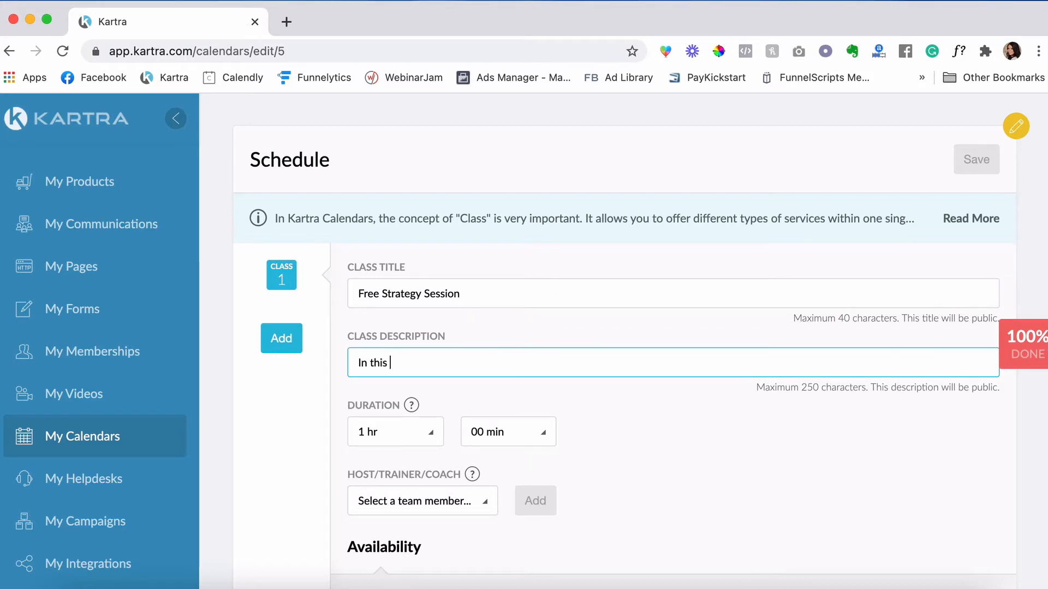
type(" session we will di")
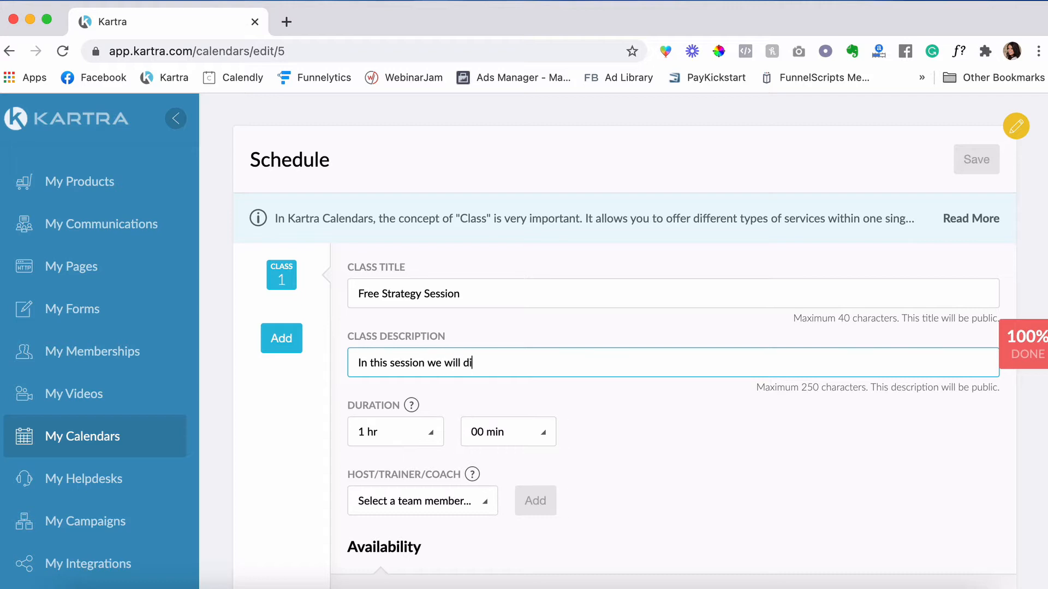
type("scuss you")
type("r chann")
type("eng")
type("es an")
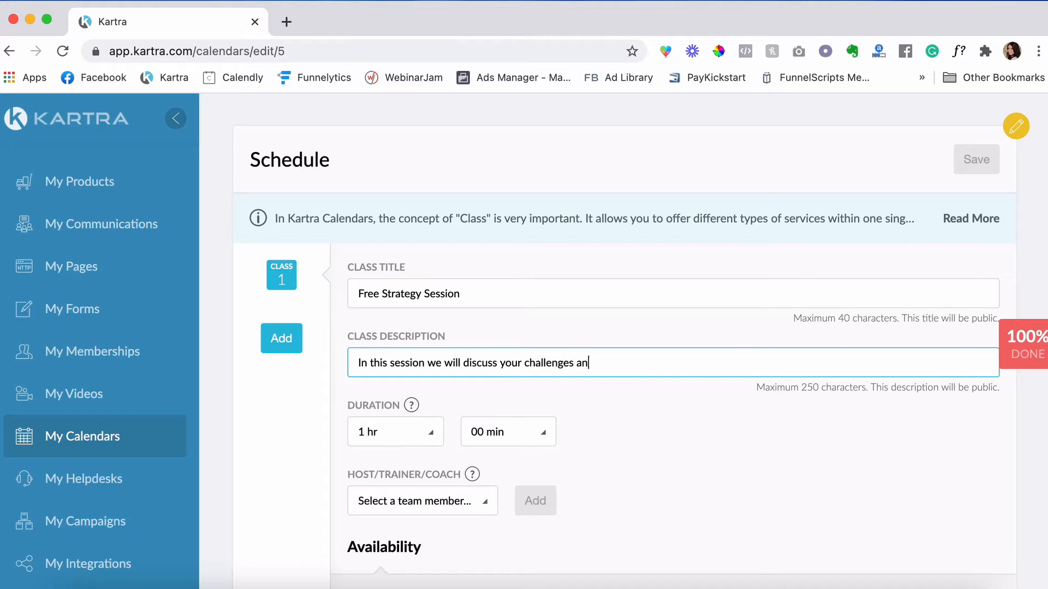
type("d how to overcome them.")
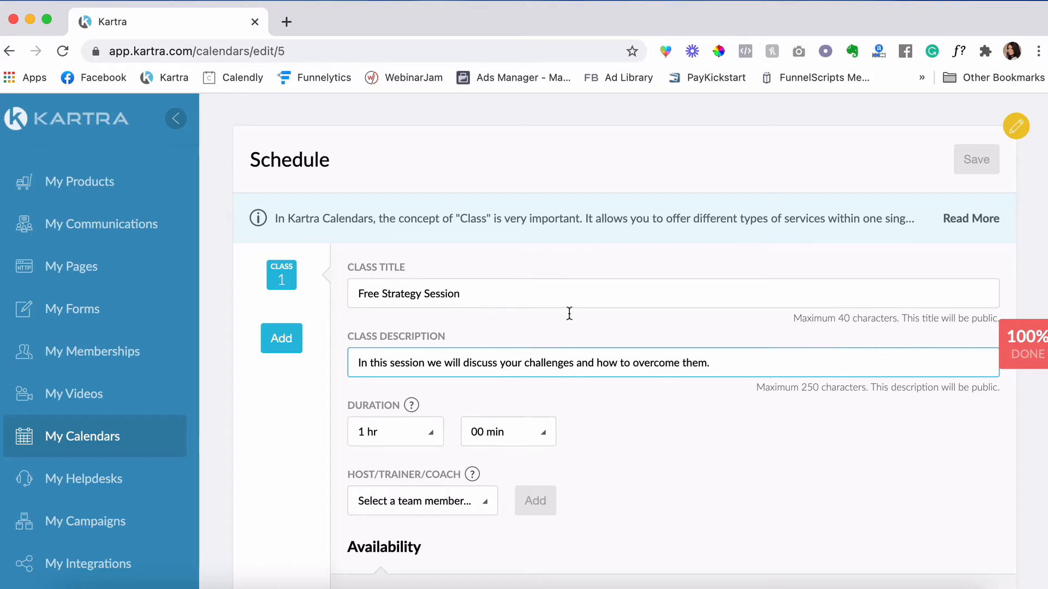
- Set the duration to 0 hr 30 min and assign the team member as host
scroll(559, 316, "down", 2)
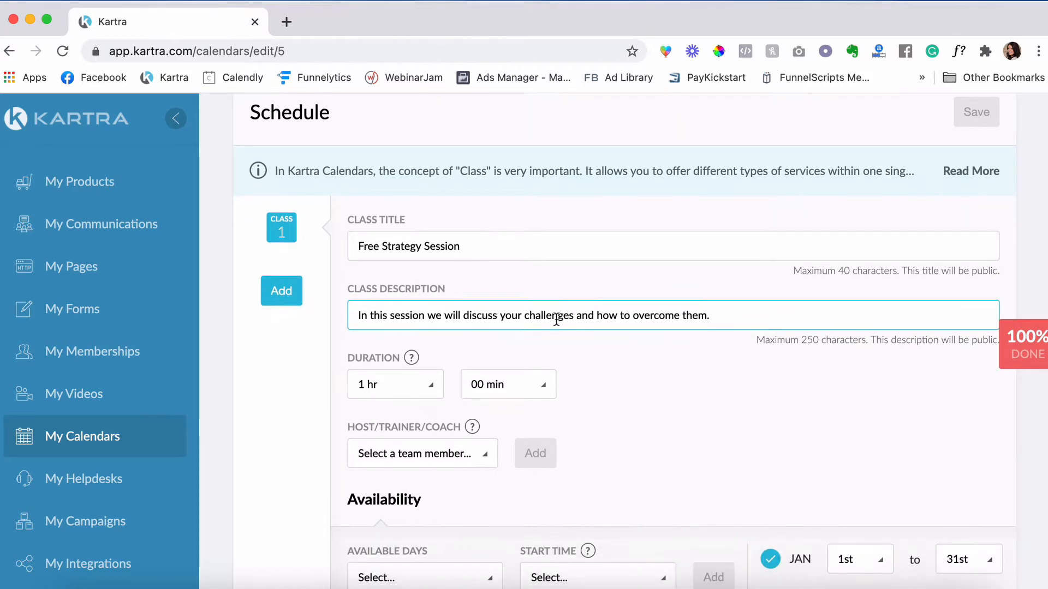
left_click(432, 389)
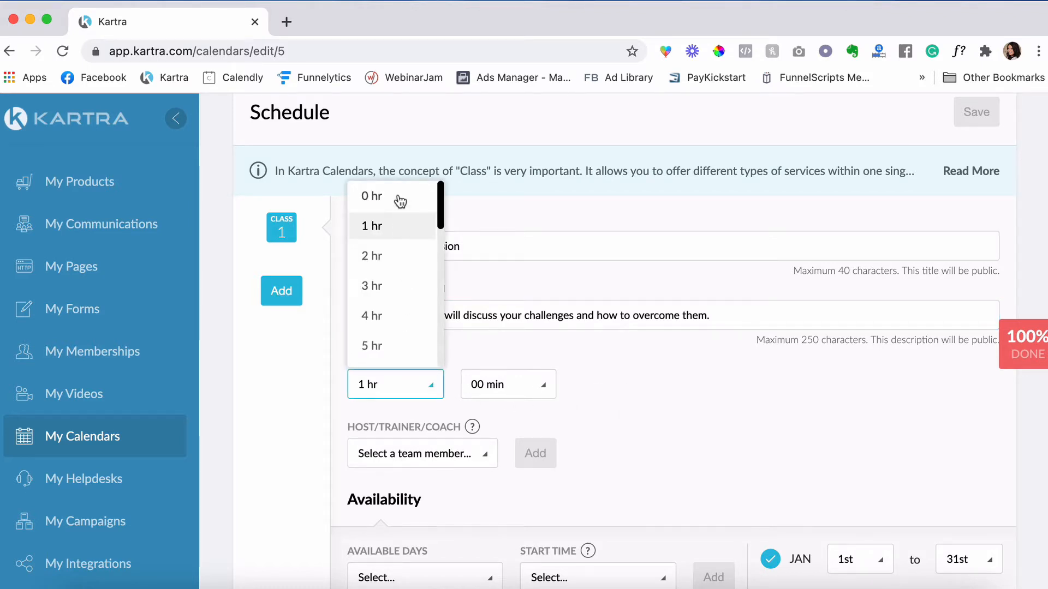
left_click(403, 200)
left_click(542, 388)
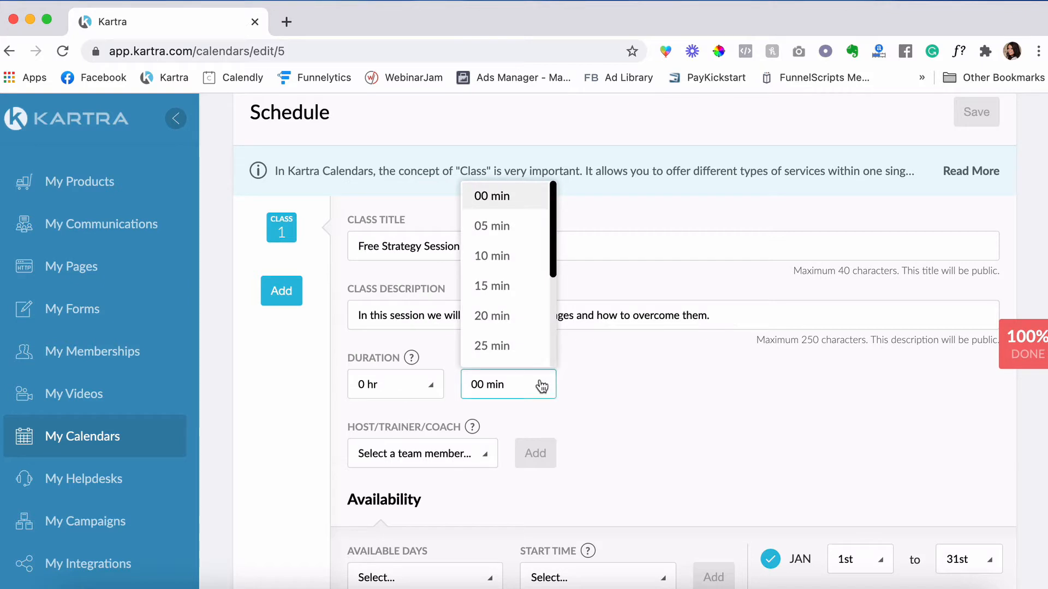
scroll(505, 341, "down", 1)
left_click(500, 336)
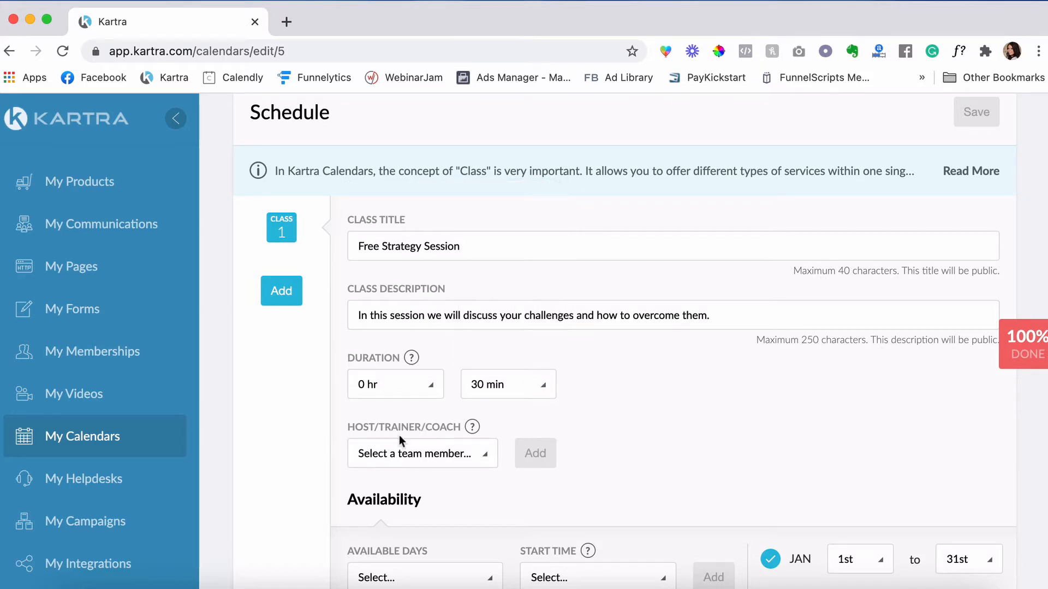
left_click(420, 458)
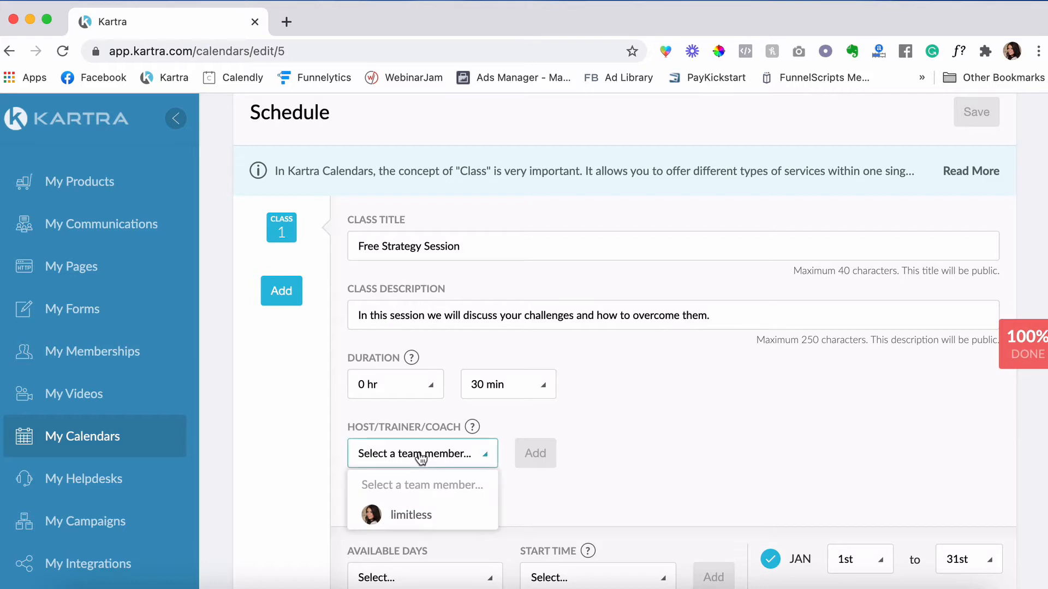
left_click(420, 515)
left_click(535, 460)
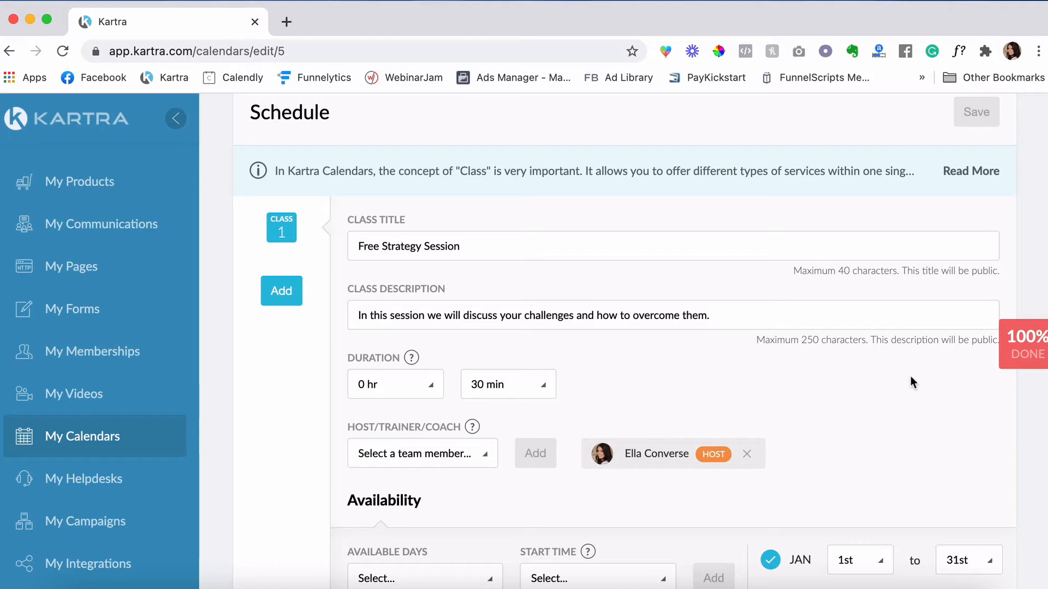
scroll(873, 354, "down", 3)
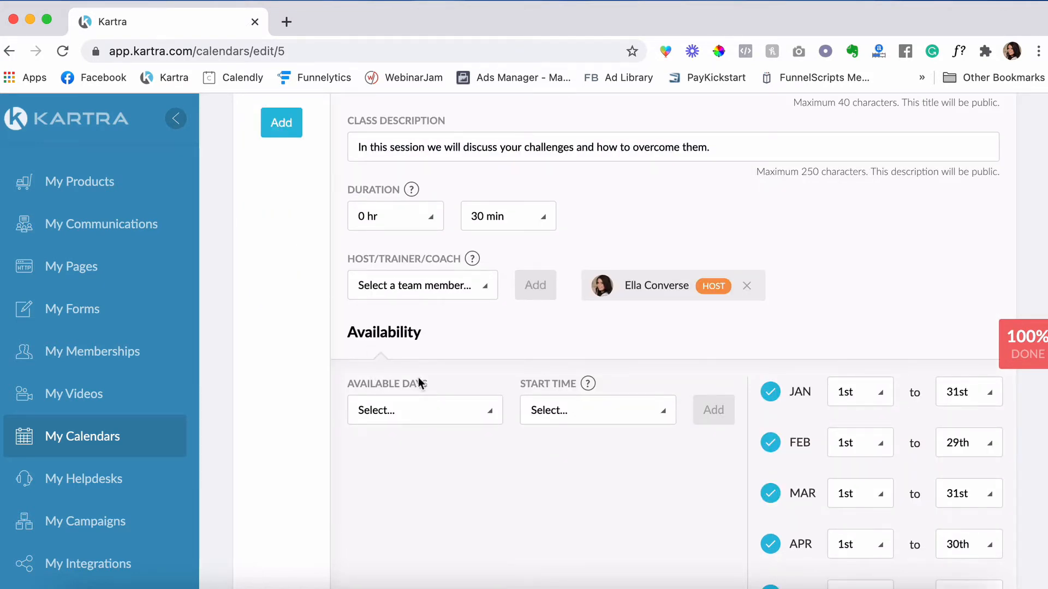
left_click(421, 413)
- Mark Monday through Friday as available days
left_click(372, 260)
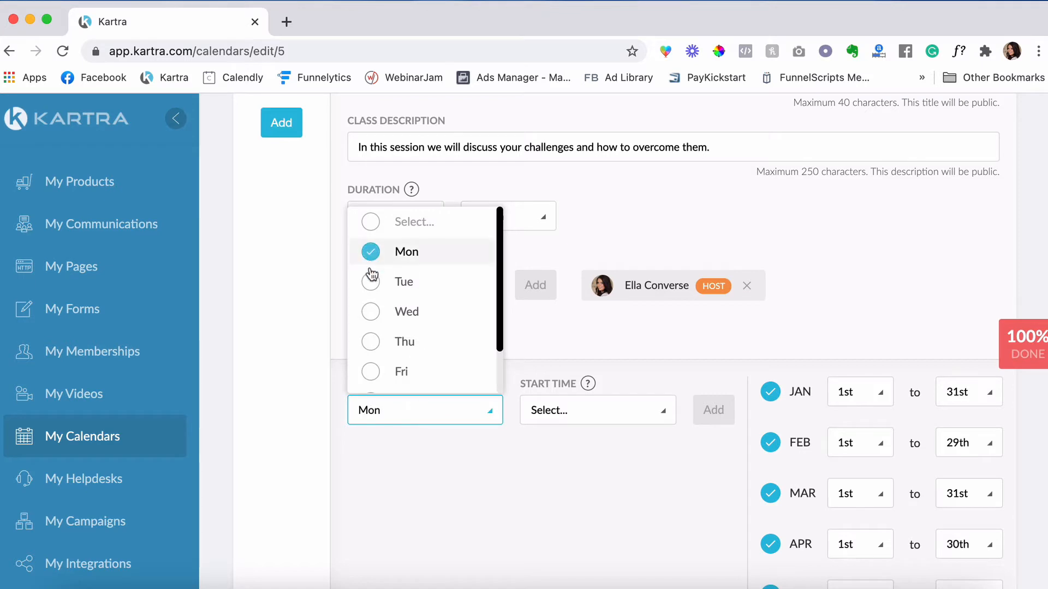
left_click(370, 286)
left_click(371, 318)
left_click(370, 345)
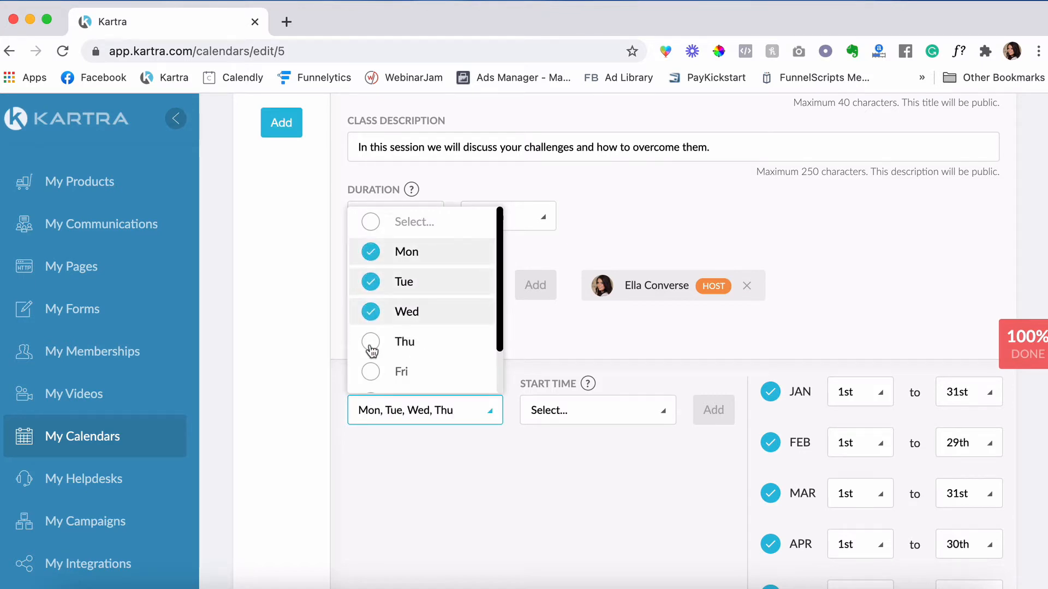
left_click(371, 372)
- Add hourly start times from 10:00 am to 16:00 pm and save them to availability
left_click(578, 410)
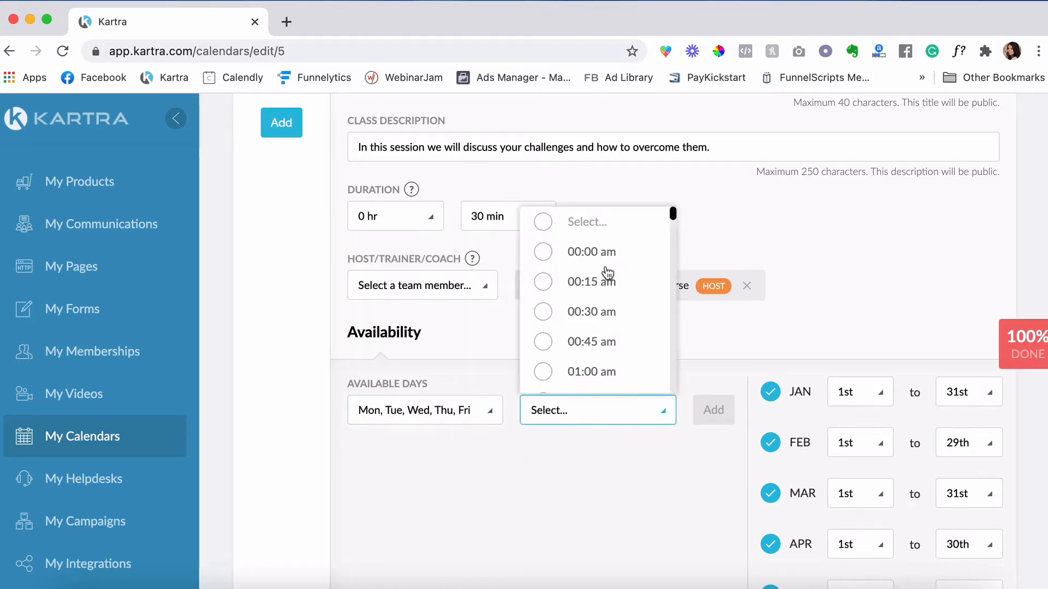
scroll(616, 337, "down", 2)
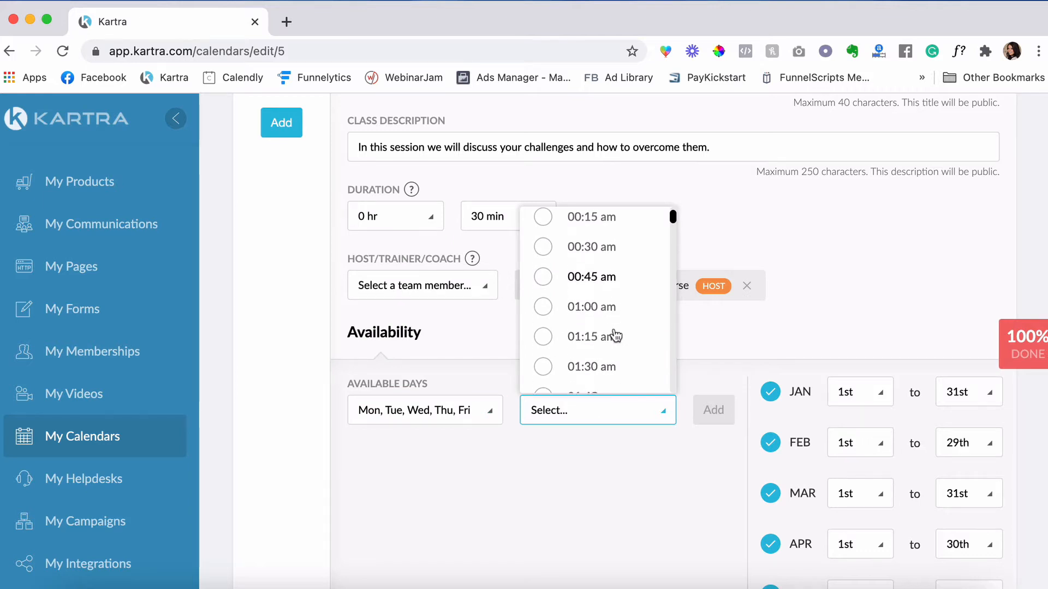
scroll(616, 336, "down", 12)
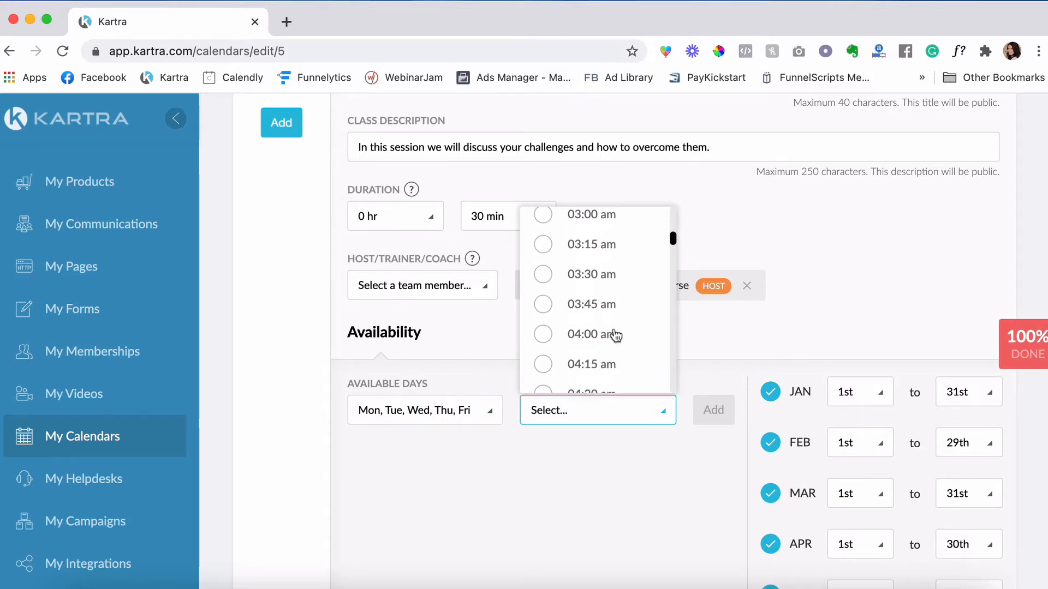
scroll(614, 336, "down", 15)
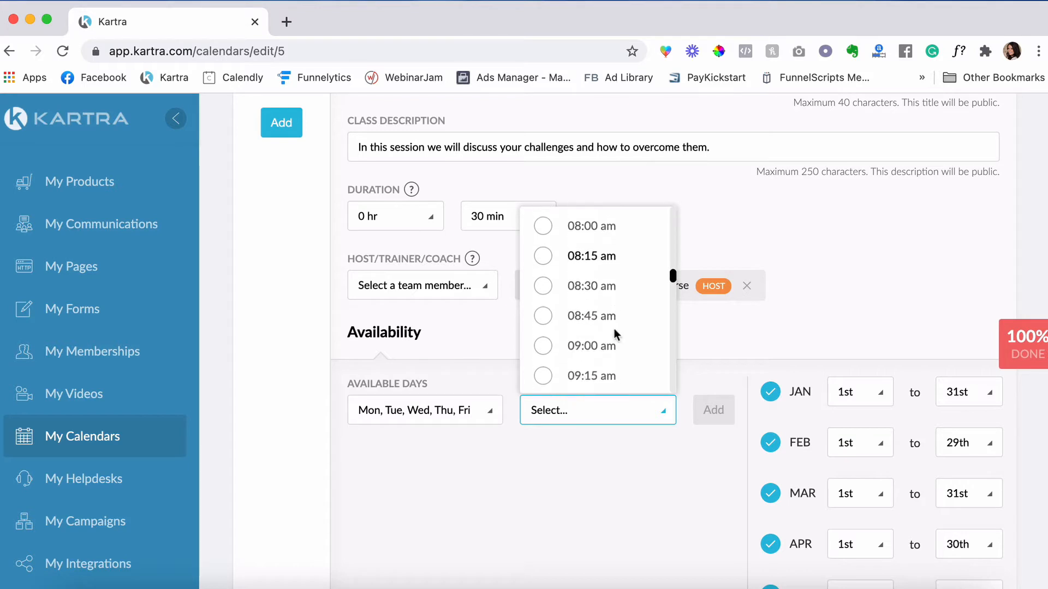
left_click(543, 249)
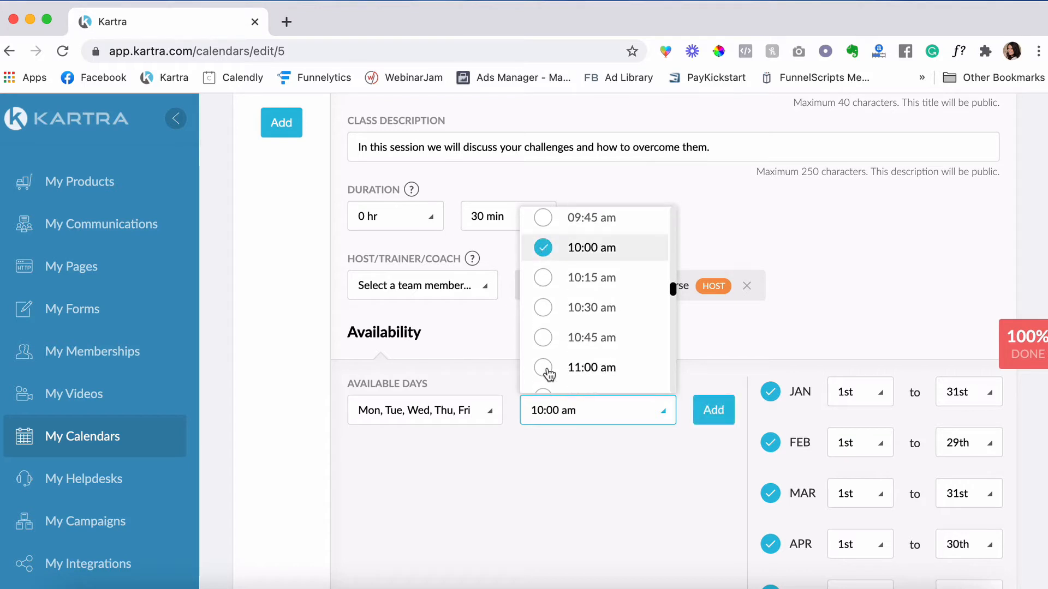
left_click(544, 368)
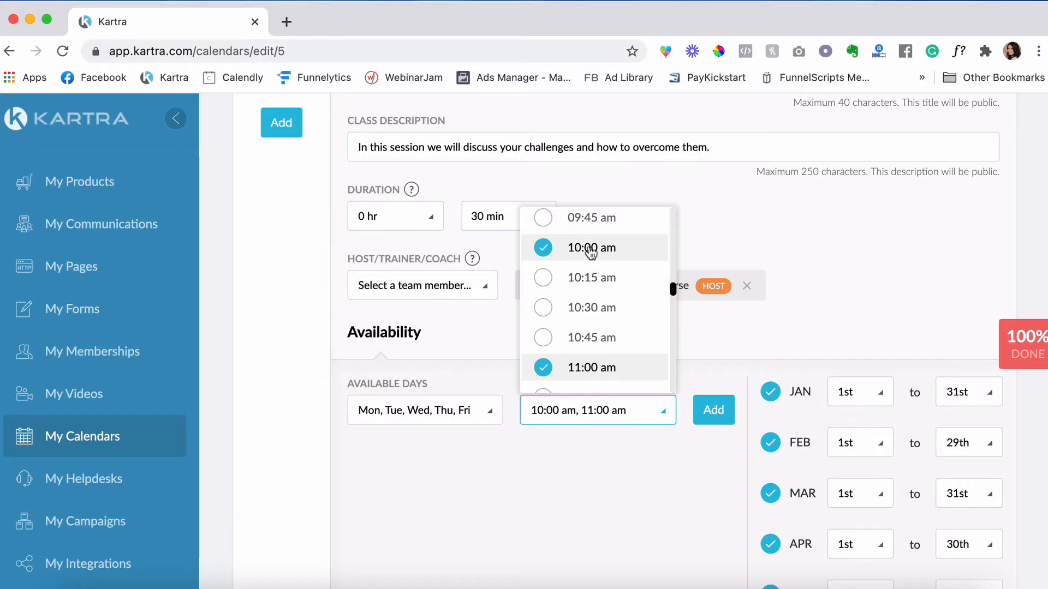
scroll(575, 306, "down", 5)
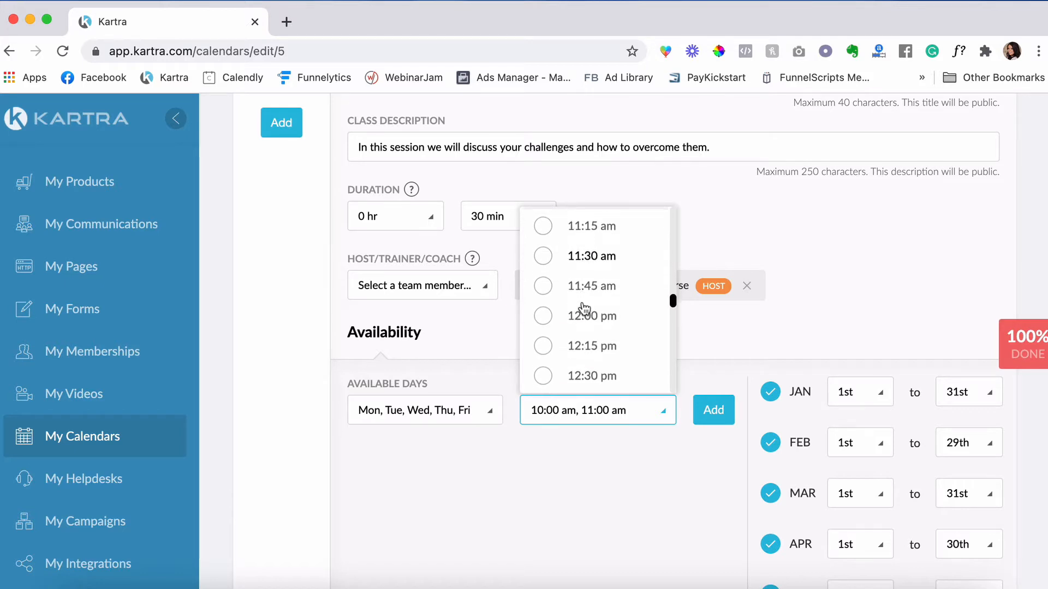
left_click(544, 316)
scroll(546, 307, "down", 3)
scroll(546, 305, "down", 2)
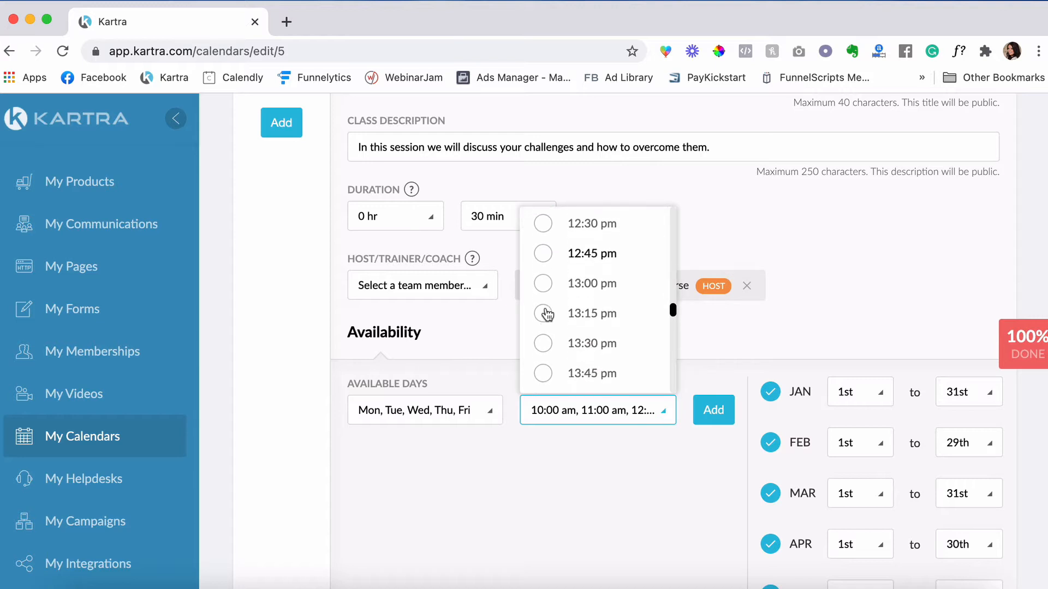
left_click(544, 287)
scroll(544, 288, "down", 3)
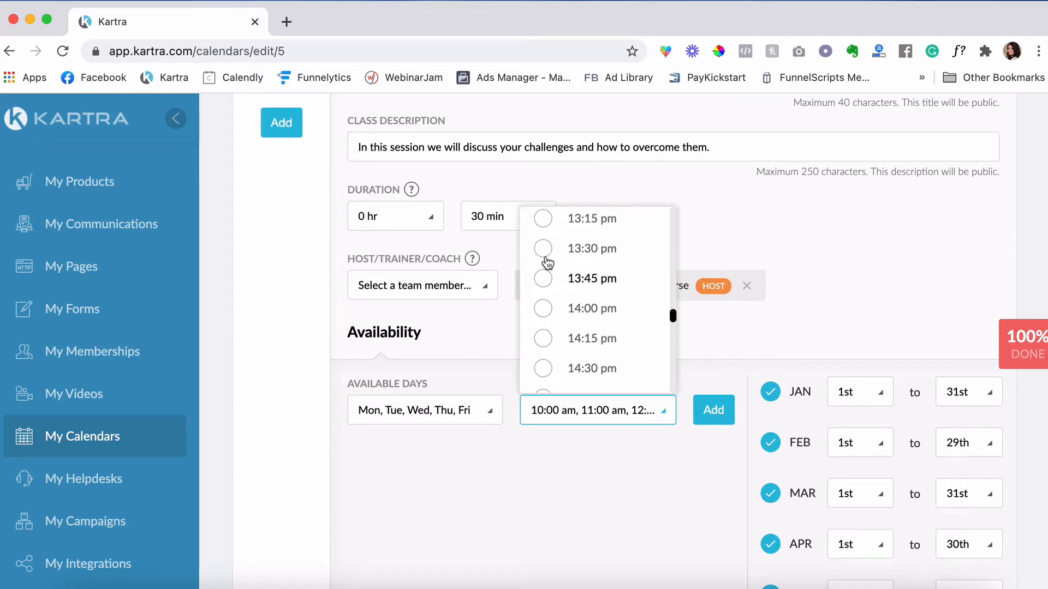
left_click(545, 310)
scroll(546, 317, "down", 3)
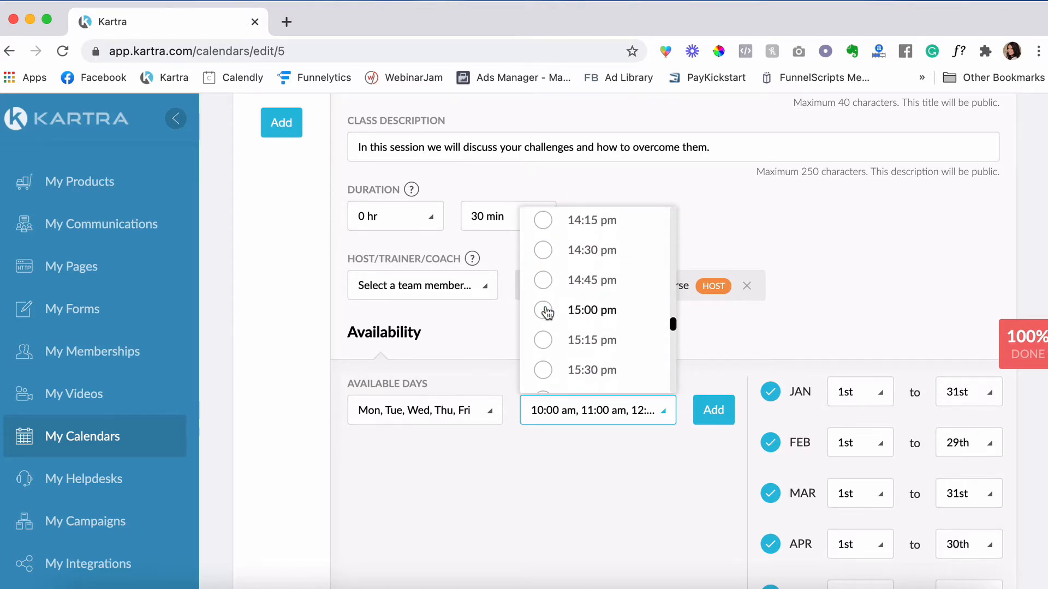
left_click(544, 316)
scroll(545, 311, "down", 3)
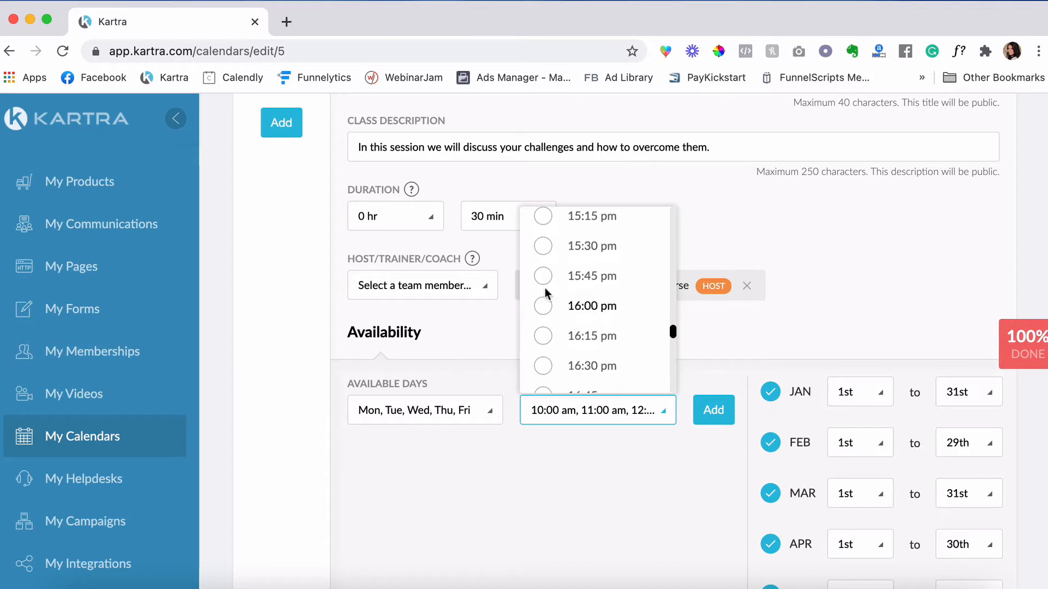
left_click(543, 309)
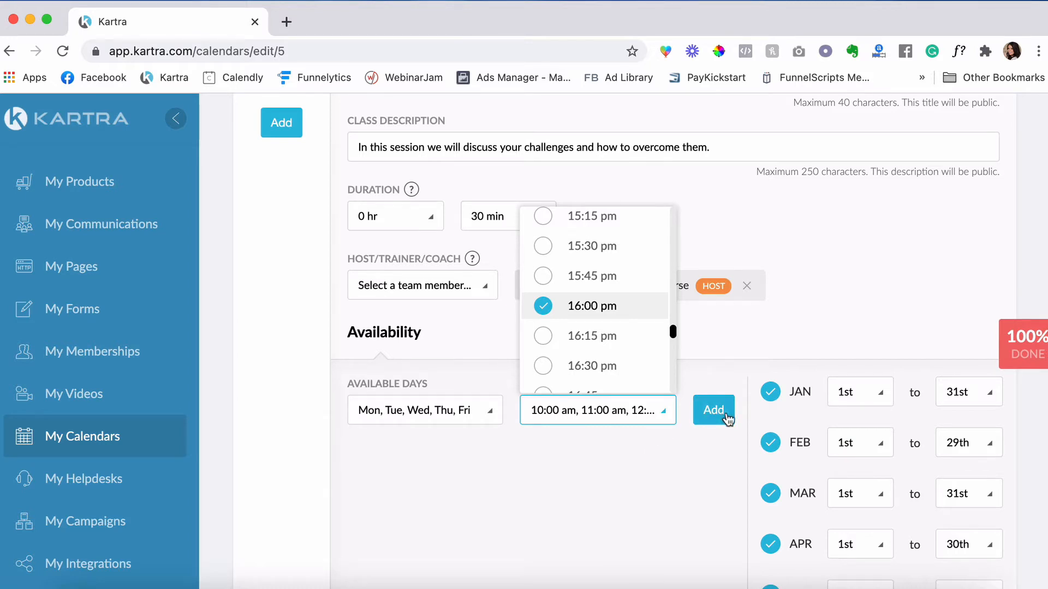
left_click(724, 414)
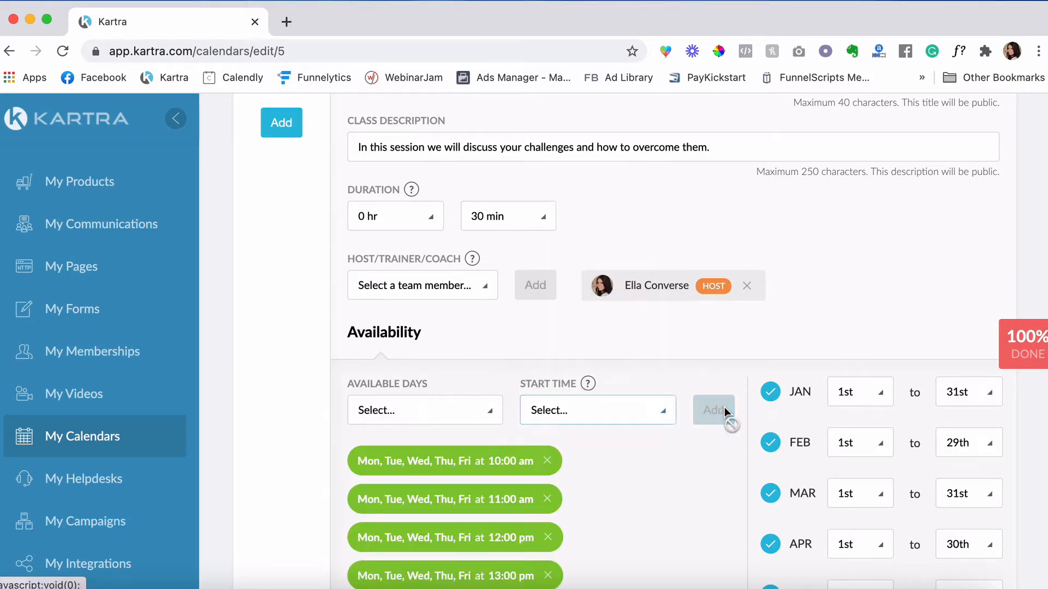
scroll(922, 231, "down", 4)
scroll(819, 234, "down", 3)
scroll(819, 233, "up", 3)
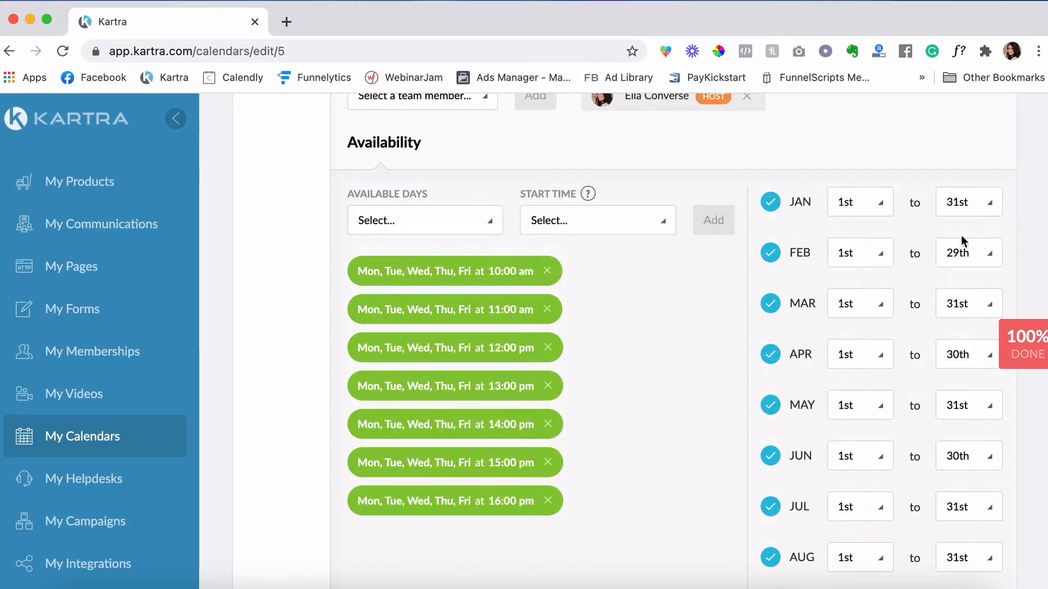
left_click(969, 310)
scroll(959, 383, "down", 1)
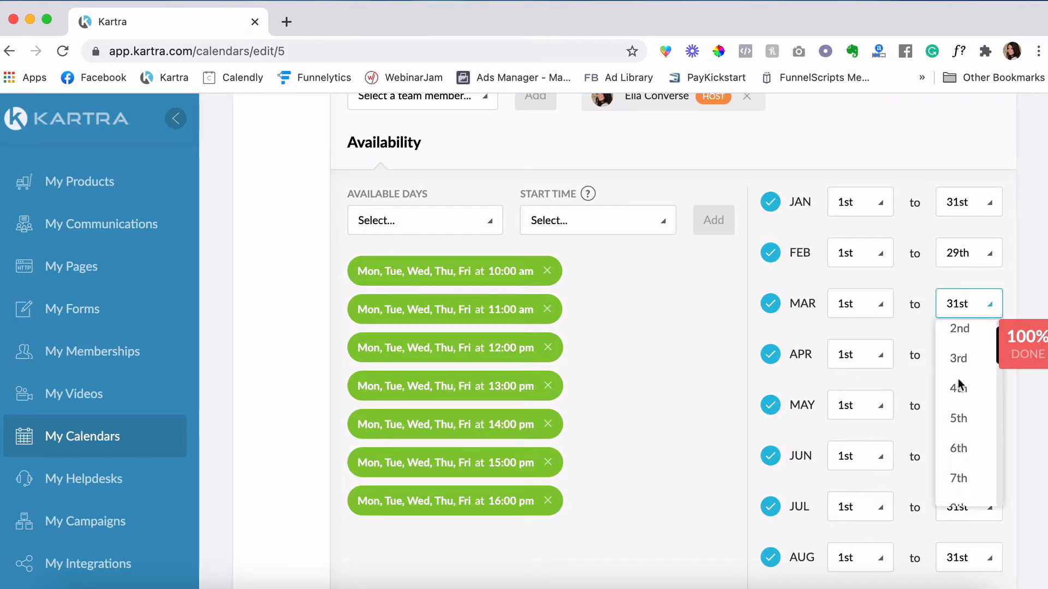
scroll(959, 384, "down", 1)
scroll(959, 384, "down", 10)
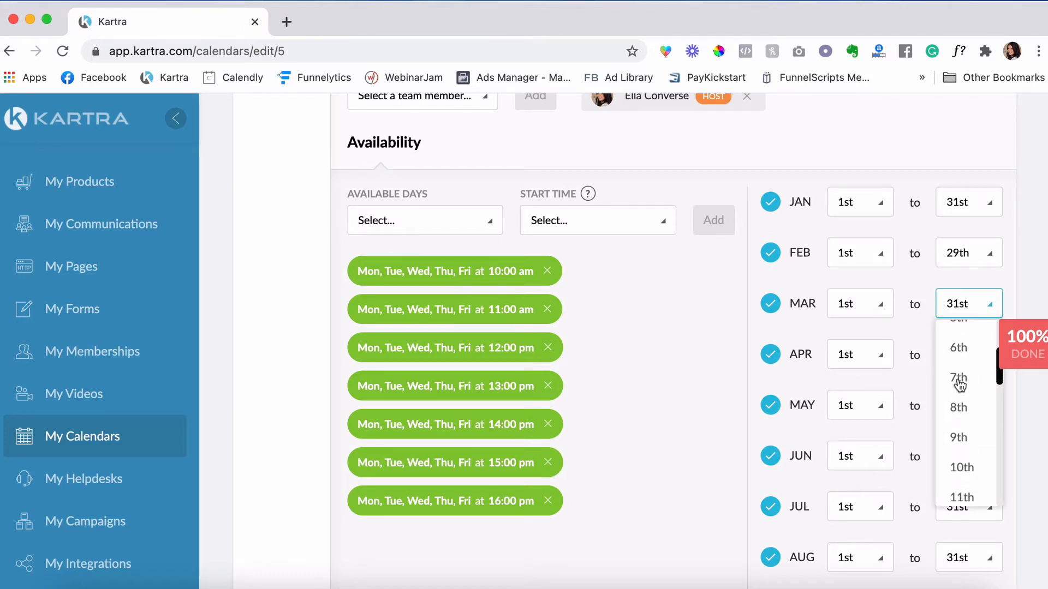
left_click(960, 332)
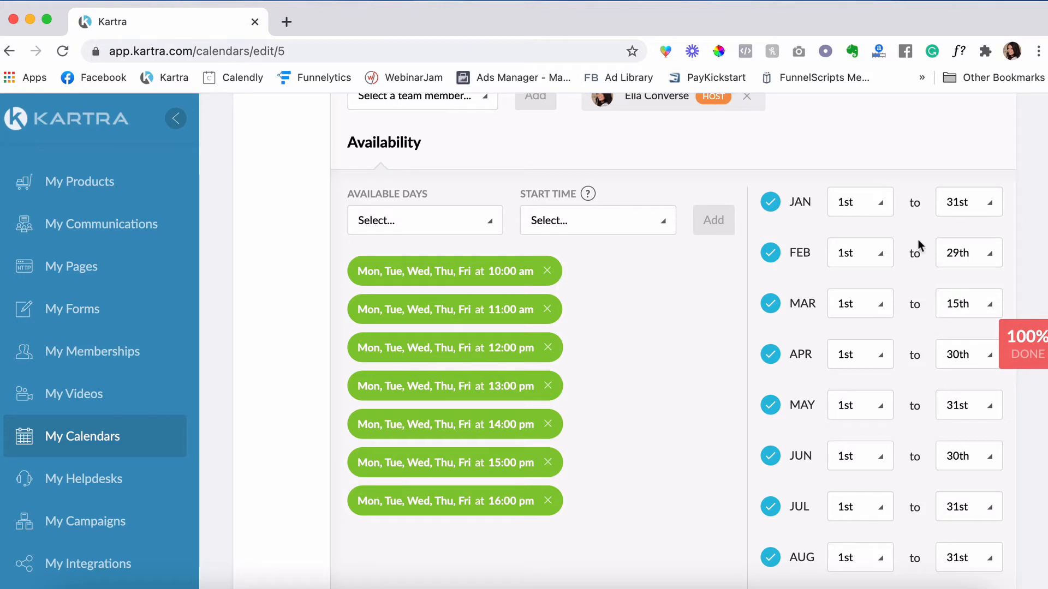
left_click(977, 308)
scroll(964, 414, "down", 1)
scroll(963, 413, "down", 6)
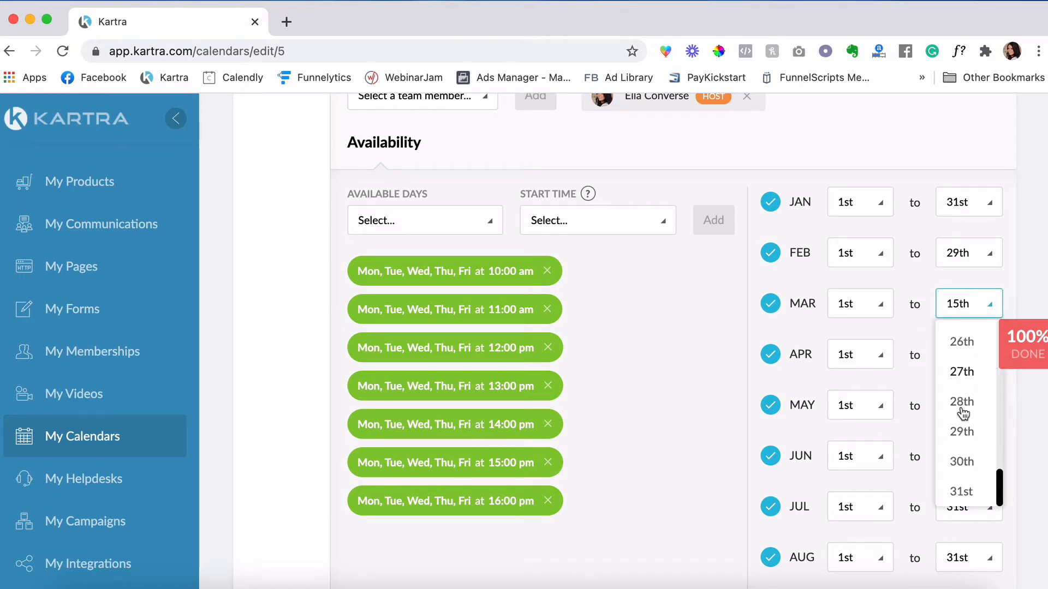
left_click(960, 468)
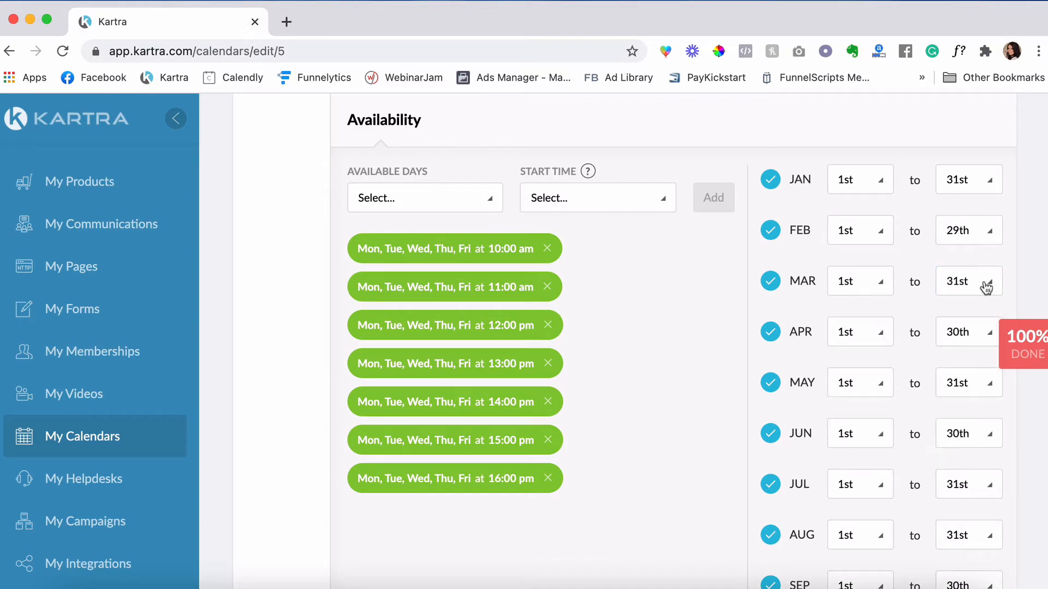
scroll(674, 292, "down", 10)
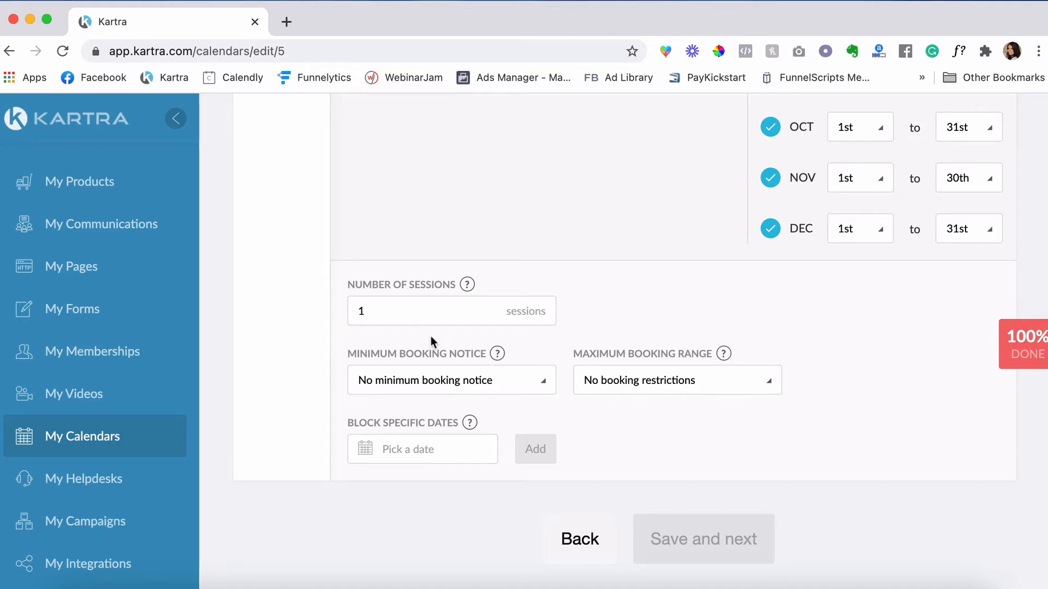
- Set Minimum Booking Notice to 'Don't allow same-day booking'
left_click(416, 378)
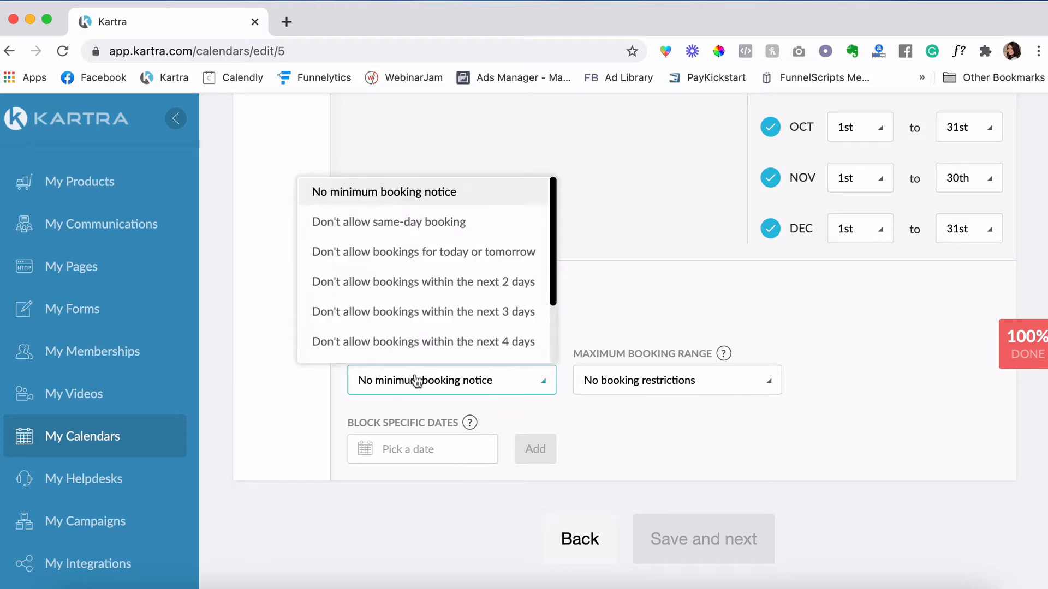
left_click(446, 226)
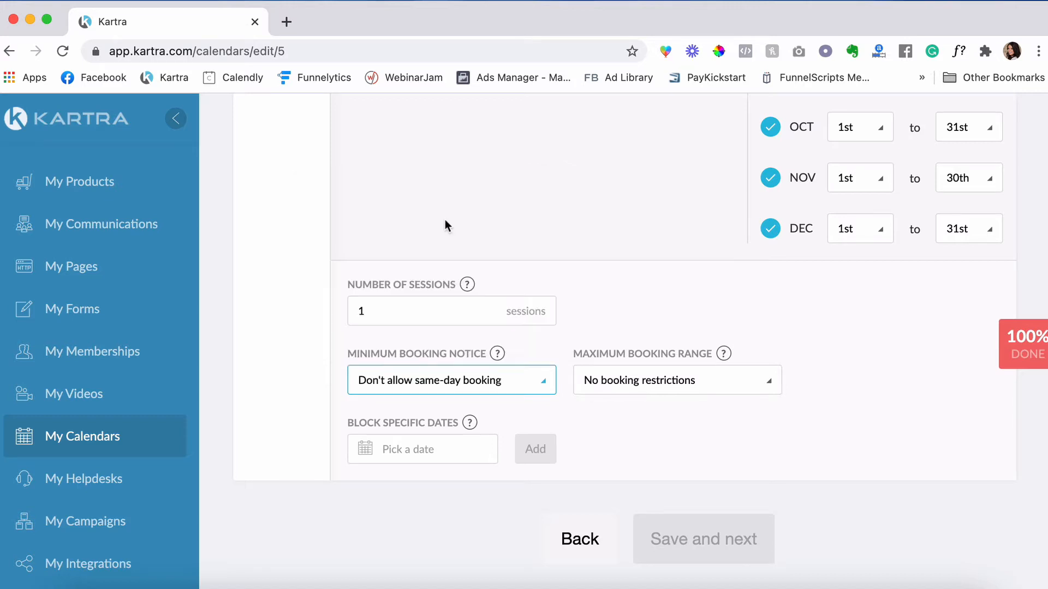
left_click(529, 389)
scroll(511, 259, "down", 3)
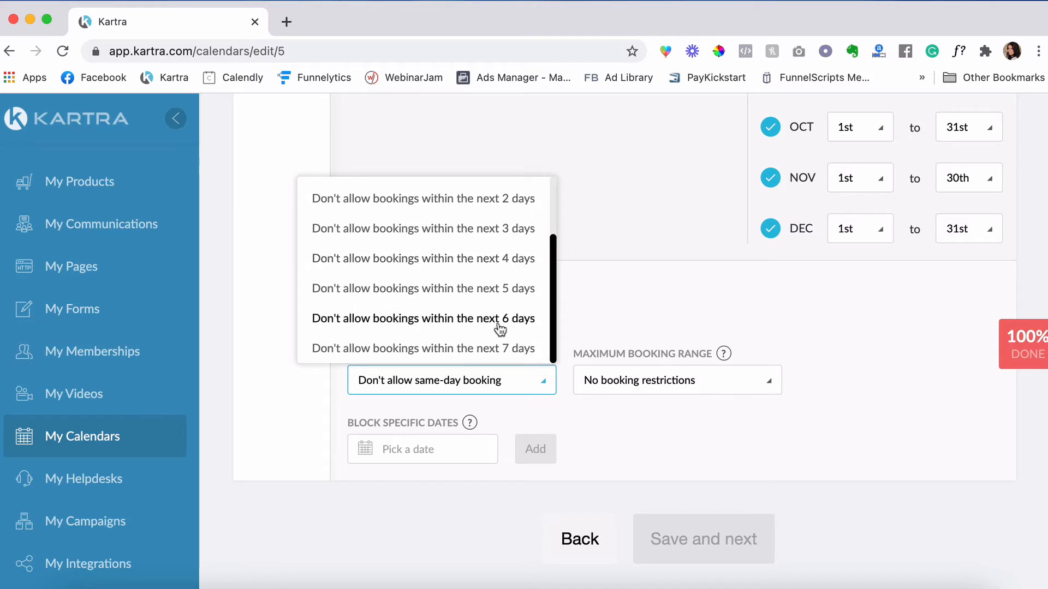
scroll(475, 315, "up", 3)
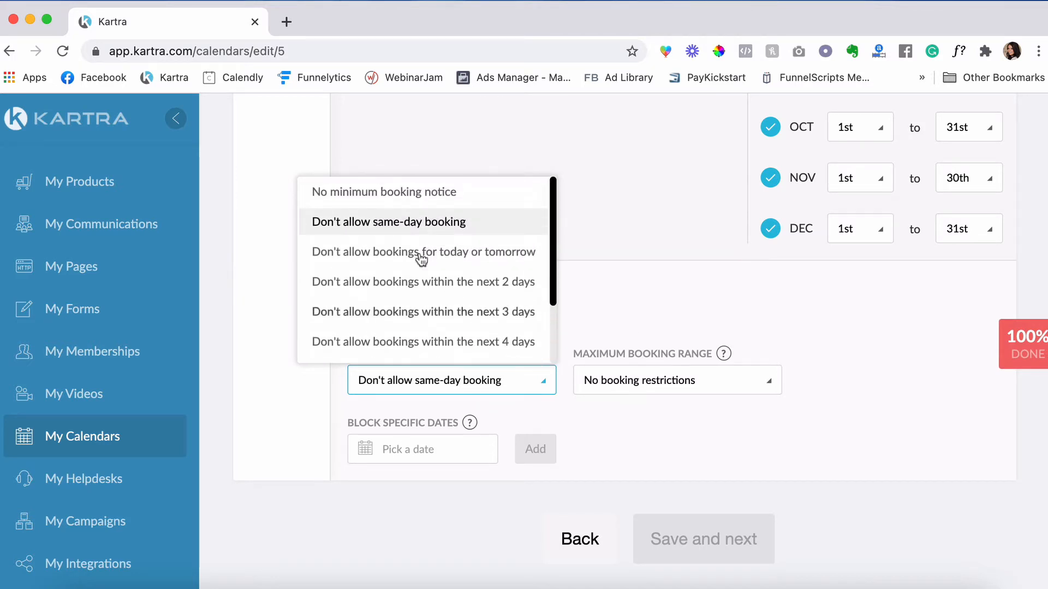
left_click(428, 222)
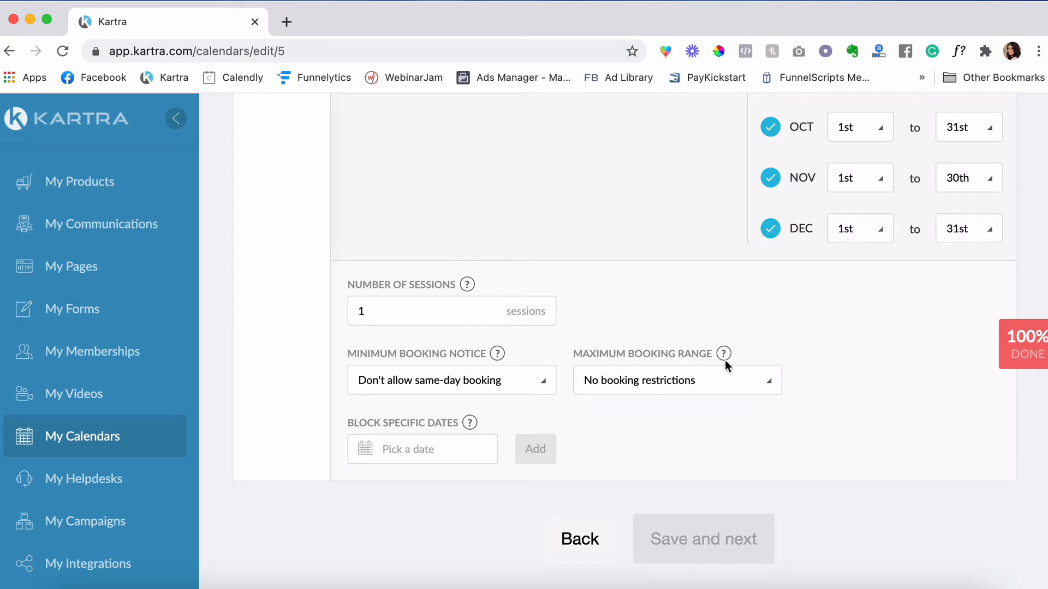
- Set Maximum Booking Range to 'Only bookings within the next 30 days'
left_click(680, 384)
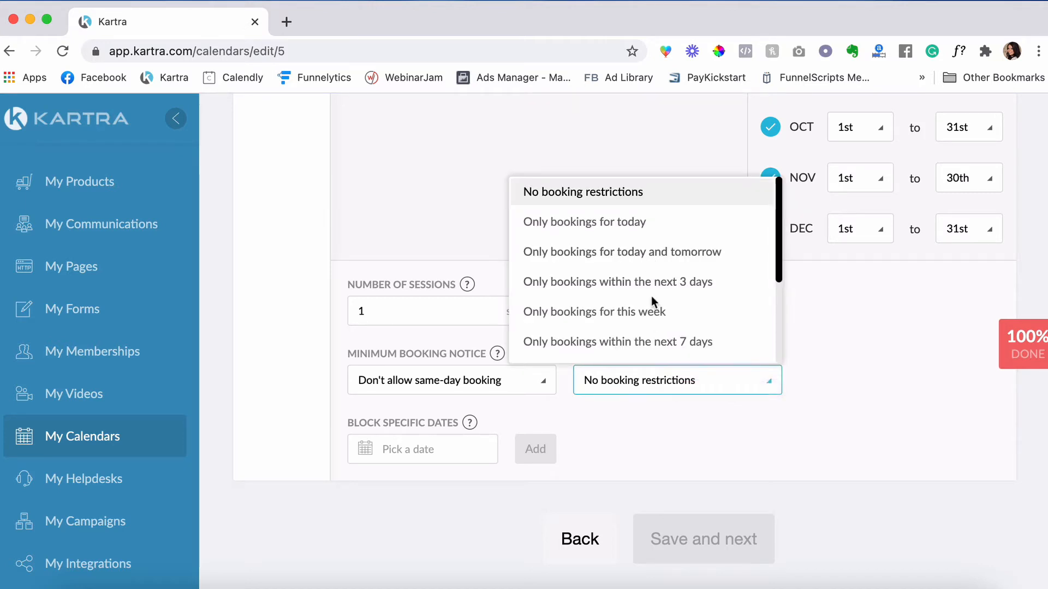
scroll(655, 303, "down", 3)
scroll(653, 303, "down", 2)
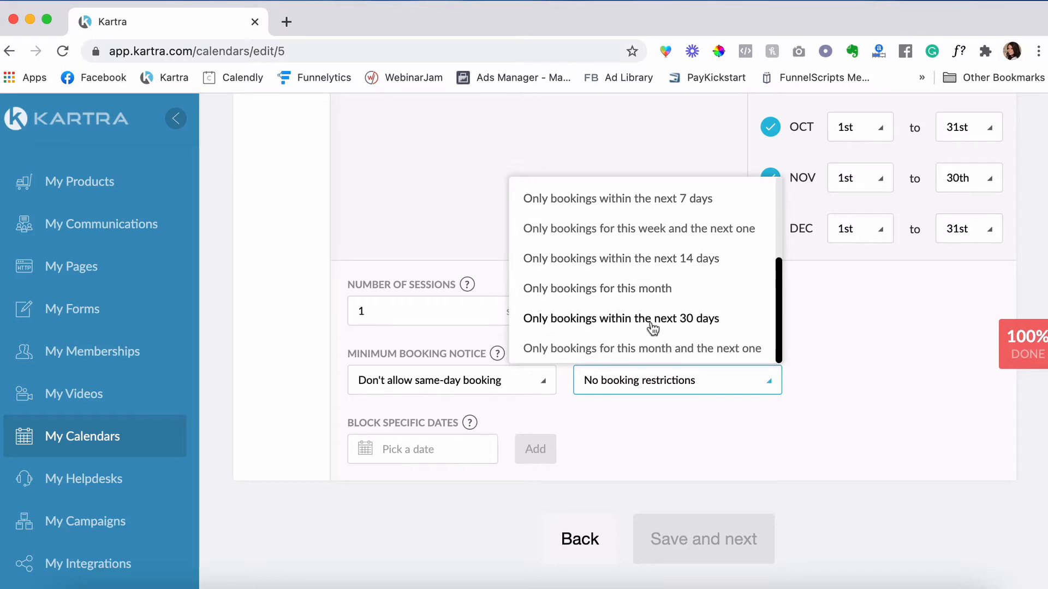
left_click(576, 328)
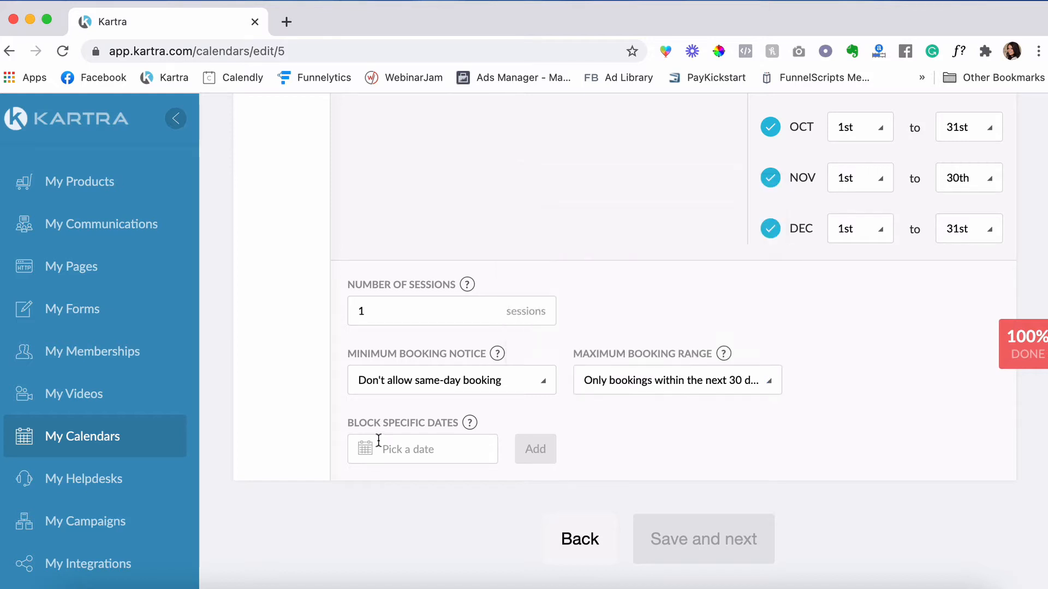
- Add 25 December 2020 under Block Specific Dates
left_click(415, 449)
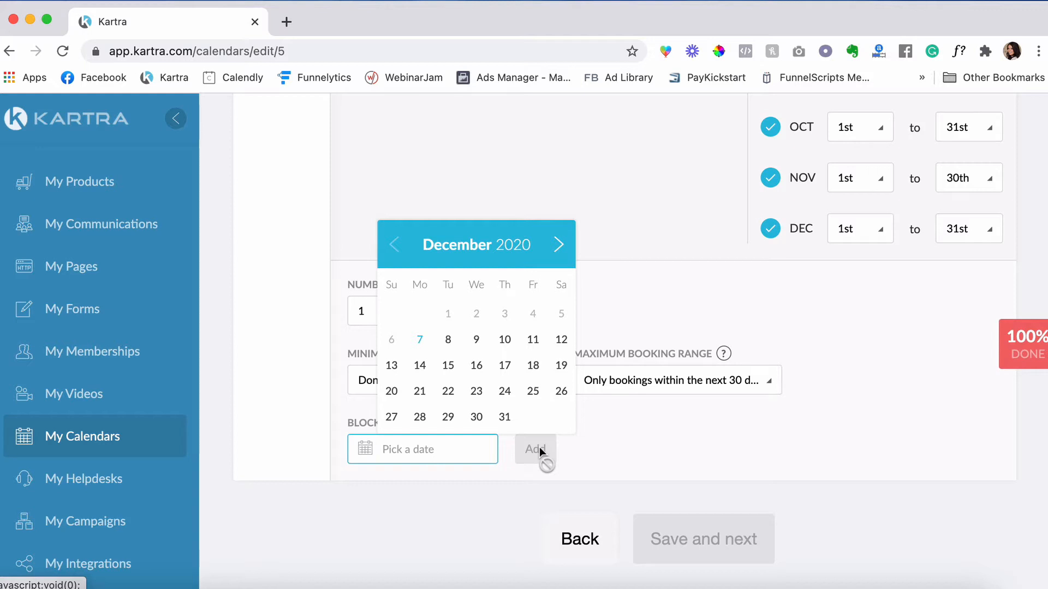
left_click(535, 393)
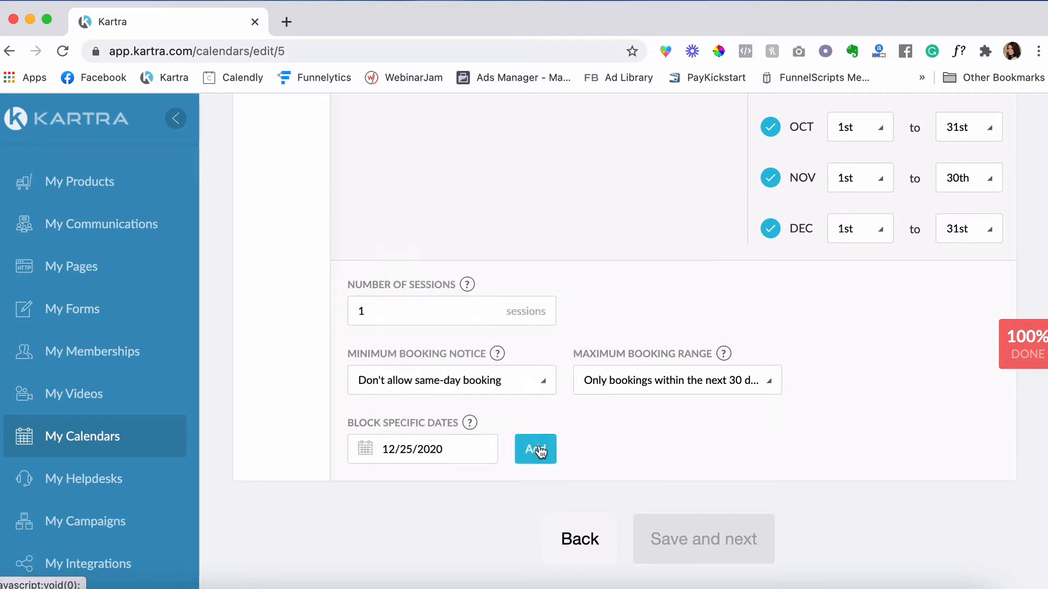
left_click(543, 449)
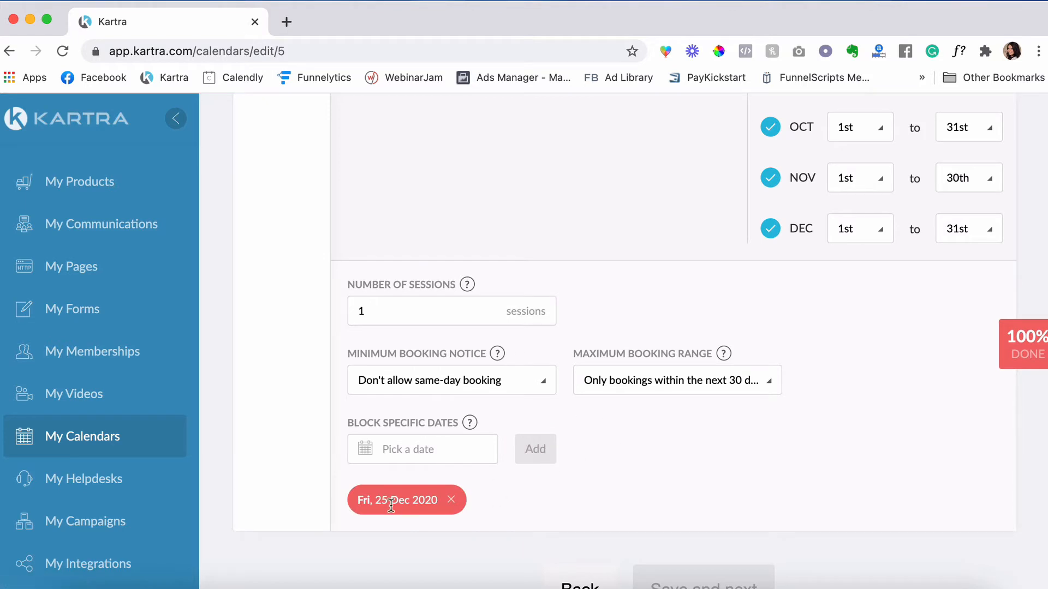
left_click(397, 448)
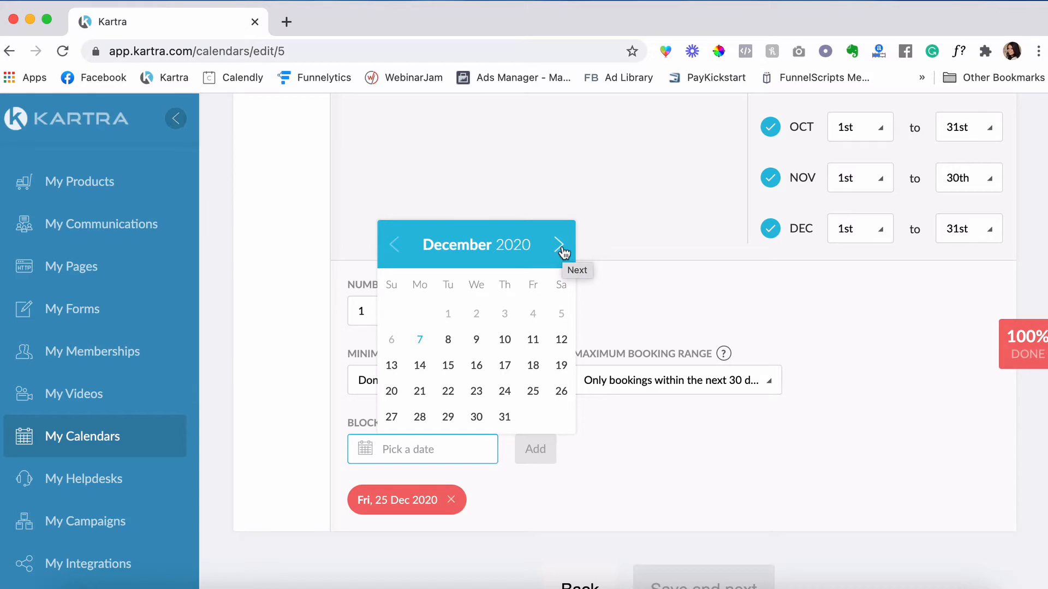
left_click(623, 451)
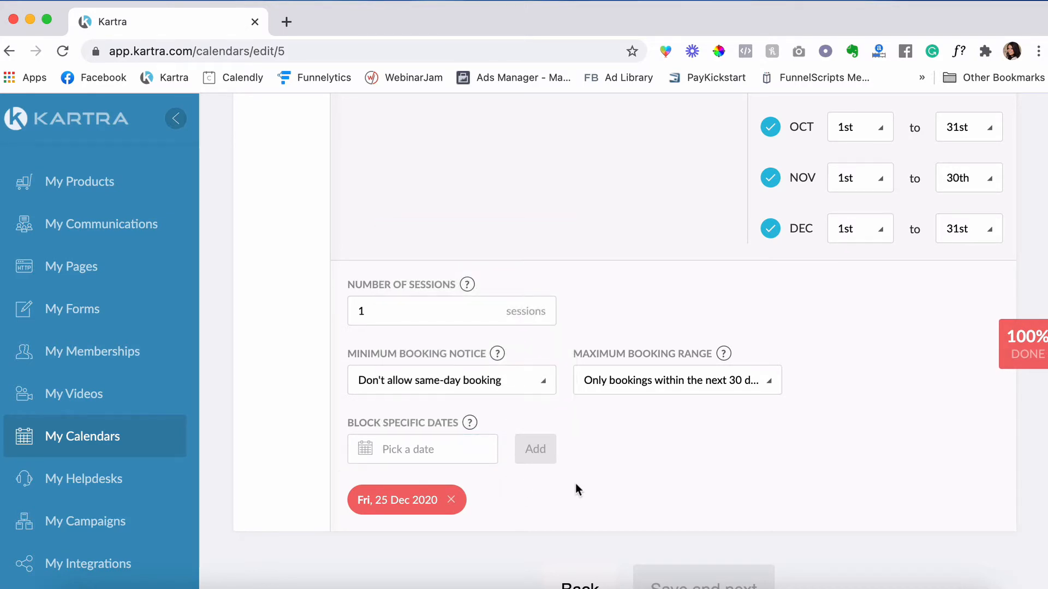
scroll(576, 484, "up", 20)
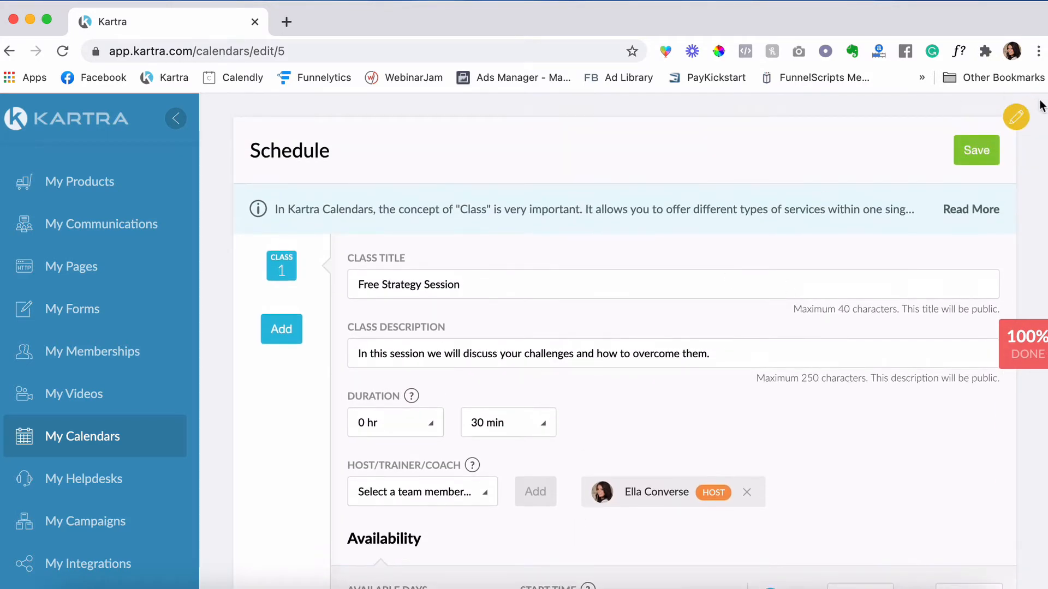
- Save the Free Strategy Session schedule, then reopen it for editing
left_click(976, 152)
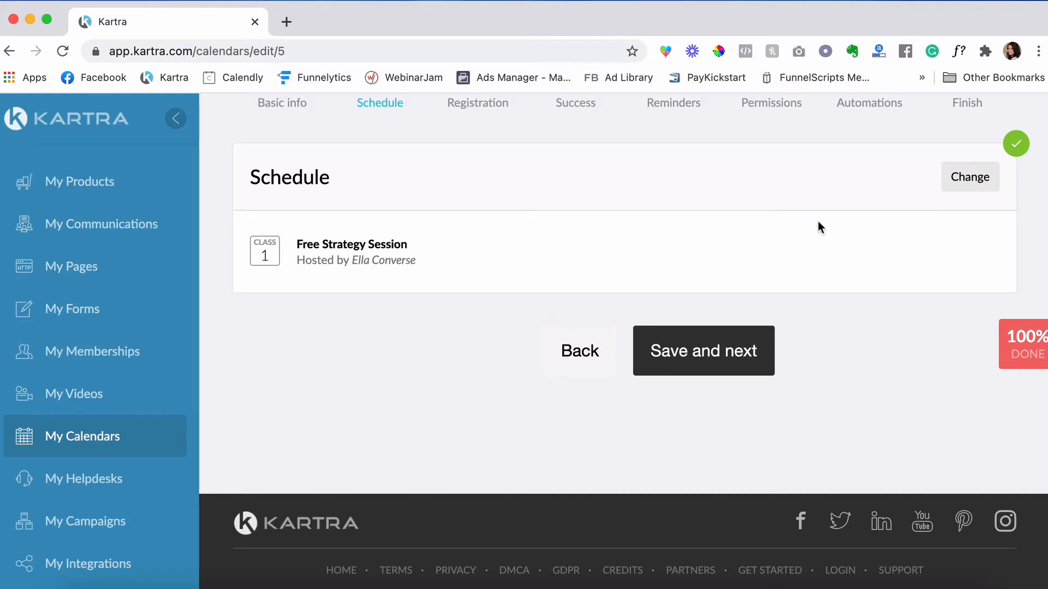
left_click(969, 178)
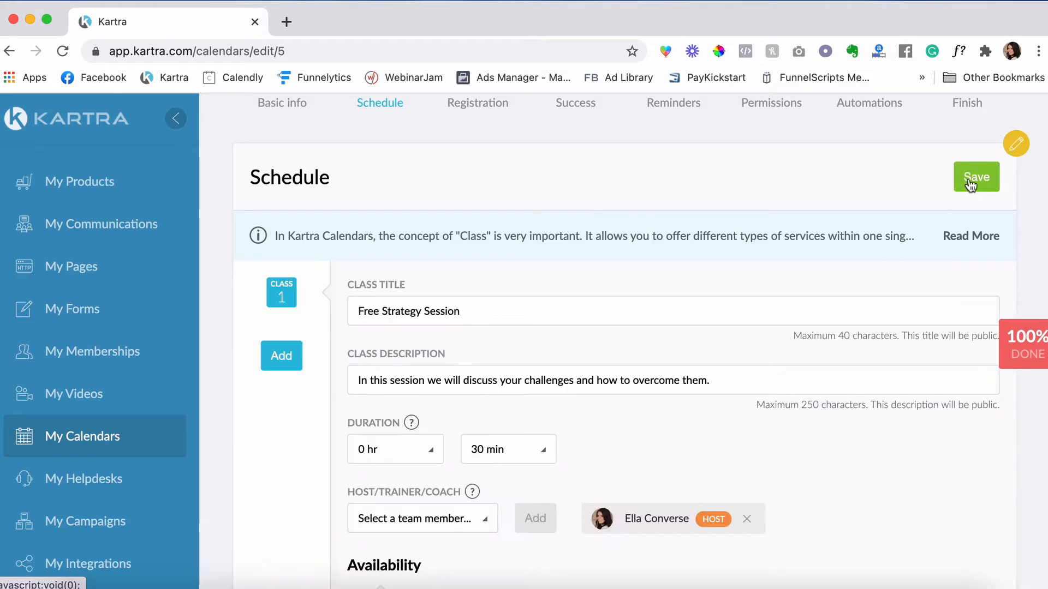
- Add a second class titled 'Coaching' described as personalized one-on-one coaching
left_click(300, 354)
left_click(424, 312)
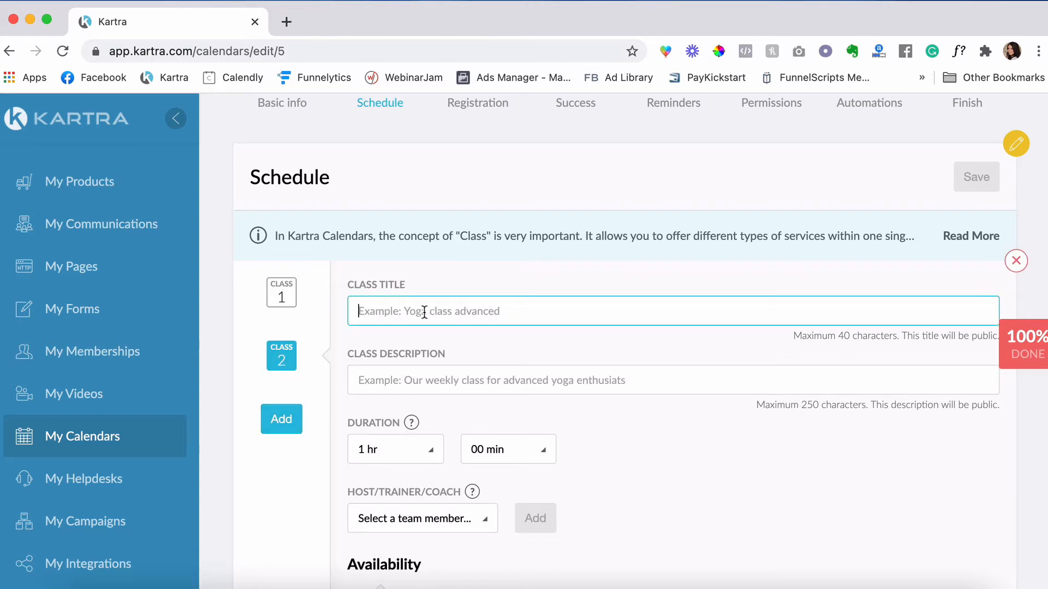
type("Coaching")
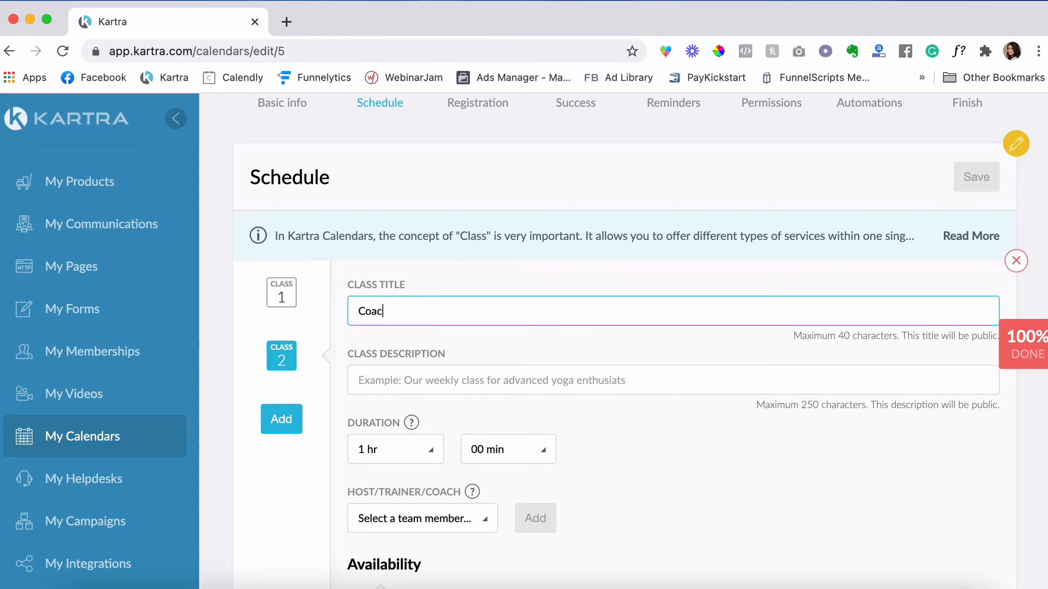
left_click(453, 382)
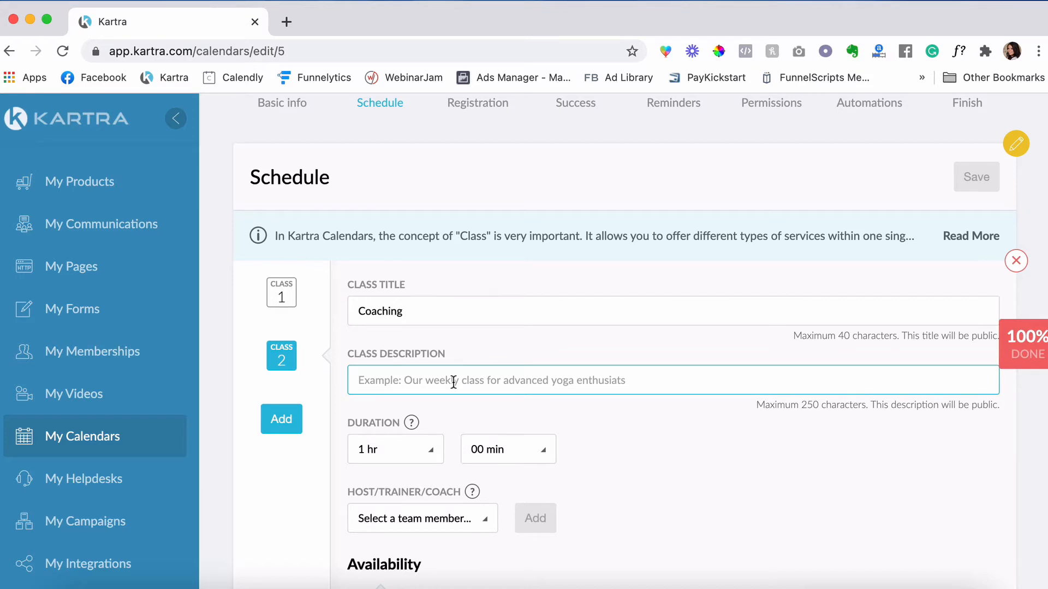
type("This sessio")
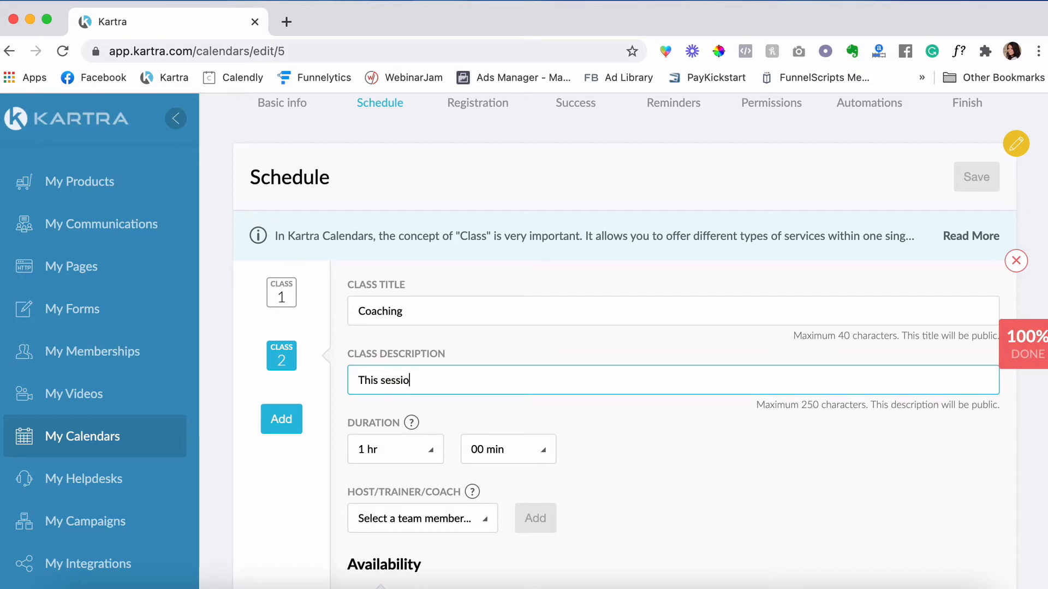
type("n is a personalized")
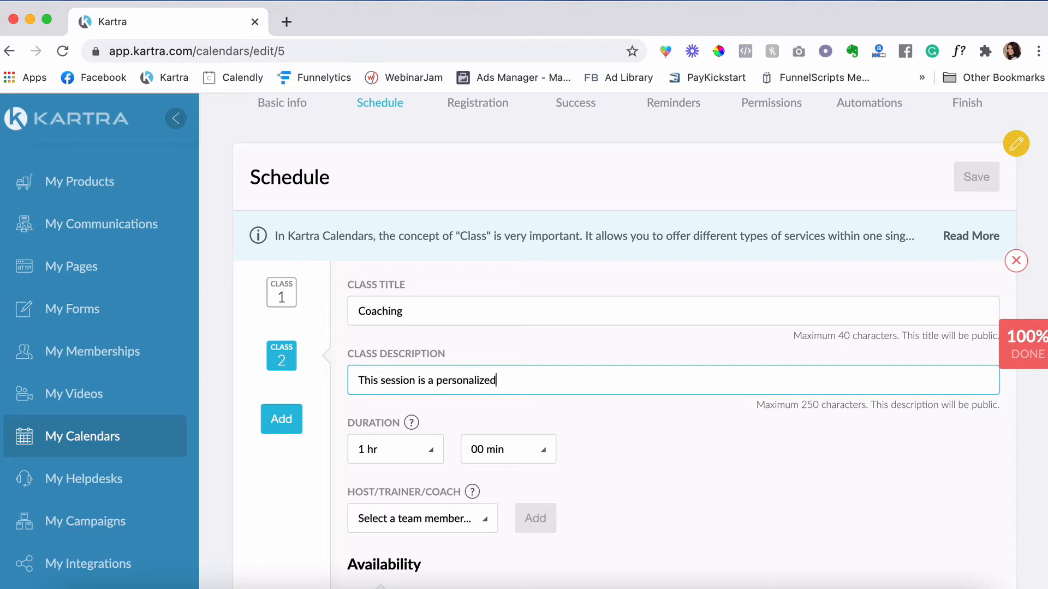
type(" one-on-one coahci")
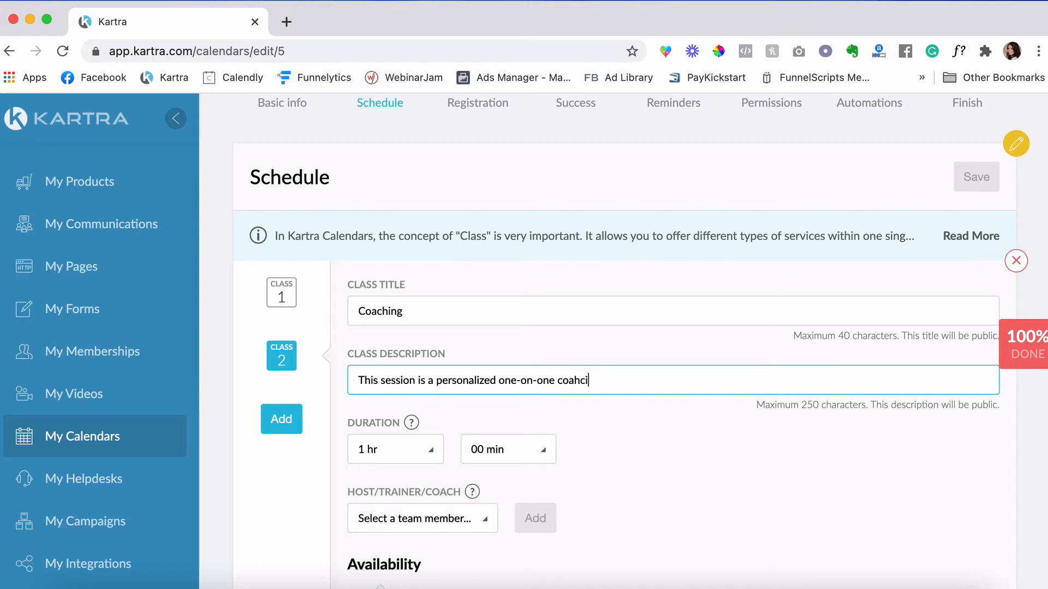
key("BackSpace")
key("BackSpace")
key("BackSpace")
type("ching.")
- Assign the team member as host of the Coaching class
scroll(546, 322, "down", 3)
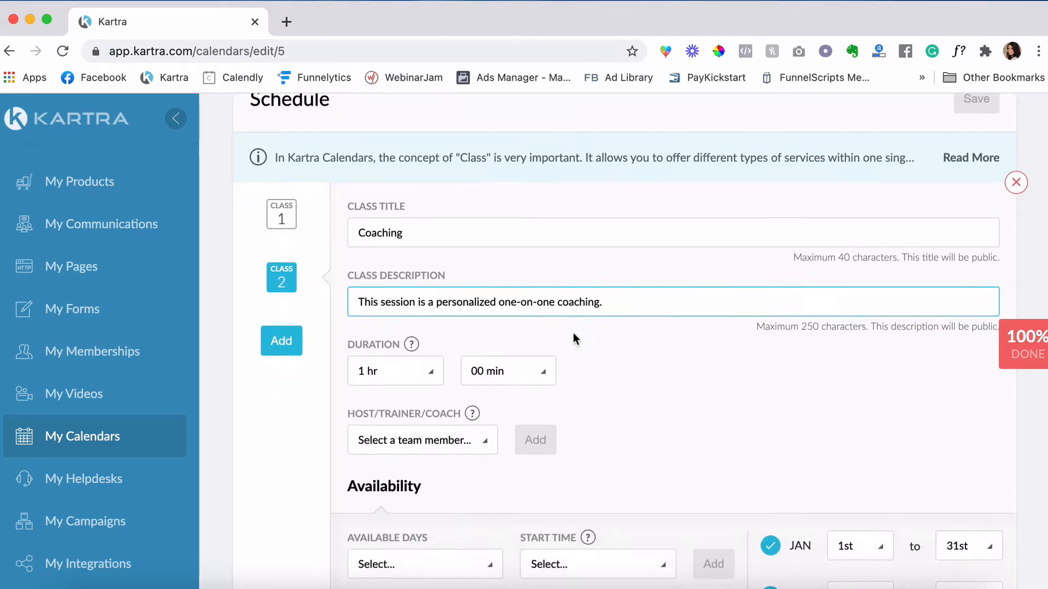
scroll(593, 356, "down", 3)
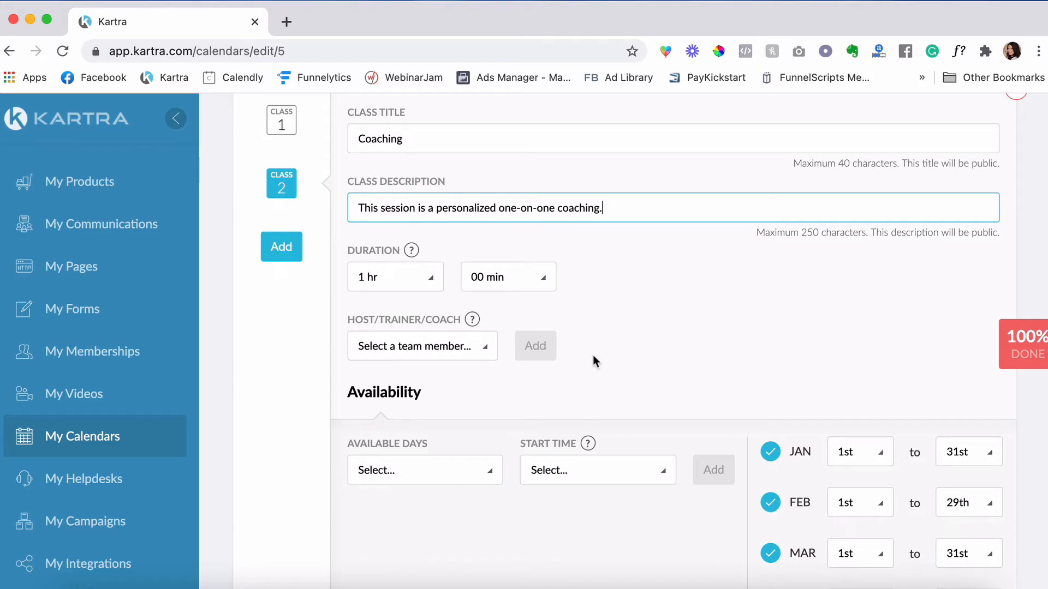
scroll(593, 355, "up", 2)
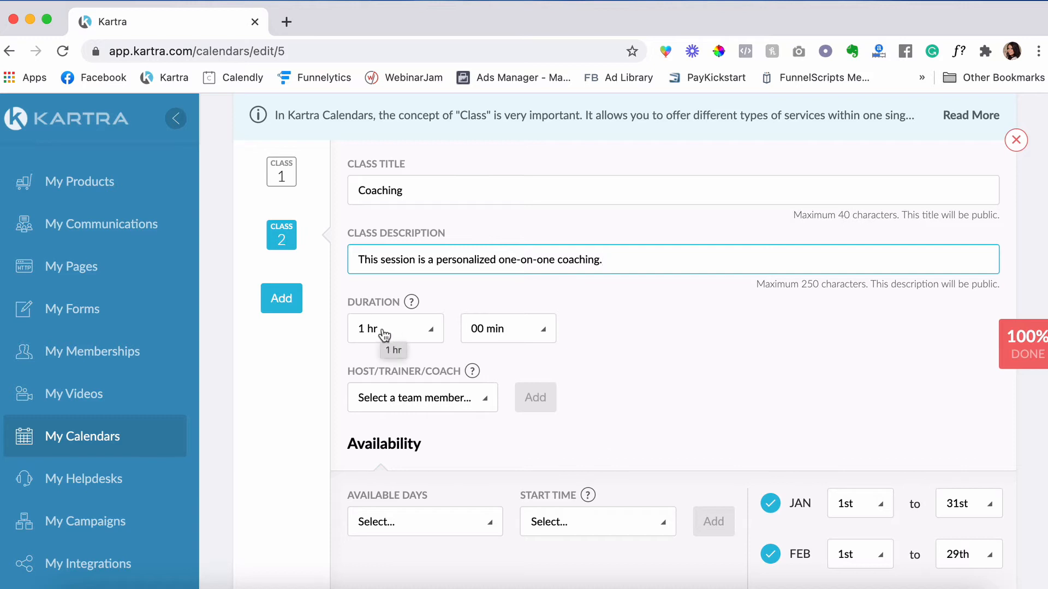
scroll(600, 333, "down", 2)
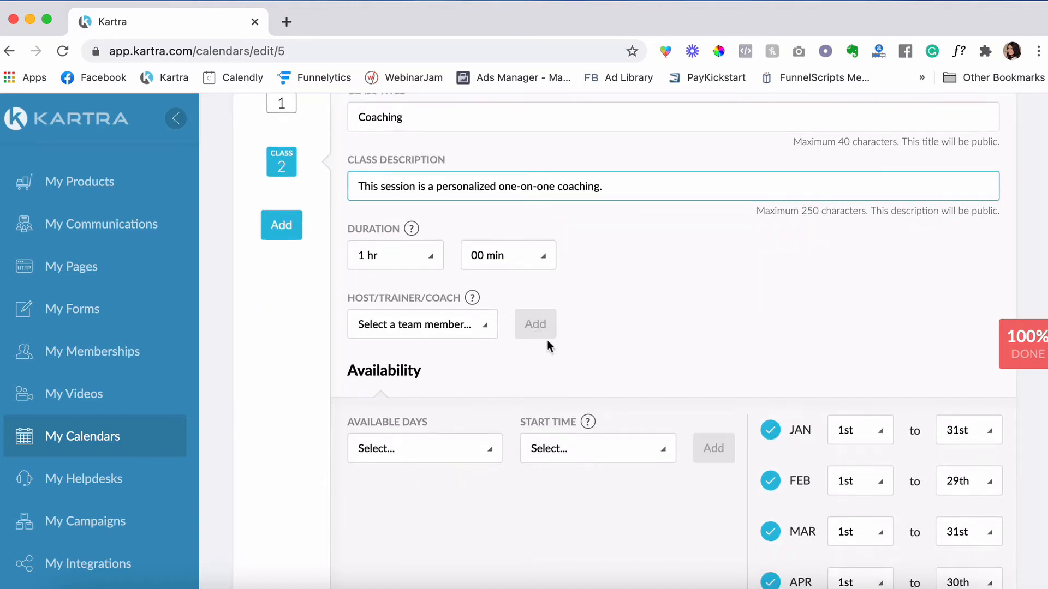
left_click(483, 326)
left_click(427, 384)
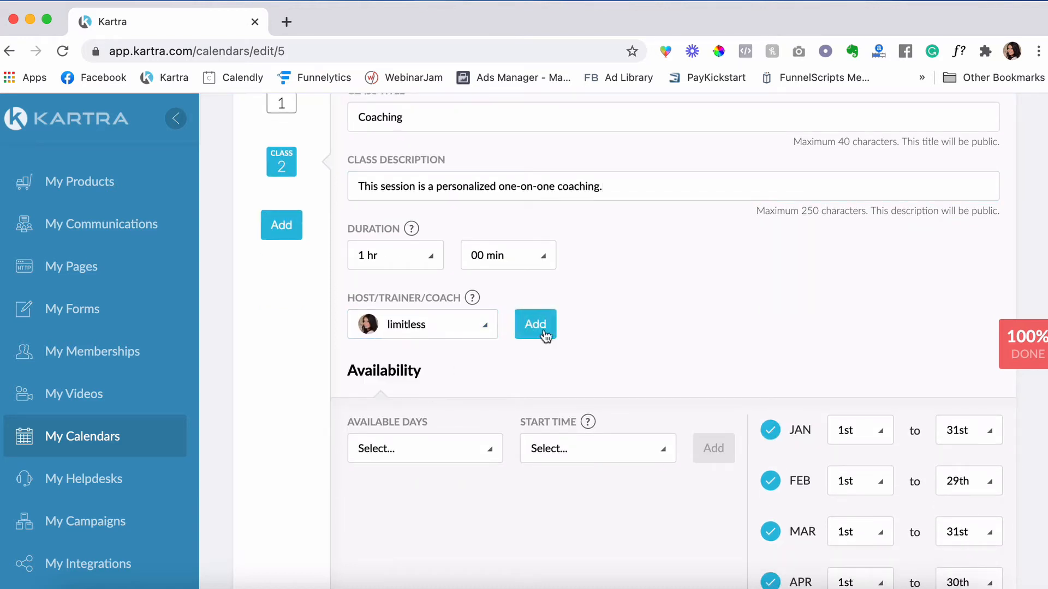
left_click(540, 325)
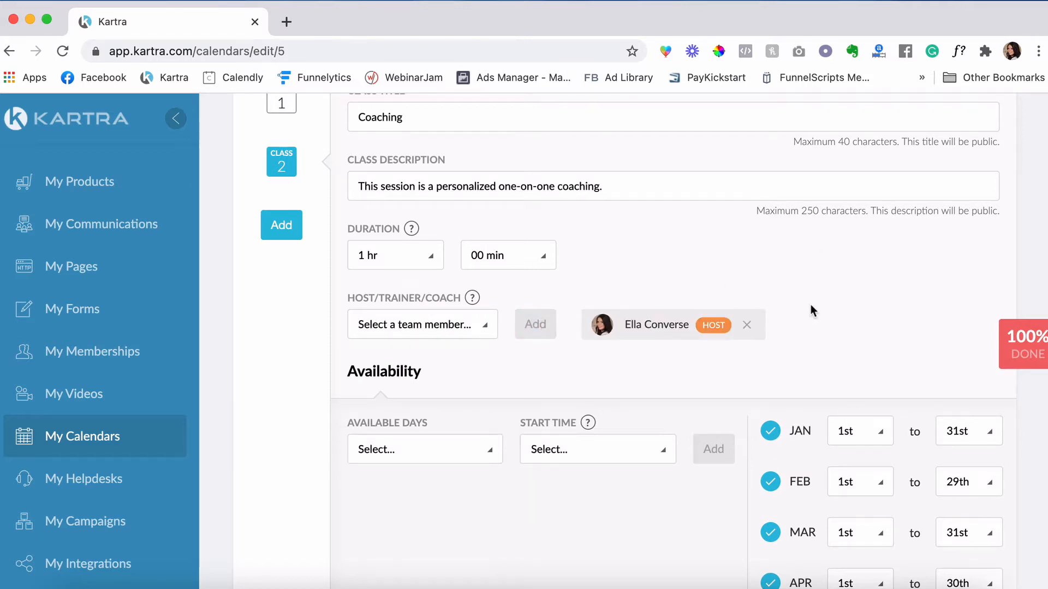
- Make Coaching available Monday to Friday at 10:00 am and 11:00 am start times
scroll(420, 344, "down", 3)
left_click(421, 343)
left_click(370, 405)
left_click(370, 435)
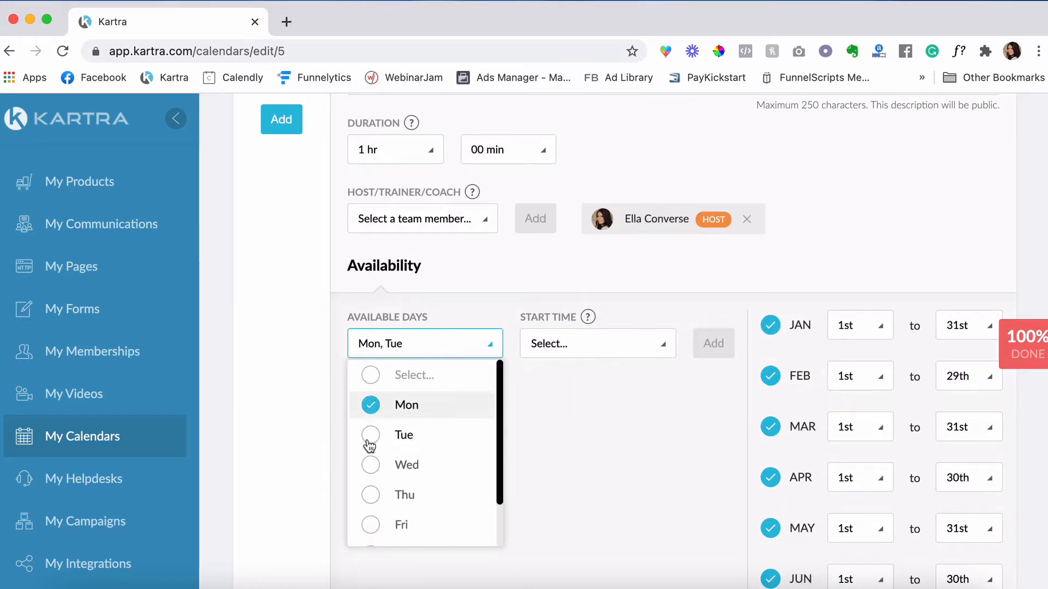
left_click(371, 466)
left_click(371, 495)
left_click(370, 525)
left_click(597, 344)
scroll(596, 470, "down", 20)
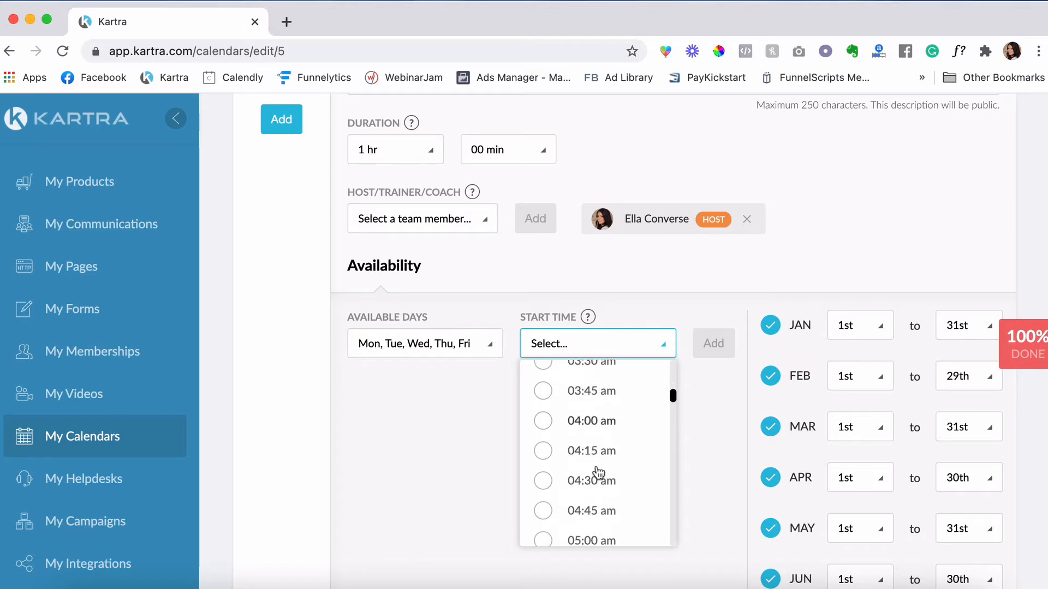
left_click(553, 371)
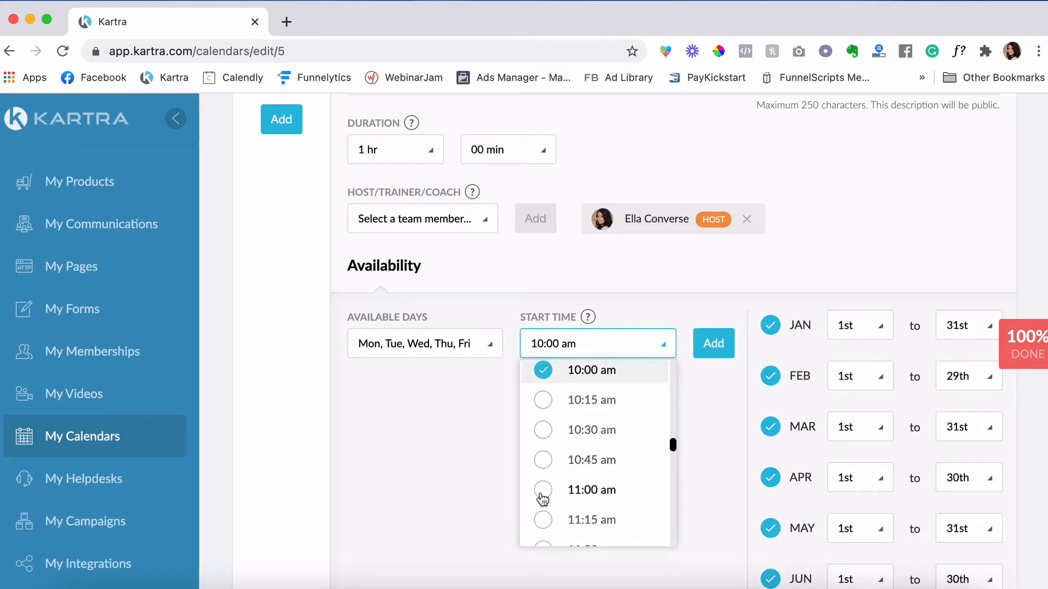
left_click(546, 490)
left_click(713, 342)
- Disallow same-day booking and limit Coaching bookings to the next 30 days
scroll(713, 343, "down", 14)
left_click(438, 261)
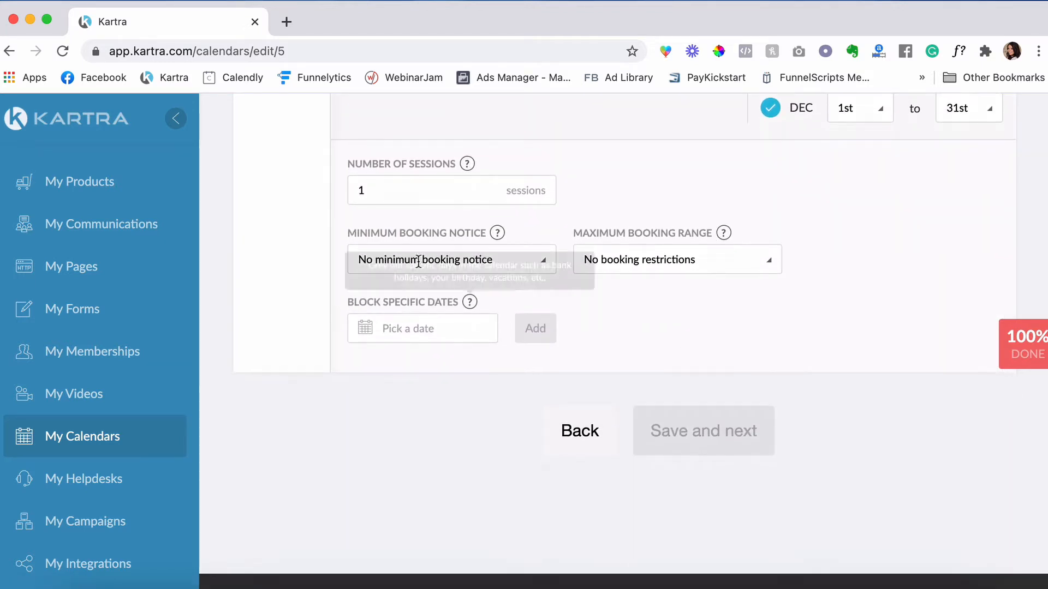
left_click(431, 324)
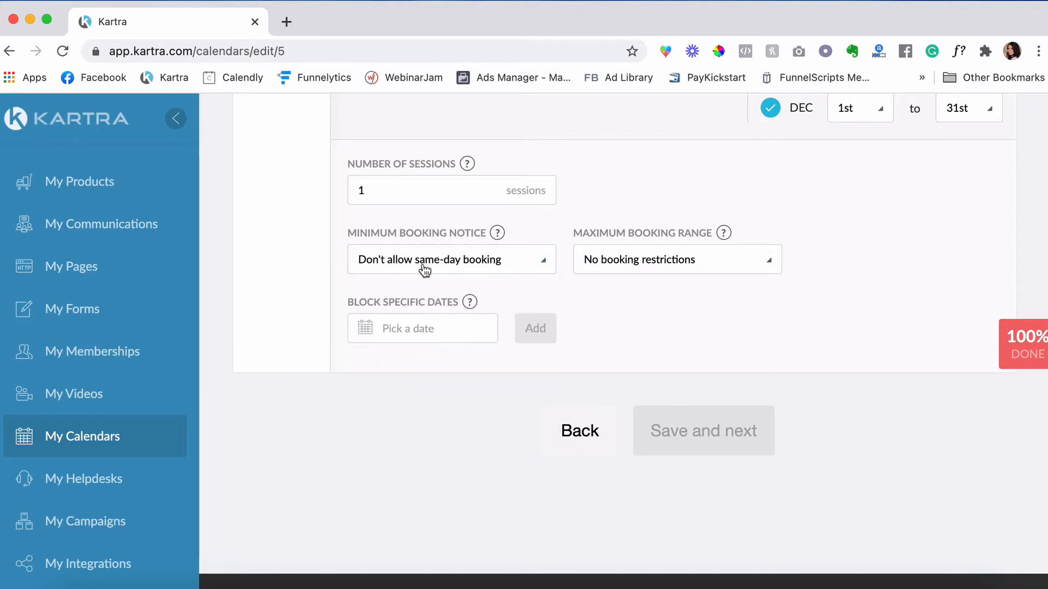
left_click(637, 259)
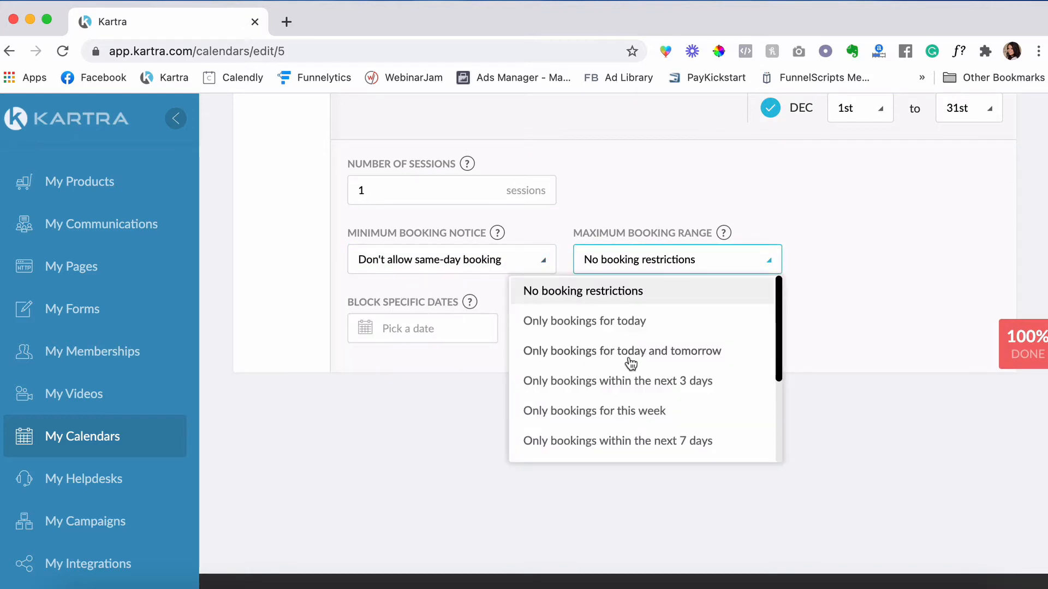
scroll(634, 404, "down", 3)
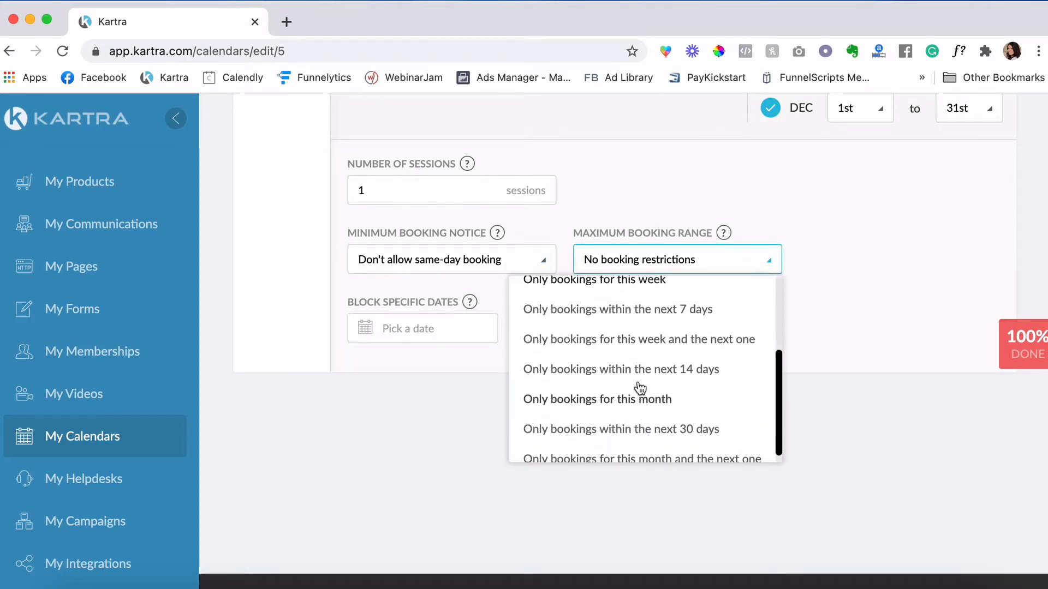
left_click(641, 434)
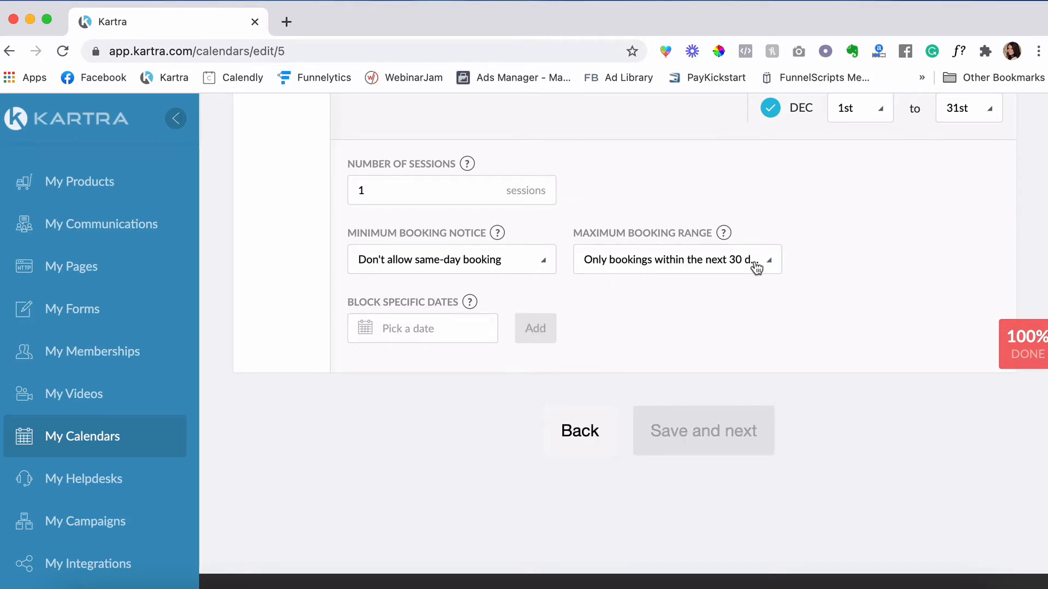
scroll(749, 410, "up", 2)
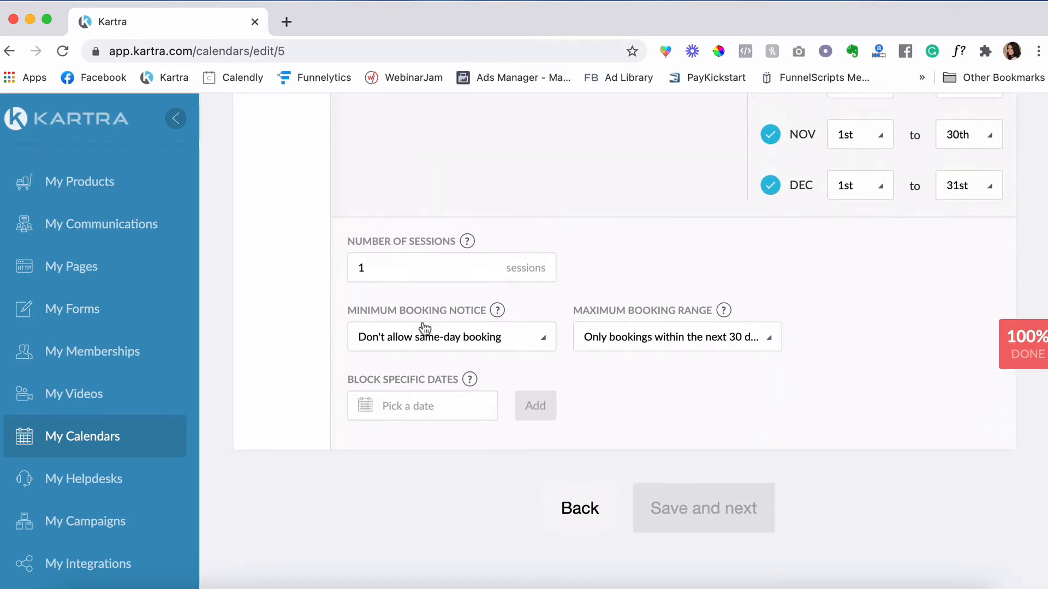
scroll(601, 400, "up", 15)
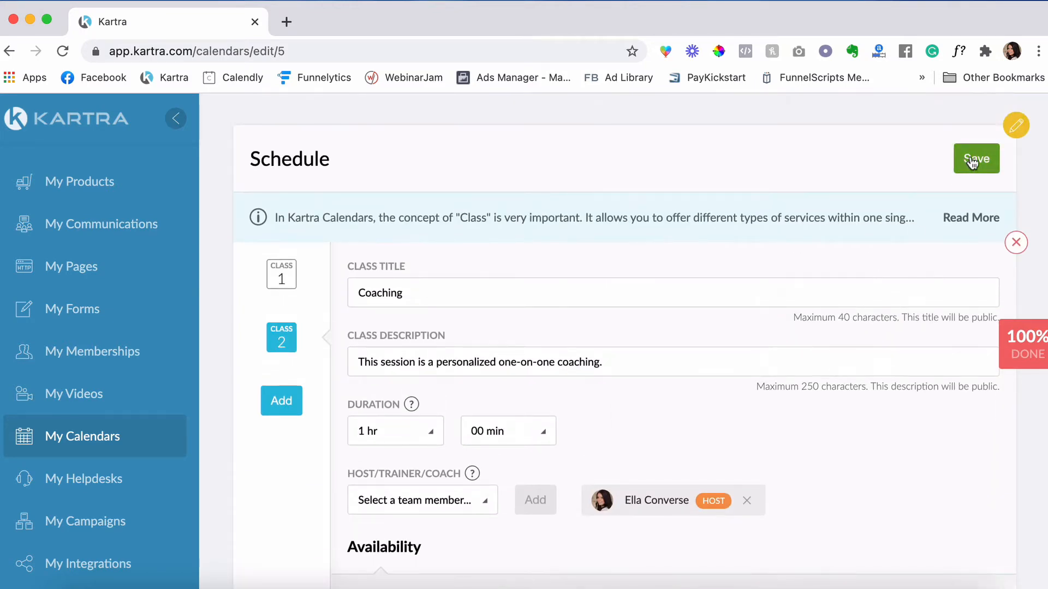
- Save the schedule listing Free Strategy Session and Coaching
left_click(978, 159)
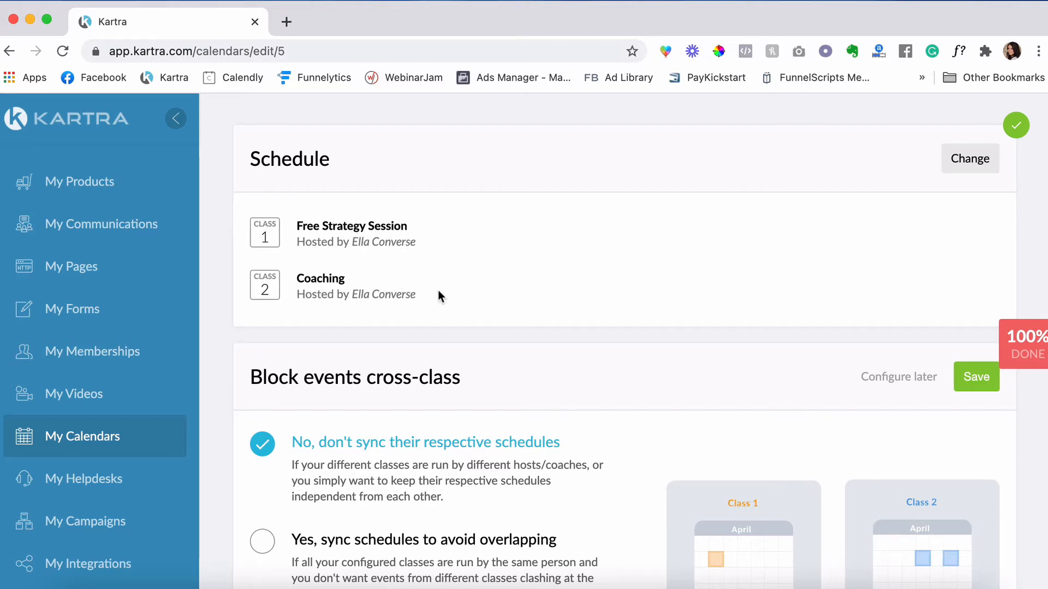
scroll(374, 333, "down", 3)
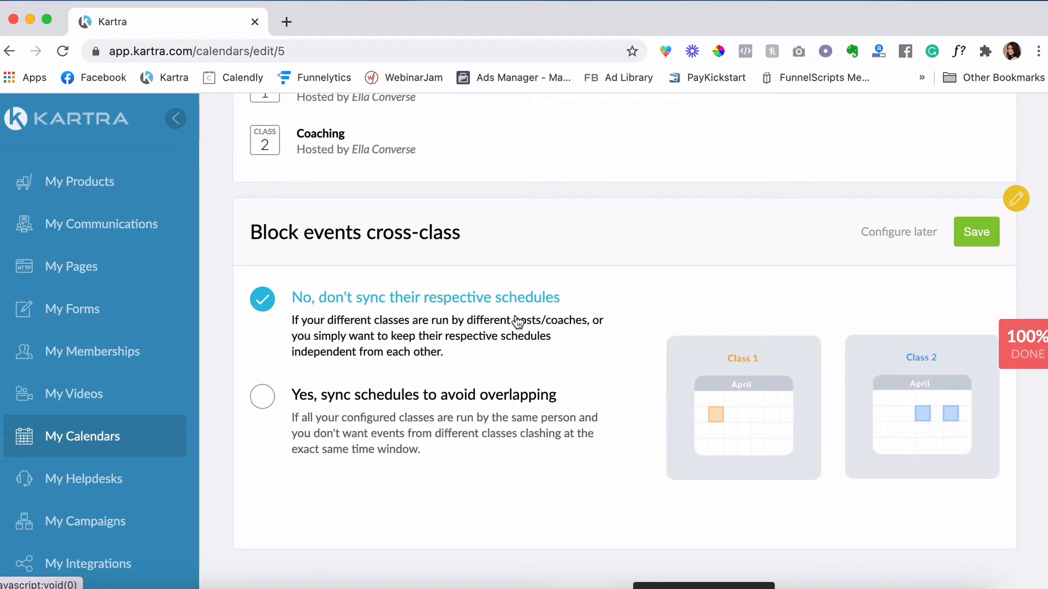
scroll(517, 322, "up", 1)
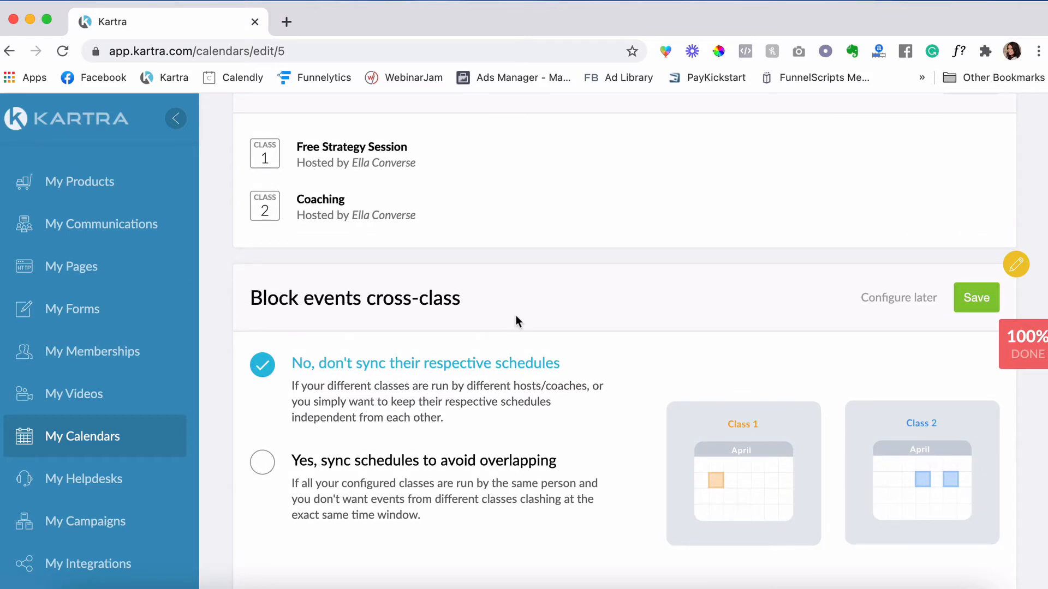
scroll(526, 270, "down", 2)
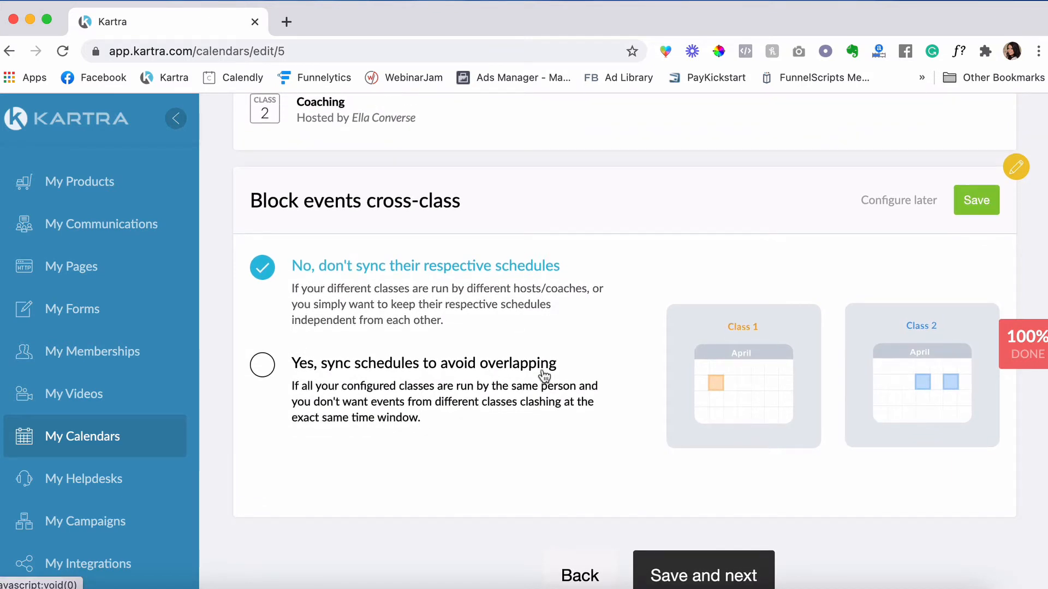
- Choose 'Yes, sync schedules to avoid overlapping' for cross-class event blocking
left_click(264, 366)
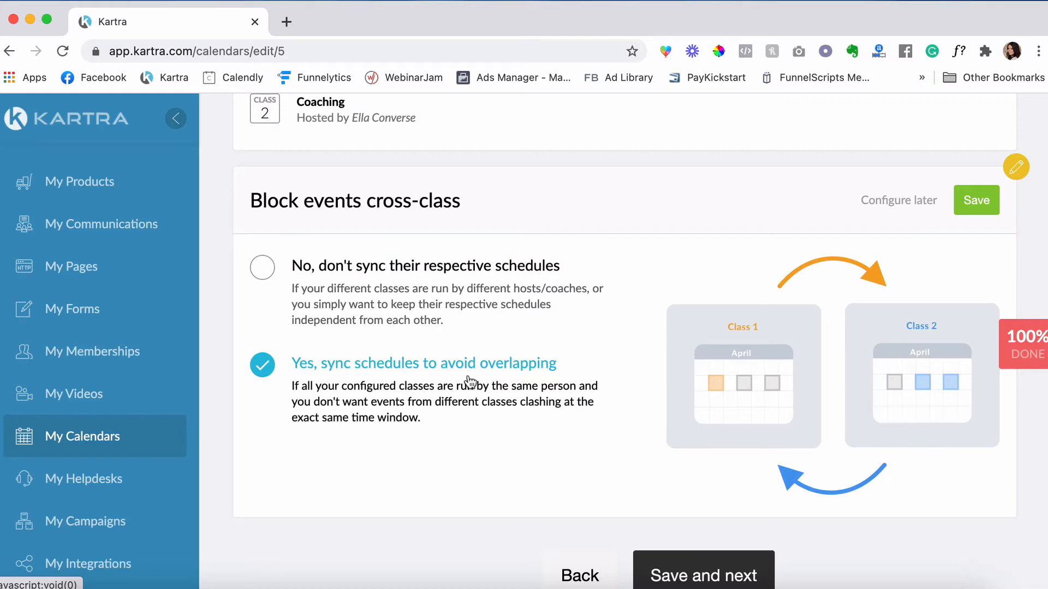
scroll(707, 346, "up", 2)
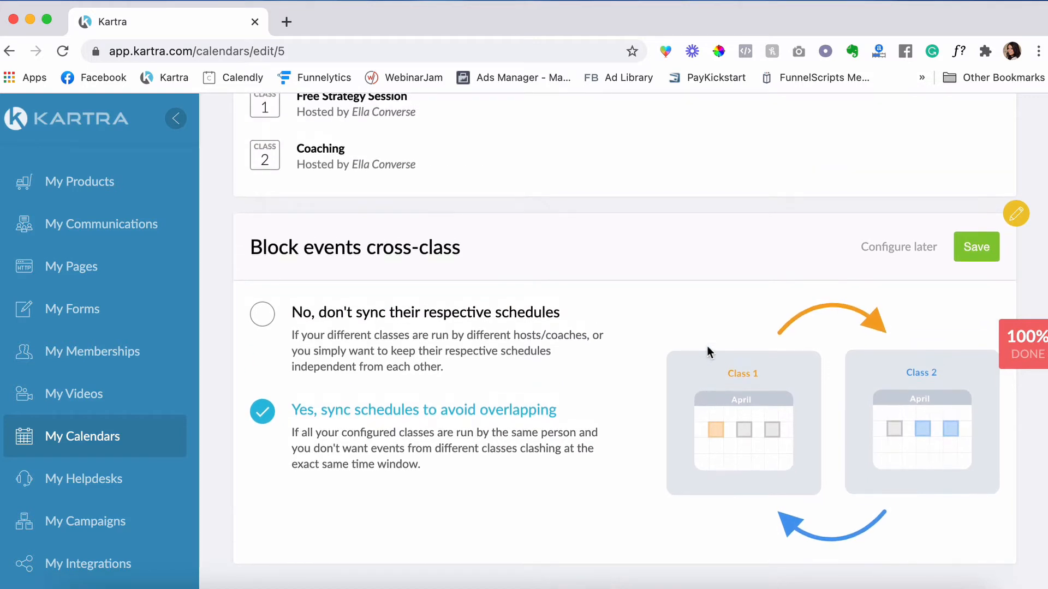
scroll(706, 346, "up", 2)
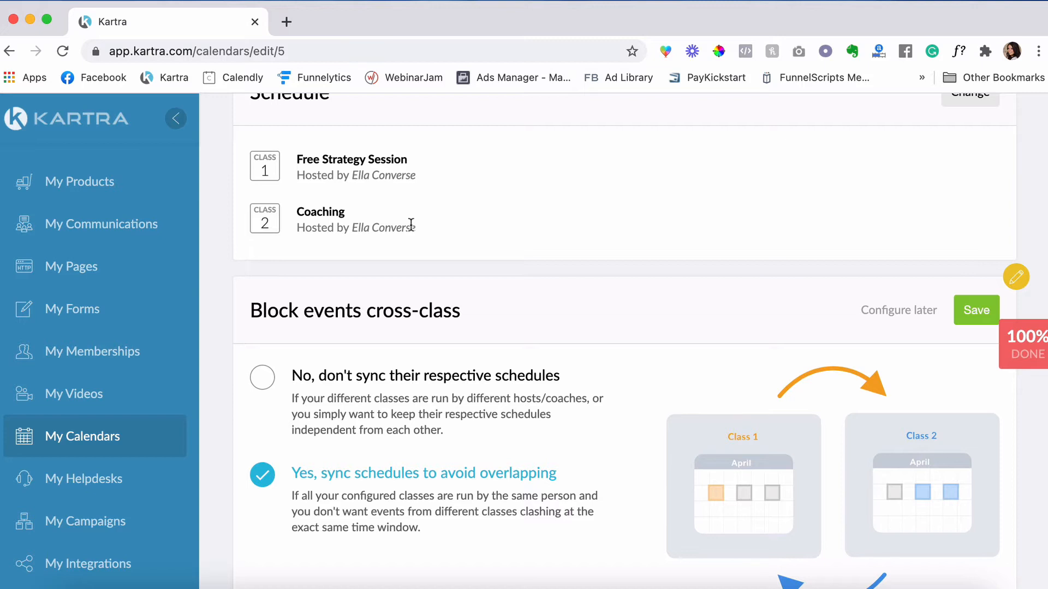
- Save the cross-class schedule sync and review Class 2's registration settings
left_click(971, 313)
left_click(702, 416)
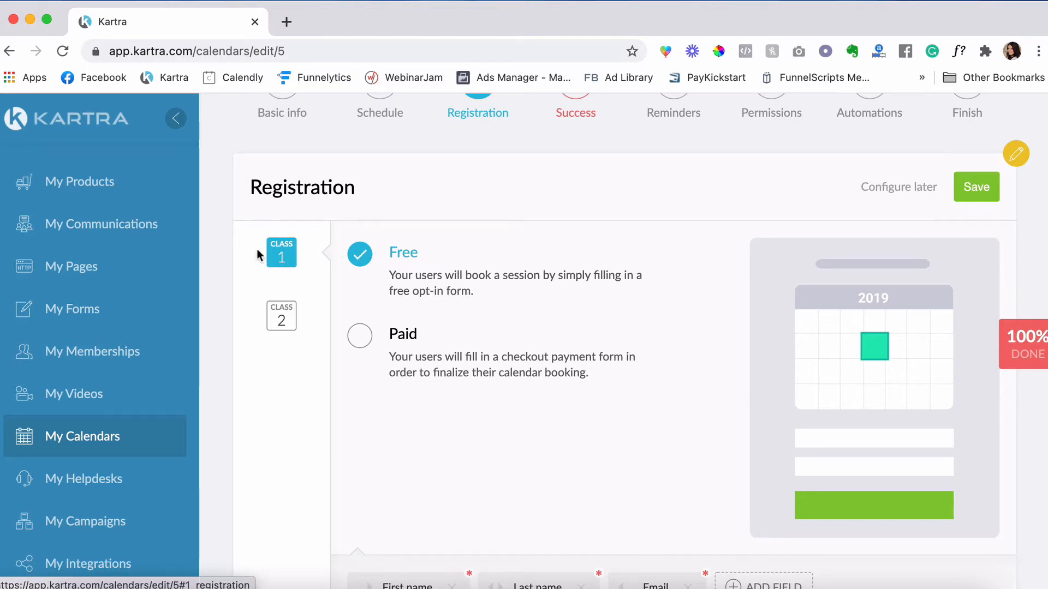
left_click(281, 321)
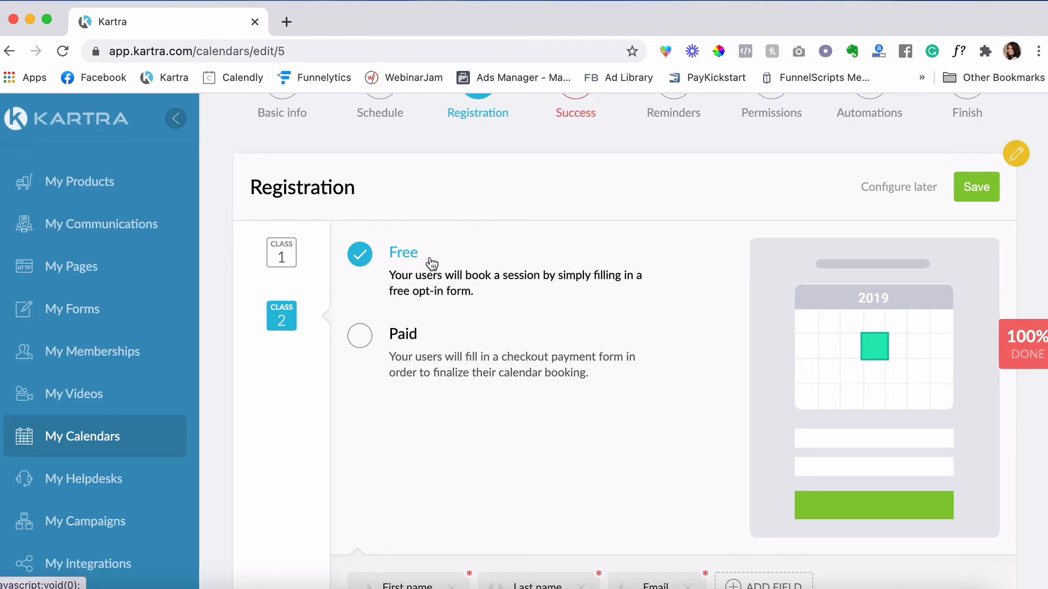
- Save free registration for both classes and let users pick their own time zone
left_click(976, 187)
scroll(517, 339, "down", 3)
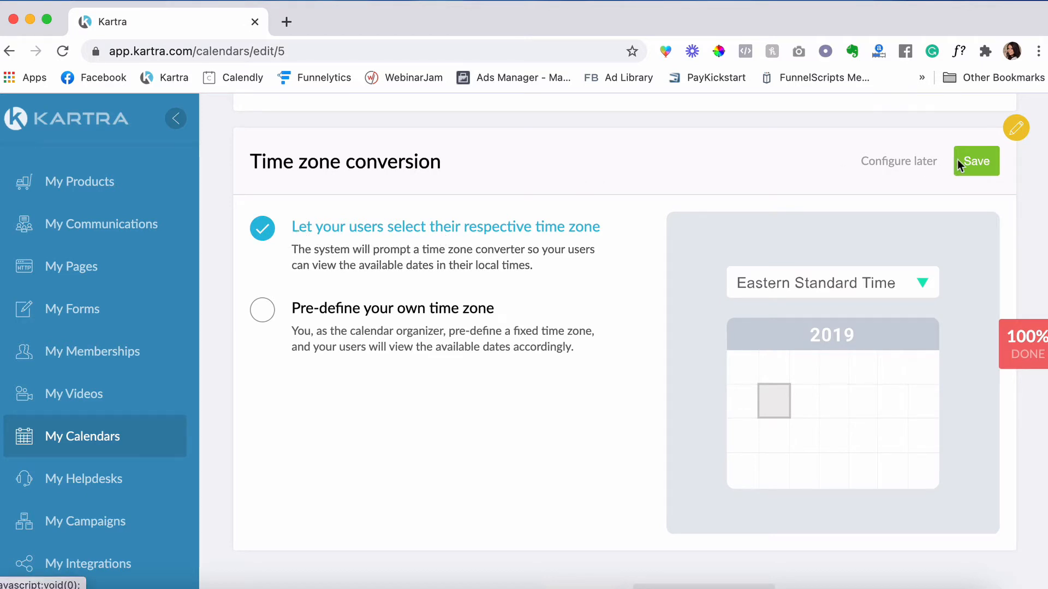
left_click(972, 157)
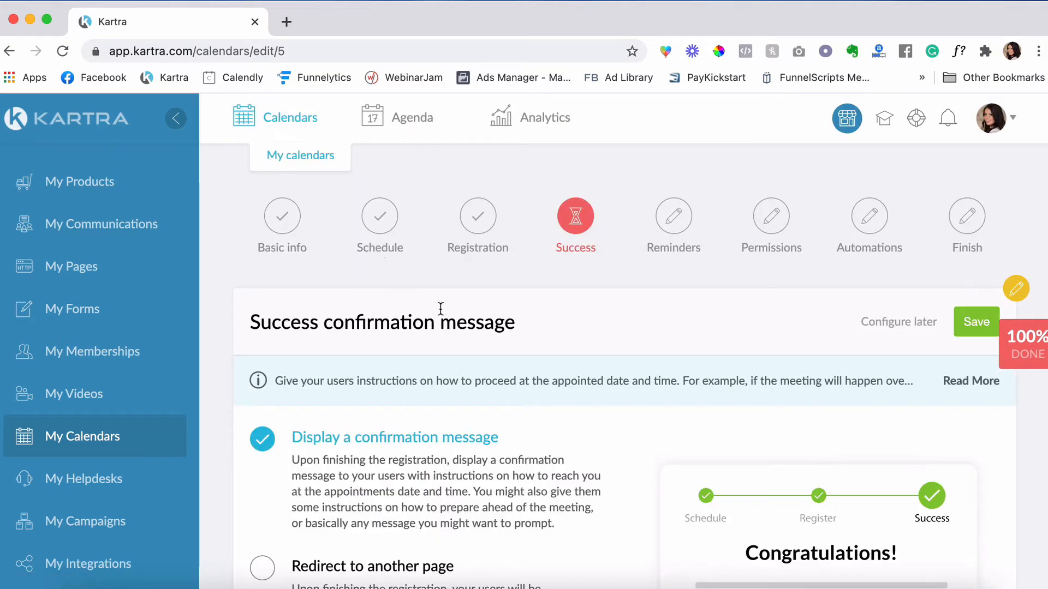
- Add a 'Zoom Meeting Room' line just above 'Thank you!' in Class 1's appointment instructions
scroll(256, 353, "down", 5)
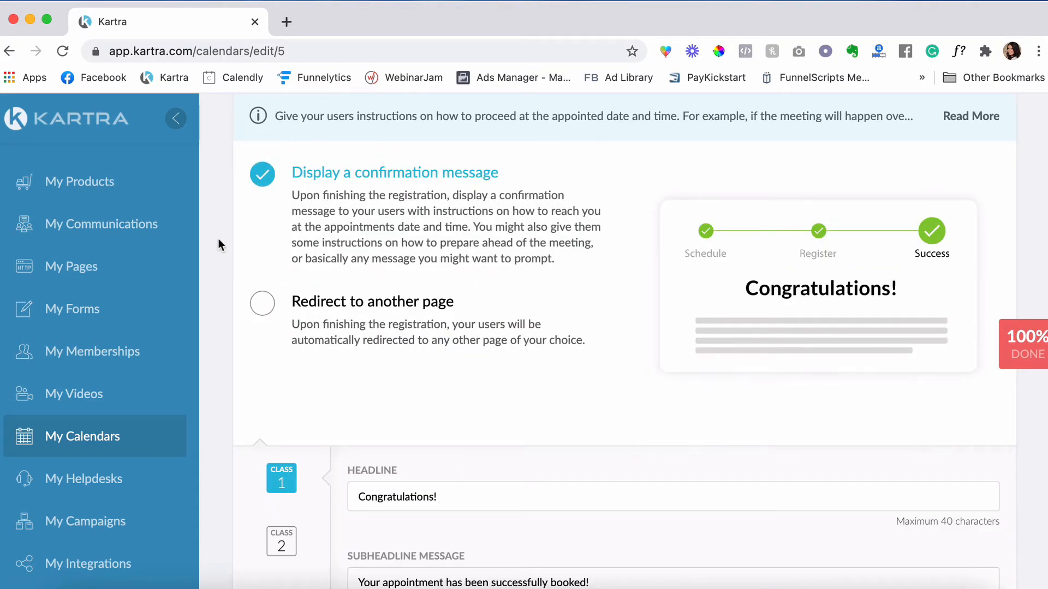
scroll(219, 240, "down", 6)
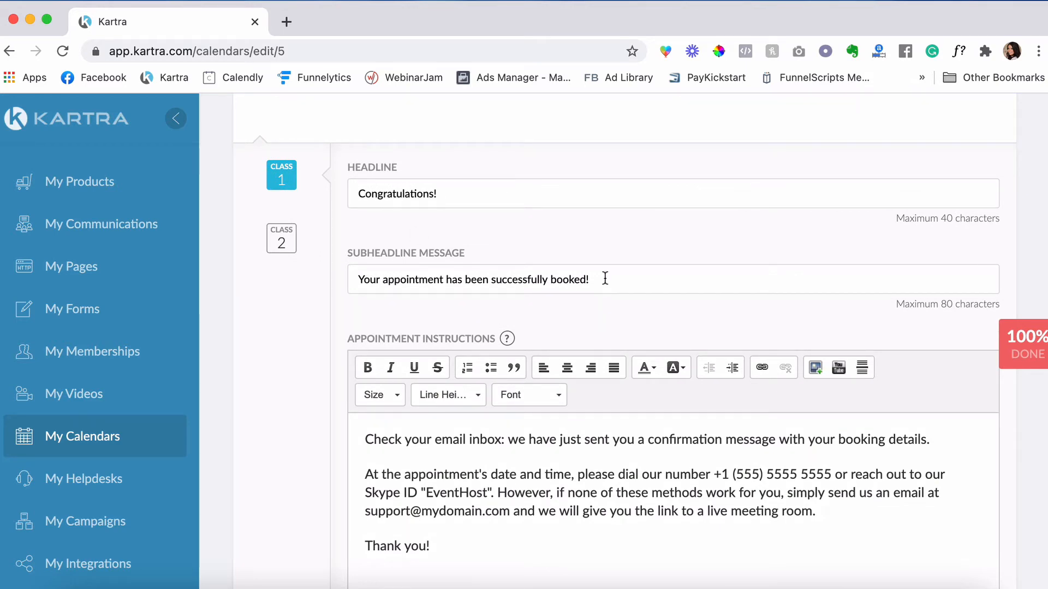
scroll(604, 278, "down", 3)
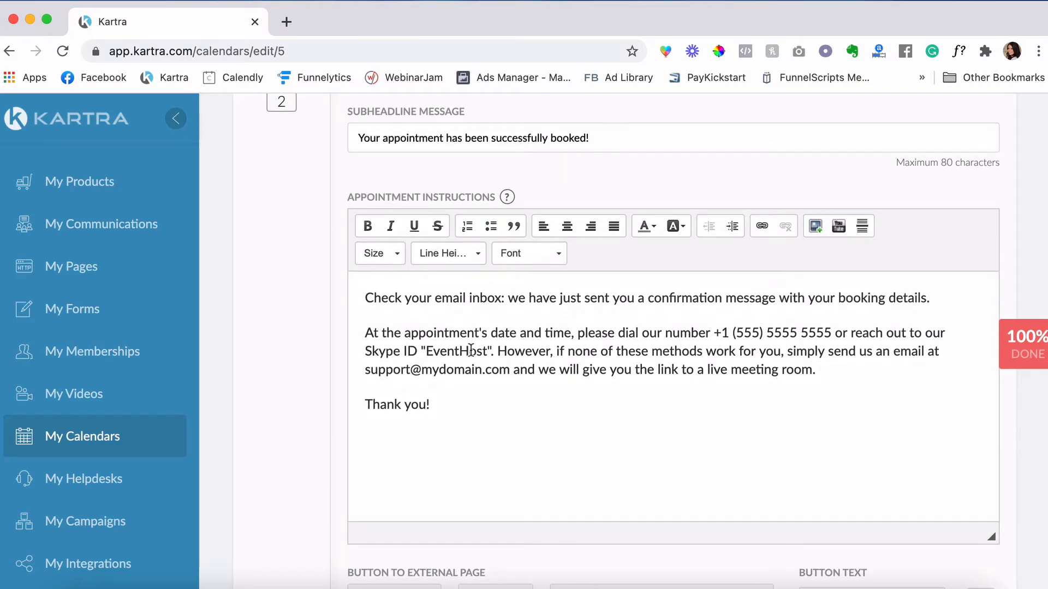
left_click(439, 405)
left_click_drag(409, 330, 368, 291)
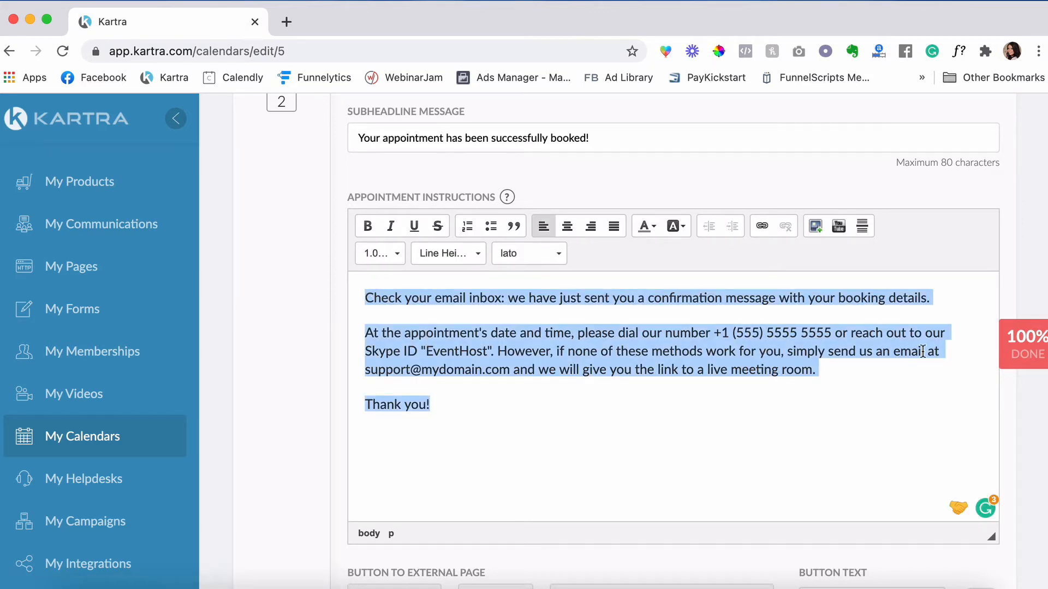
left_click(858, 345)
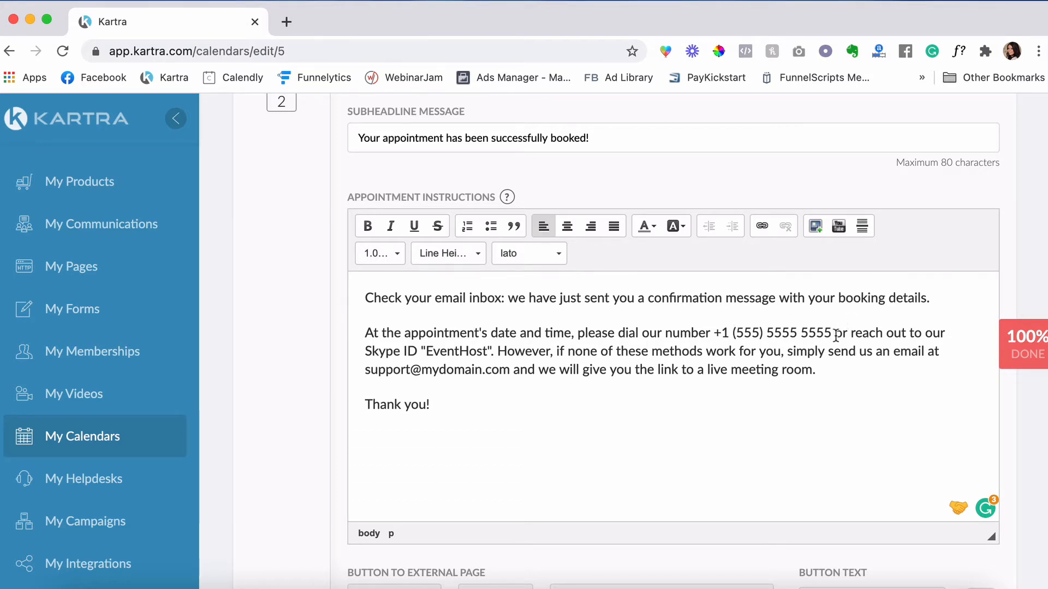
left_click(837, 369)
key("Return")
key("Return")
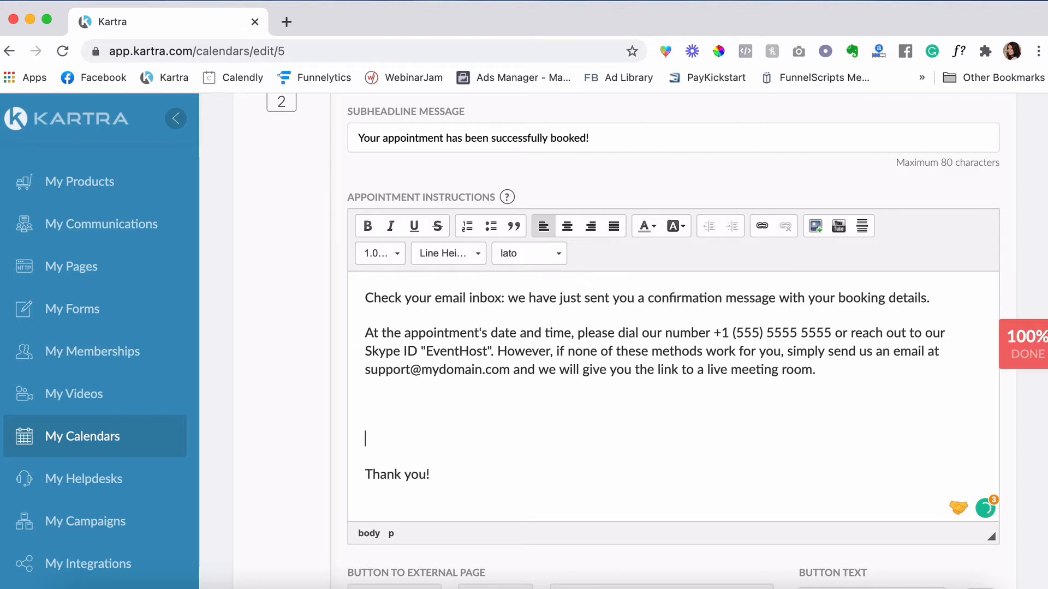
key("BackSpace")
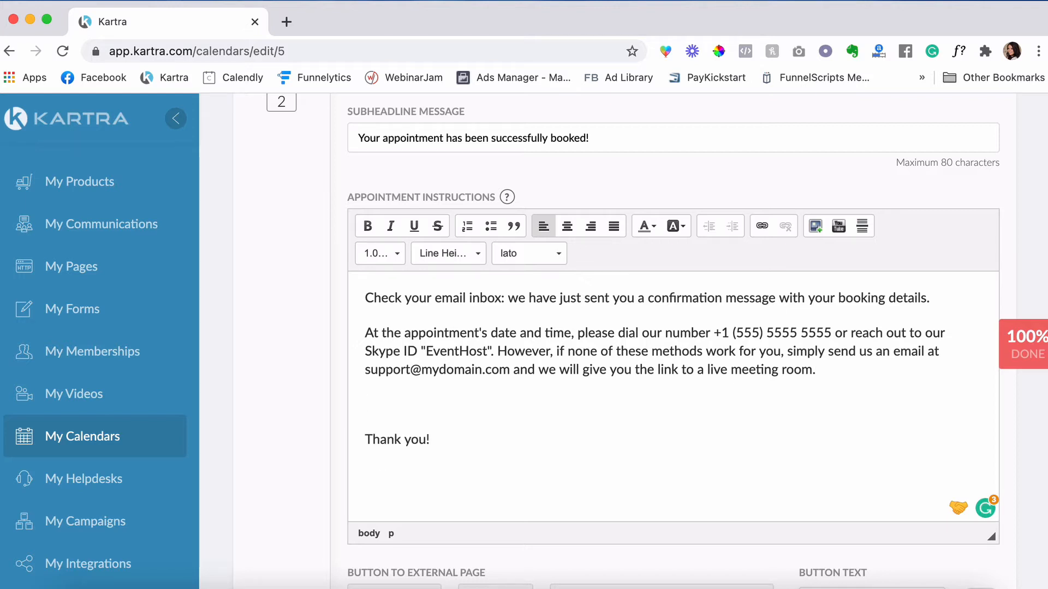
type("Zoom Meeting Roomn")
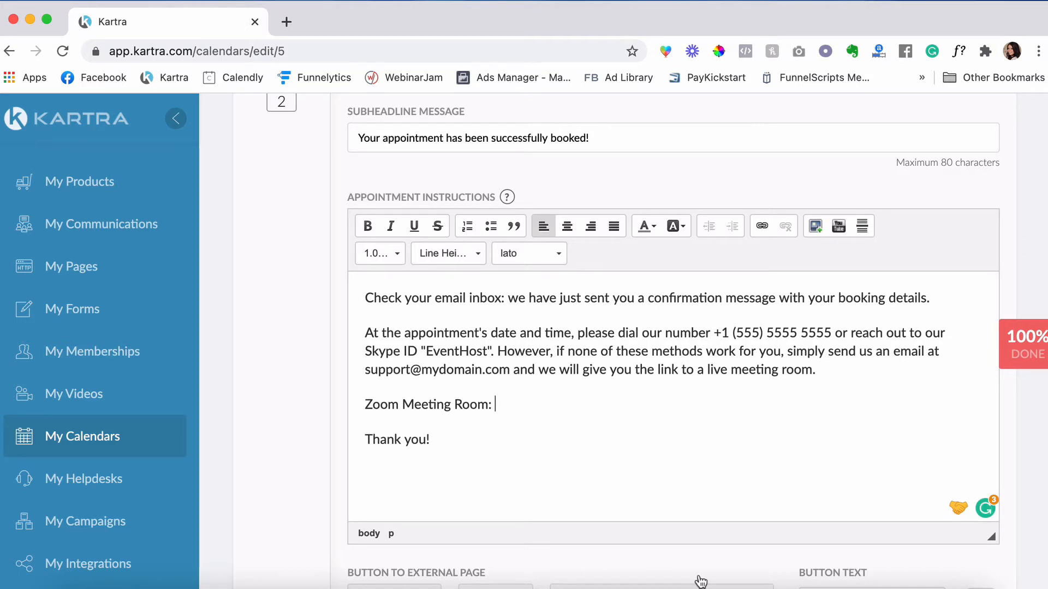
- Copy the join URL from Zoom's personal meeting invitation and paste it after 'Zoom Meeting Room:'
left_click(759, 588)
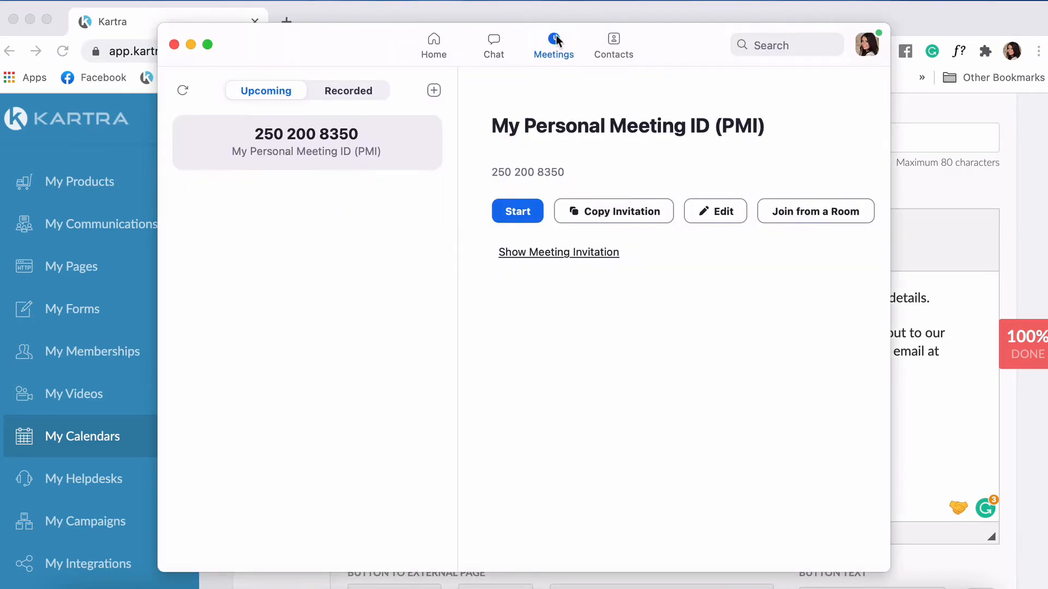
left_click(510, 254)
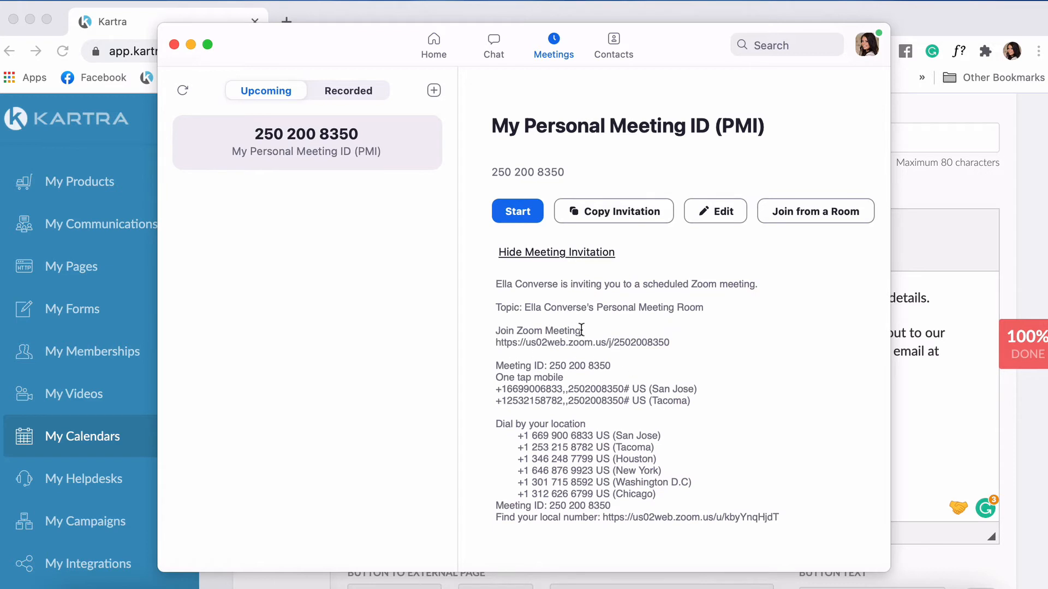
left_click_drag(671, 343, 494, 342)
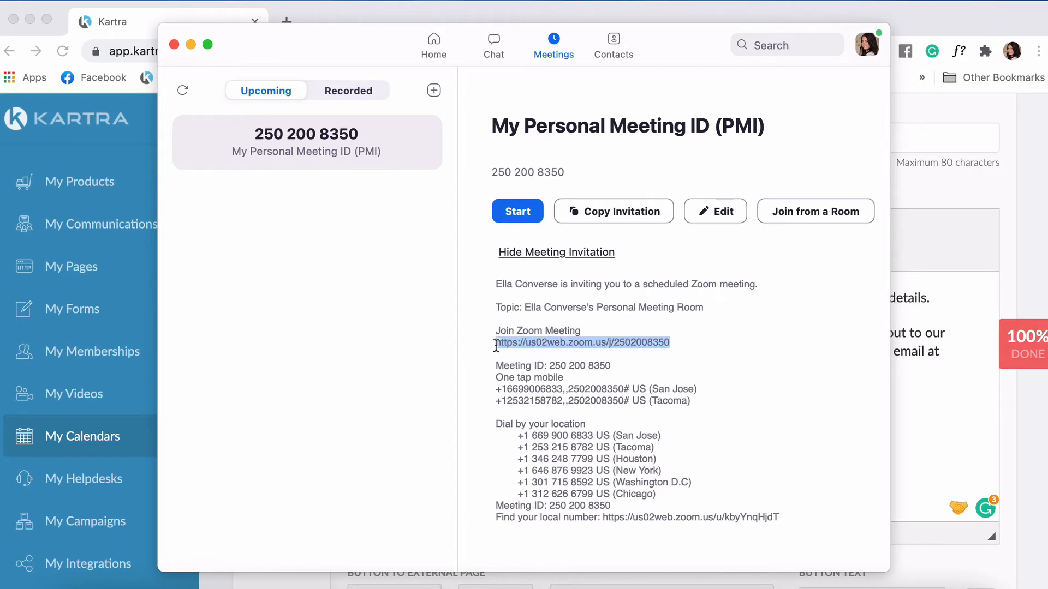
right_click(632, 348)
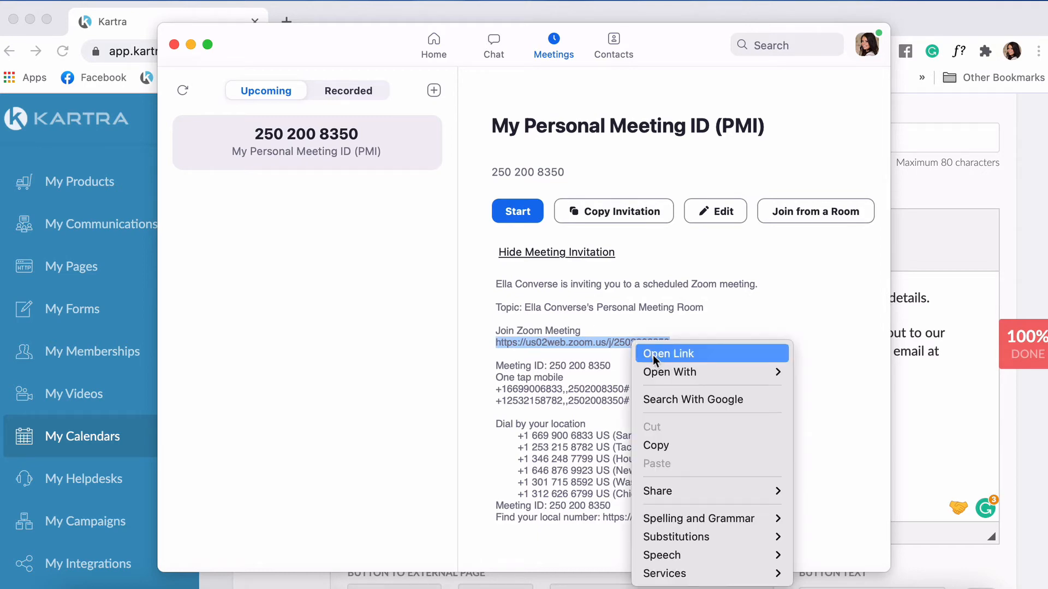
left_click(657, 445)
left_click(540, 406)
key("super+v")
left_click_drag(739, 402, 494, 404)
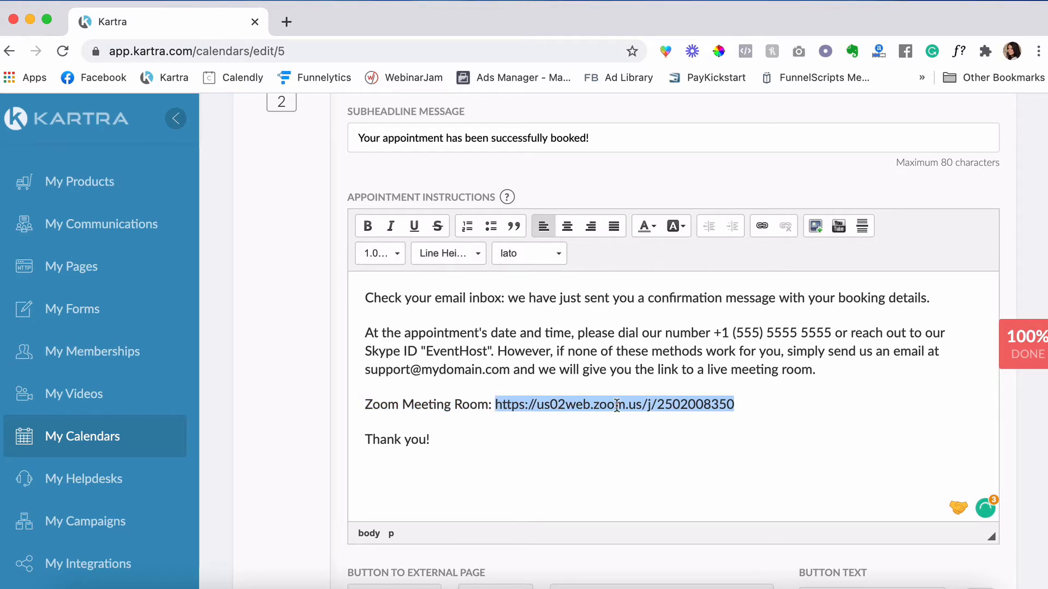
- Turn the pasted Zoom URL into a link that opens in a new window
left_click(761, 225)
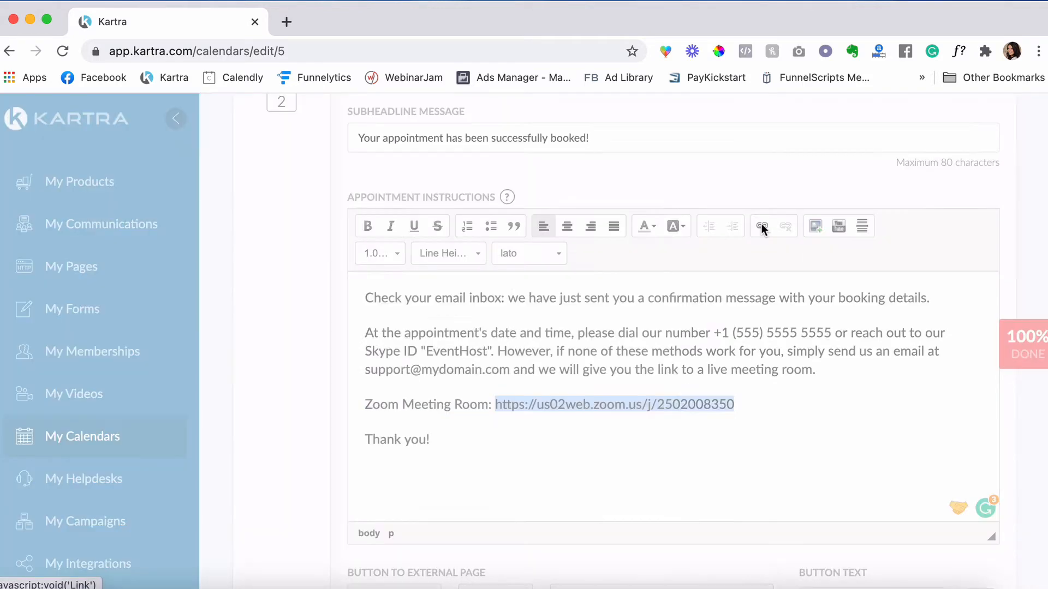
key("super+v")
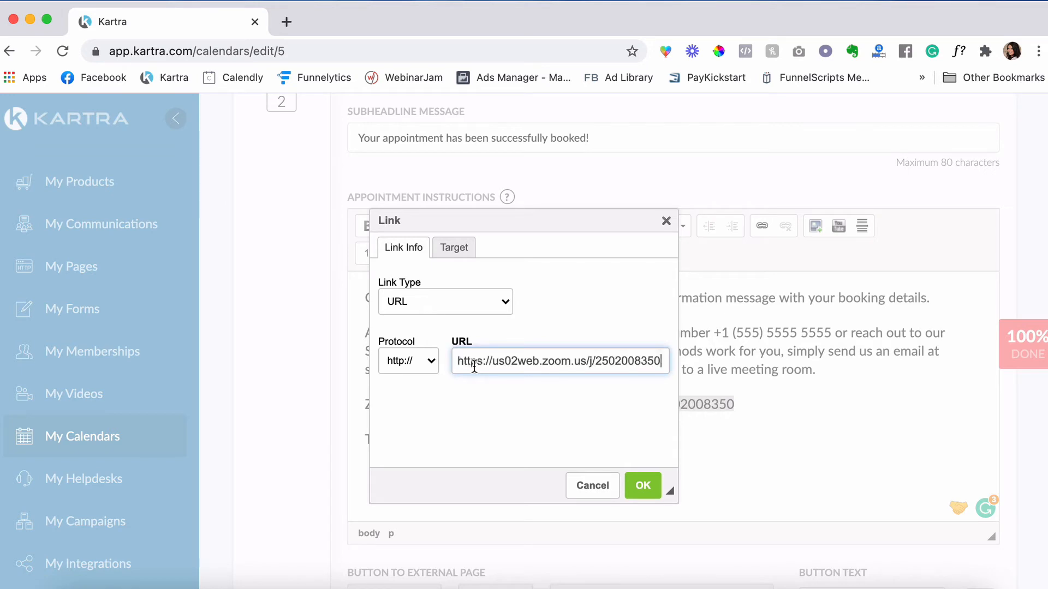
left_click(460, 249)
left_click(464, 299)
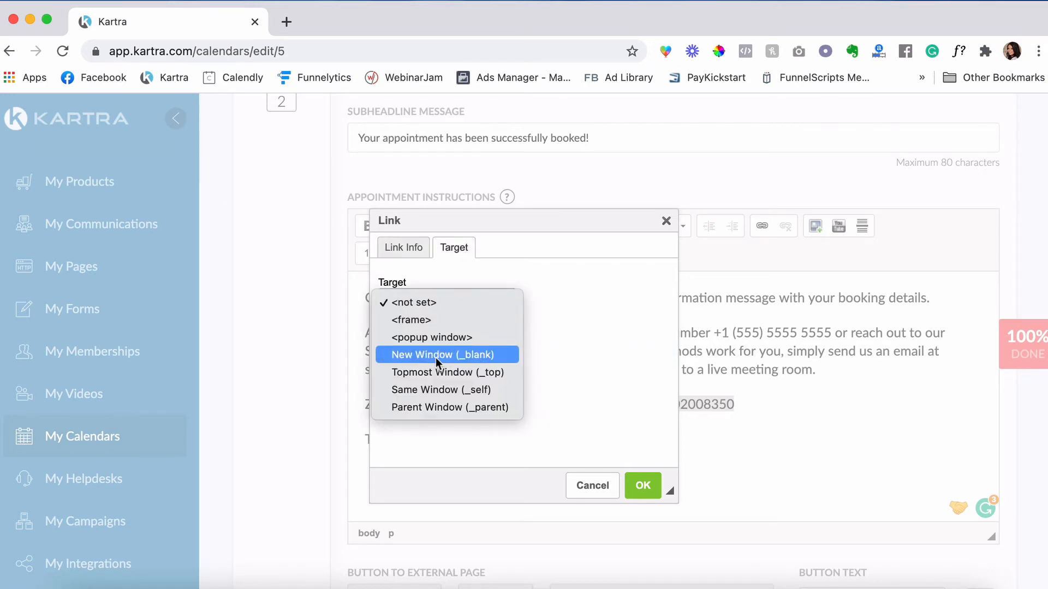
left_click(484, 356)
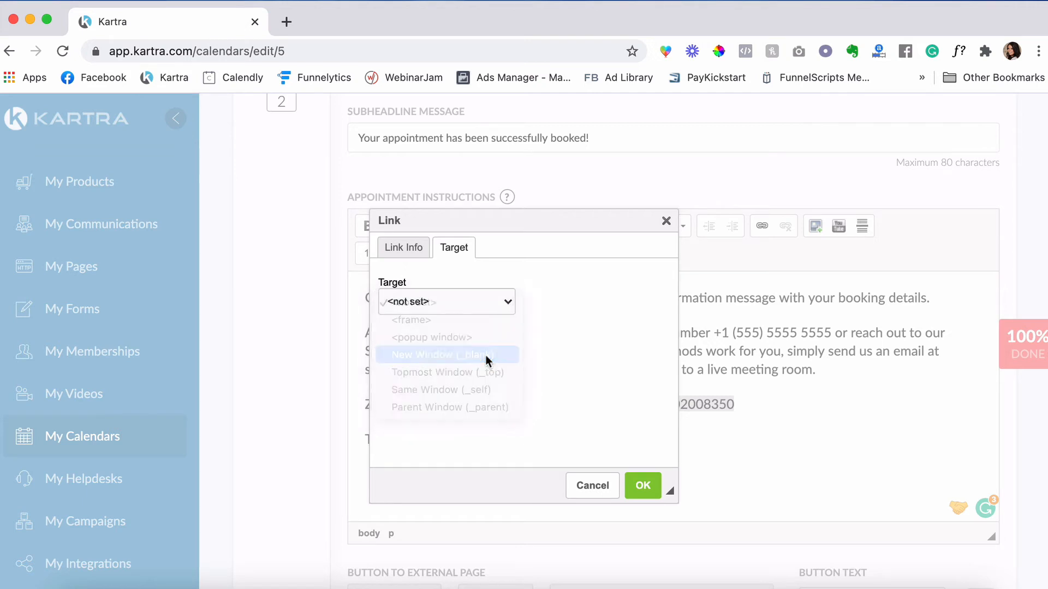
left_click(410, 252)
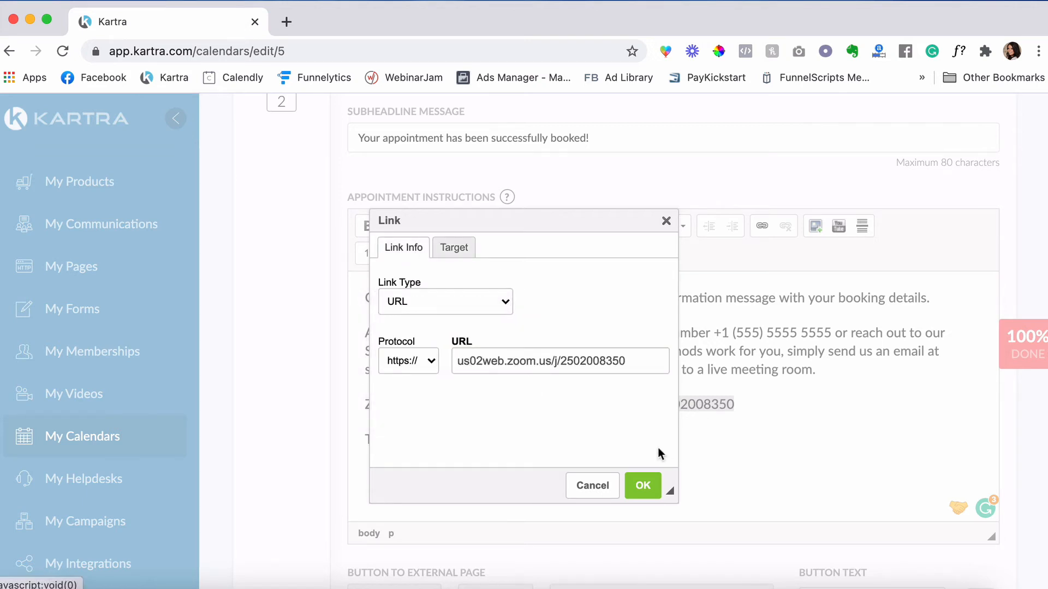
left_click(647, 486)
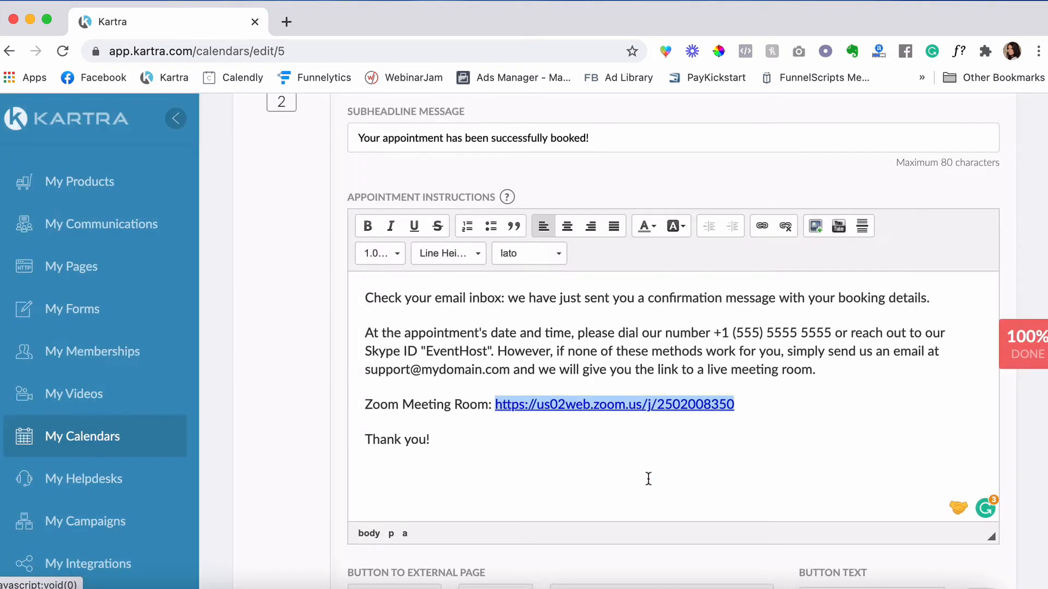
- Bold the 'Zoom Meeting Room:' label and change the contact email to the host's, italicized
left_click(489, 405)
left_click_drag(492, 405, 364, 405)
left_click(367, 226)
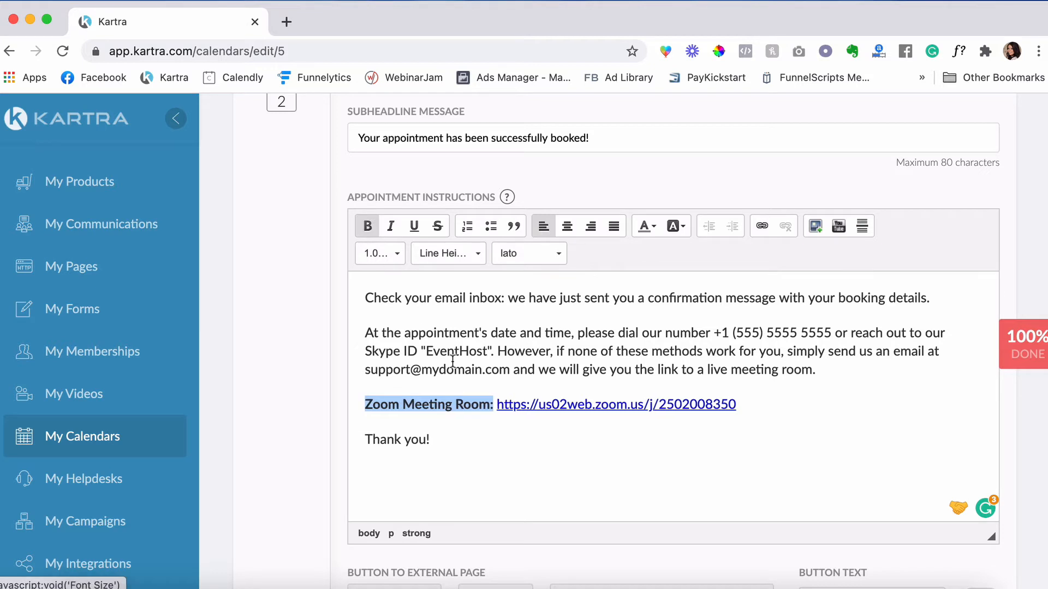
left_click(412, 370)
left_click_drag(412, 370, 358, 369)
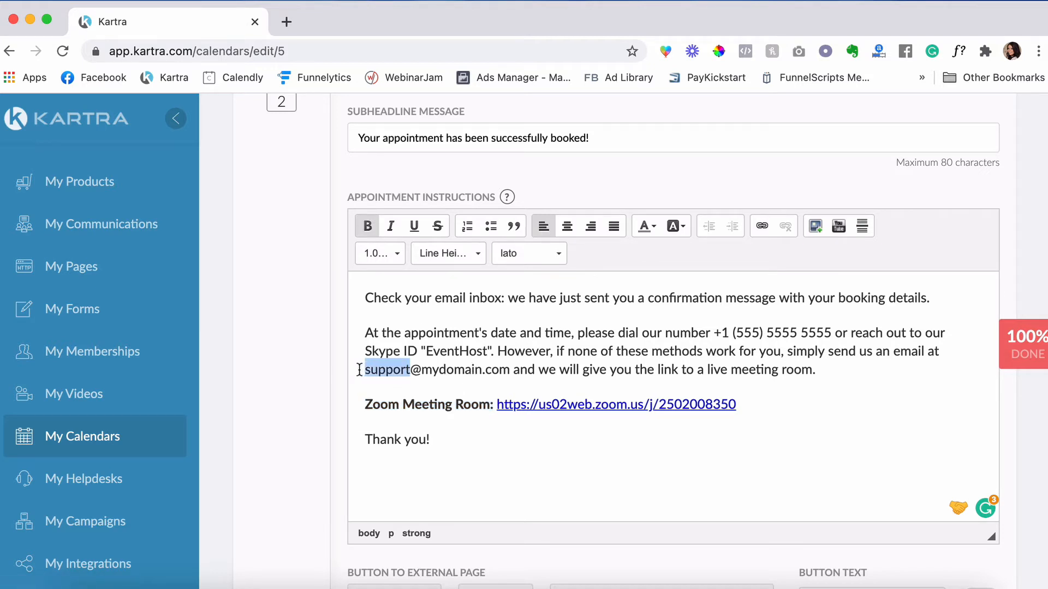
type("ella")
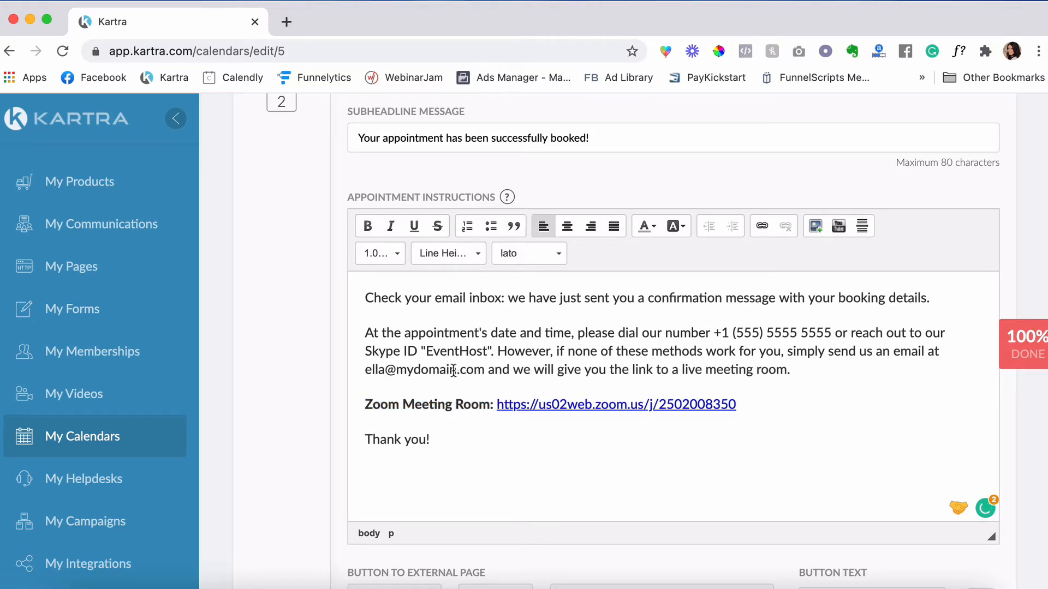
left_click_drag(456, 371, 399, 370)
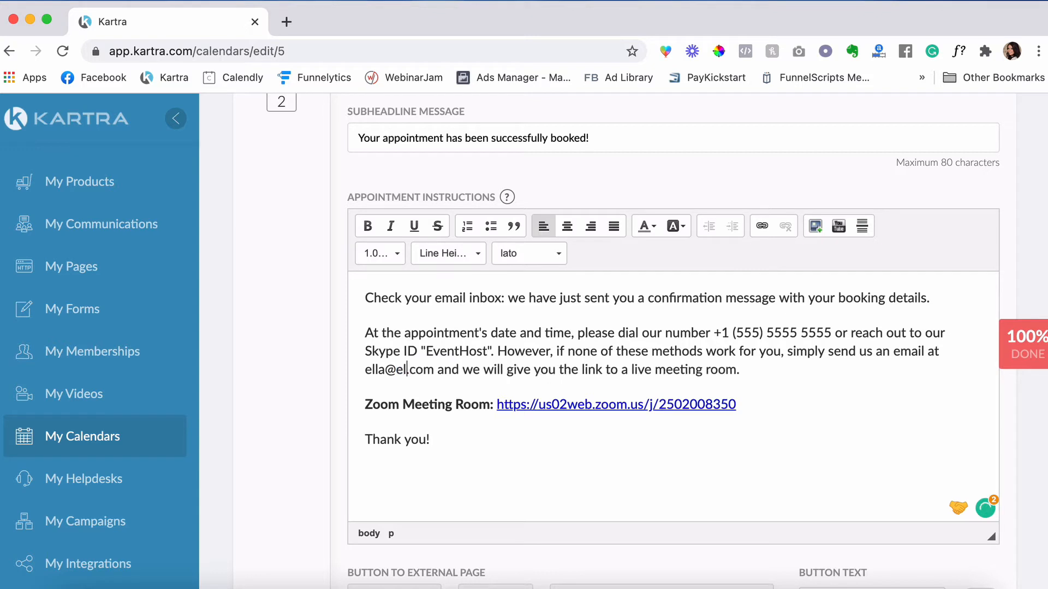
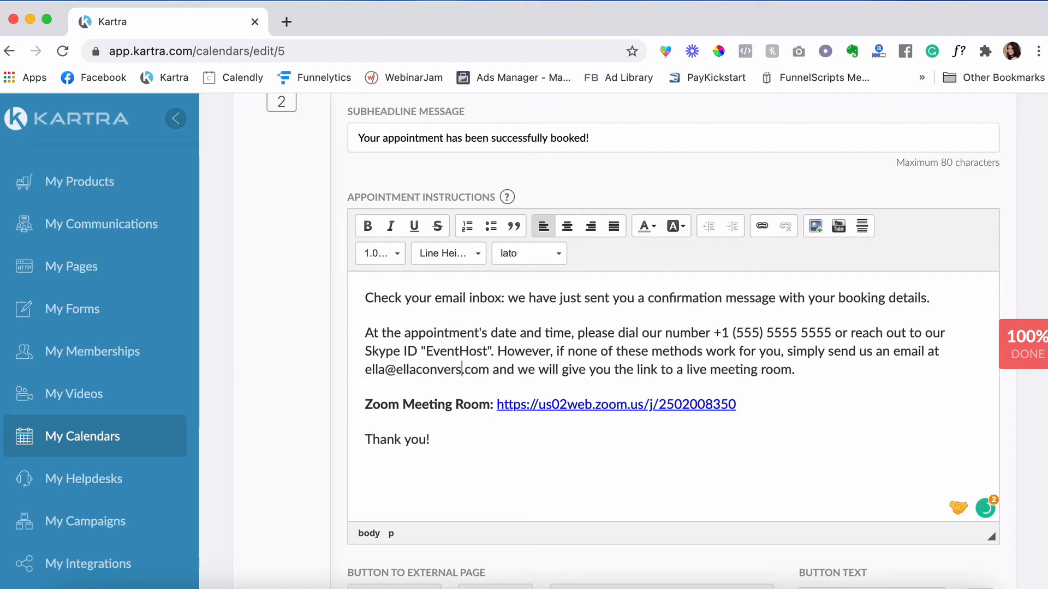
left_click_drag(497, 370, 364, 370)
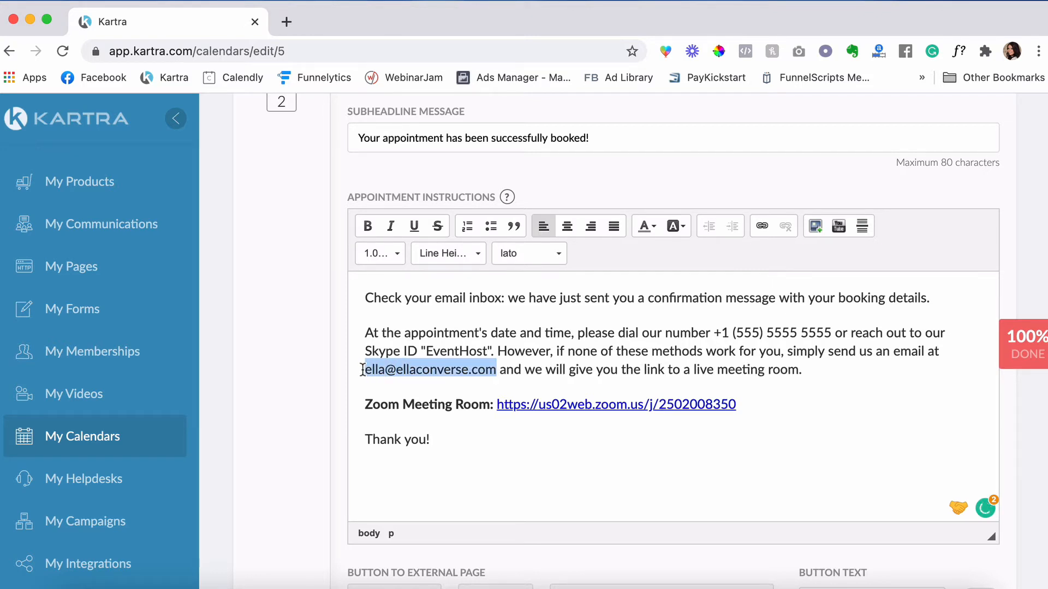
left_click(389, 229)
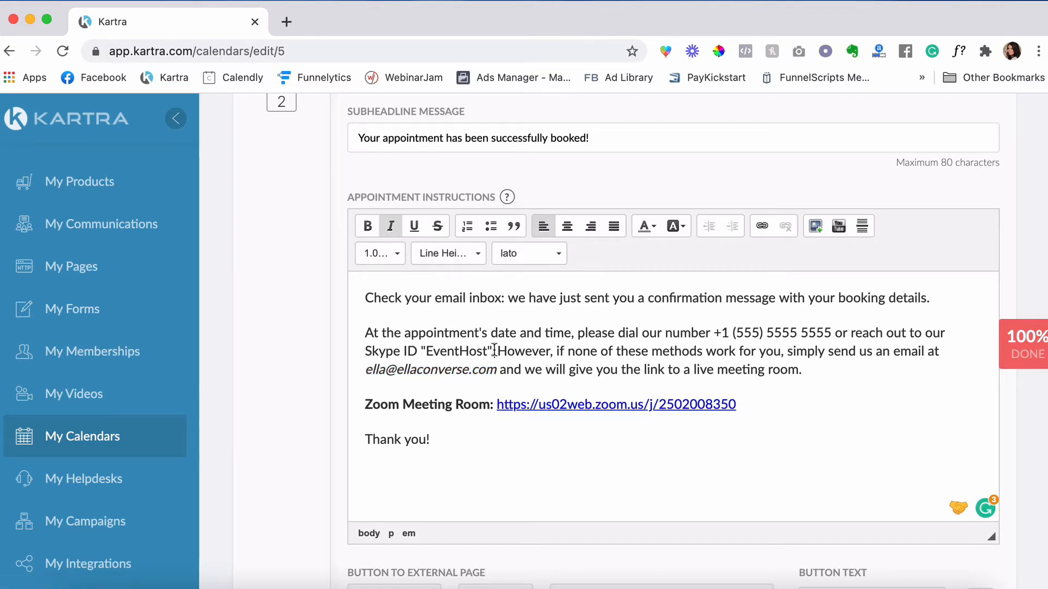
- Replace the dial-in and Skype sentence with 'click on the zoom link below.' plus the host's sign-off
left_click_drag(495, 351, 575, 327)
key("BackSpace")
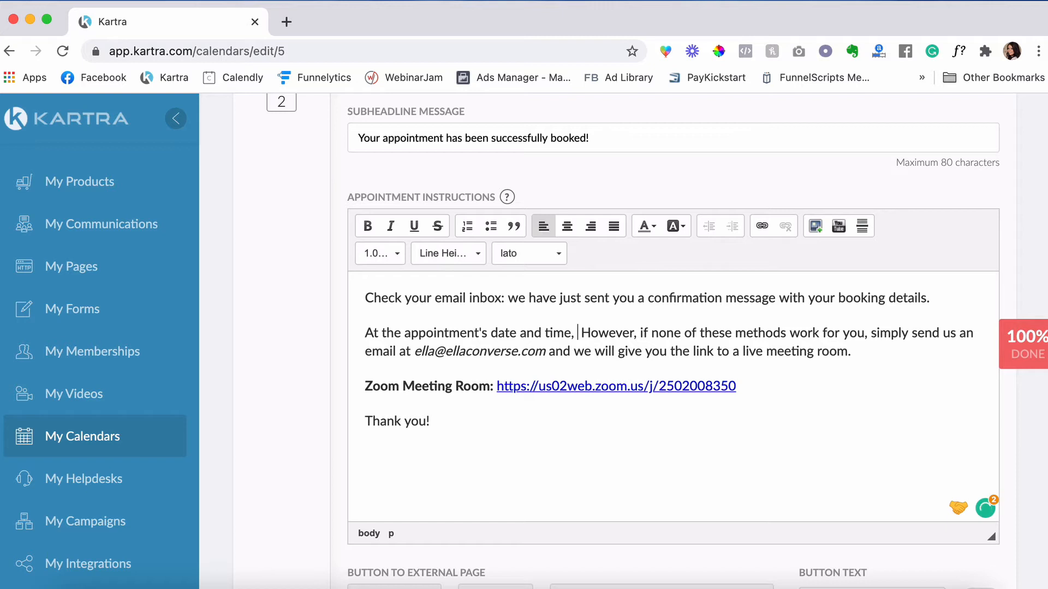
type("click on the")
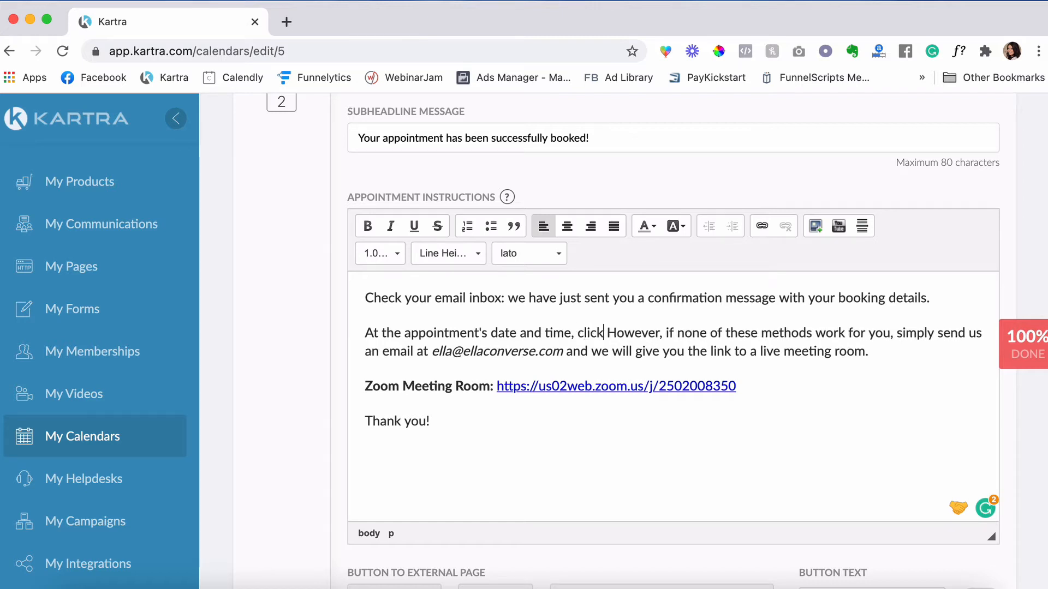
type(" zoom li")
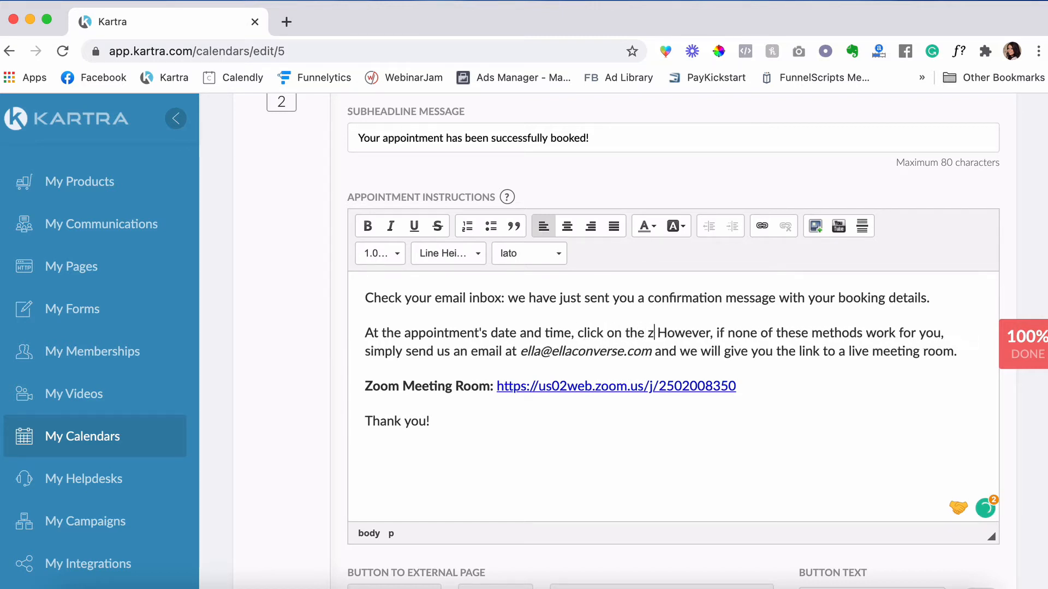
type("nk below")
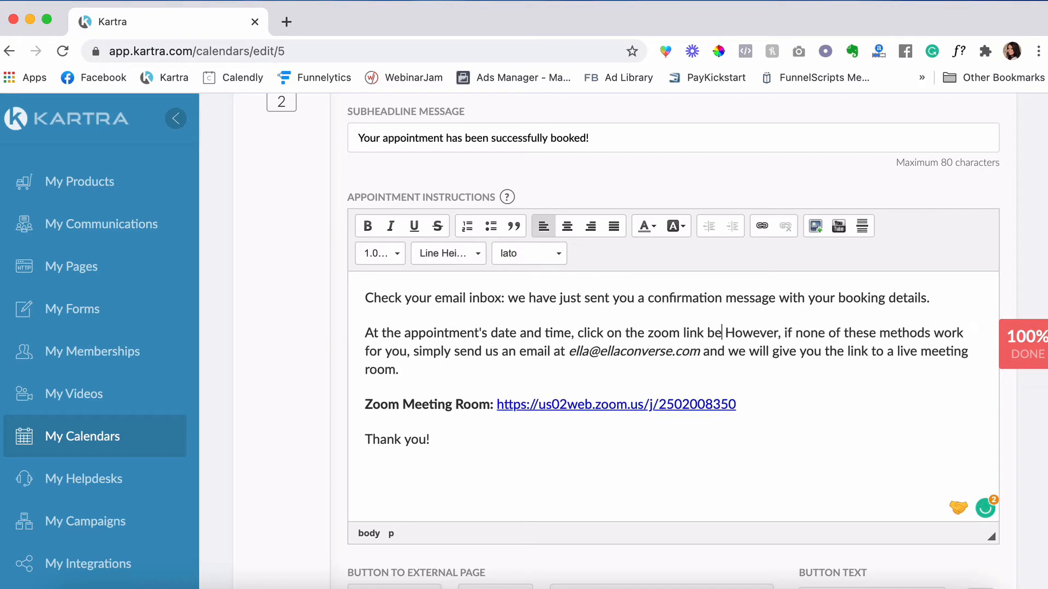
type(".")
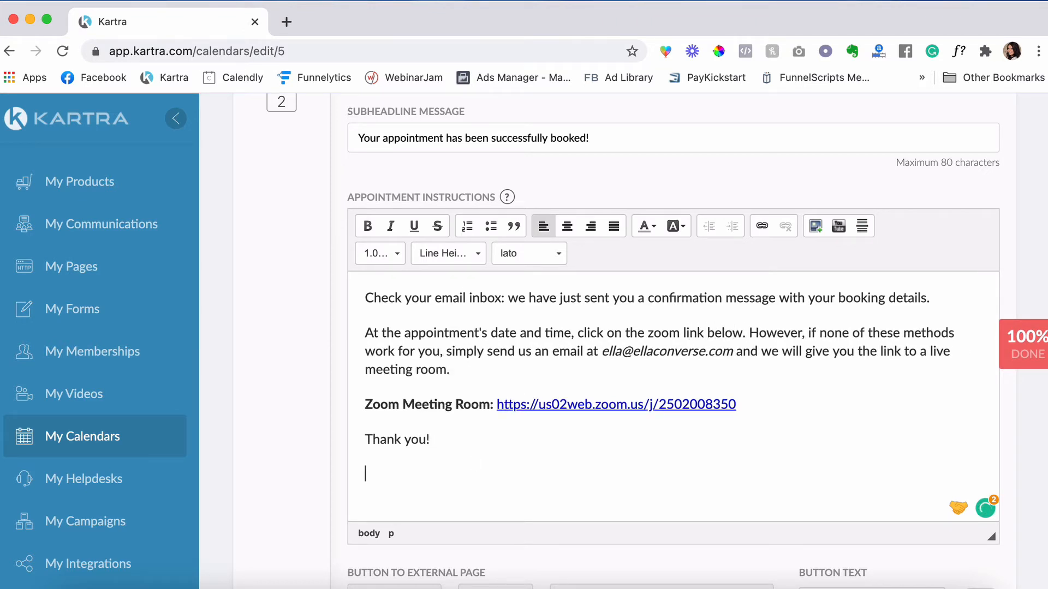
type("Ella")
- Add a 'Go Here For Free Training!' button linking to the host's website on Class 1's success page
scroll(400, 469, "down", 5)
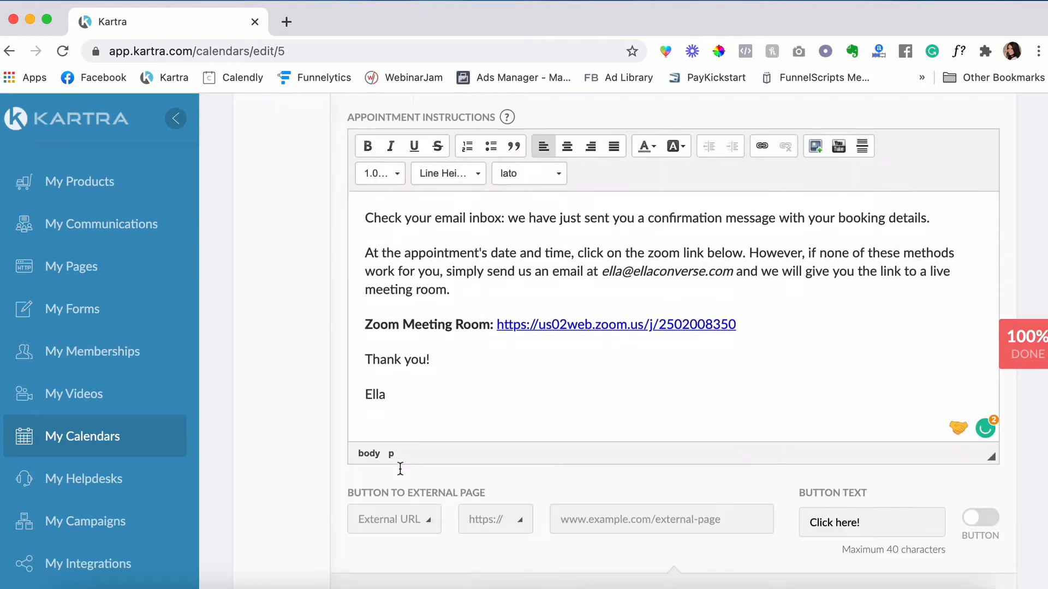
scroll(814, 418, "up", 1)
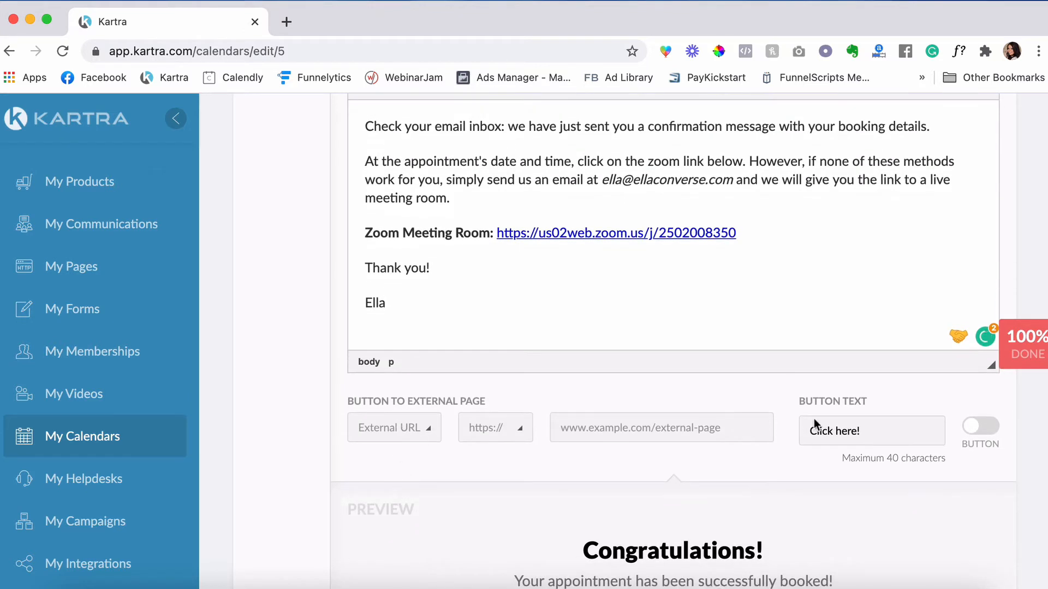
left_click(982, 437)
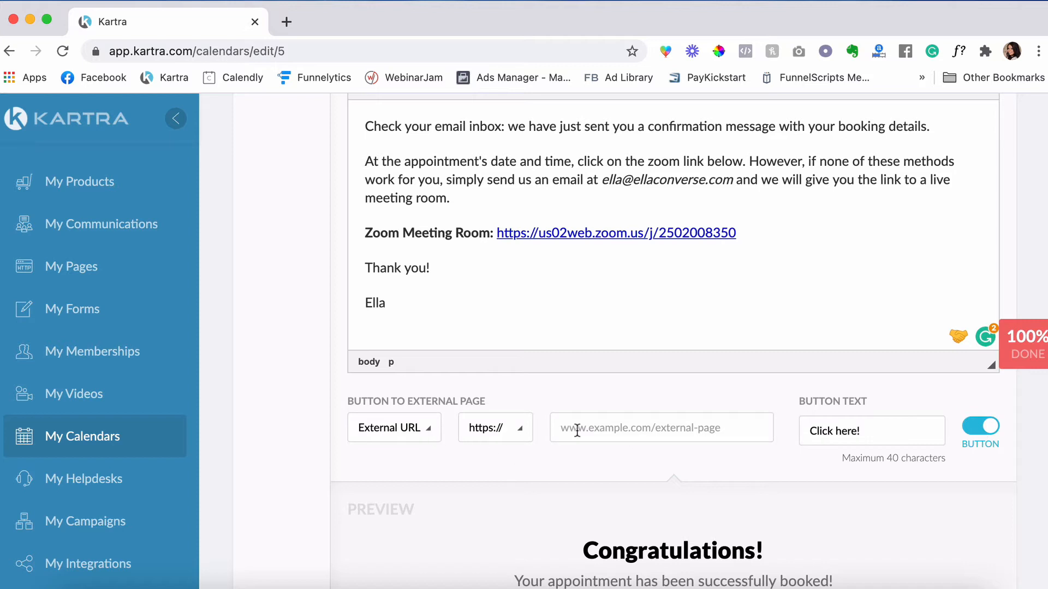
left_click(611, 425)
left_click(642, 465)
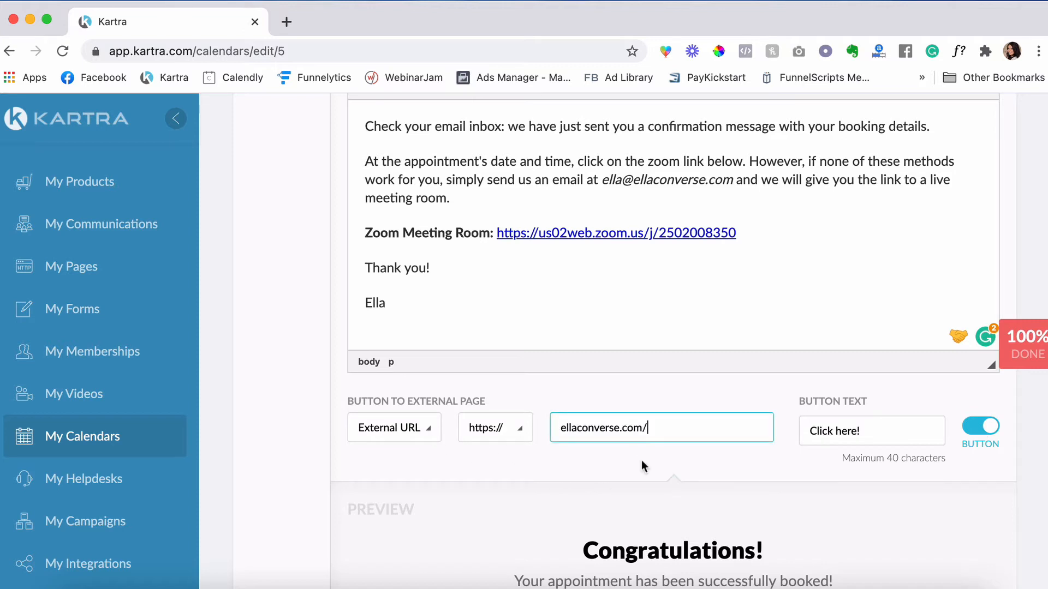
left_click_drag(872, 431, 803, 431)
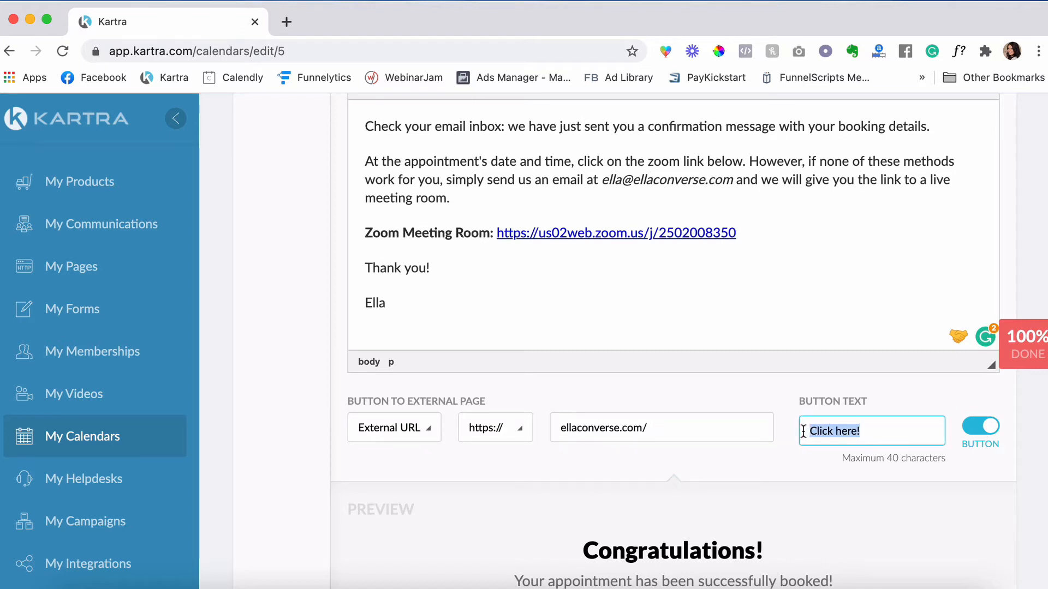
type("Go Here For Free T")
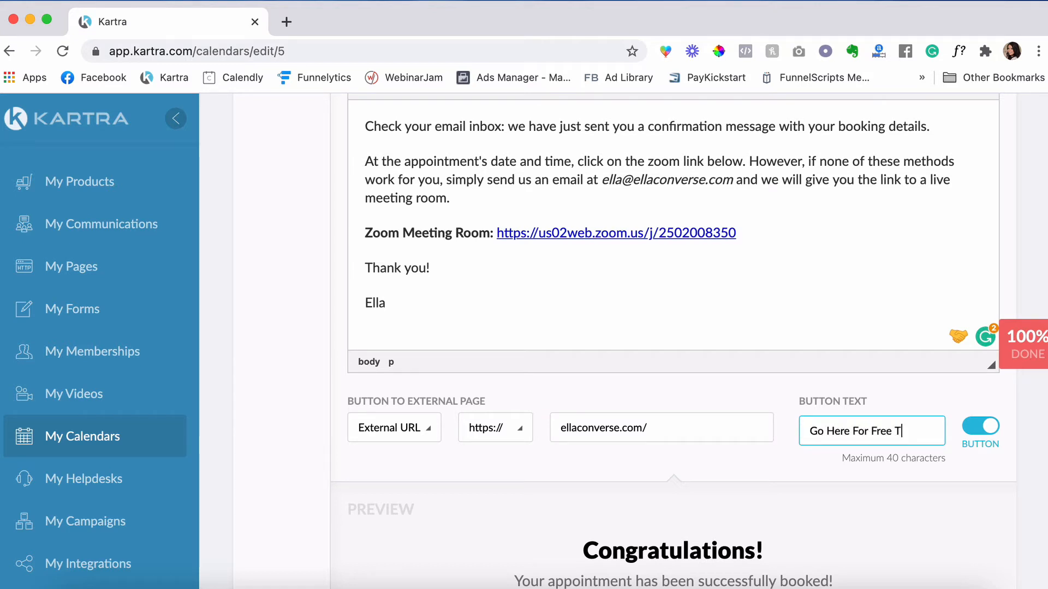
scroll(680, 446, "down", 7)
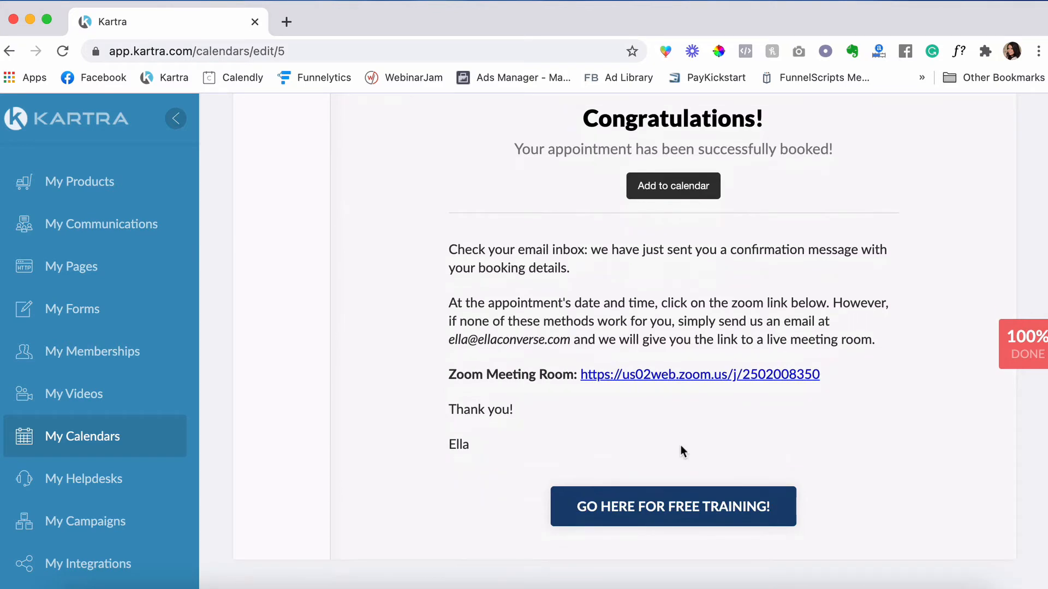
scroll(446, 337, "up", 2)
scroll(453, 328, "down", 3)
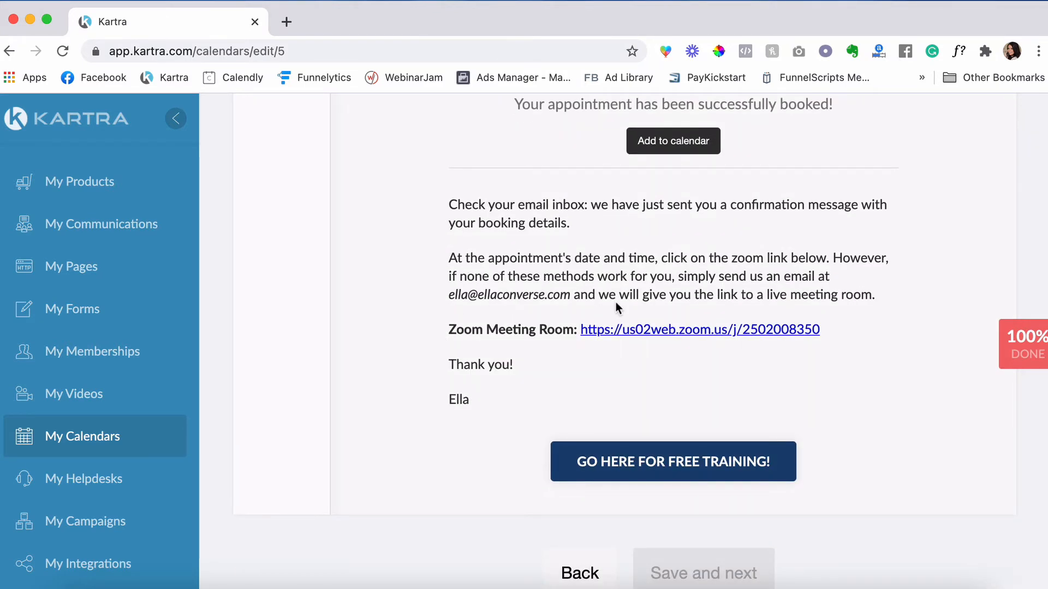
scroll(576, 355, "up", 6)
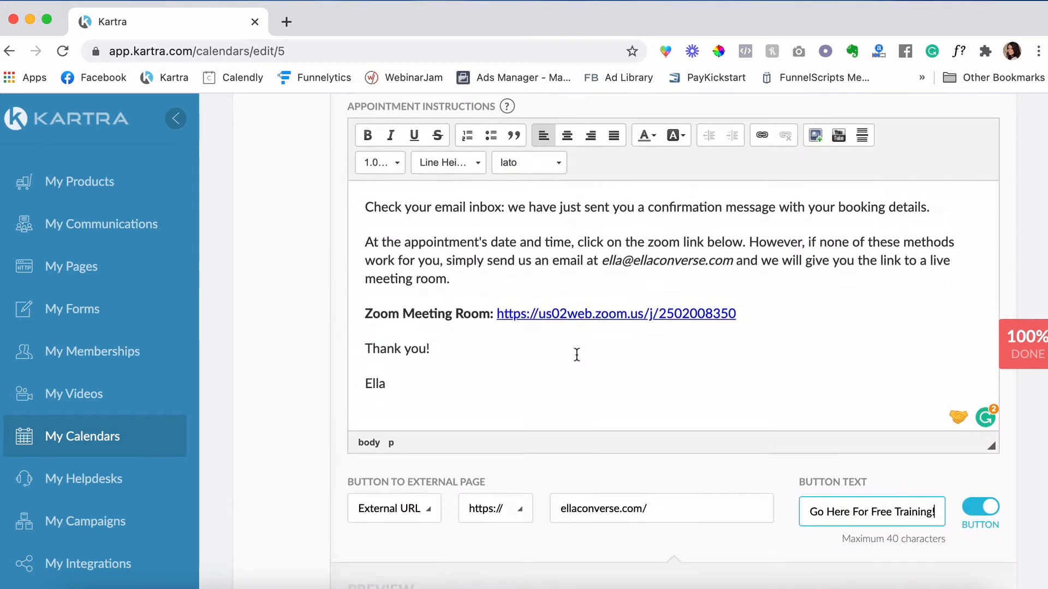
- Copy all of Class 1's appointment instructions text
left_click(385, 417)
left_click_drag(384, 398, 368, 238)
right_click(369, 237)
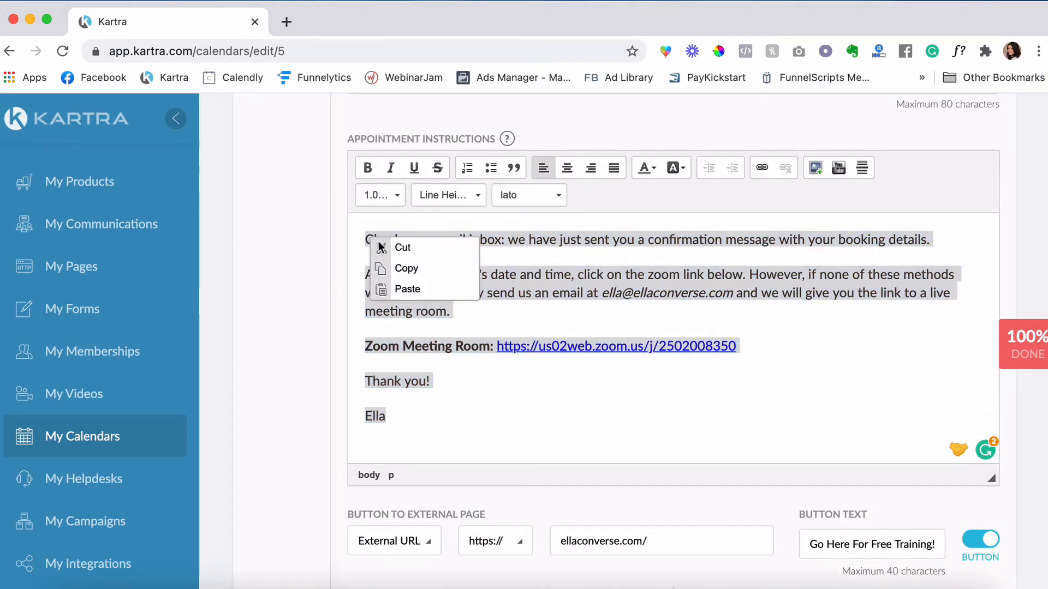
left_click(405, 267)
scroll(461, 318, "up", 10)
scroll(463, 320, "down", 5)
scroll(463, 321, "up", 5)
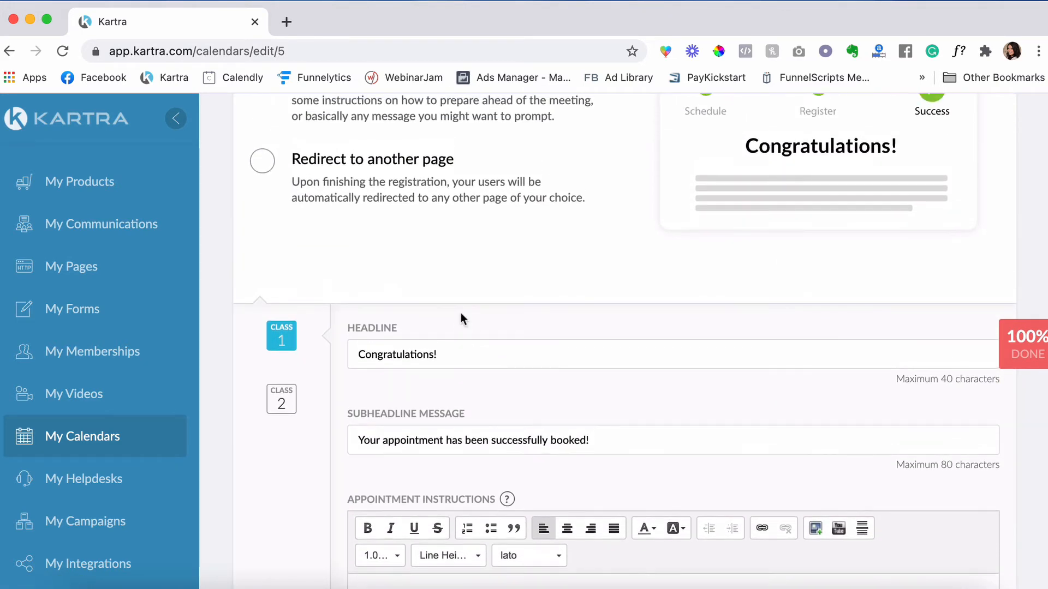
scroll(463, 321, "down", 3)
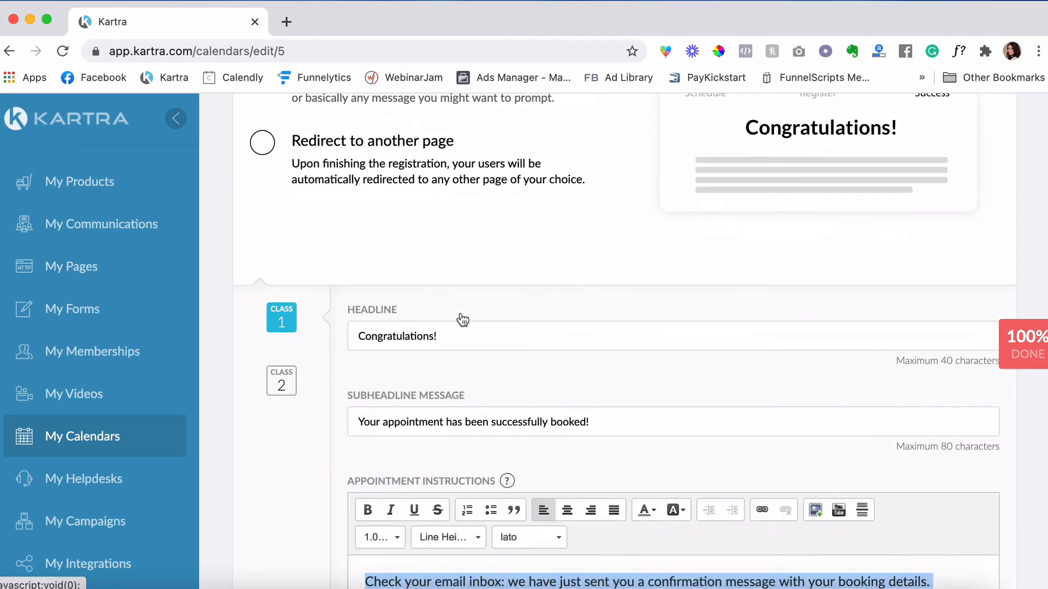
- Replace Class 2's default instructions with the copied Class 1 Zoom instructions
left_click(283, 388)
scroll(485, 398, "down", 5)
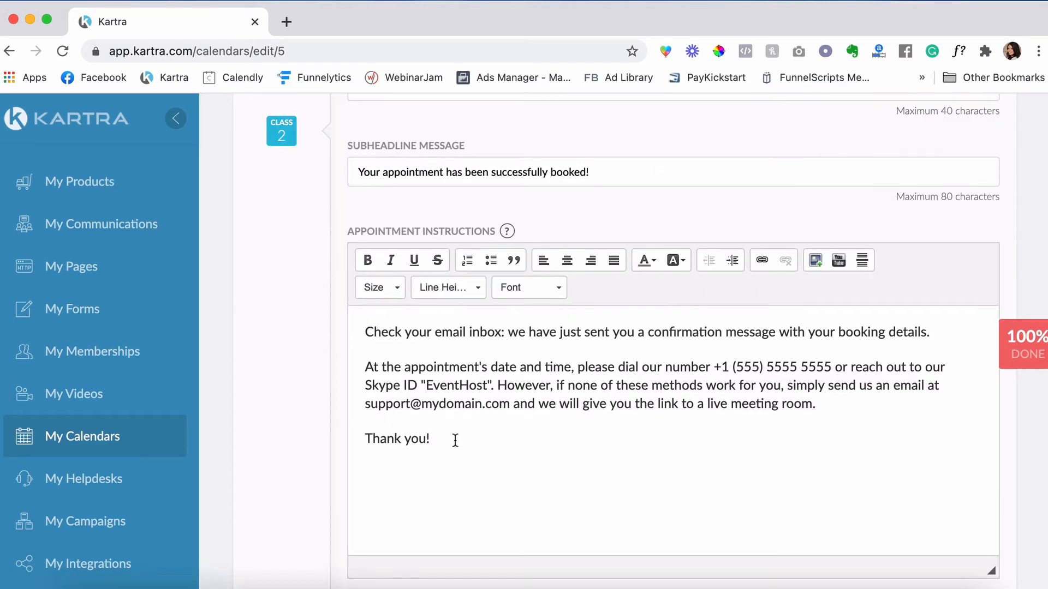
left_click_drag(454, 438, 368, 332)
key("BackSpace")
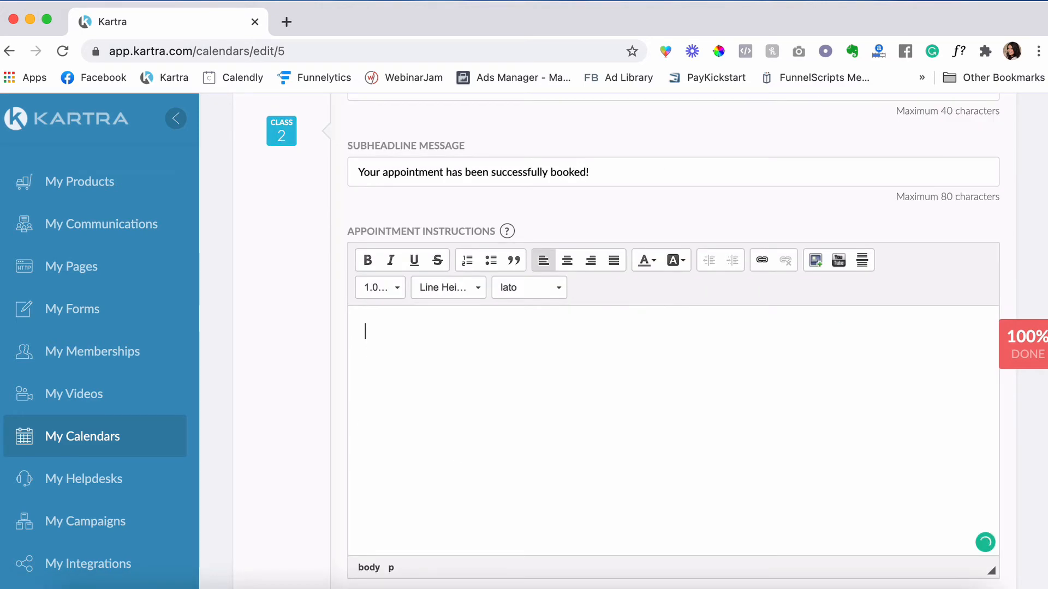
key("super+v")
scroll(463, 439, "up", 2)
scroll(463, 440, "up", 6)
scroll(462, 439, "up", 4)
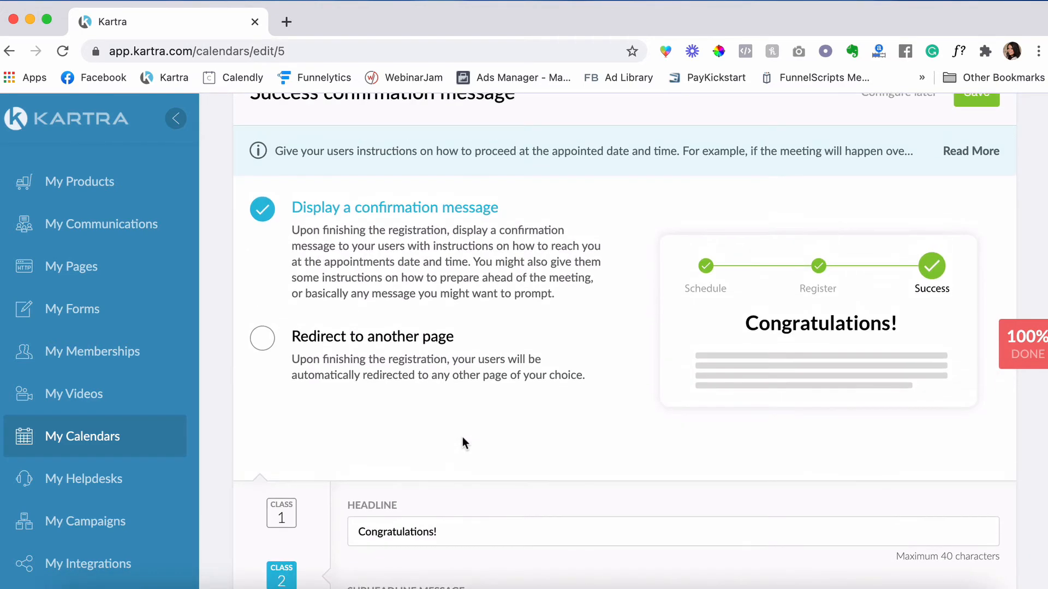
scroll(463, 439, "up", 2)
scroll(464, 444, "down", 1)
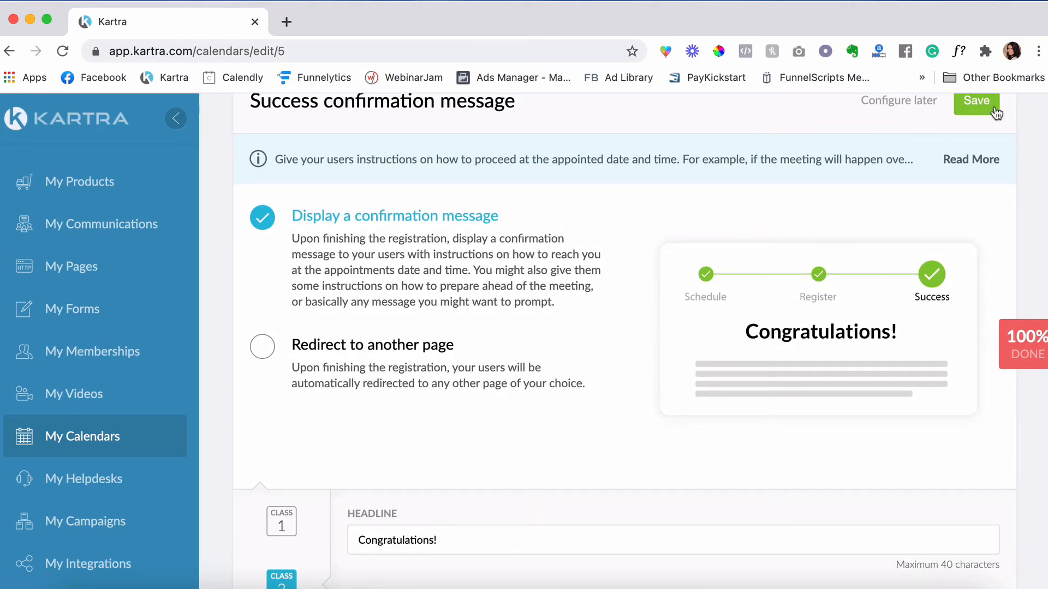
- Save the Success confirmation message section and proceed to the Reminders step
left_click(977, 102)
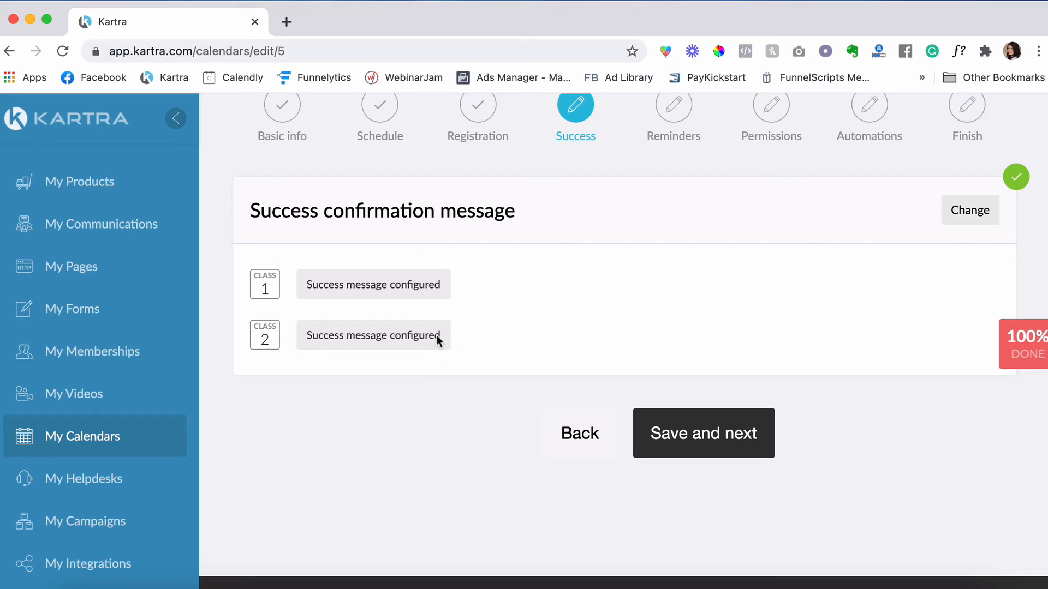
left_click(742, 437)
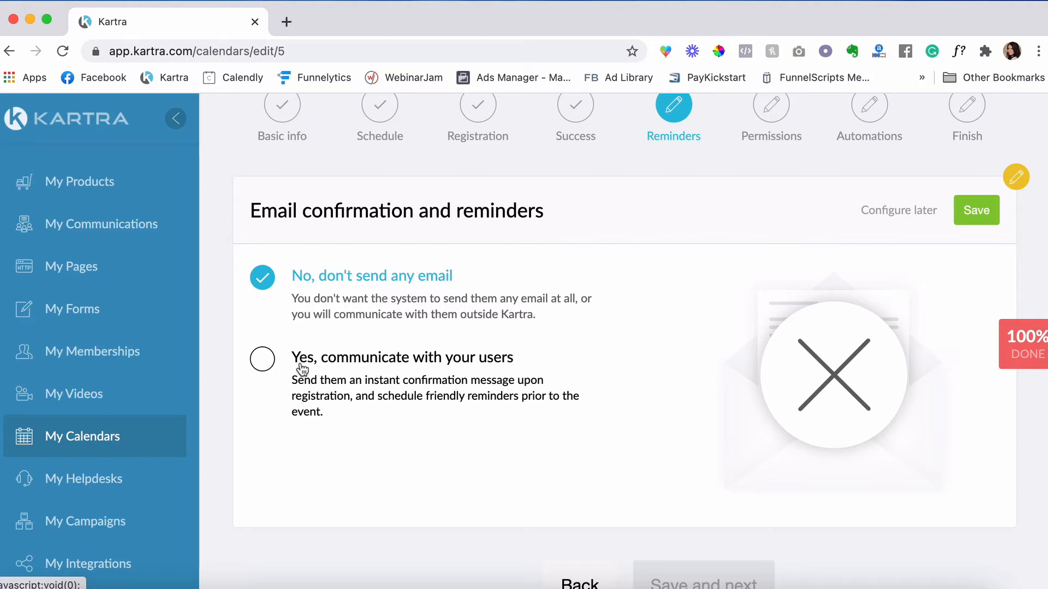
- Turn on user emails and Class 1's immediate 'Your booking is confirmed!' email, then start editing it
left_click(262, 359)
left_click(975, 224)
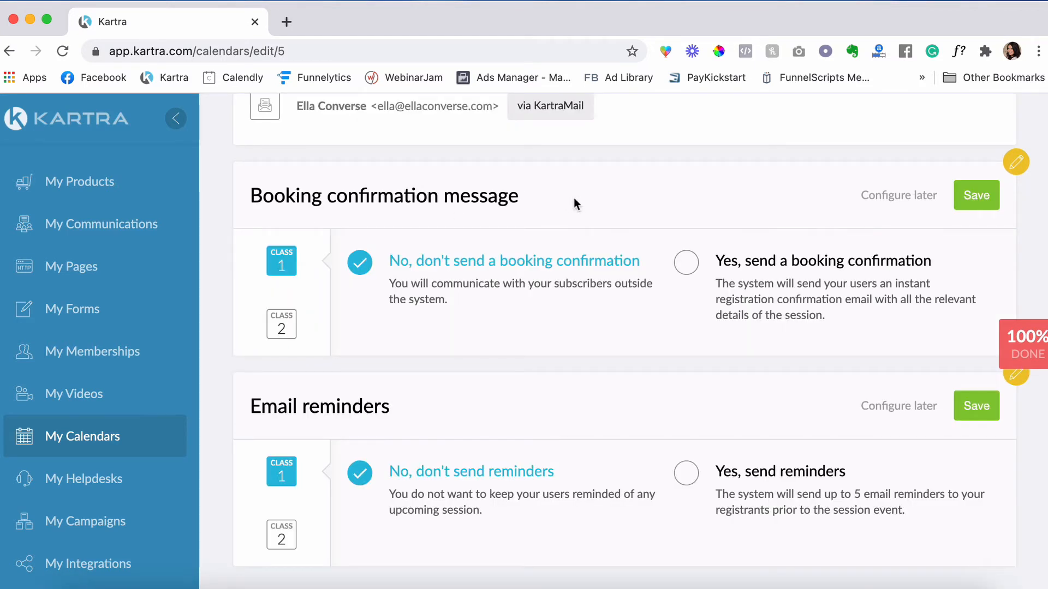
left_click(806, 270)
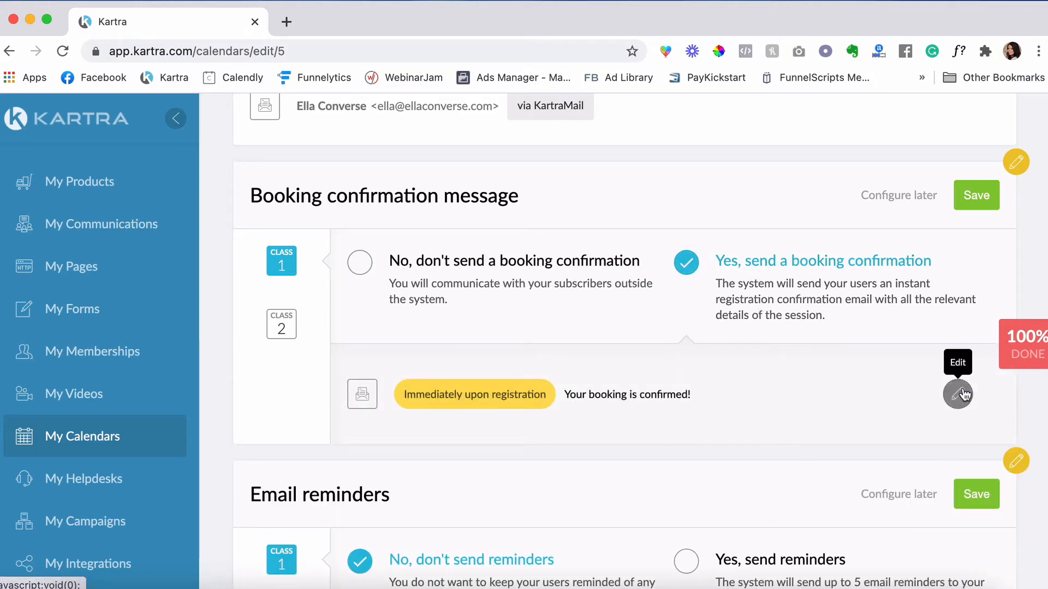
left_click(959, 395)
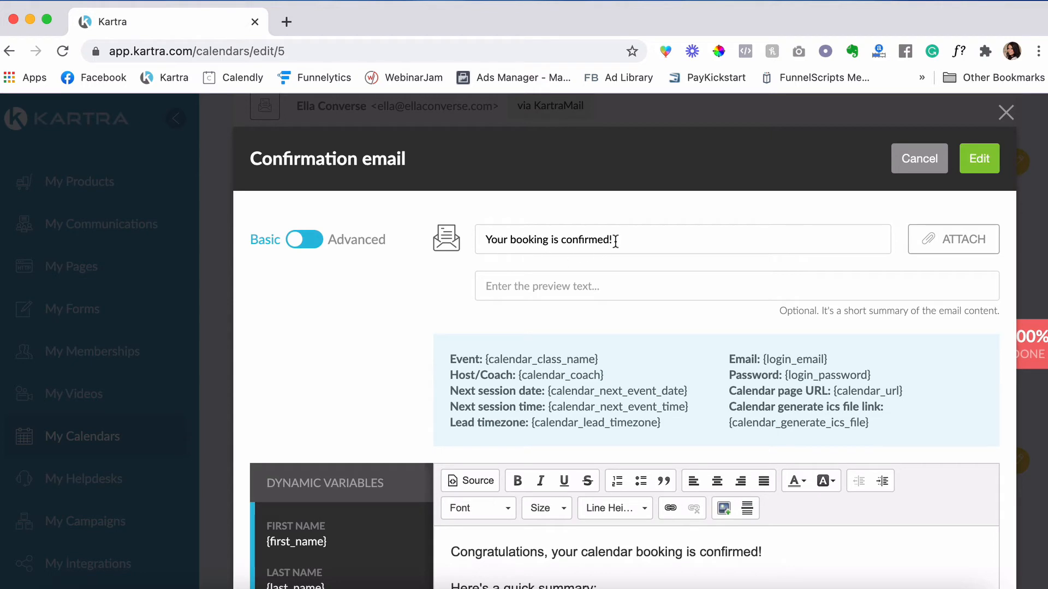
- Change the subject to '{first_name}, your booking is confirmed!' using the {first_name} dynamic variable
left_click(492, 240)
key("BackSpace")
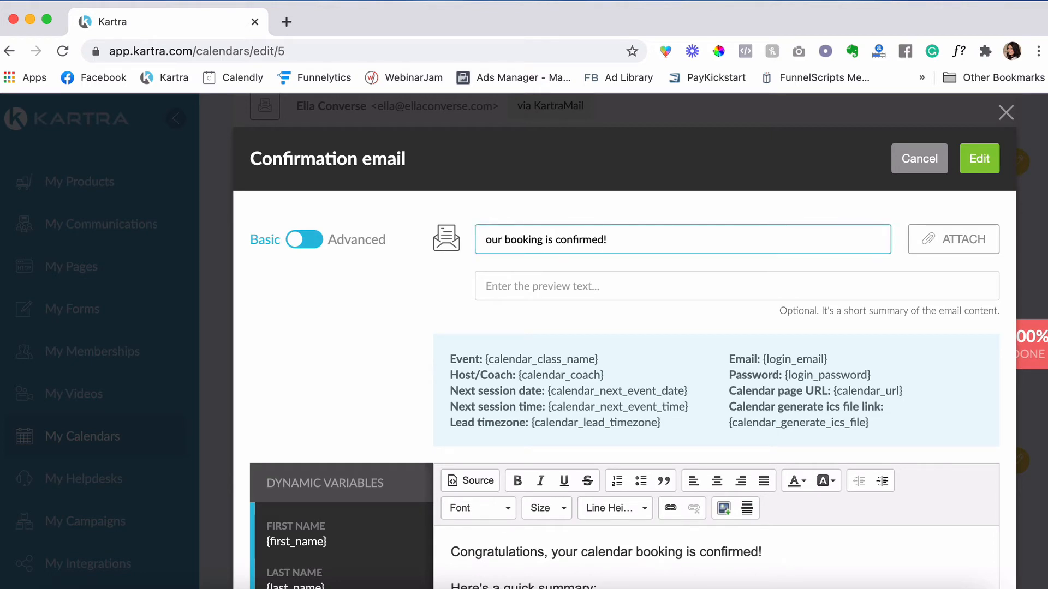
type("y")
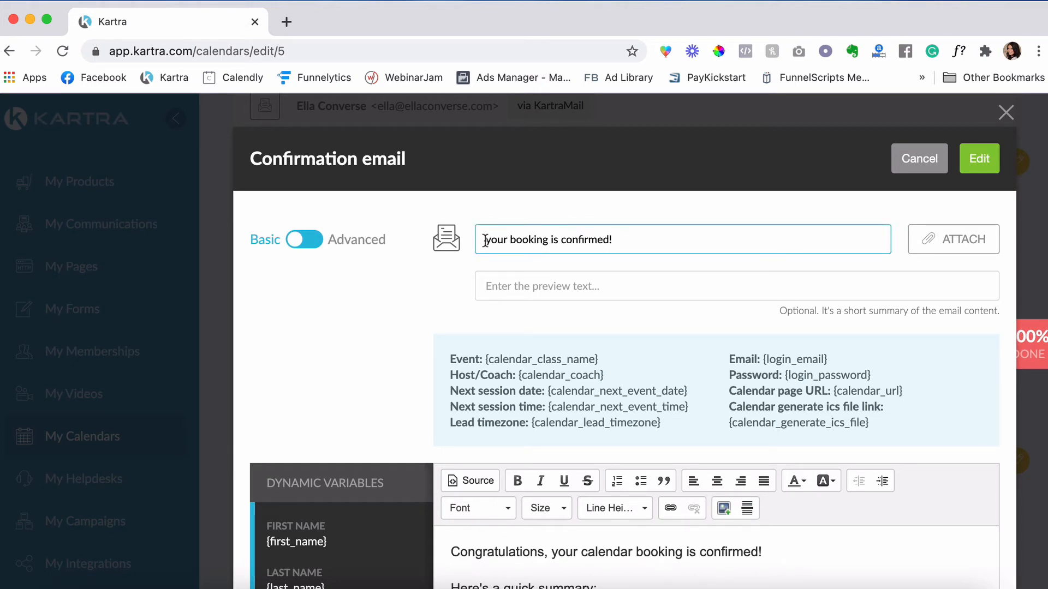
scroll(328, 499, "down", 2)
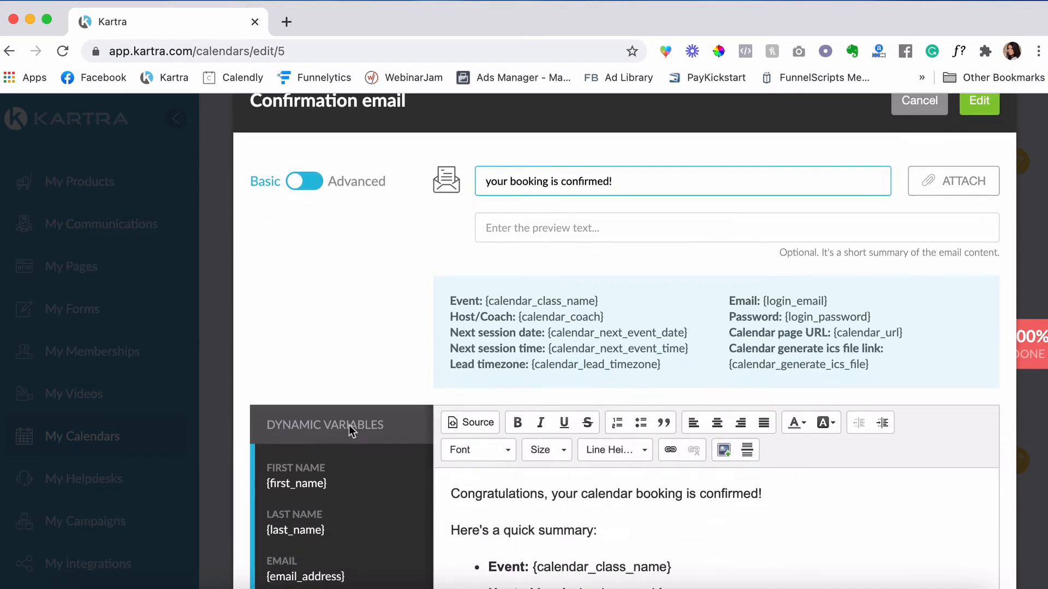
left_click_drag(329, 484, 266, 484)
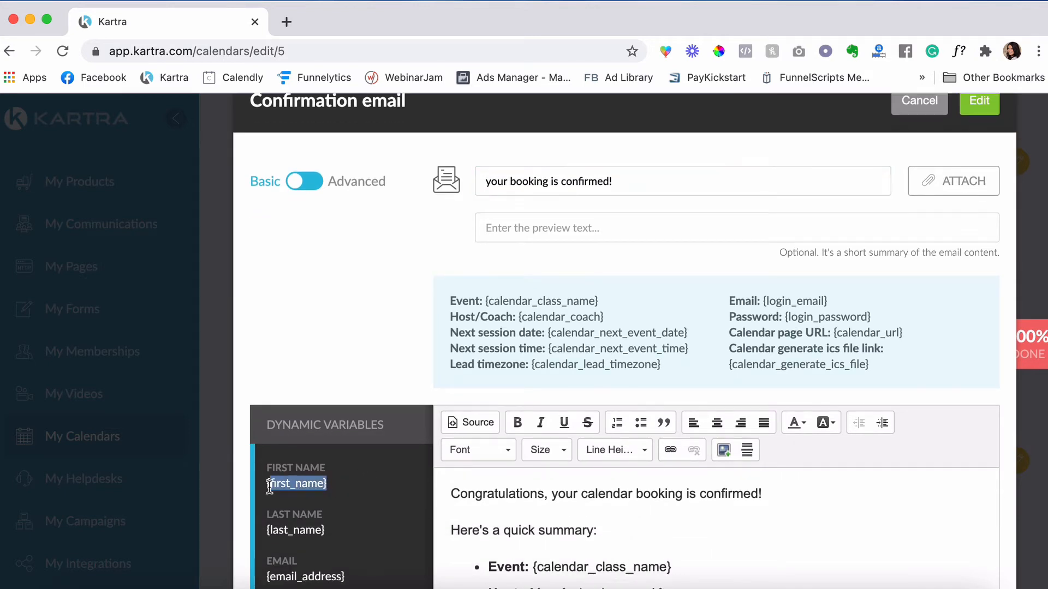
right_click(285, 484)
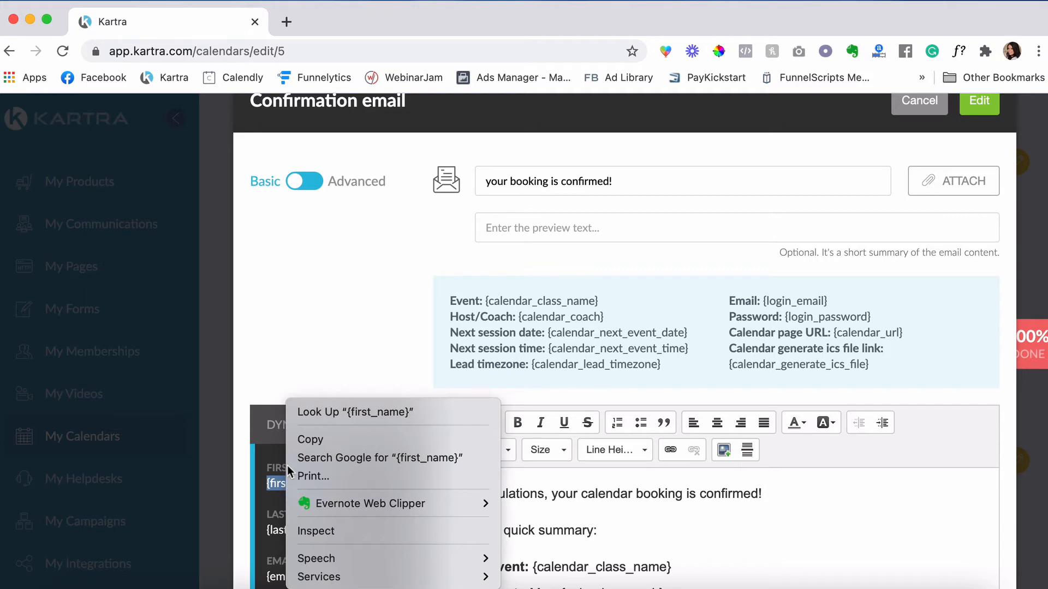
left_click(312, 439)
left_click(485, 182)
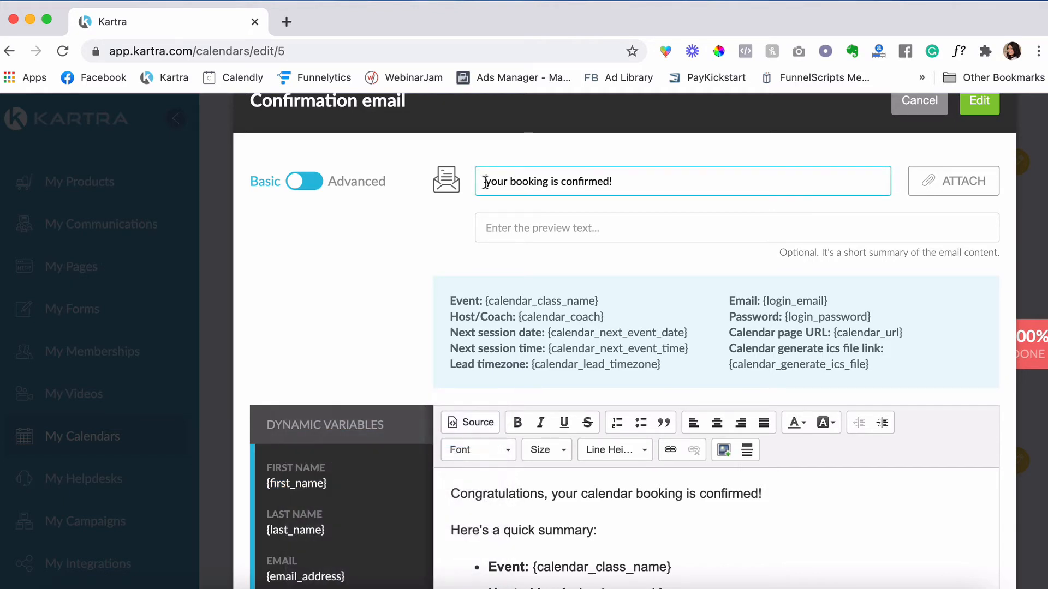
key("super+v")
type(",")
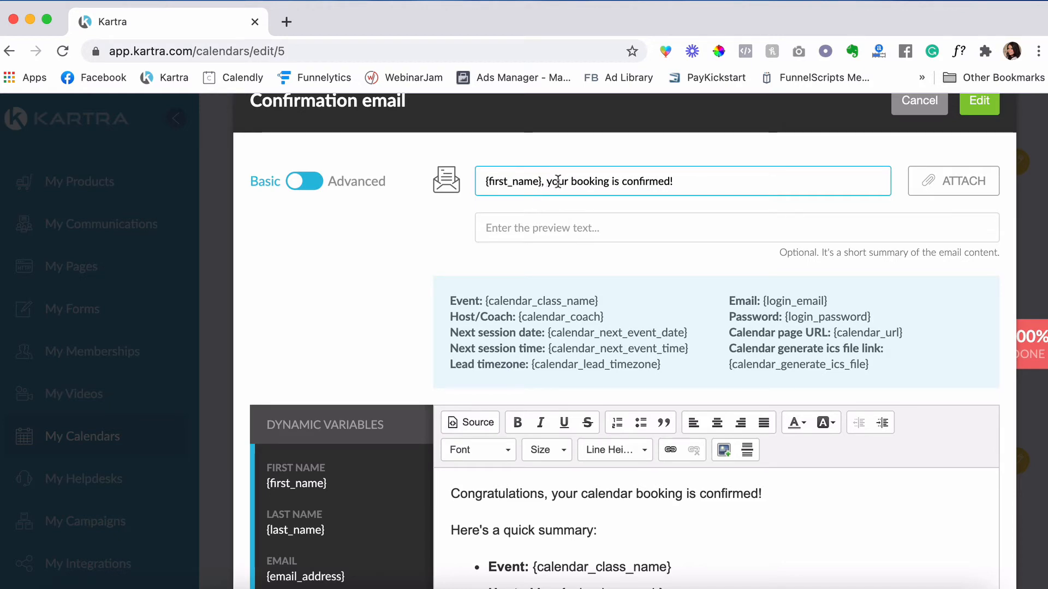
- Add a 'Zoom Meeting Room:' bullet below the Next appointment line in the email
scroll(386, 285, "down", 5)
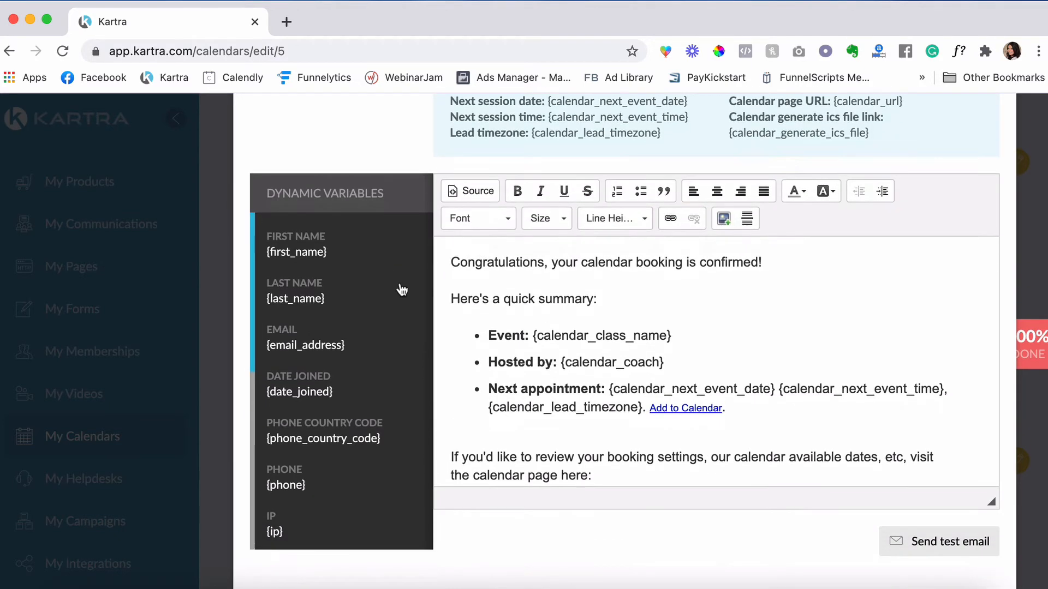
scroll(644, 351, "down", 2)
scroll(603, 367, "down", 2)
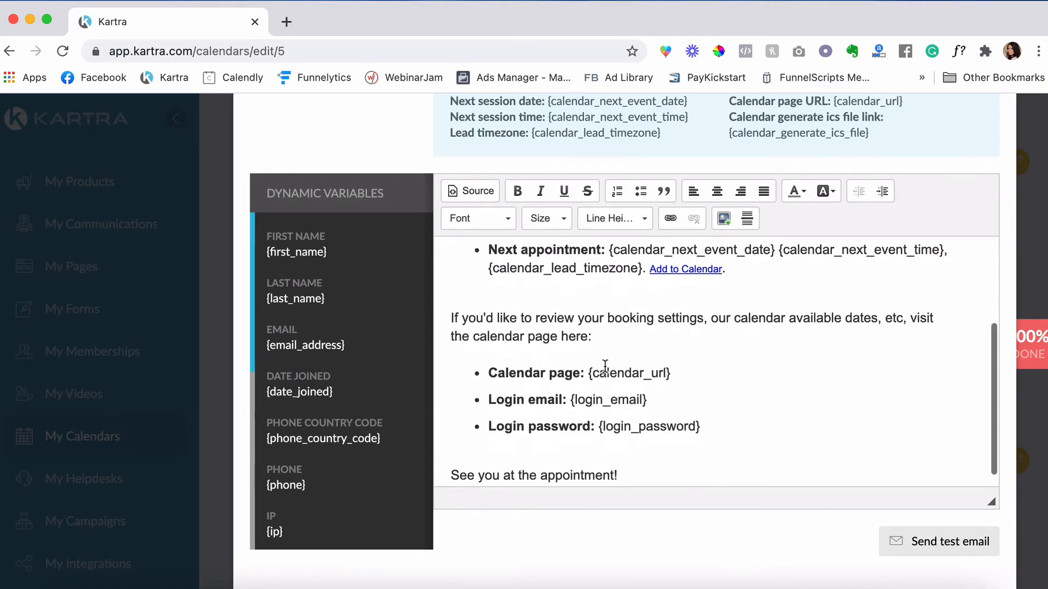
scroll(595, 362, "up", 4)
scroll(605, 367, "up", 1)
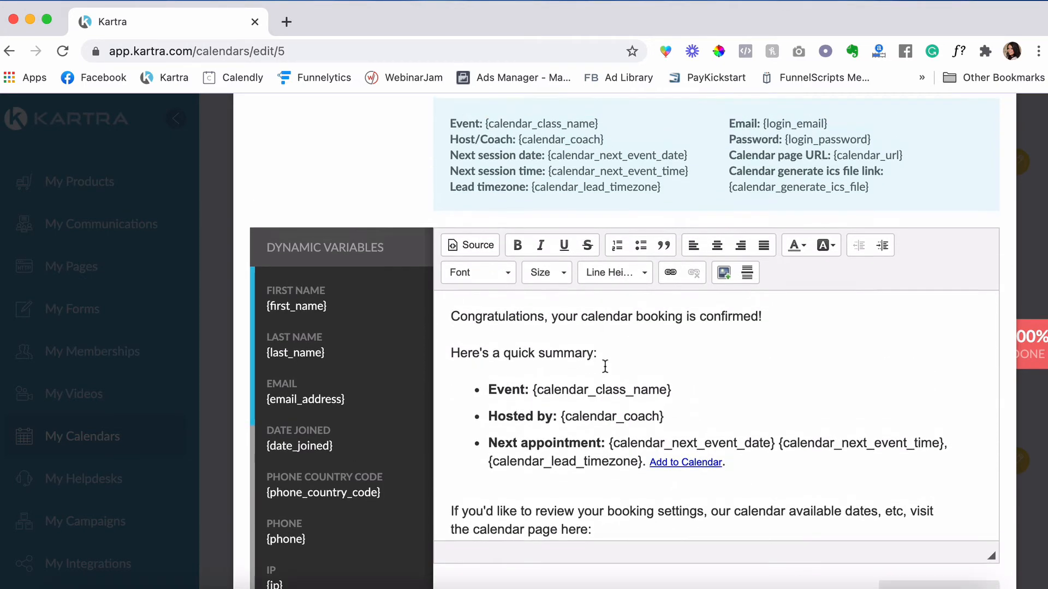
scroll(605, 367, "down", 3)
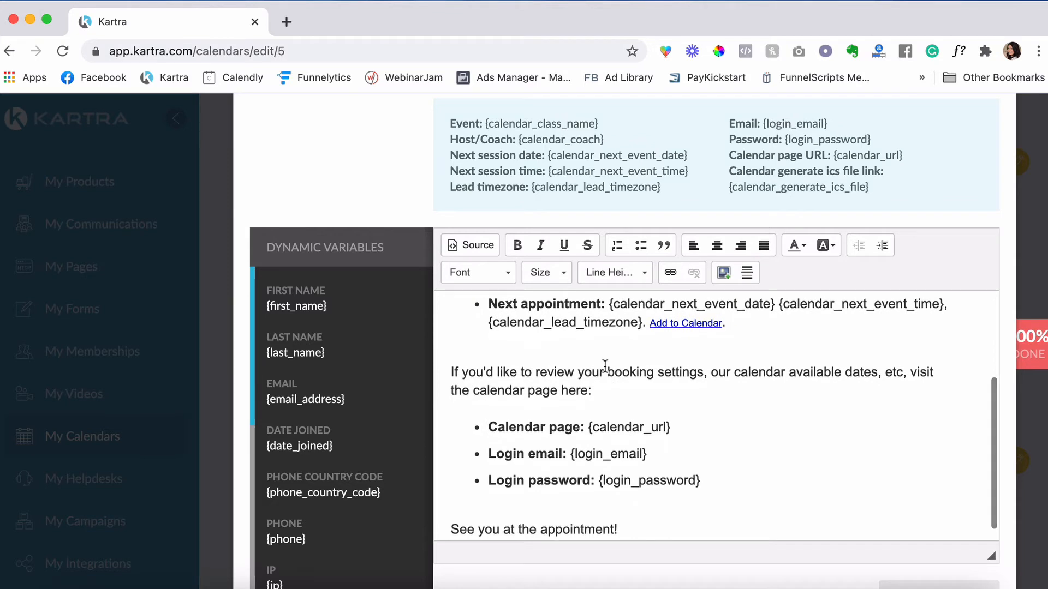
scroll(605, 367, "up", 2)
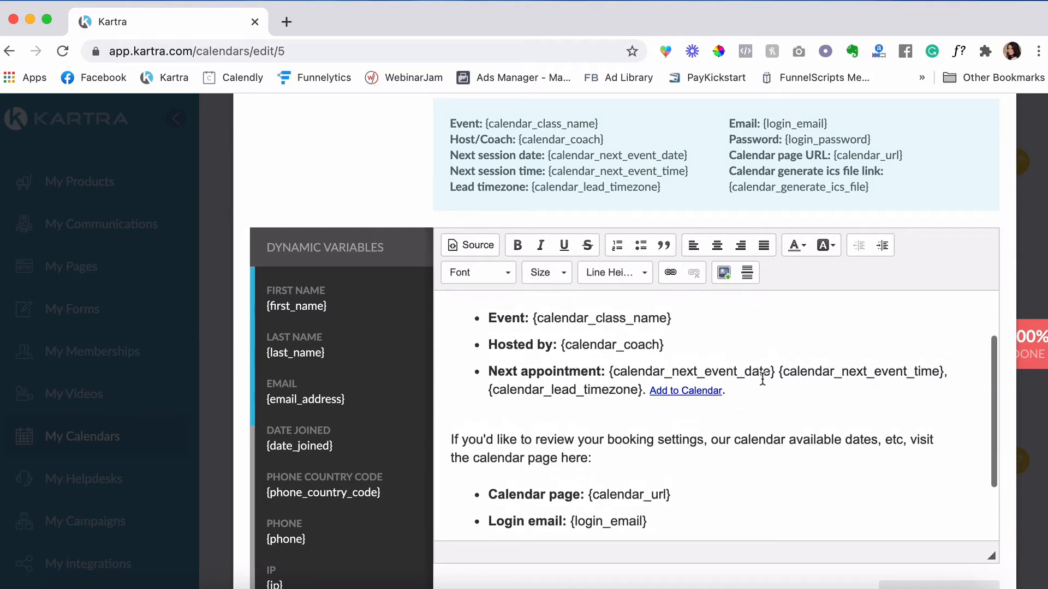
left_click(749, 390)
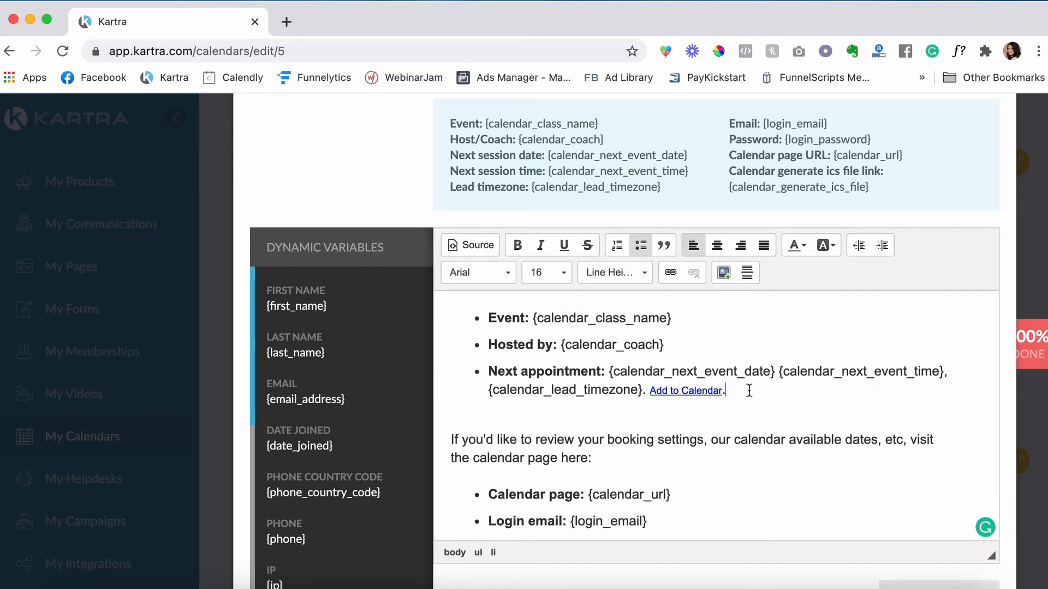
key("Return")
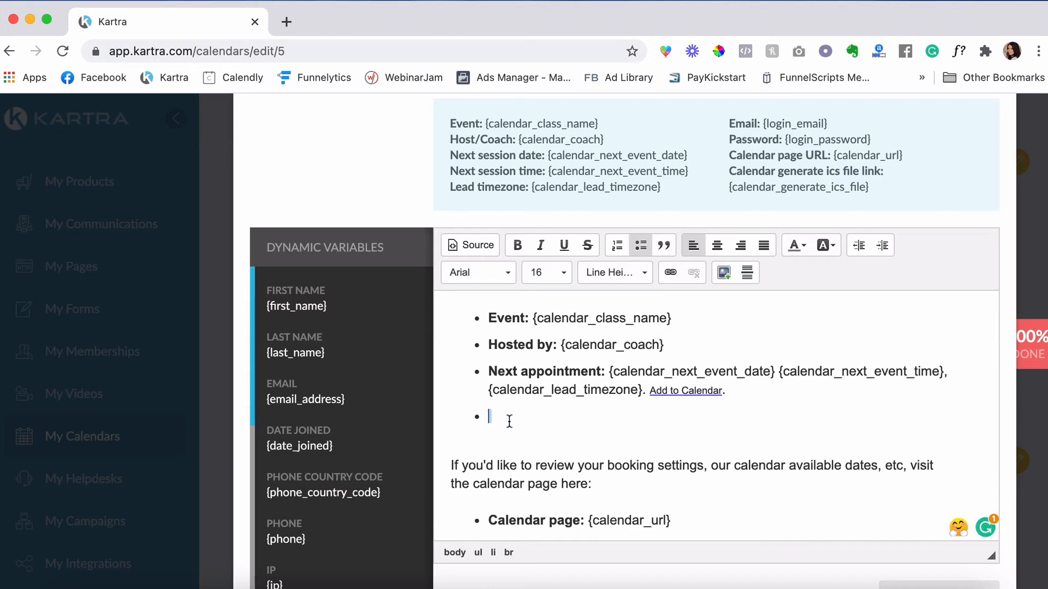
type("Zoom Meeting R")
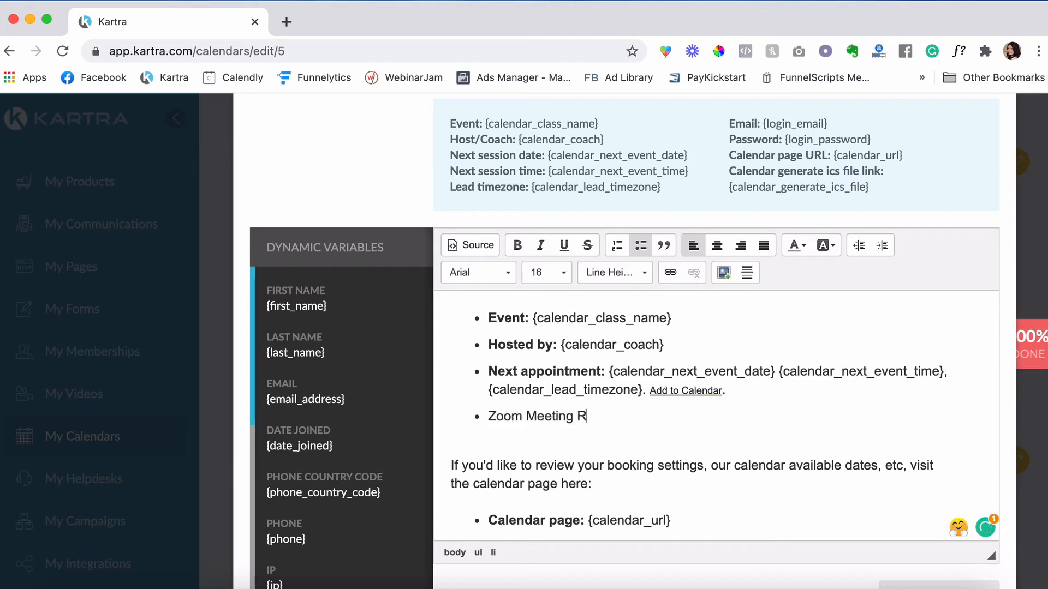
type("oom:")
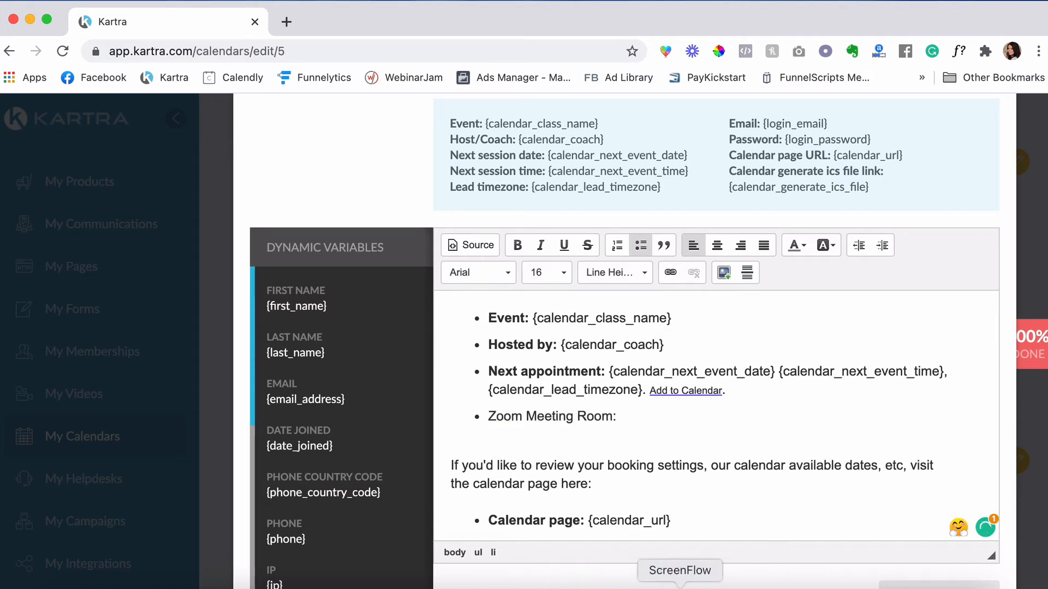
- Copy the Zoom join link from the meeting invitation and paste it after the label
left_click(758, 587)
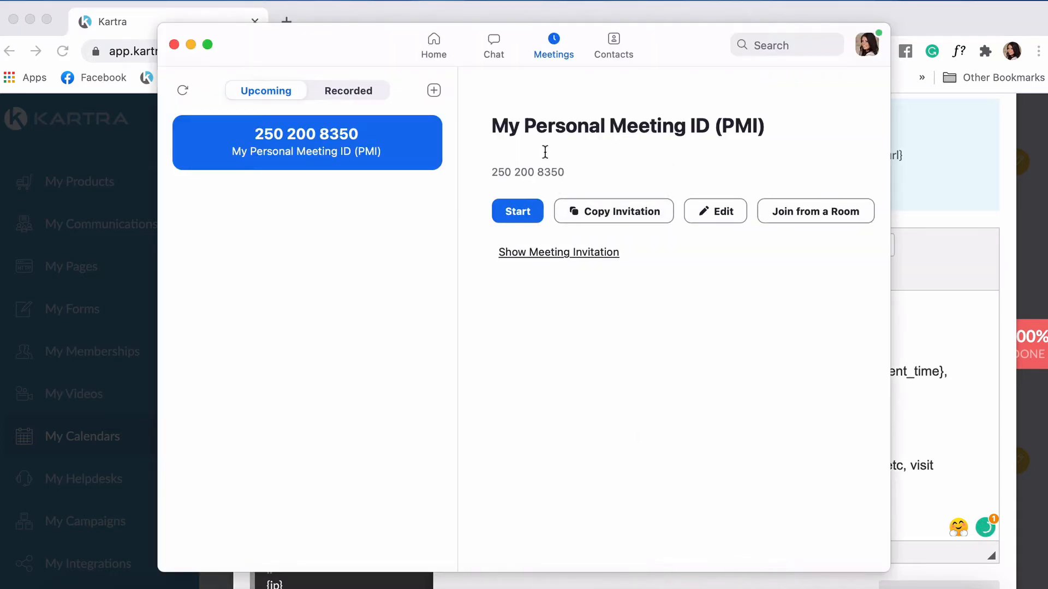
left_click(559, 251)
left_click_drag(679, 343, 496, 343)
left_click(924, 389)
key("super+v")
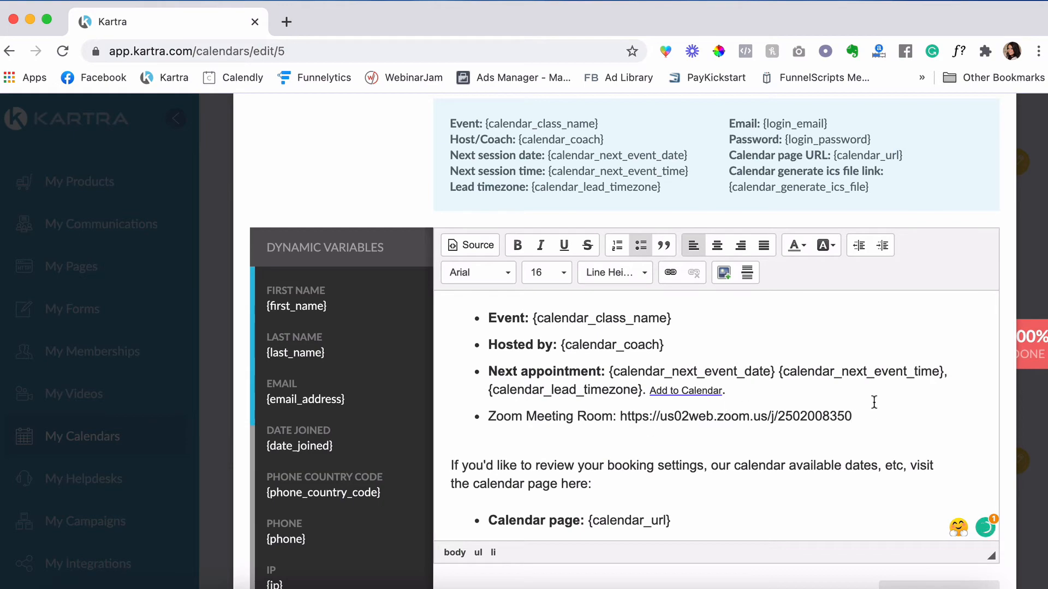
- Make the Zoom URL a new-window link coloured Medium Blue
left_click_drag(851, 416, 623, 418)
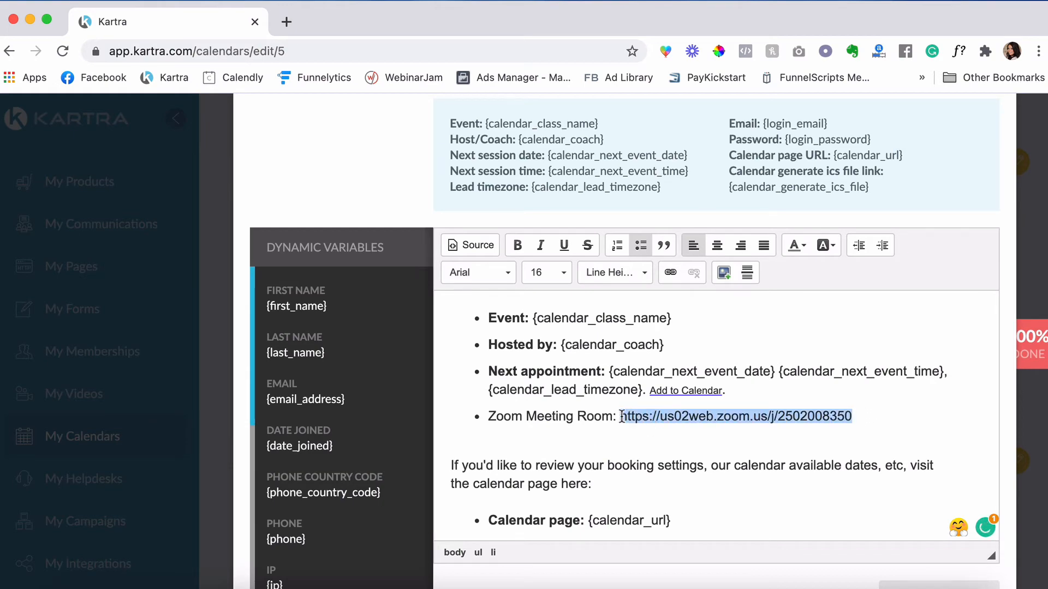
left_click(670, 272)
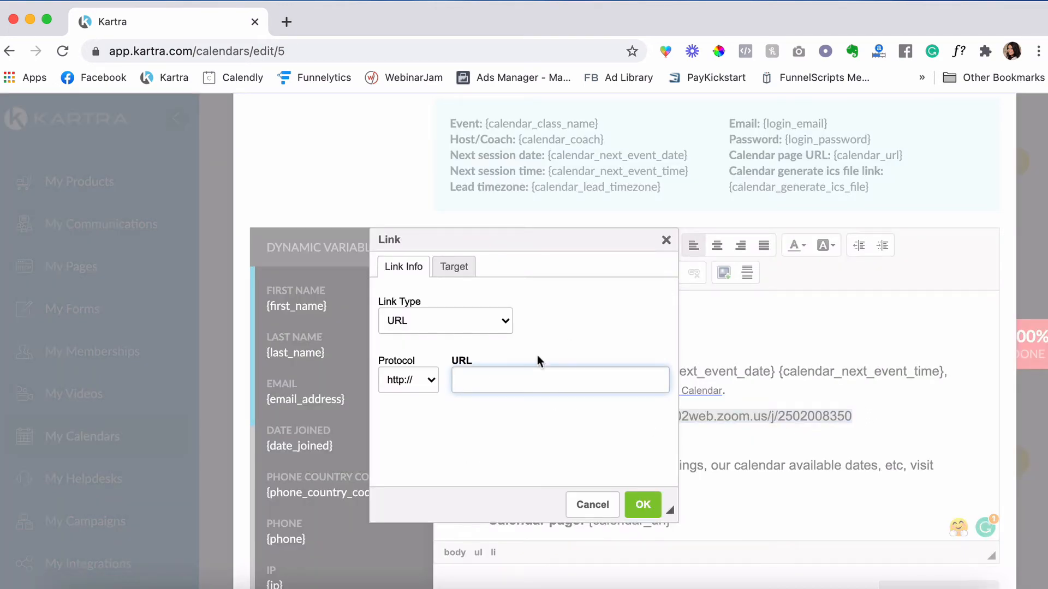
key("super+v")
left_click(456, 268)
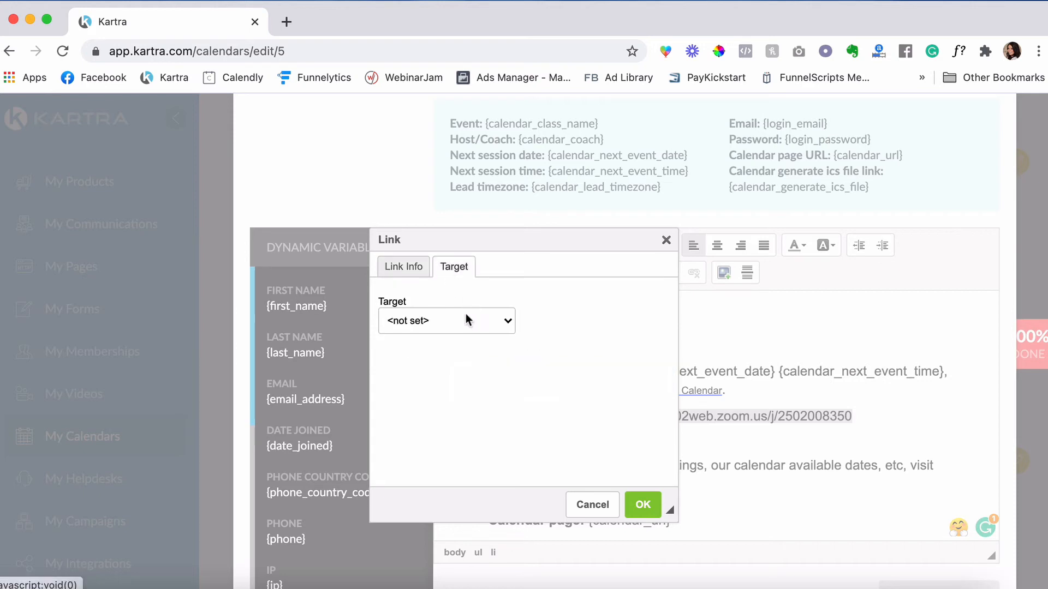
left_click(496, 321)
left_click(480, 371)
left_click(643, 505)
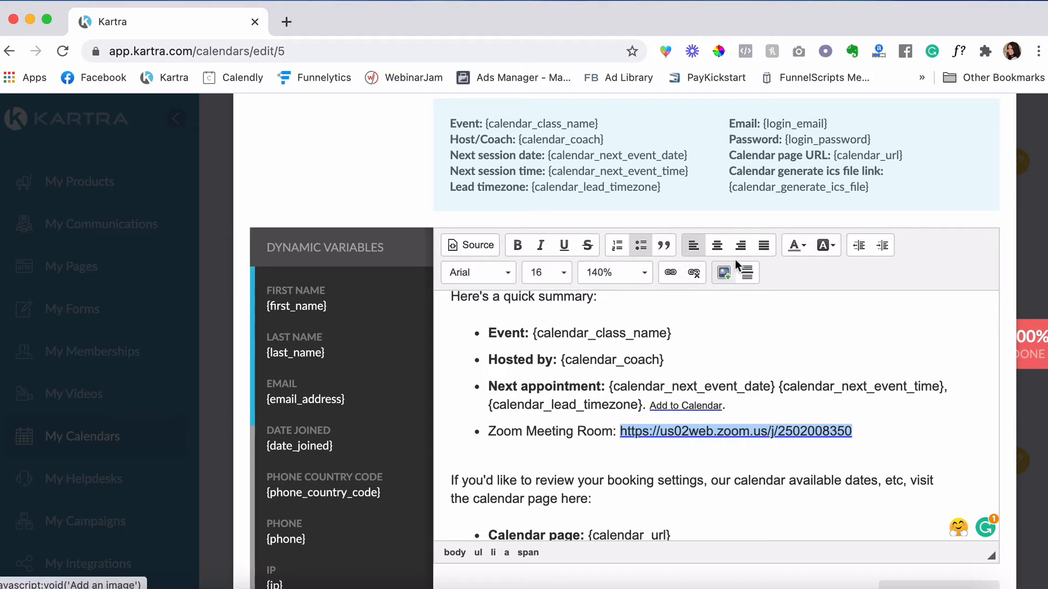
left_click(797, 245)
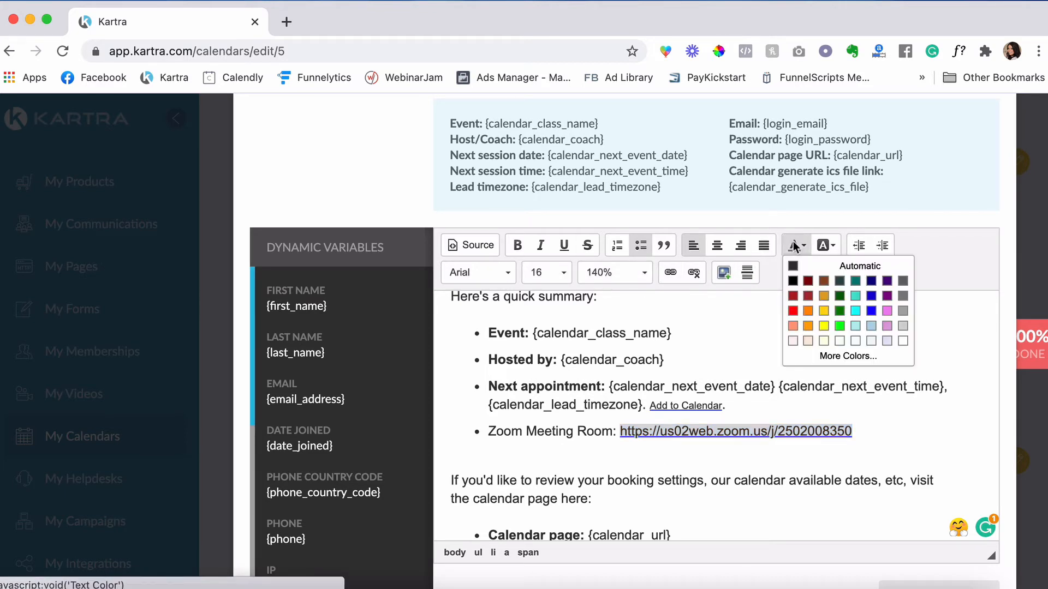
left_click(875, 299)
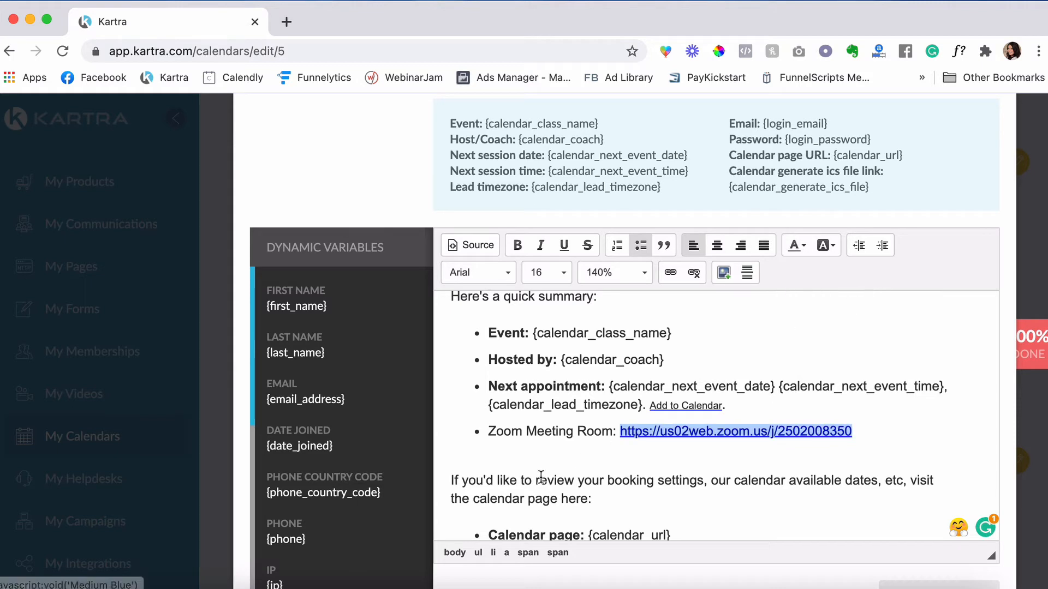
- Bold 'Zoom Meeting Room:' and add the host's name below the sign-off line
left_click_drag(487, 431, 613, 431)
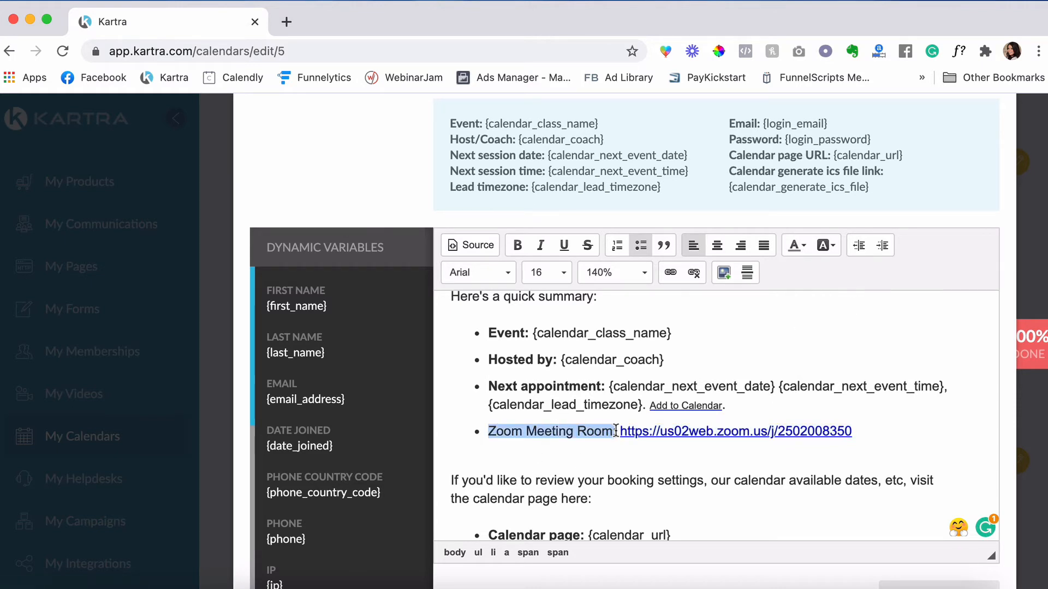
left_click(517, 245)
scroll(542, 434, "down", 3)
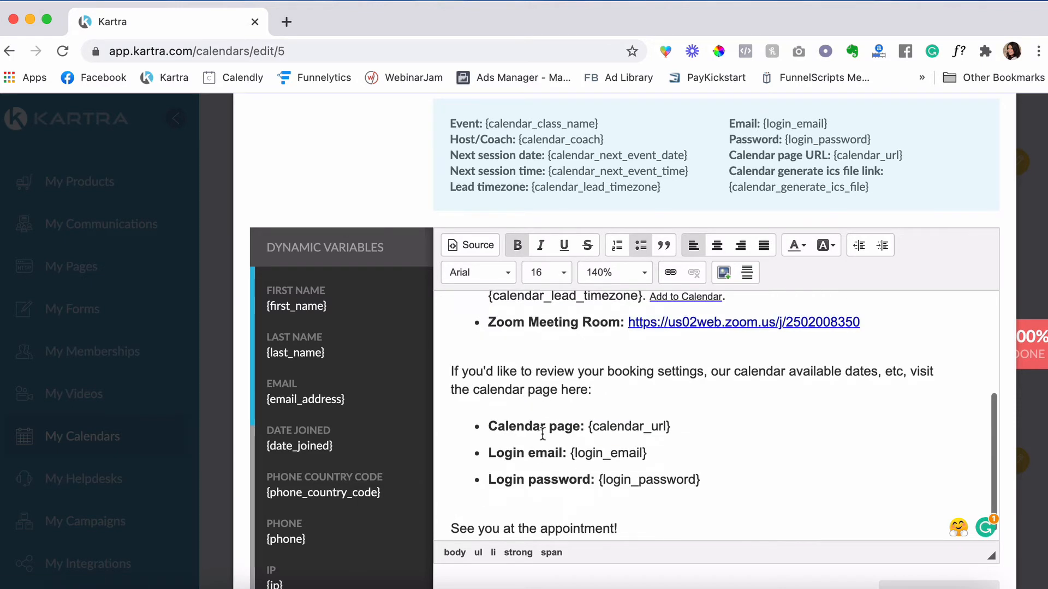
left_click(638, 510)
key("Return")
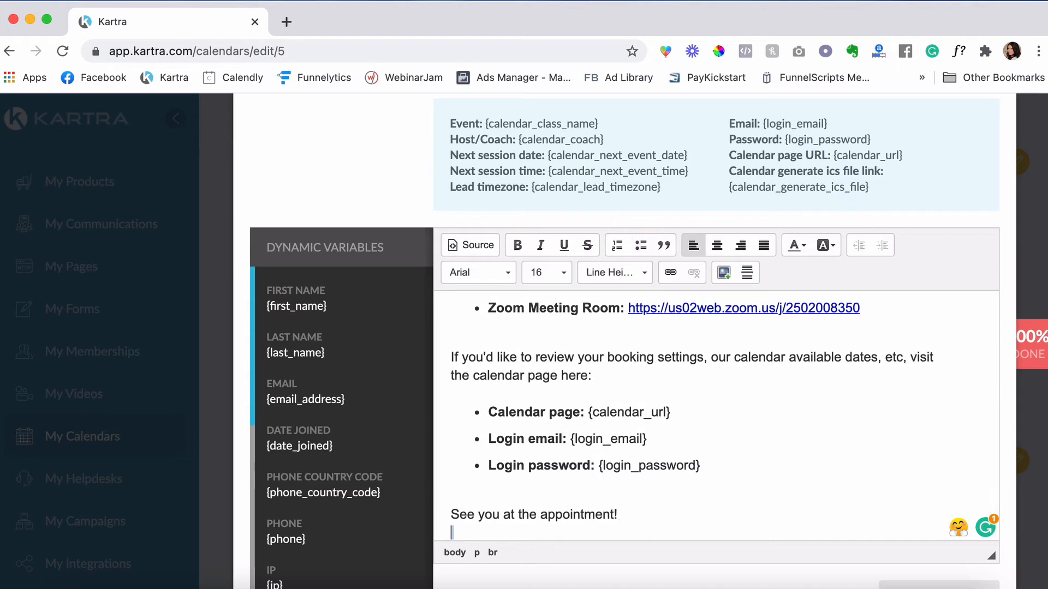
type("Ella")
key("super+Up")
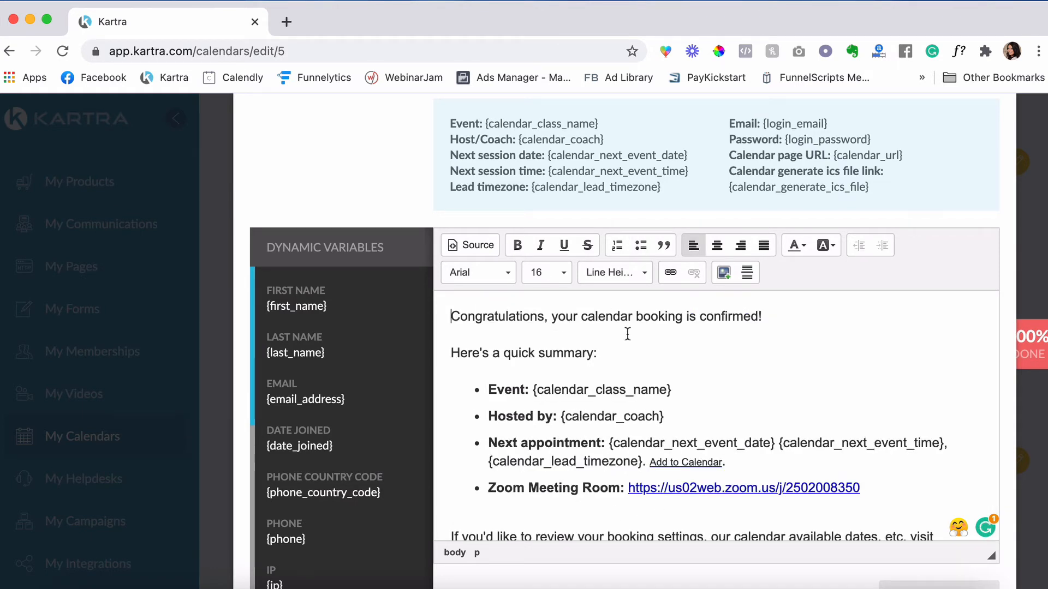
scroll(497, 394, "down", 1)
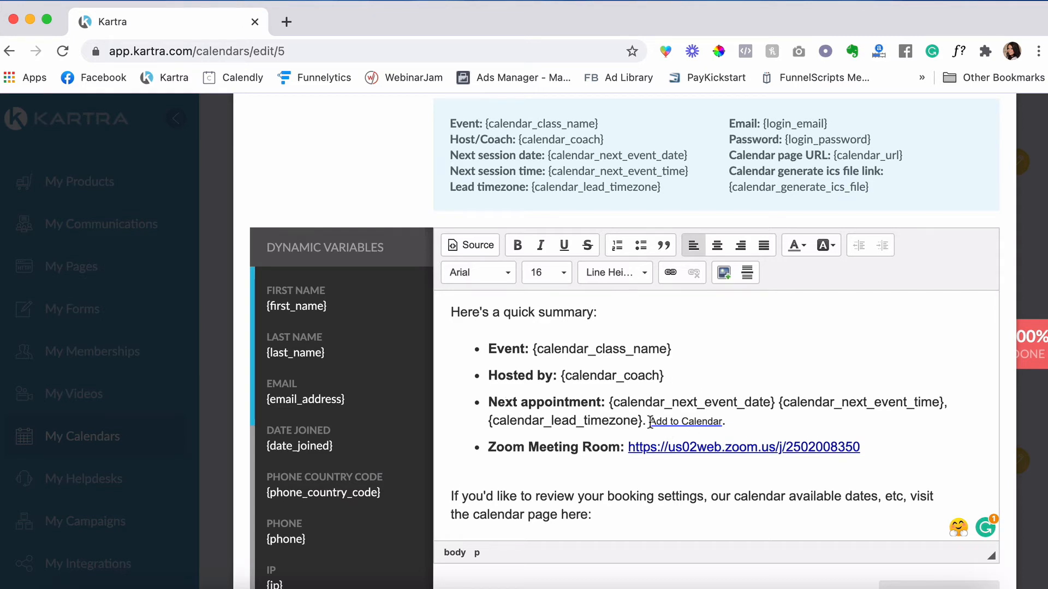
scroll(557, 440, "down", 2)
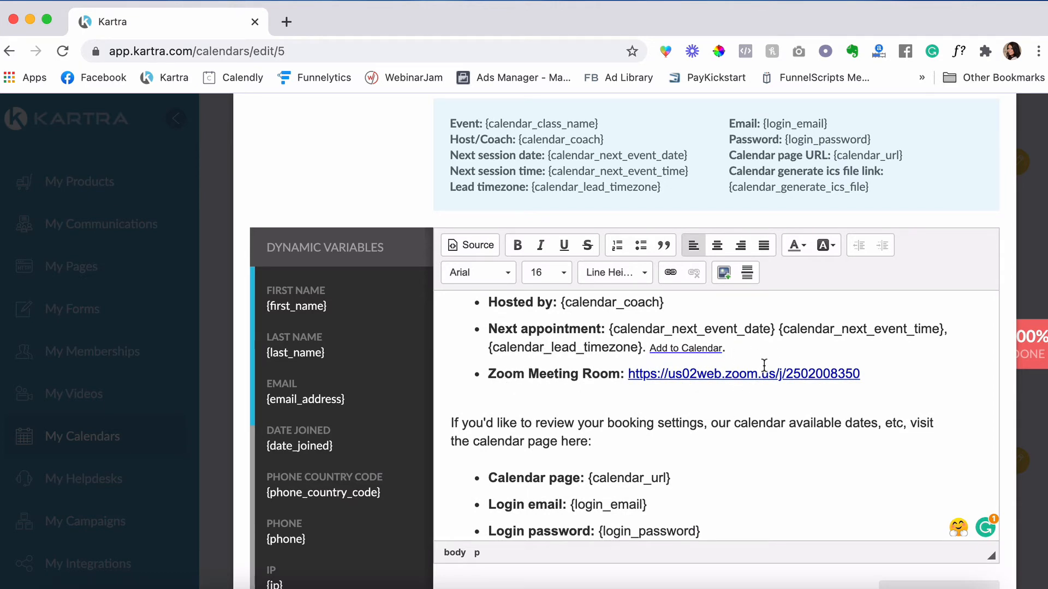
scroll(765, 369, "up", 2)
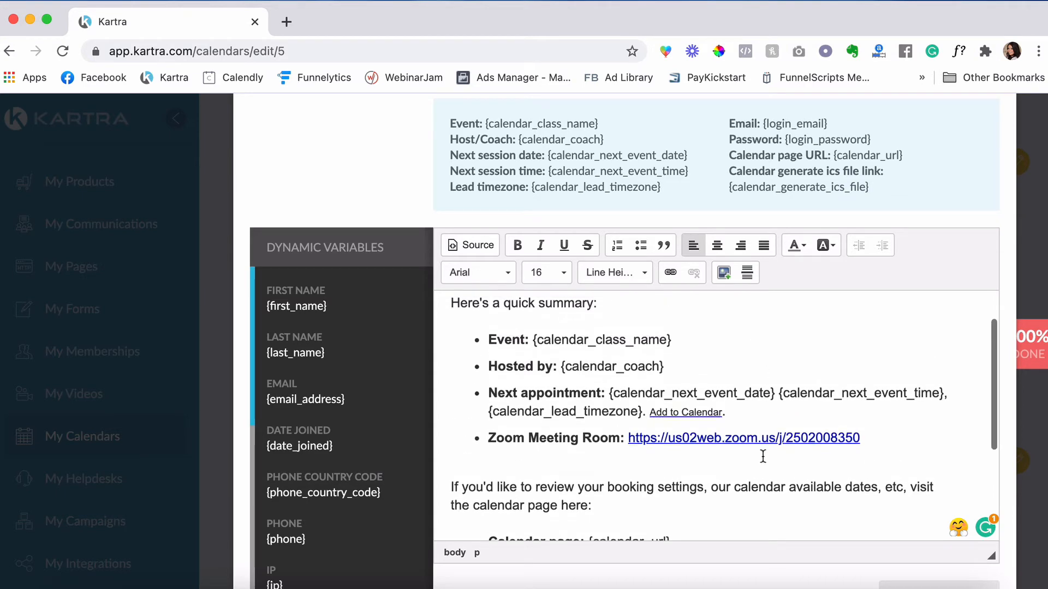
scroll(762, 443, "down", 3)
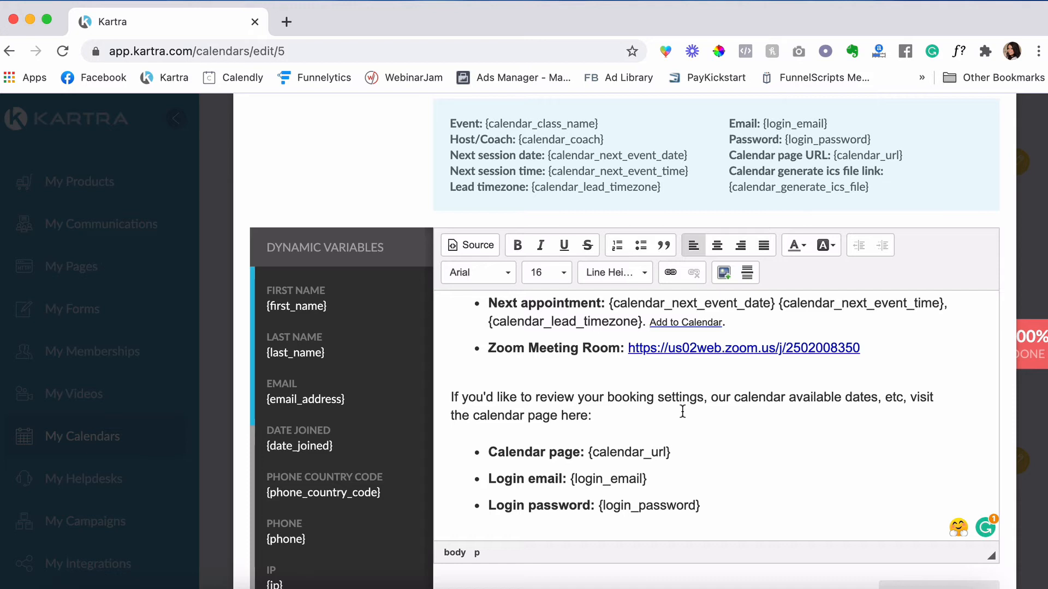
scroll(682, 412, "down", 1)
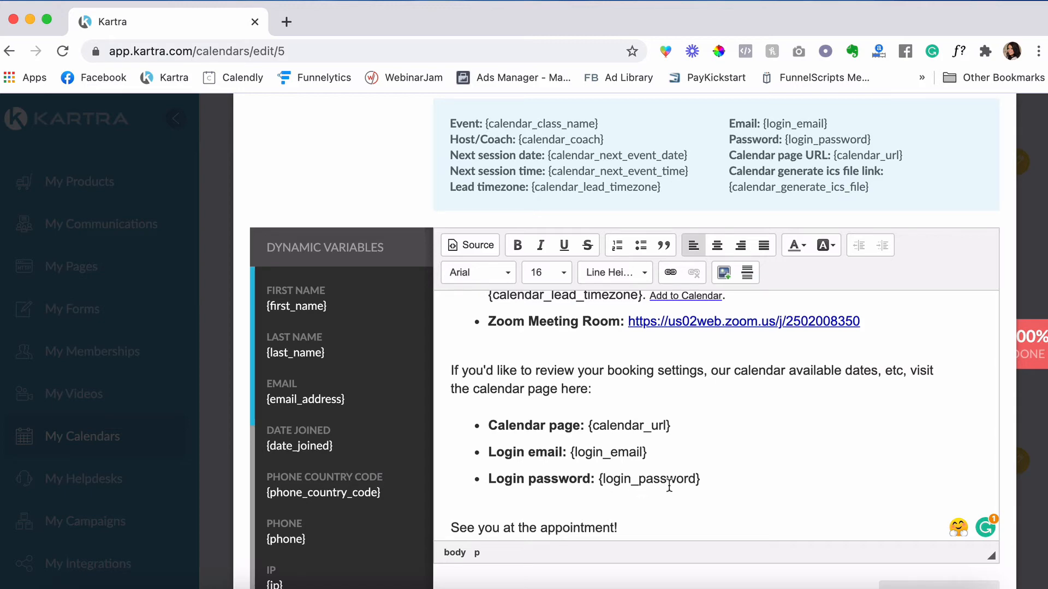
scroll(775, 279, "up", 4)
scroll(775, 279, "down", 5)
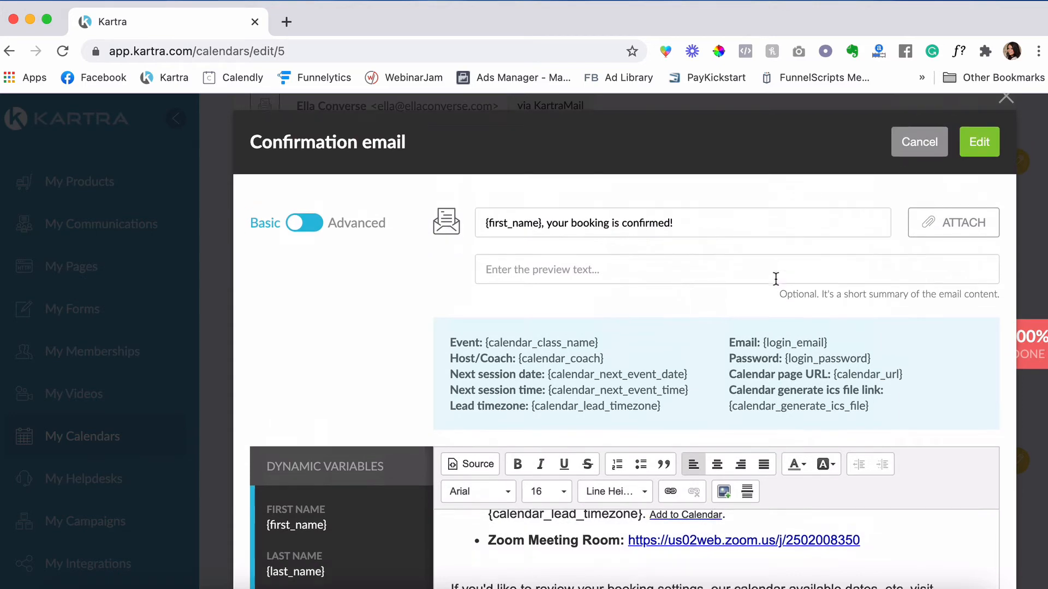
- Select the Class 1 confirmation email body and save that email
left_click(579, 390)
key("super+a")
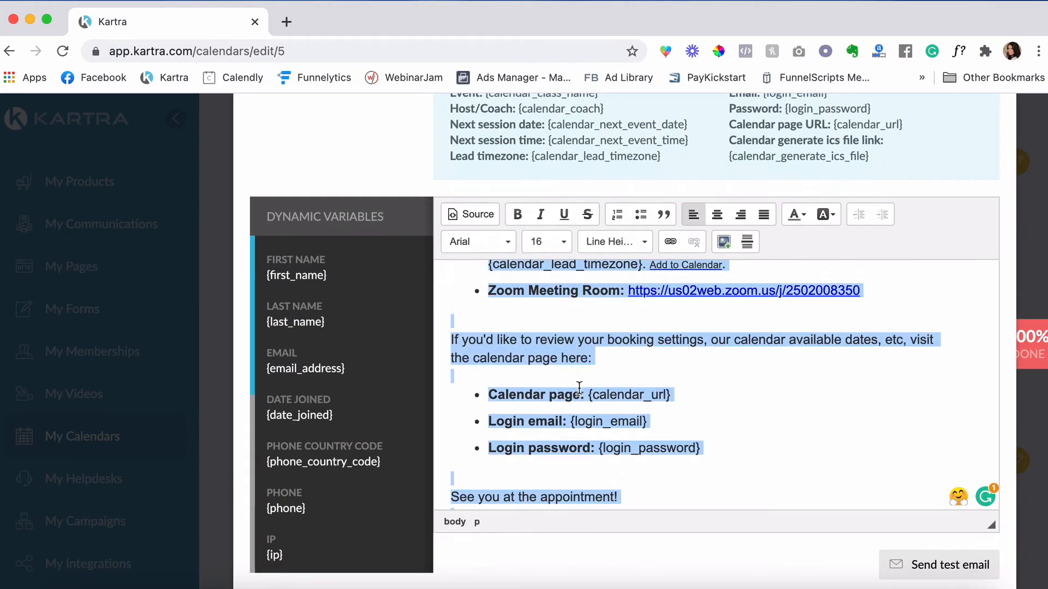
scroll(784, 371, "up", 10)
scroll(803, 385, "up", 3)
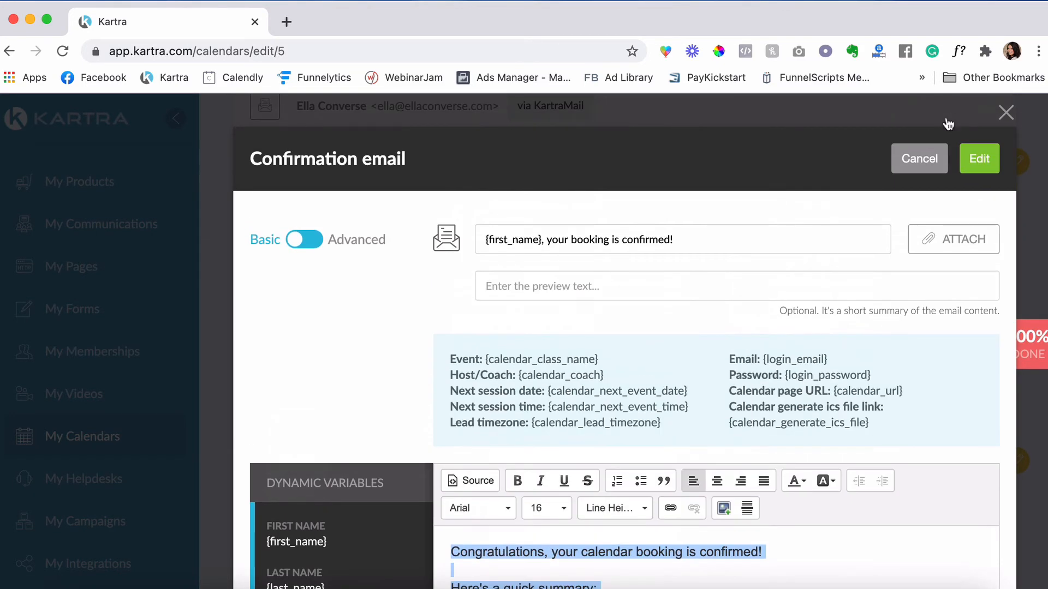
left_click(990, 160)
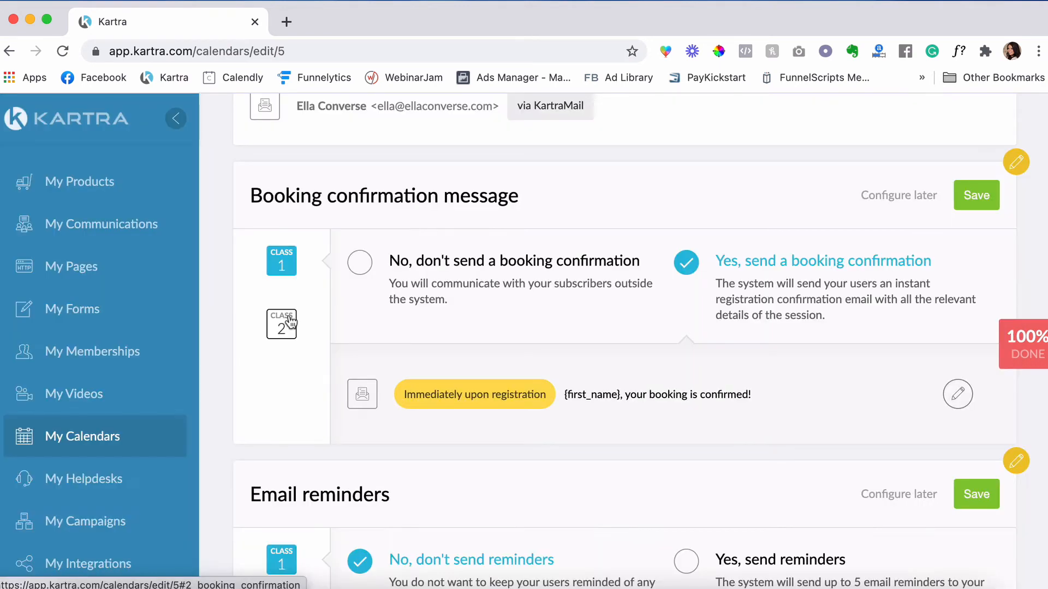
- Turn on Class 2 booking confirmations and replace its email body with Class 1's text
left_click(291, 321)
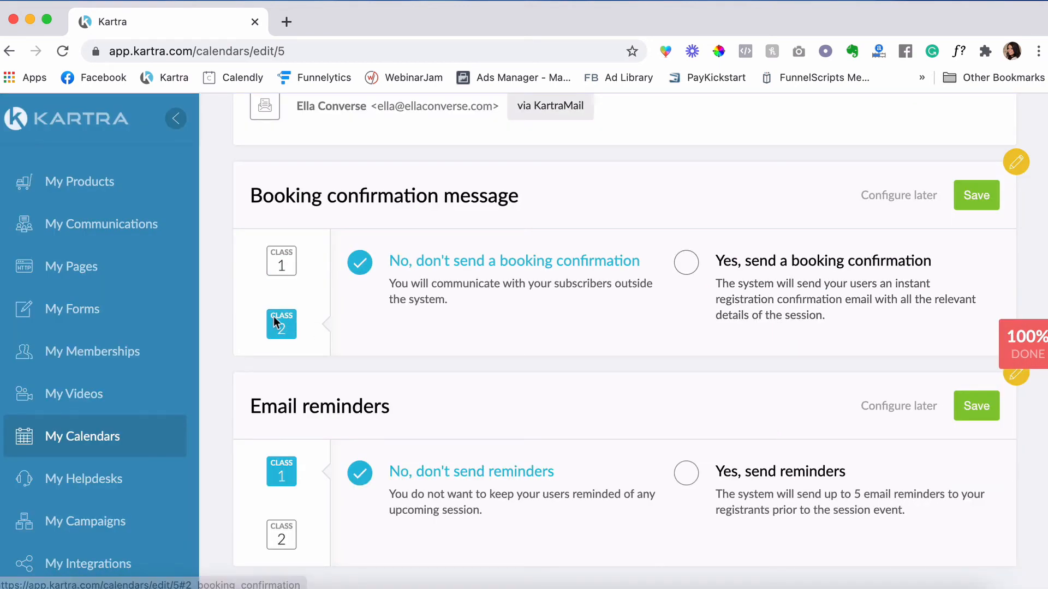
left_click(688, 264)
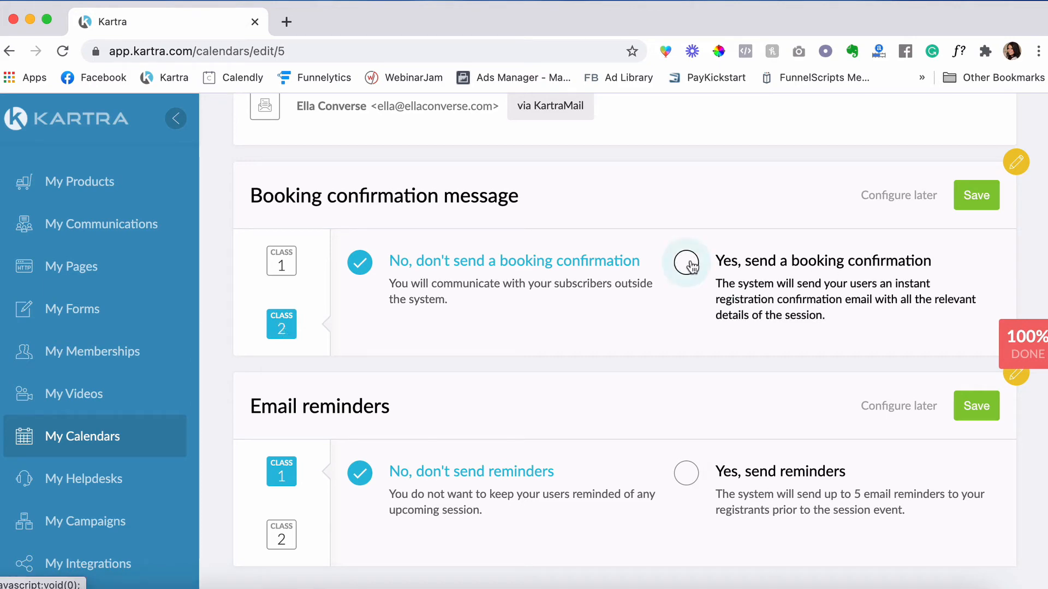
left_click(959, 395)
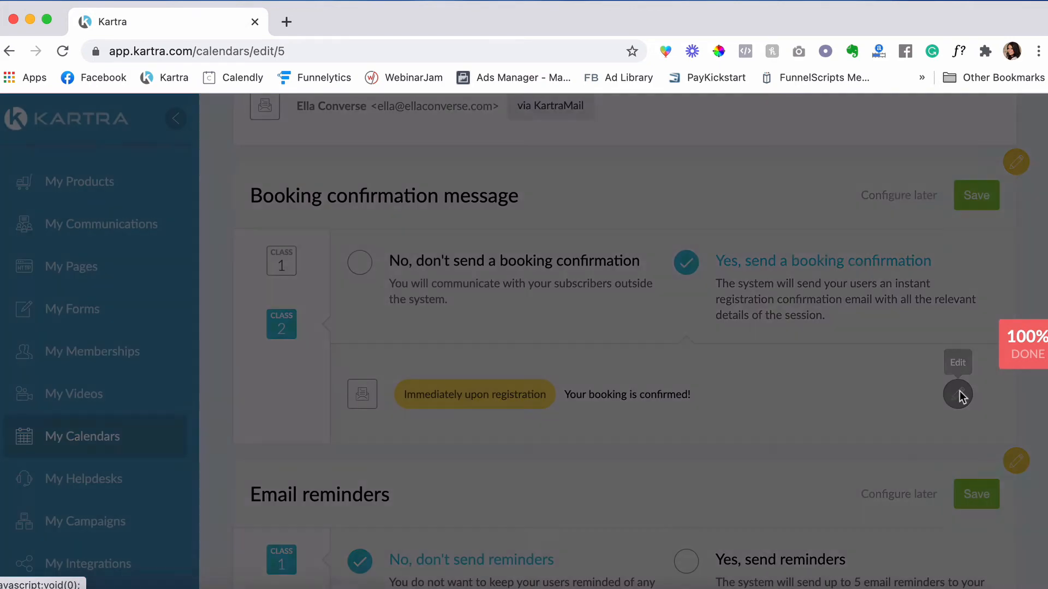
scroll(580, 350, "down", 3)
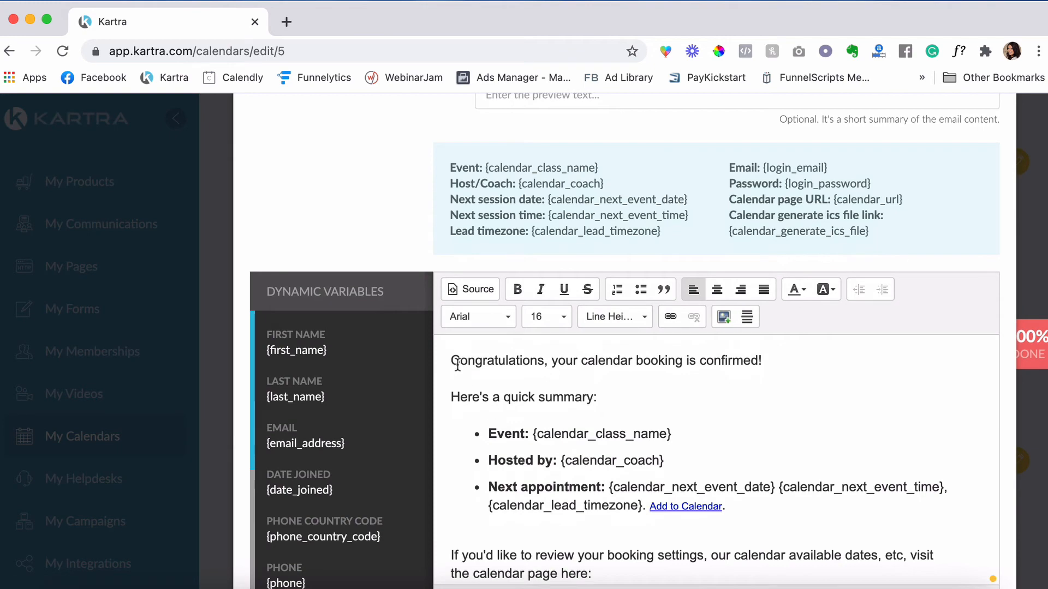
left_click_drag(458, 365, 580, 427)
key("BackSpace")
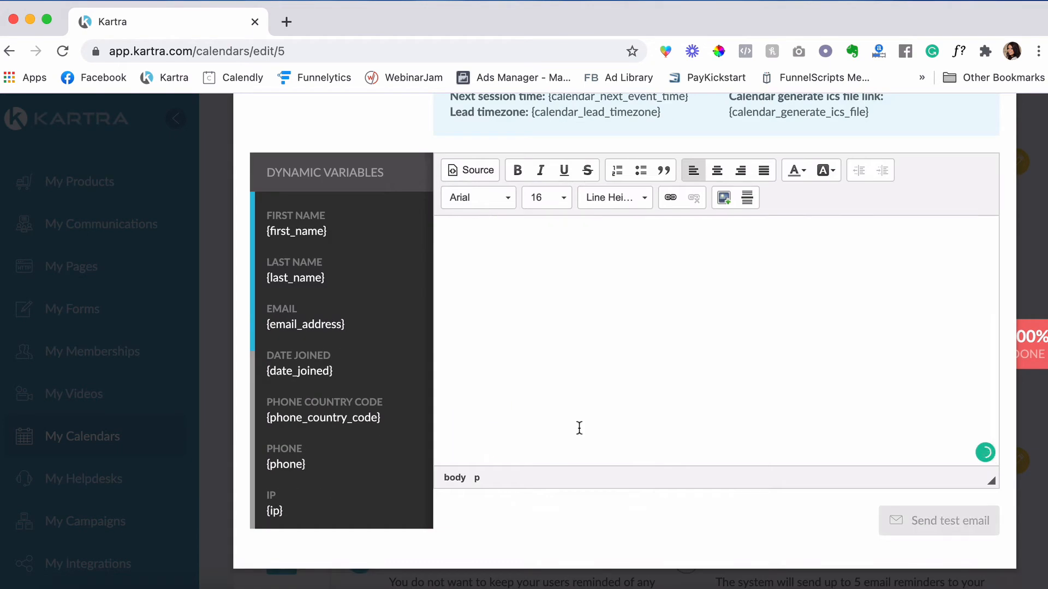
key("ctrl+z")
scroll(579, 428, "up", 10)
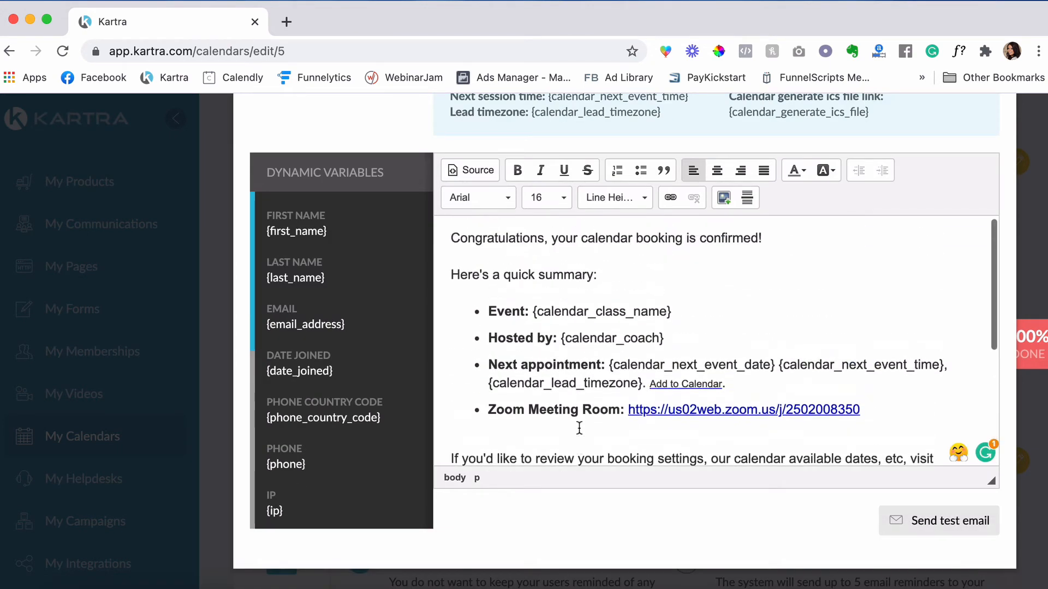
scroll(579, 428, "up", 5)
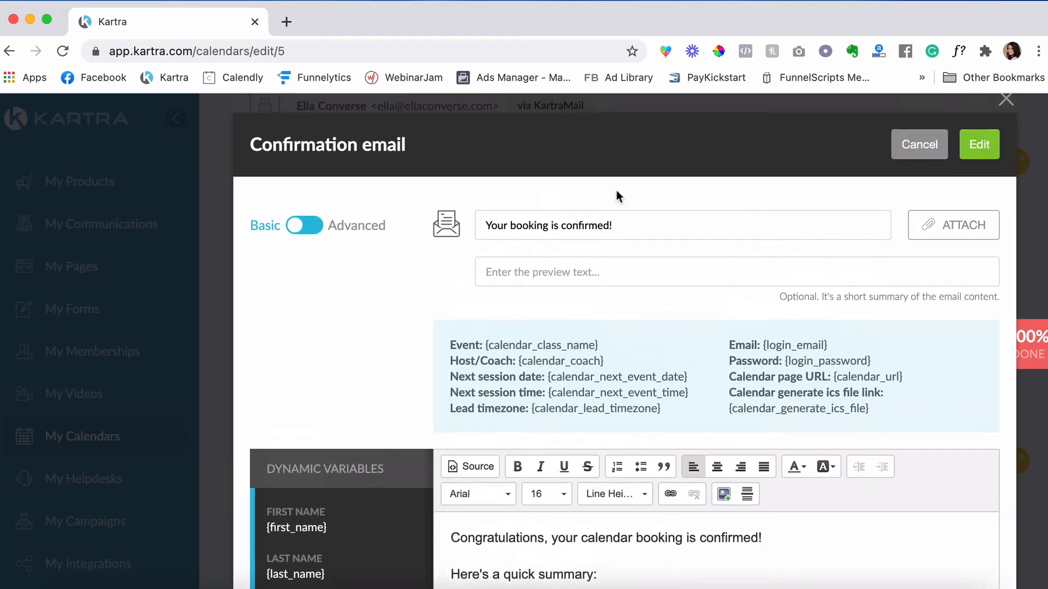
- Set Class 2's subject to '{first_name}, your booking is confirmed!' and save the confirmation settings
left_click_drag(487, 225, 642, 225)
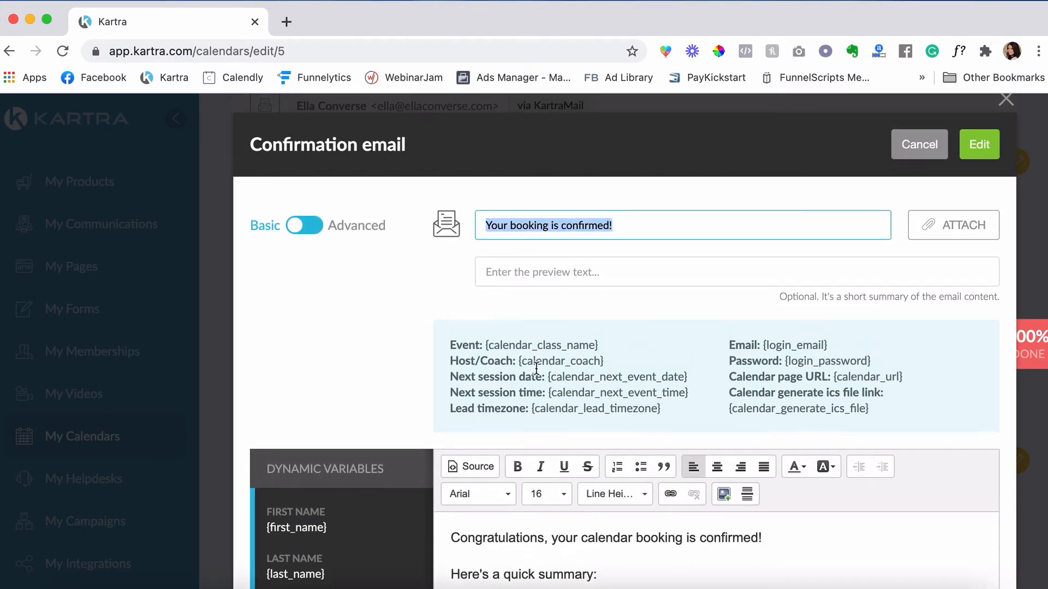
left_click(485, 226)
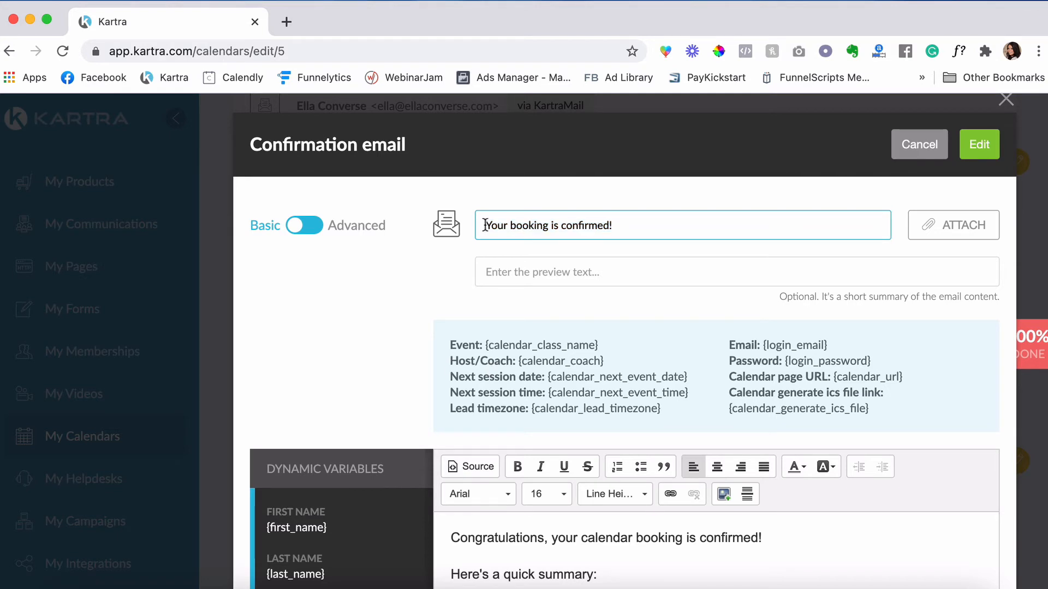
left_click_drag(342, 523, 272, 528)
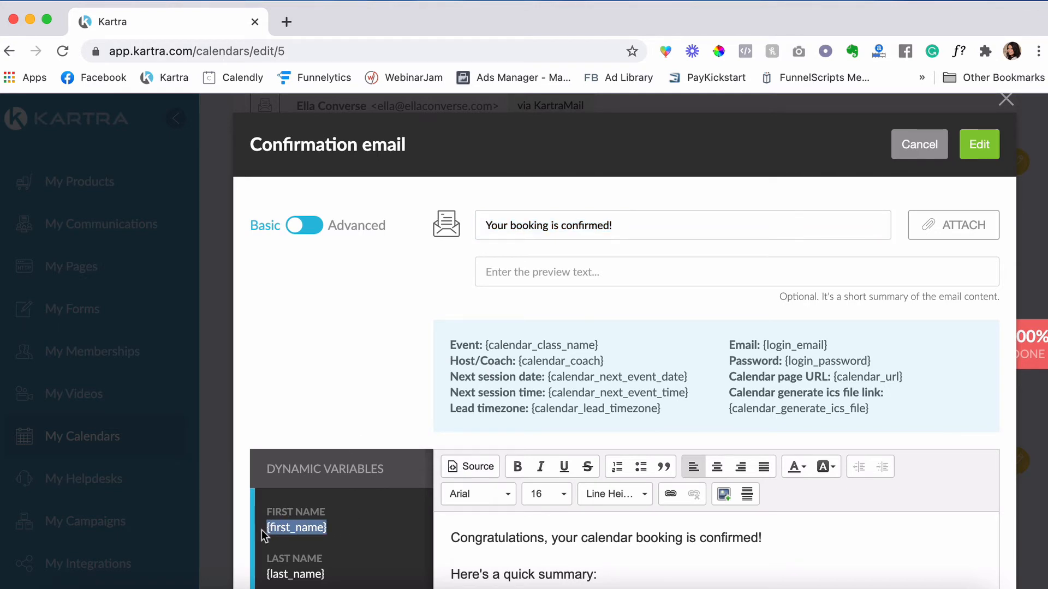
left_click(486, 235)
type("{first_name}")
type(",")
key("Delete")
type("y")
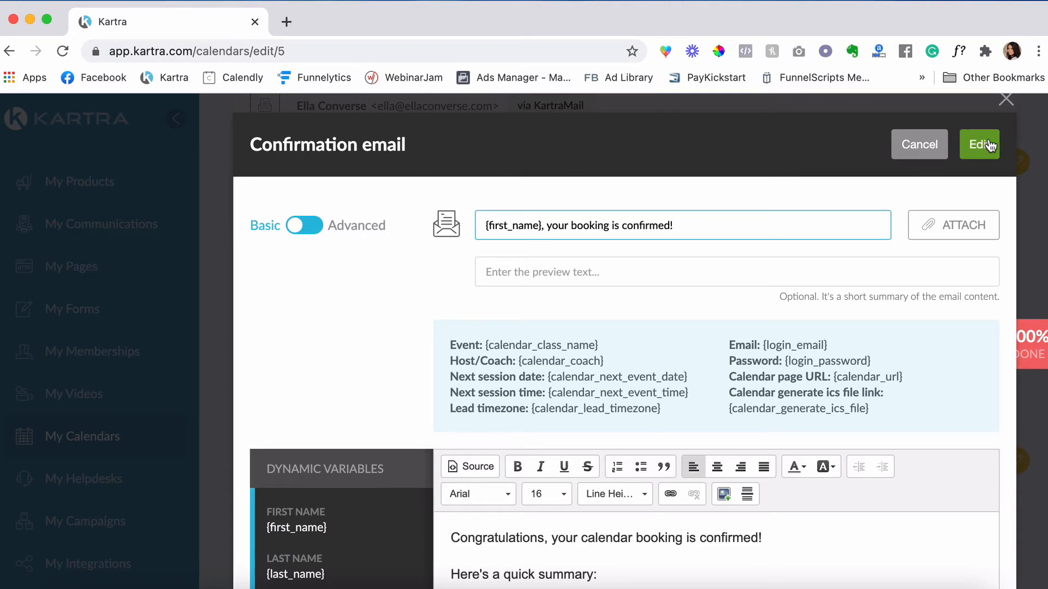
left_click(979, 144)
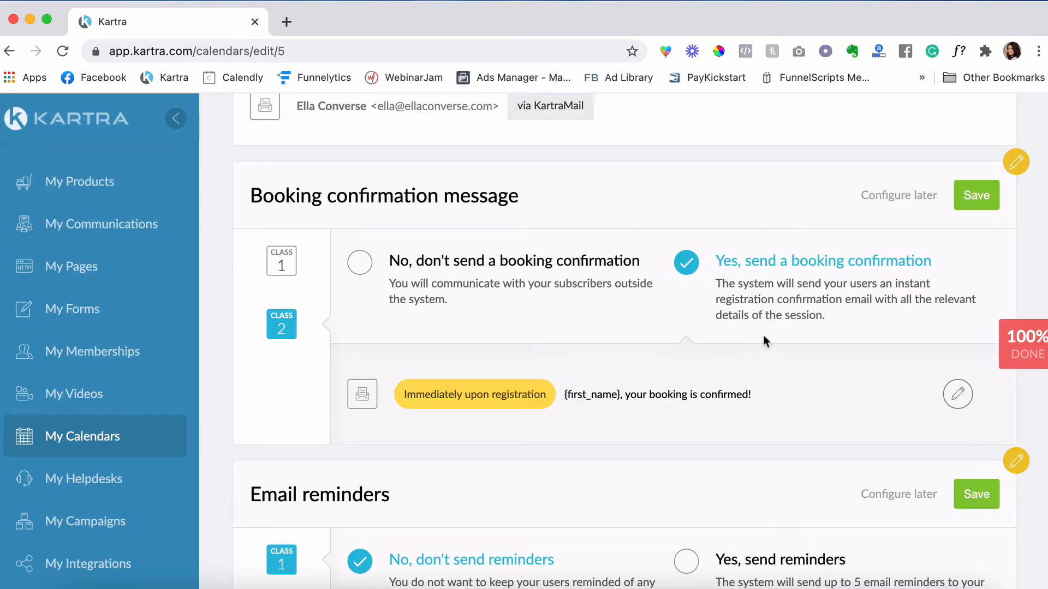
left_click(283, 262)
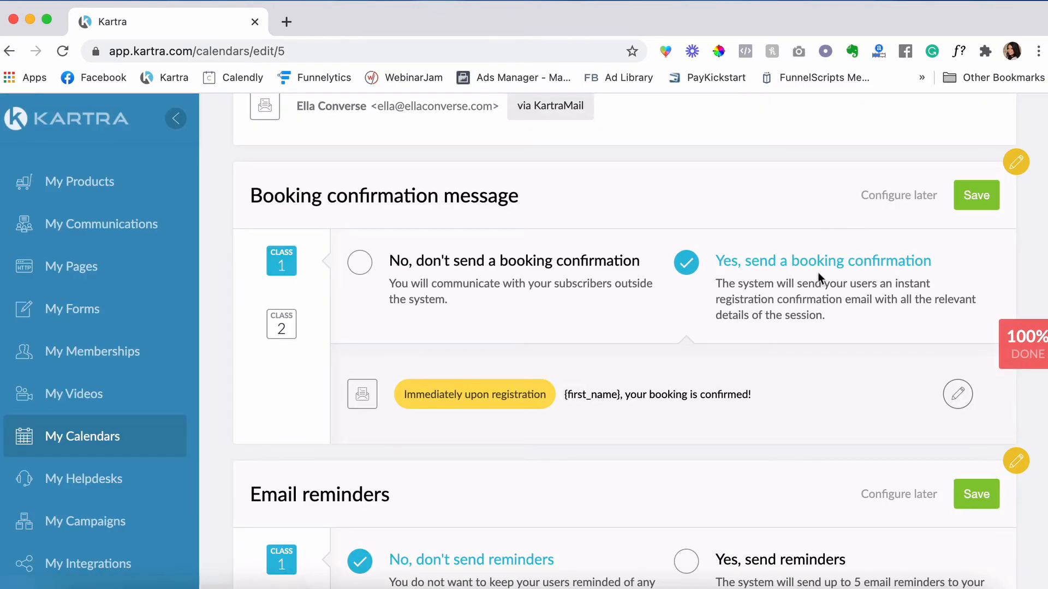
left_click(975, 195)
- Enable Class 1 email reminders and create a new reminder email sent 1 hour before
scroll(598, 260, "down", 3)
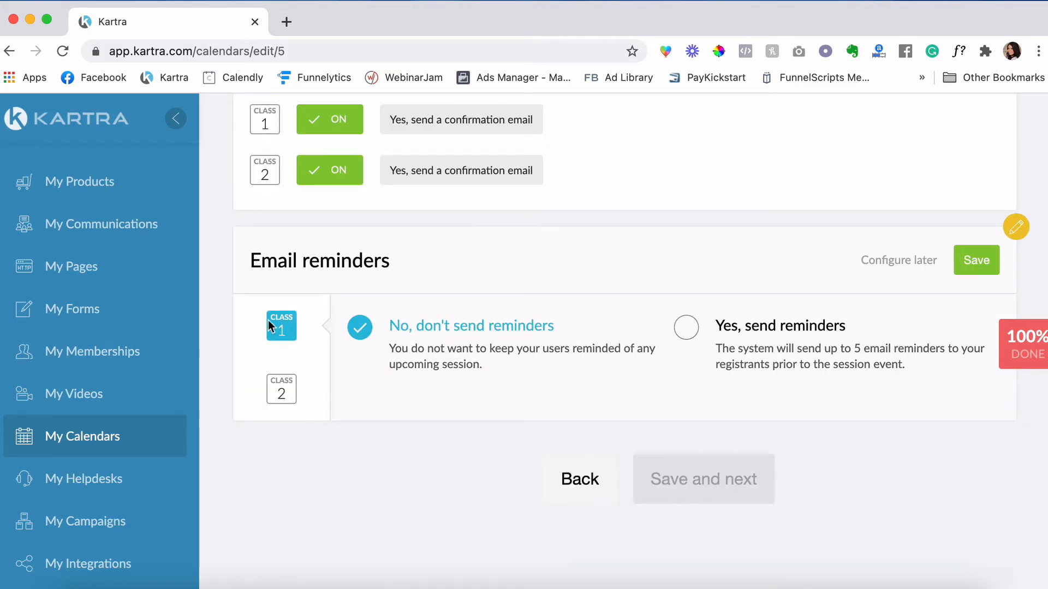
left_click(697, 334)
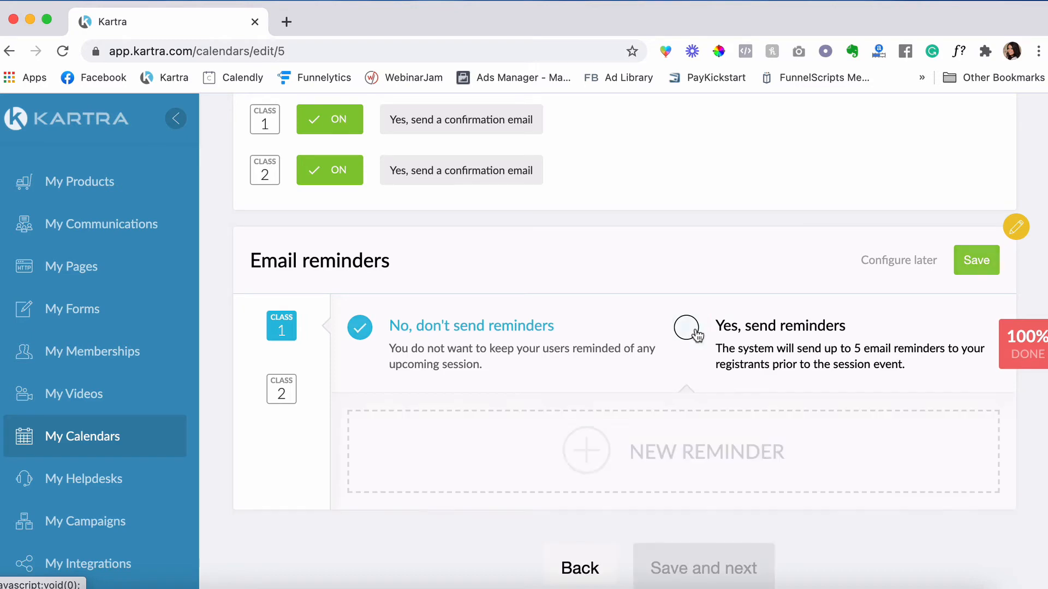
left_click(588, 455)
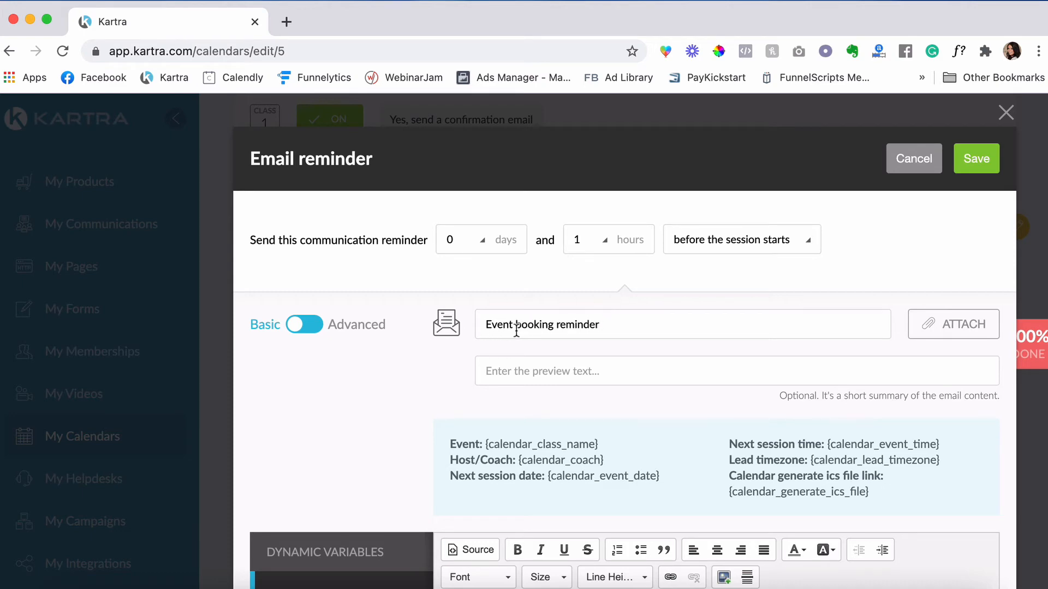
scroll(620, 320, "down", 1)
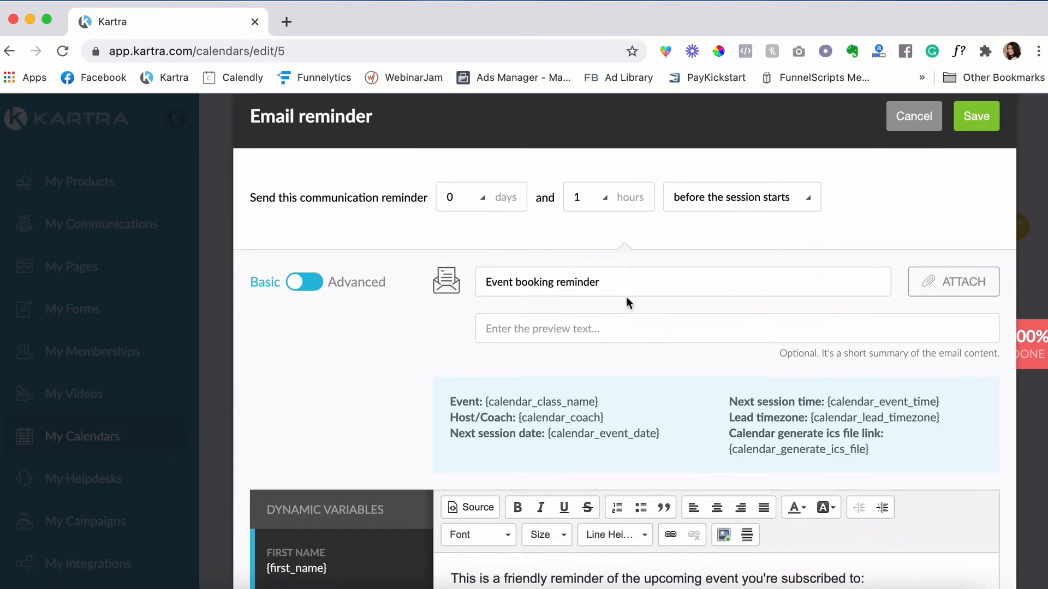
scroll(626, 297, "down", 4)
scroll(627, 297, "down", 2)
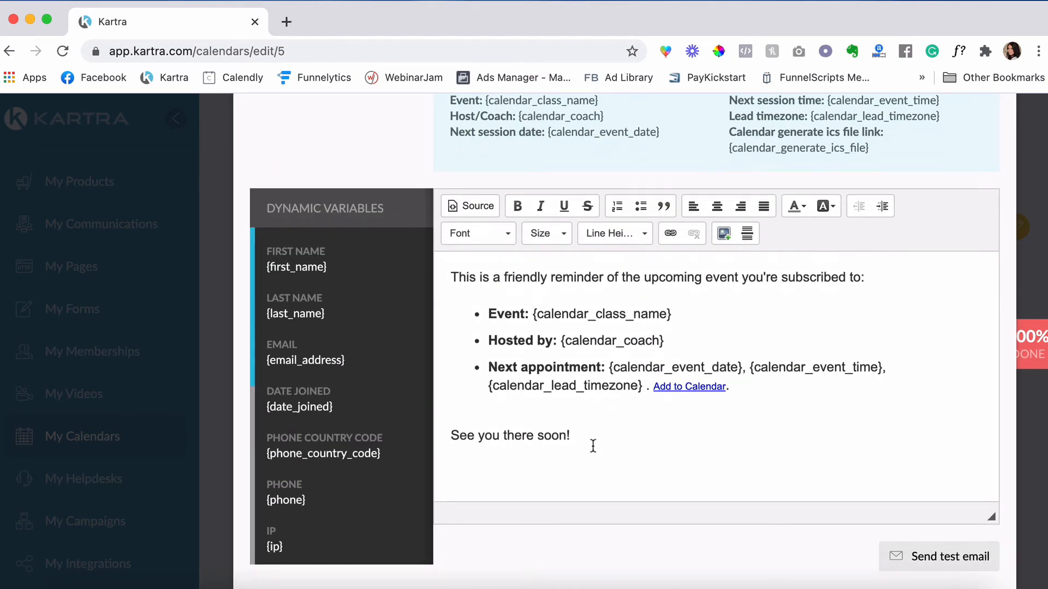
- Add a Zoom Meeting Room bullet after the Add to Calendar line and paste the Zoom link
left_click(752, 387)
key("Return")
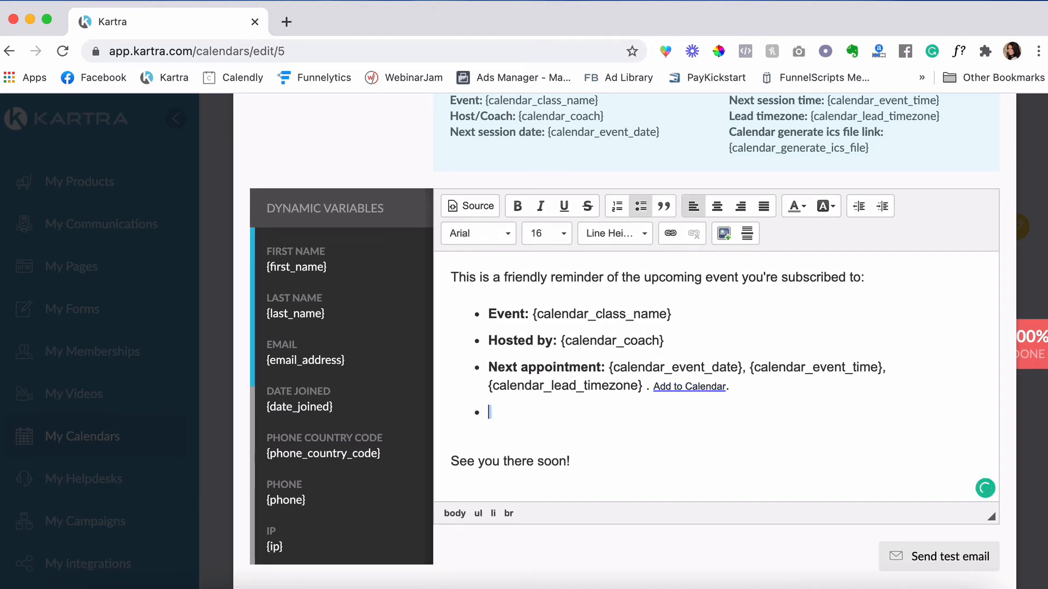
type("C")
key("BackSpace")
type("Zoom M")
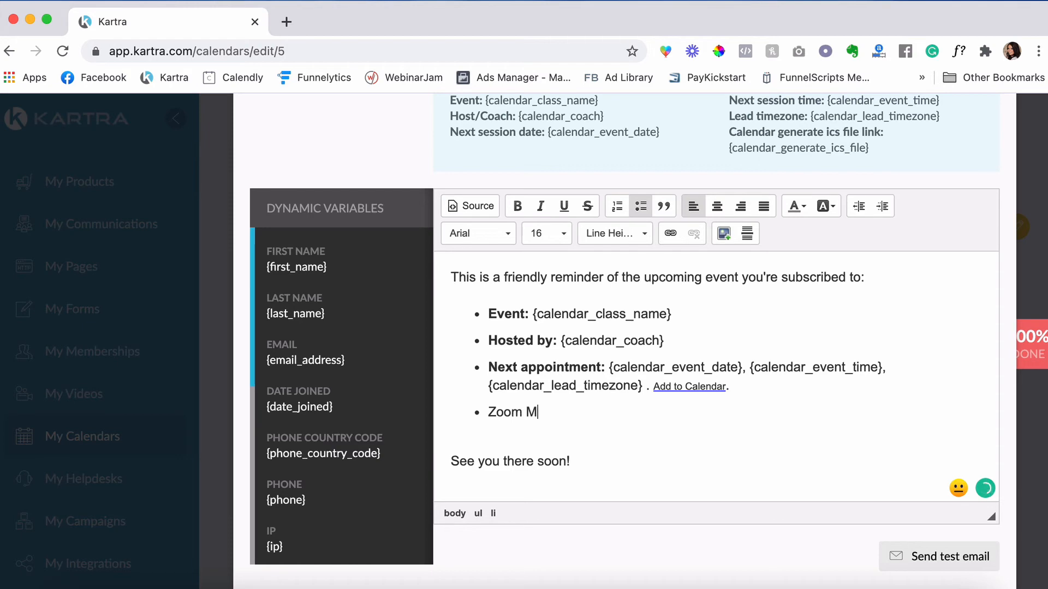
type("eeting")
left_click(757, 587)
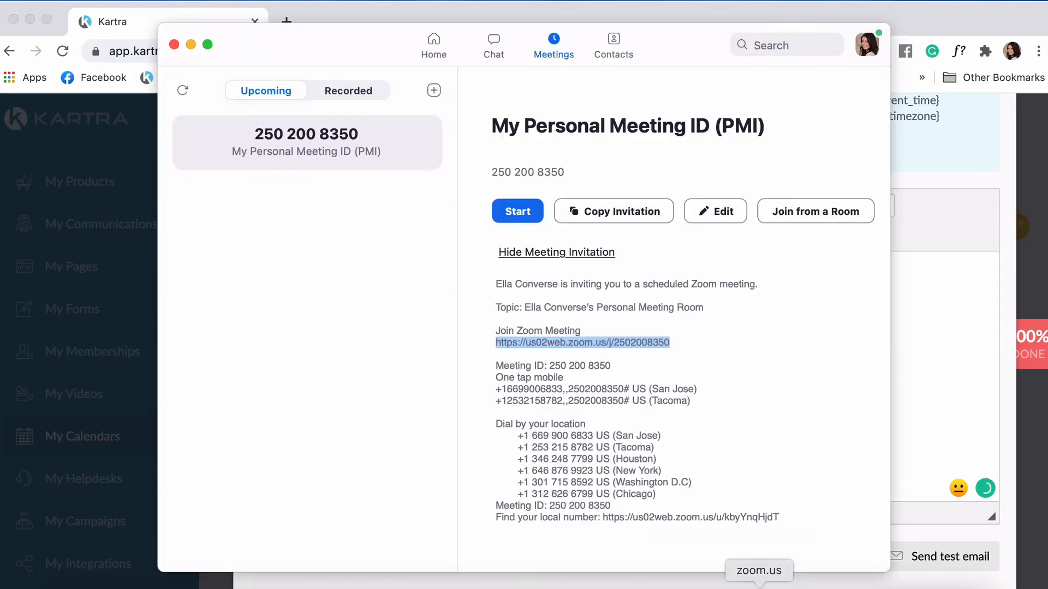
left_click(948, 319)
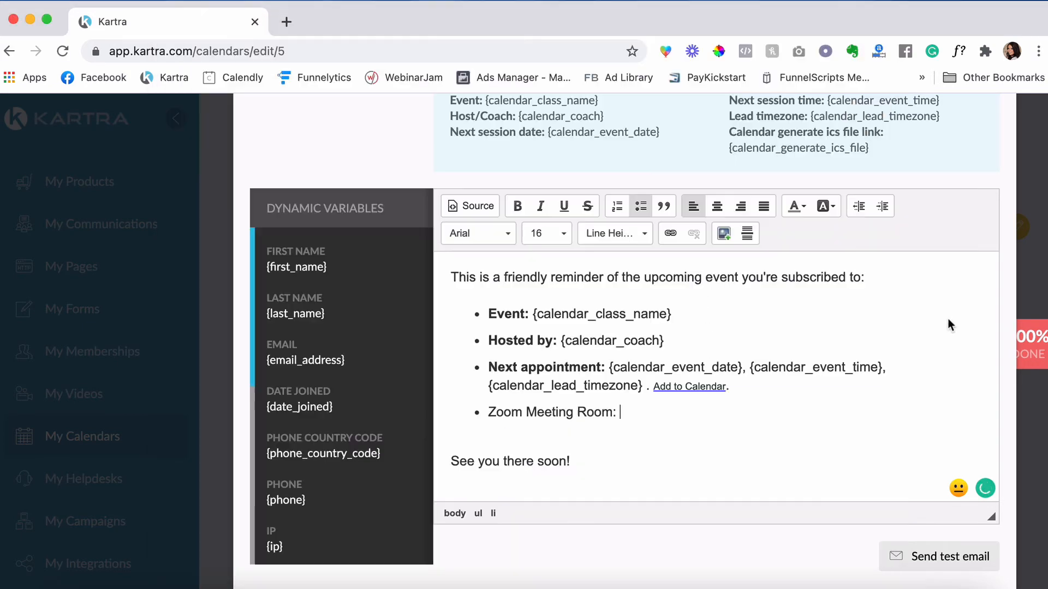
key("super+v")
- Turn the Zoom URL into a link that opens in a new window, coloured medium blue
left_click_drag(852, 410, 621, 412)
left_click(670, 235)
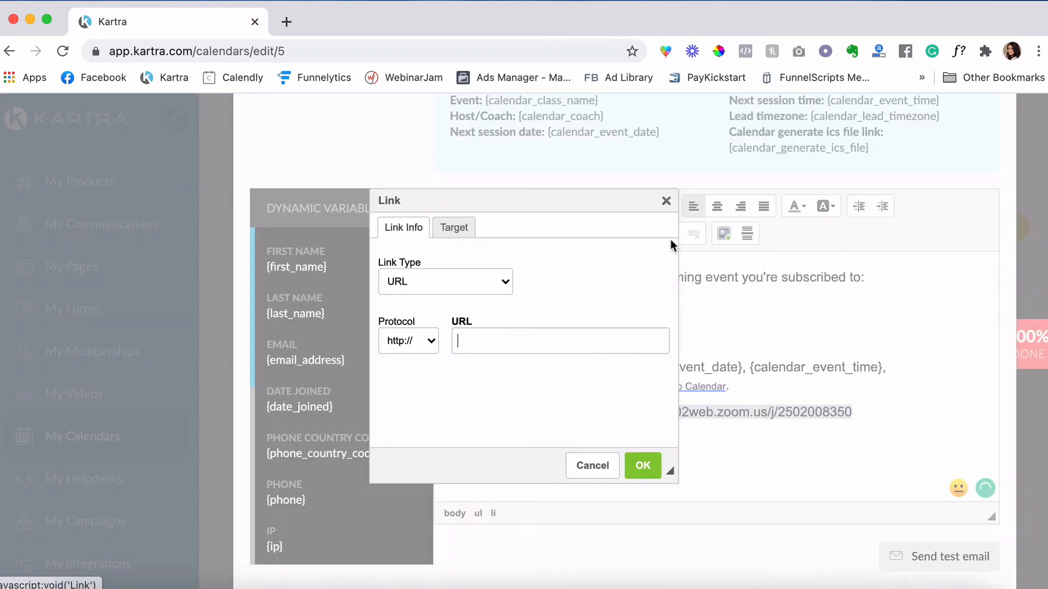
key("super+v")
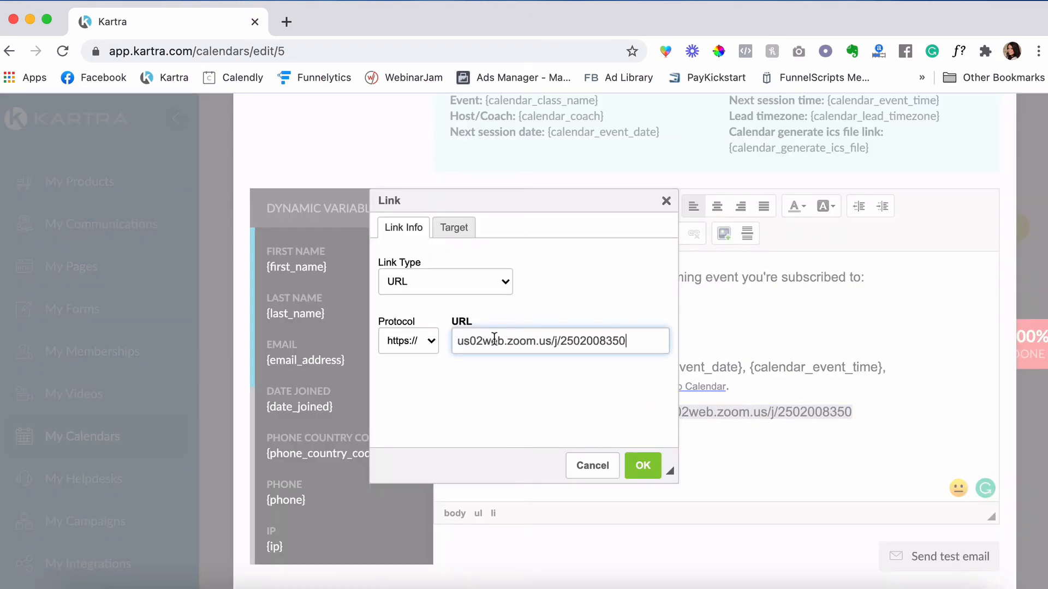
left_click(446, 228)
left_click(469, 280)
left_click(488, 334)
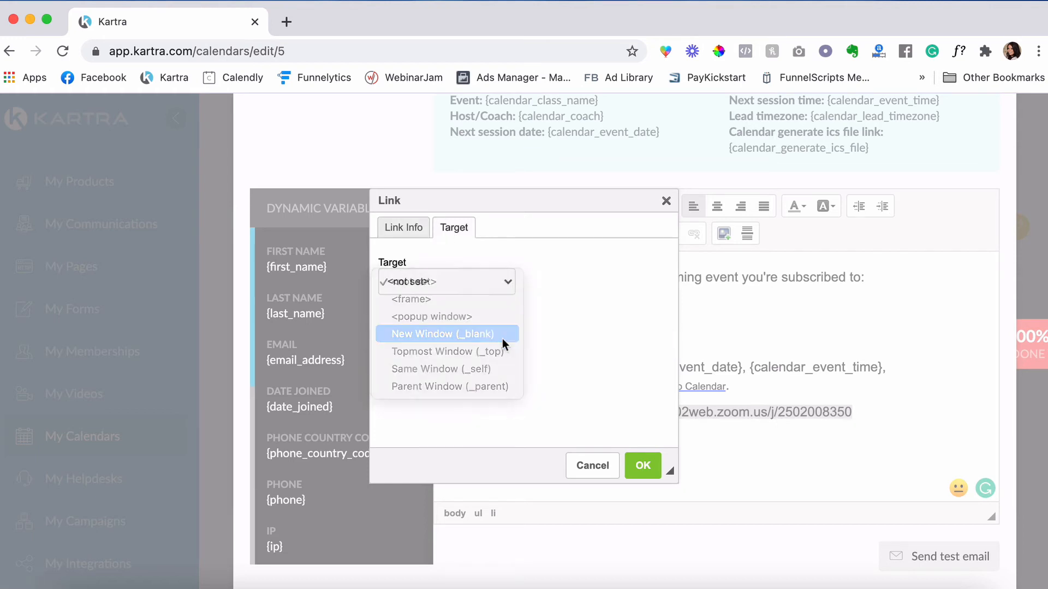
left_click(639, 464)
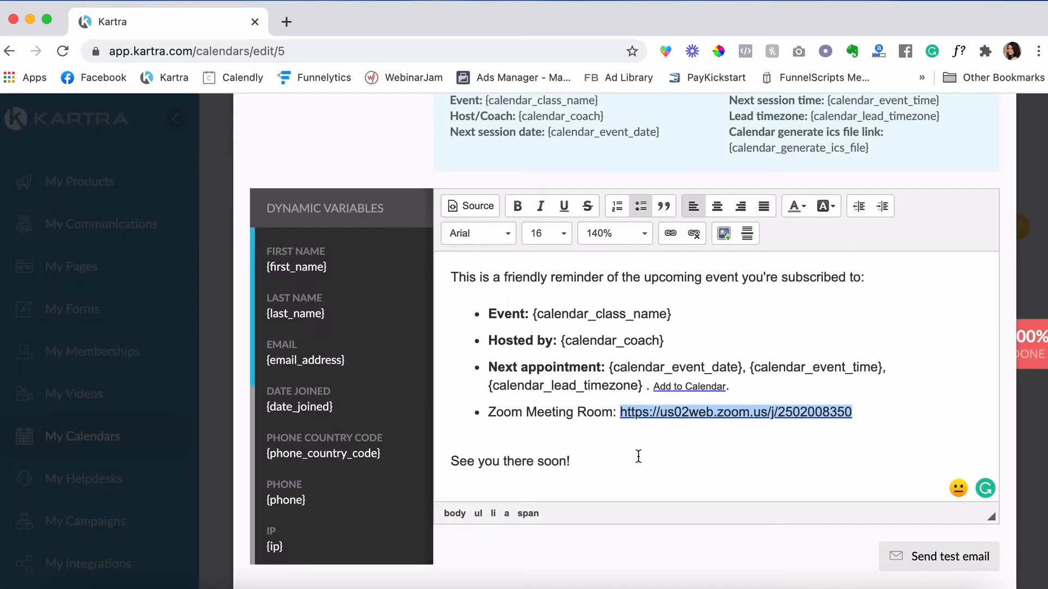
left_click(800, 209)
left_click(870, 254)
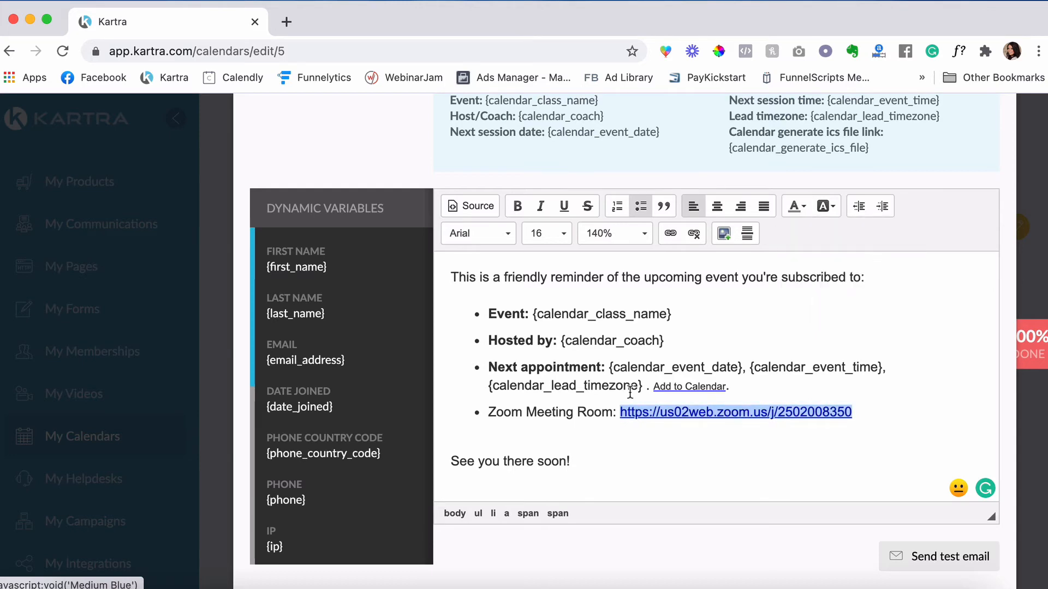
- Bold the Zoom Meeting Room label and add a sign-off name under 'See you there soon!'
left_click_drag(618, 413, 487, 413)
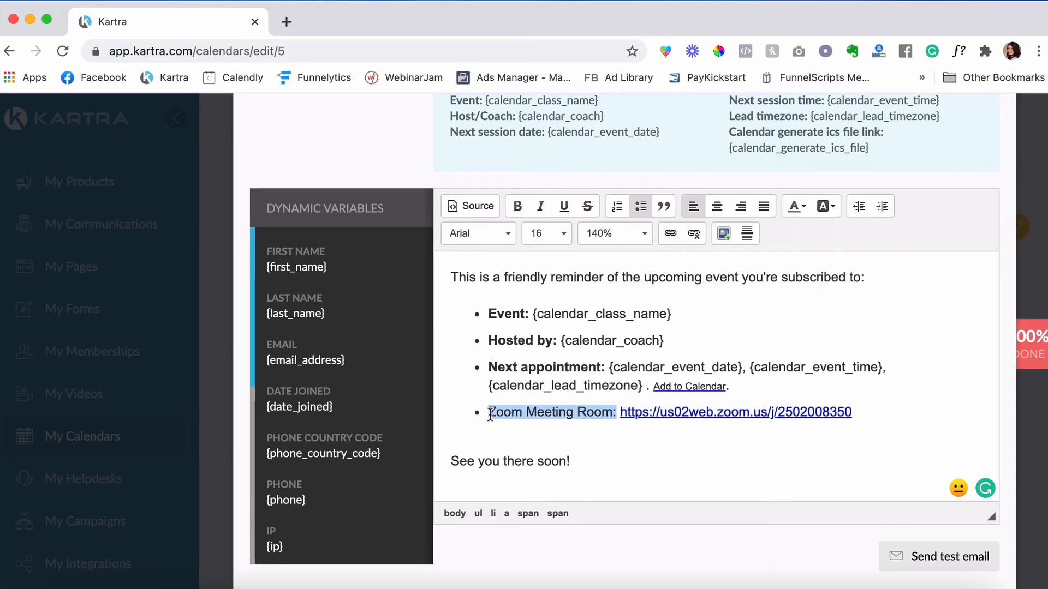
left_click(517, 208)
scroll(543, 416, "up", 2)
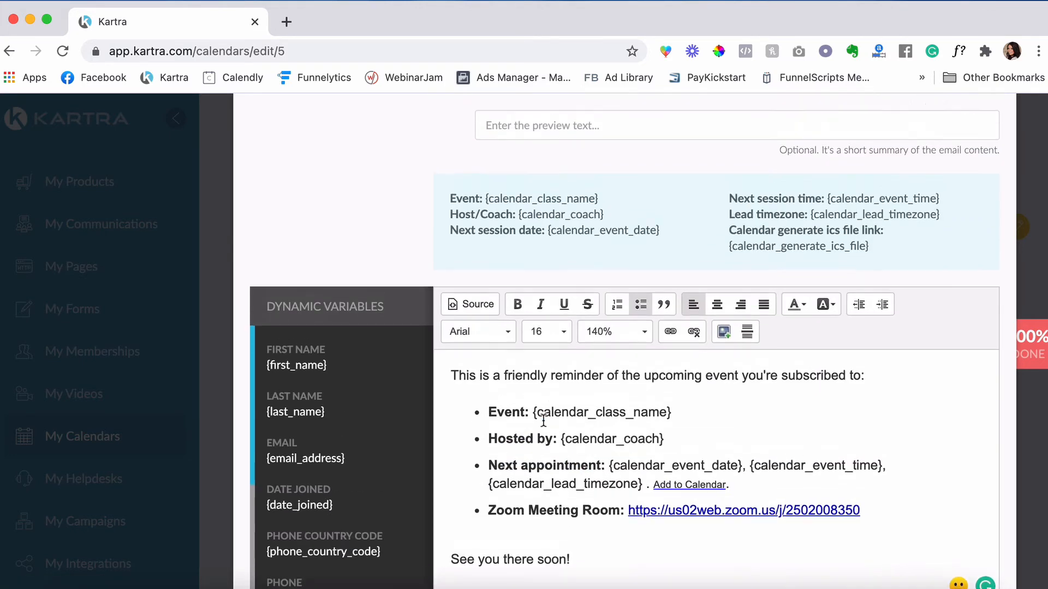
scroll(542, 416, "down", 2)
left_click(606, 455)
key("Return")
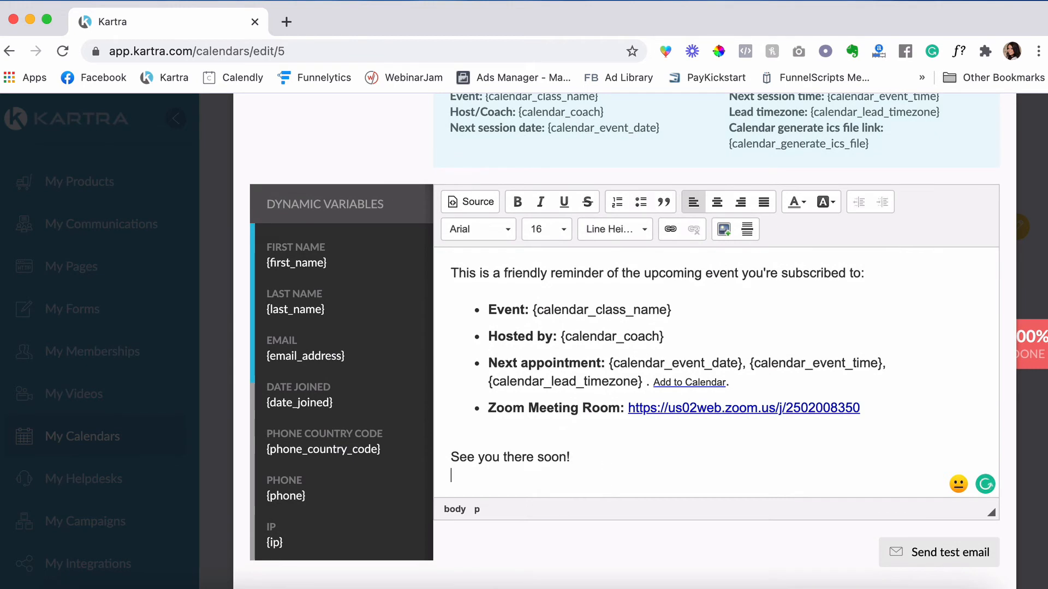
type("El")
type("la")
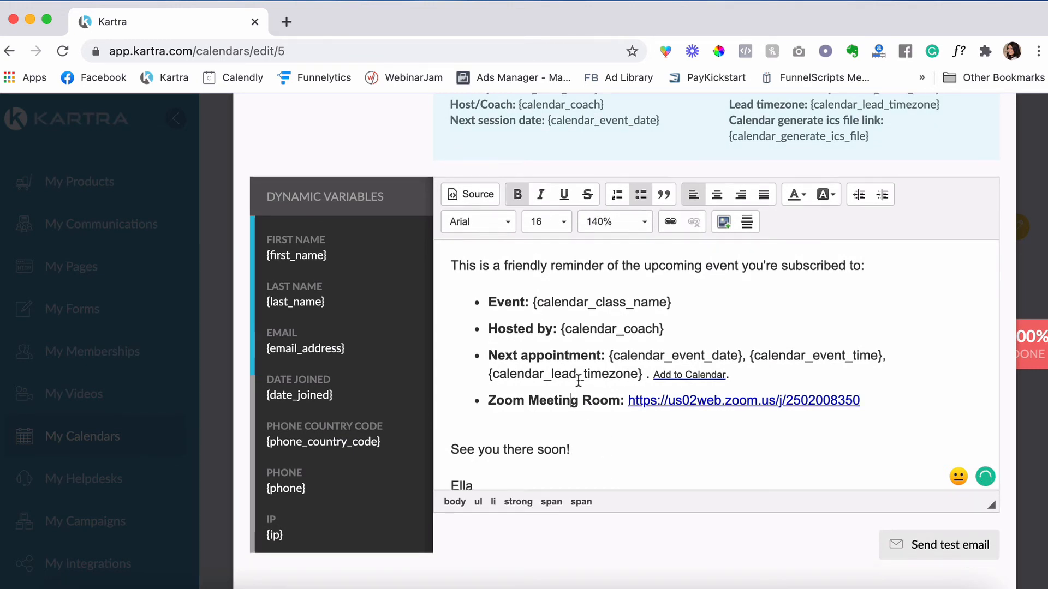
key("Left")
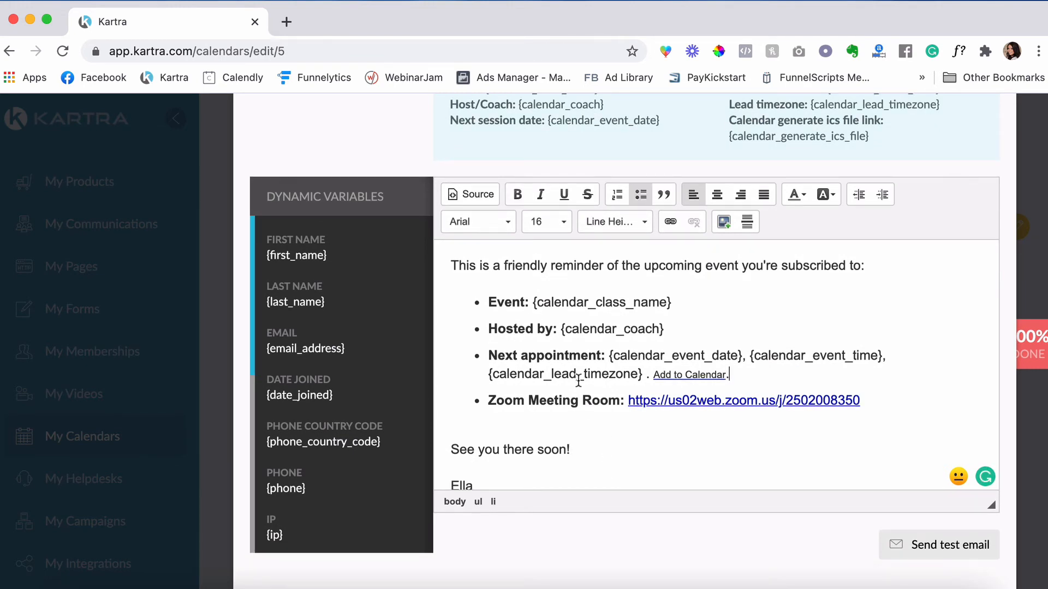
- Copy the finished email body and save the Class 1 reminder
key("super+a")
right_click(582, 368)
left_click(618, 398)
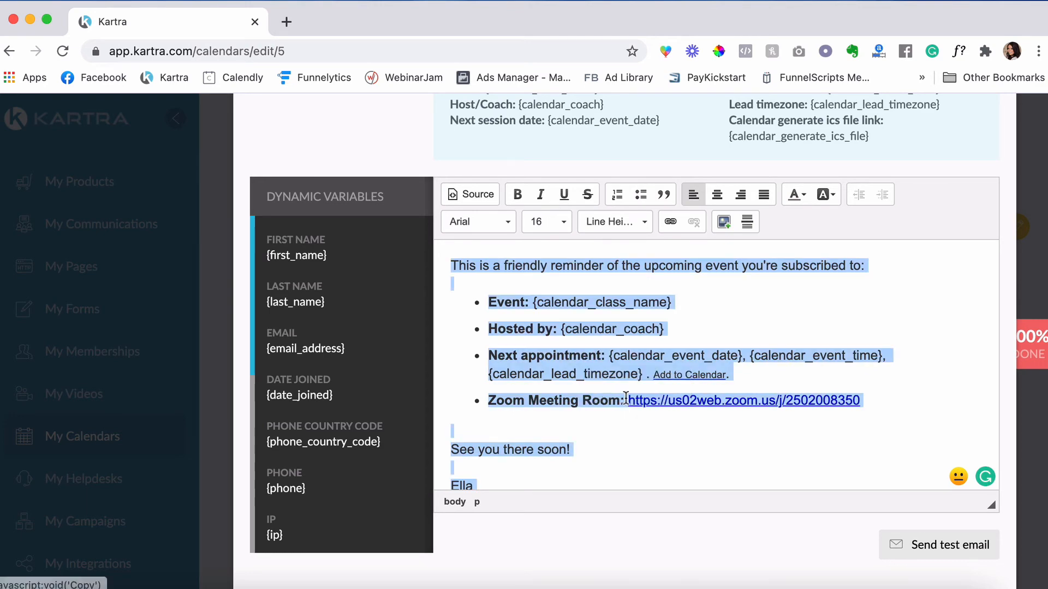
left_click(660, 355)
scroll(661, 355, "up", 6)
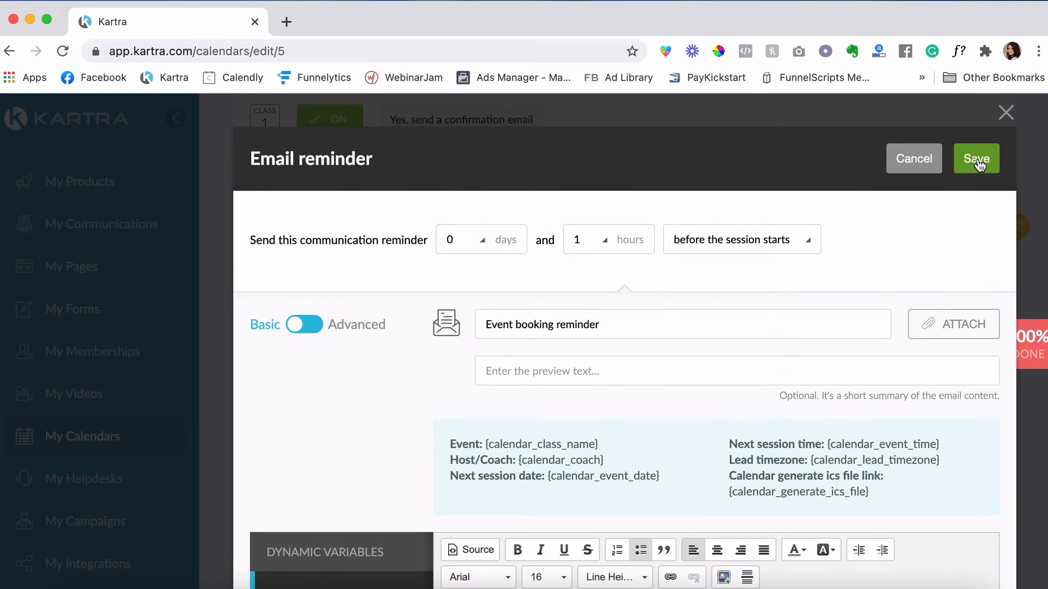
left_click(978, 164)
- Enable Class 2 reminders, create a new reminder, and paste in the copied Zoom email body
left_click(281, 309)
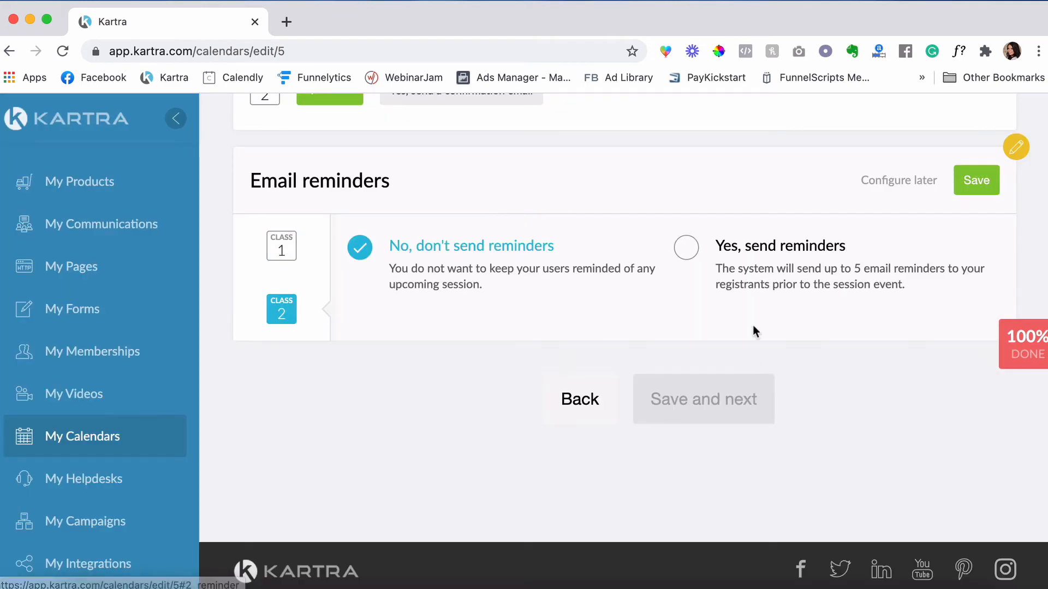
left_click(688, 246)
left_click(621, 380)
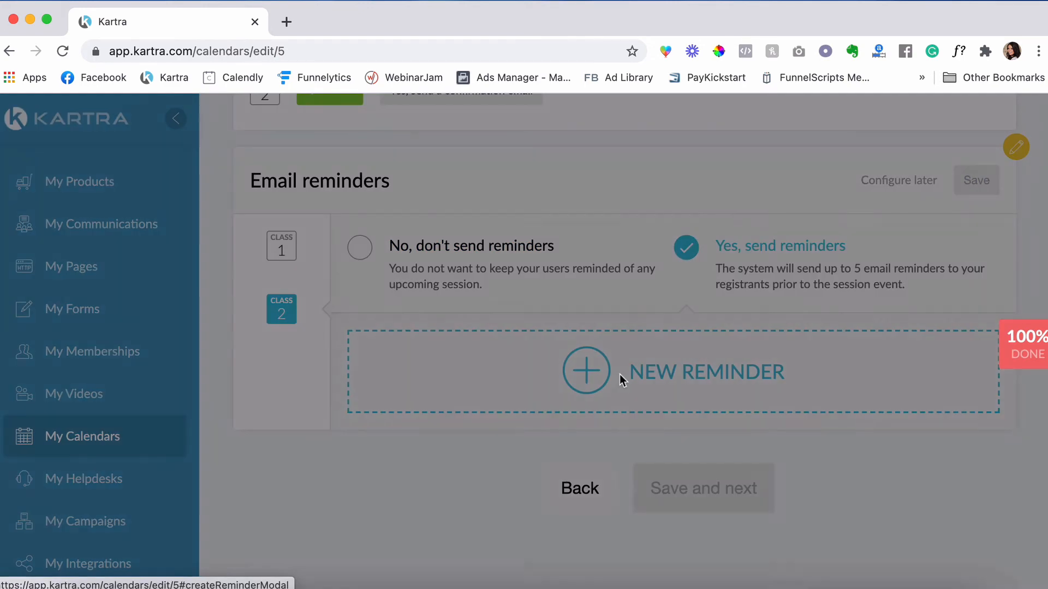
scroll(621, 349, "down", 5)
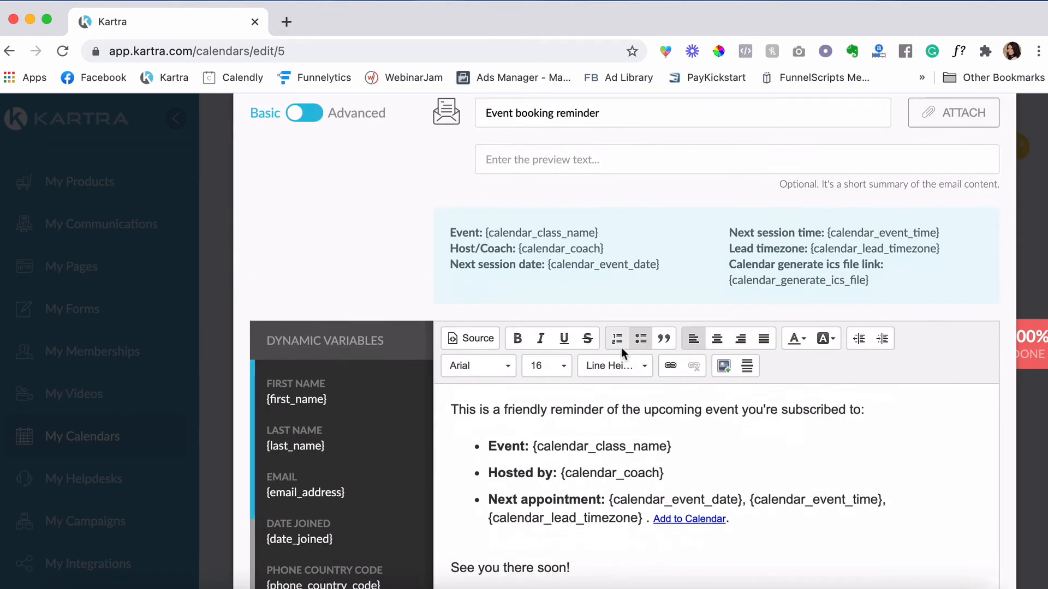
left_click_drag(590, 516, 435, 336)
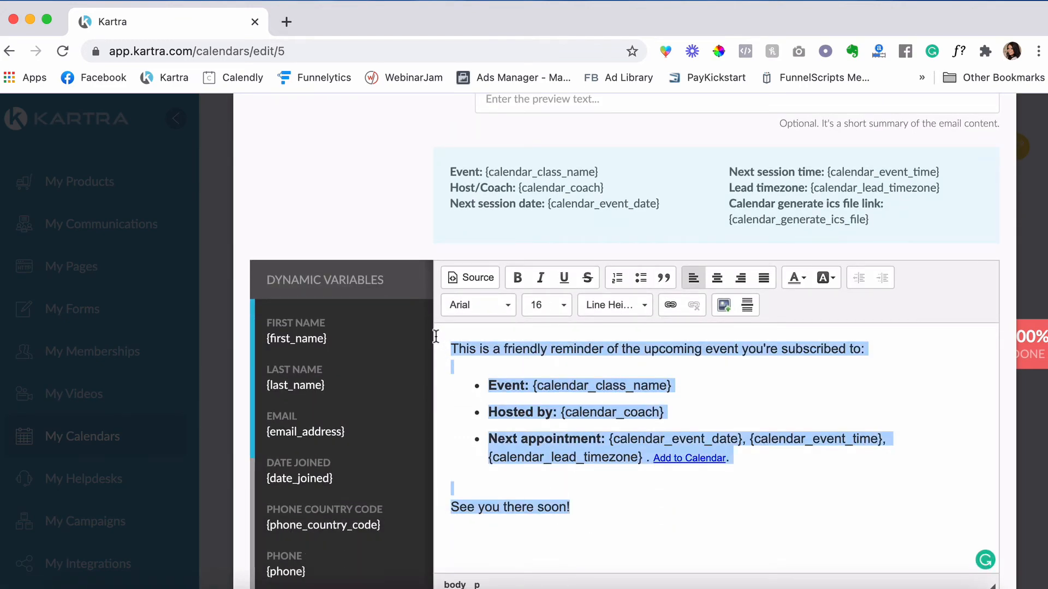
key("ctrl+v")
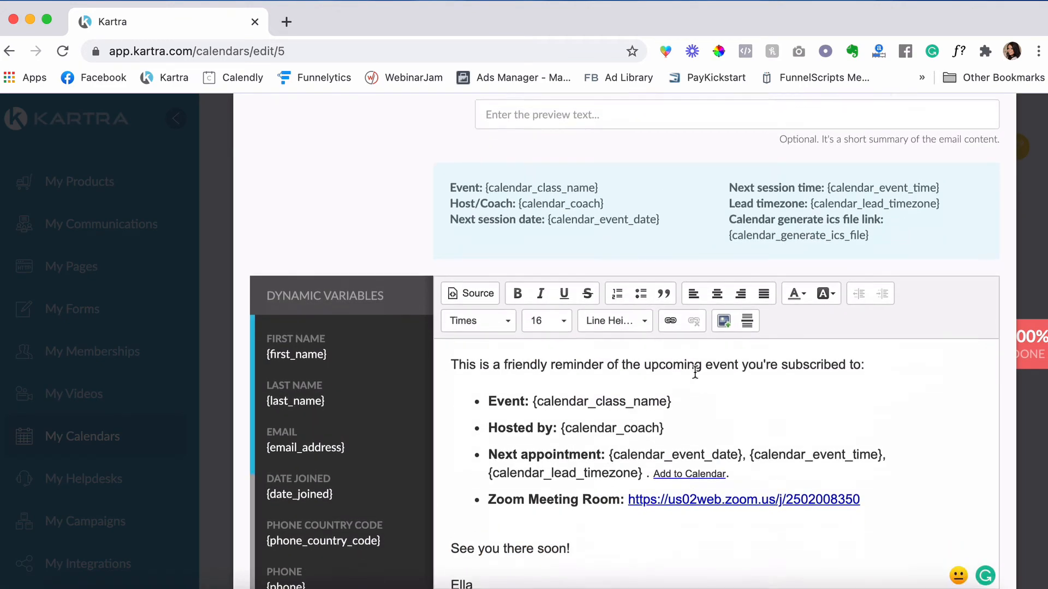
- Save the Class 2 reminder and the reminder settings, then continue to Permissions
scroll(695, 373, "down", 2)
scroll(695, 372, "up", 2)
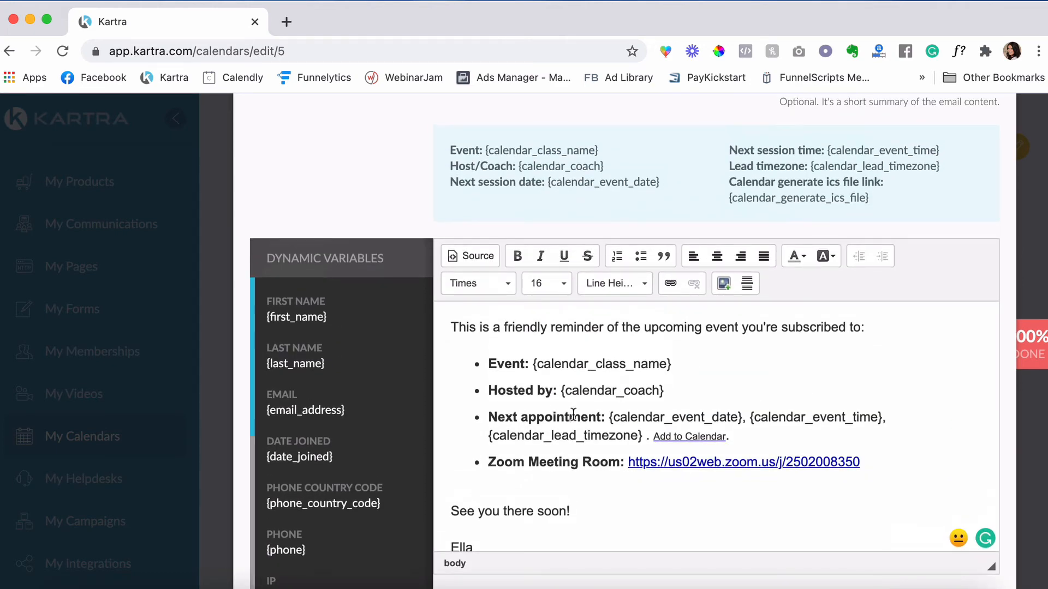
scroll(573, 415, "up", 3)
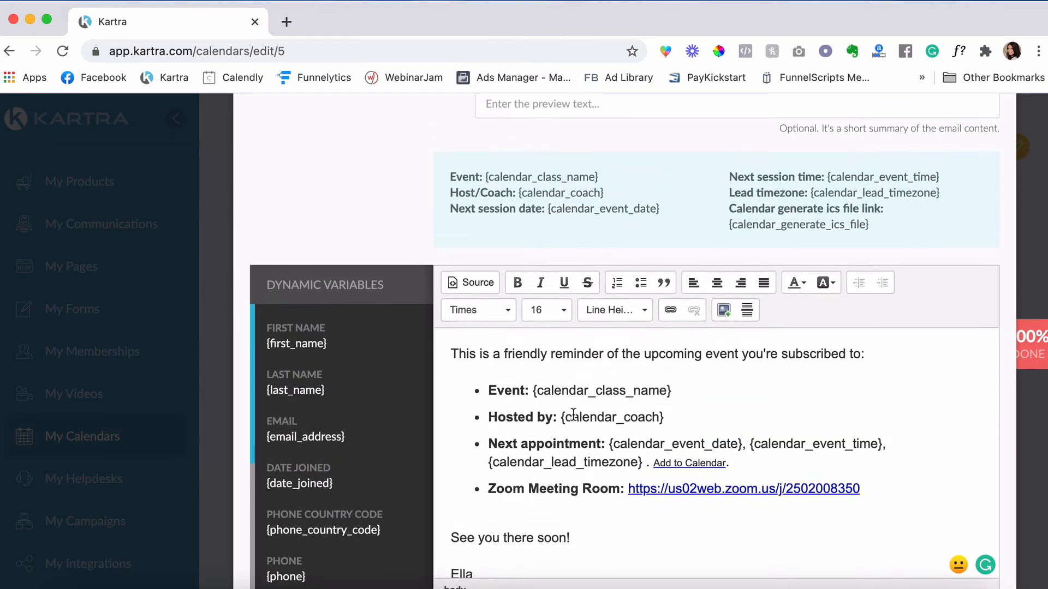
scroll(574, 414, "up", 5)
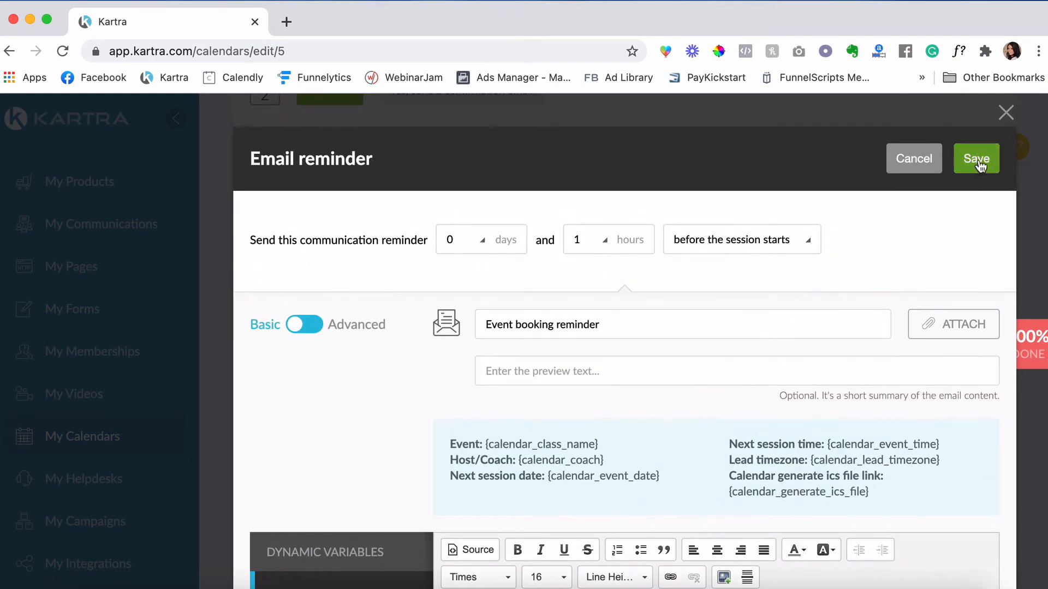
left_click(974, 163)
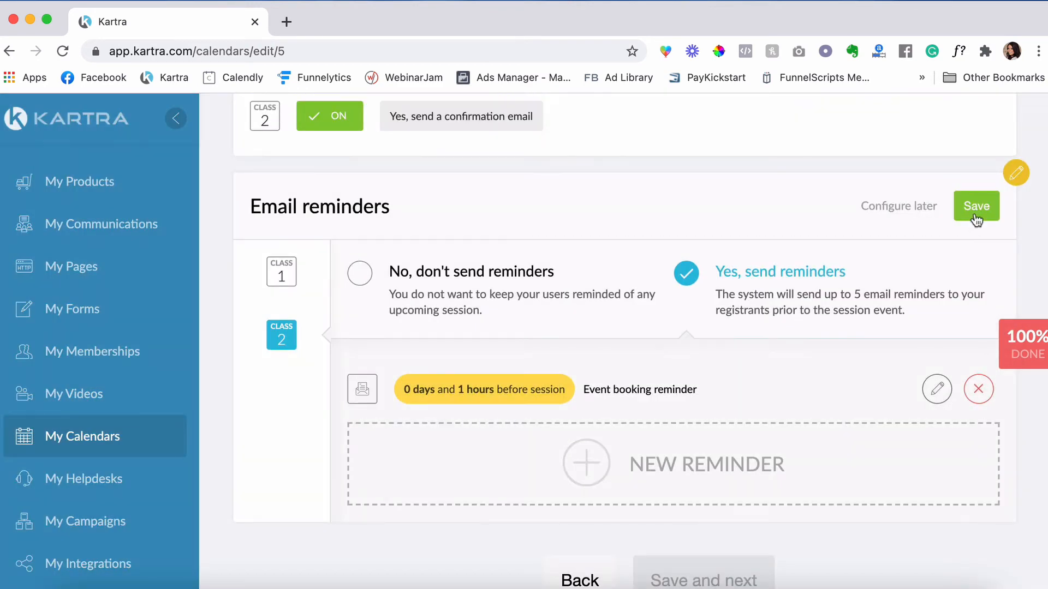
left_click(976, 214)
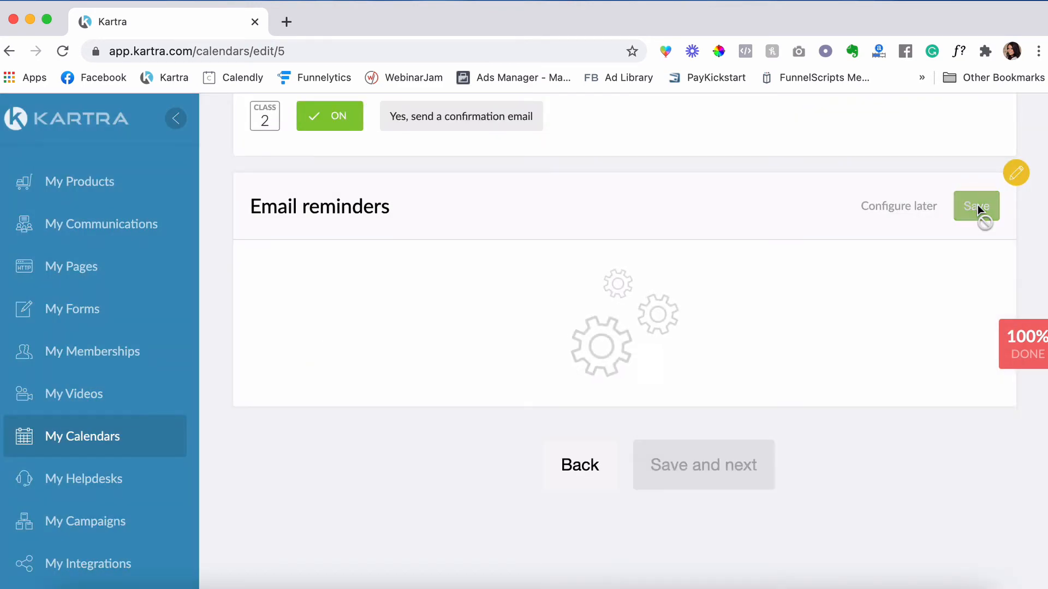
scroll(600, 328, "up", 1)
scroll(522, 180, "up", 2)
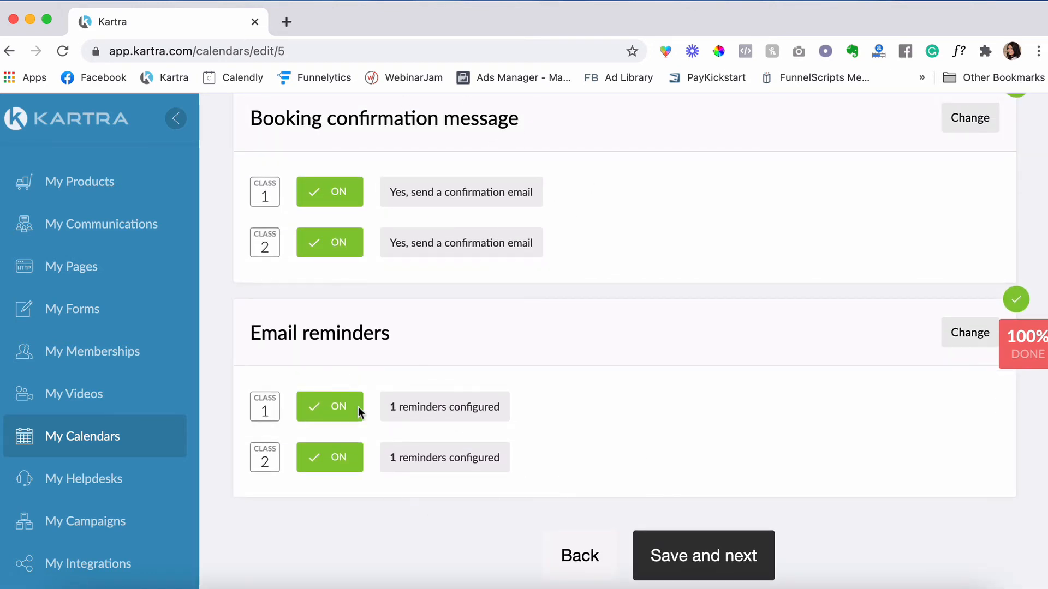
scroll(786, 438, "down", 2)
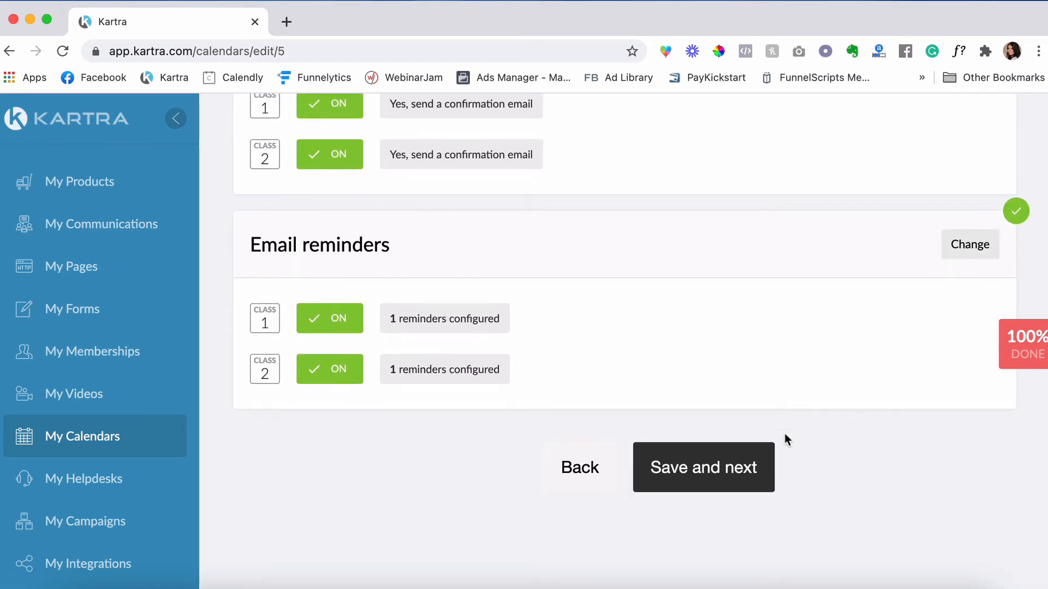
left_click(719, 469)
- Allow registrants to cancel sessions, save instant session approval, and continue to Automations
scroll(512, 268, "up", 6)
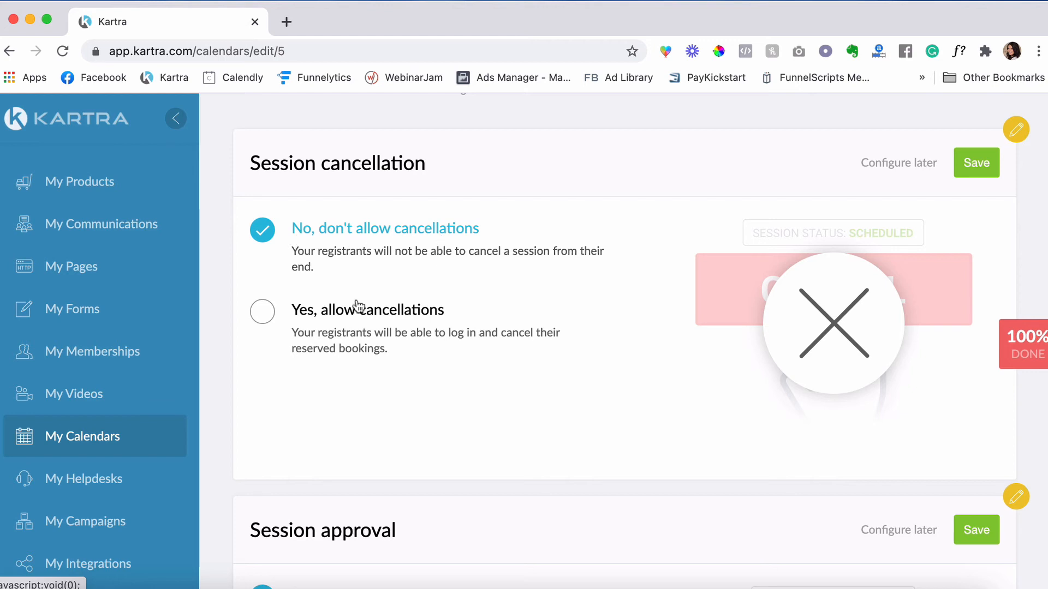
left_click(270, 315)
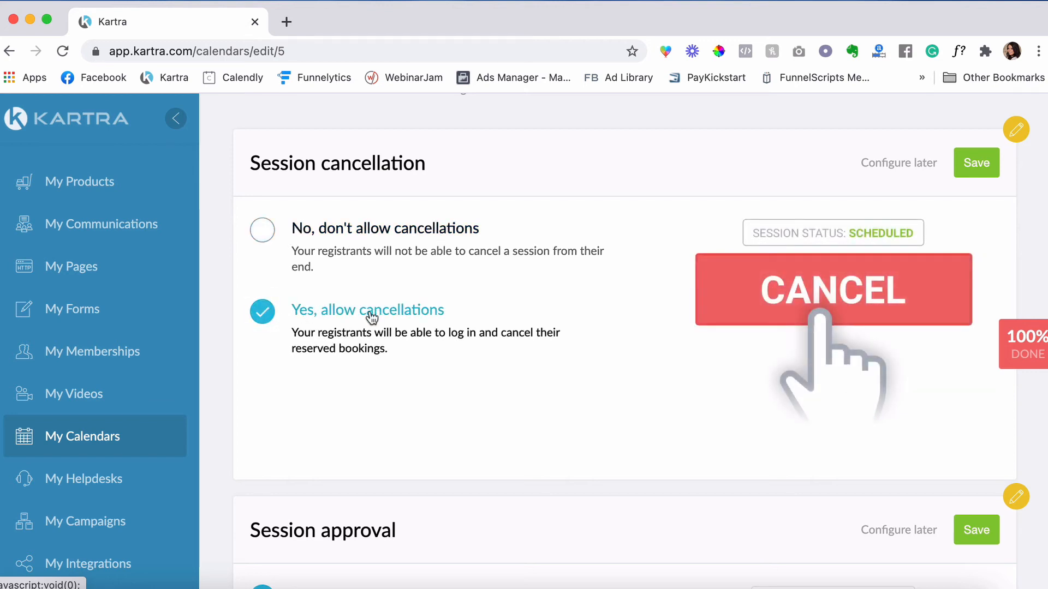
left_click(977, 169)
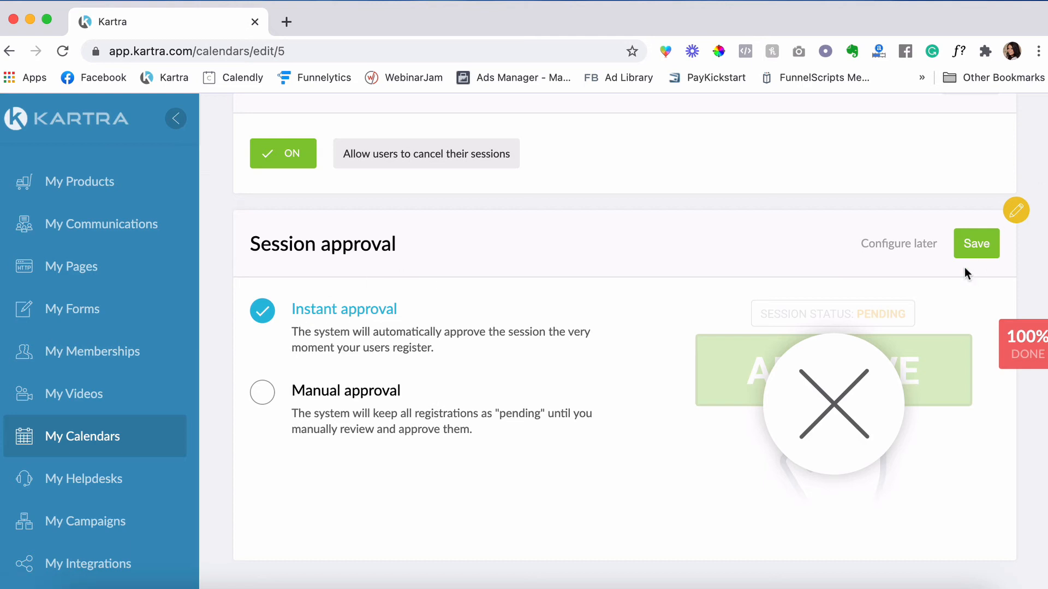
left_click(972, 245)
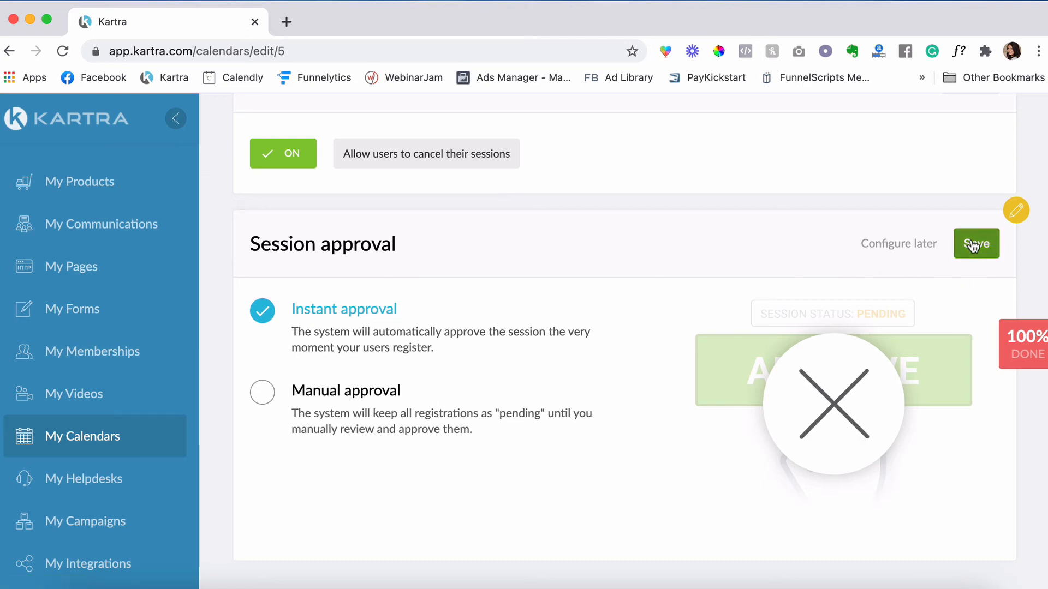
left_click(722, 410)
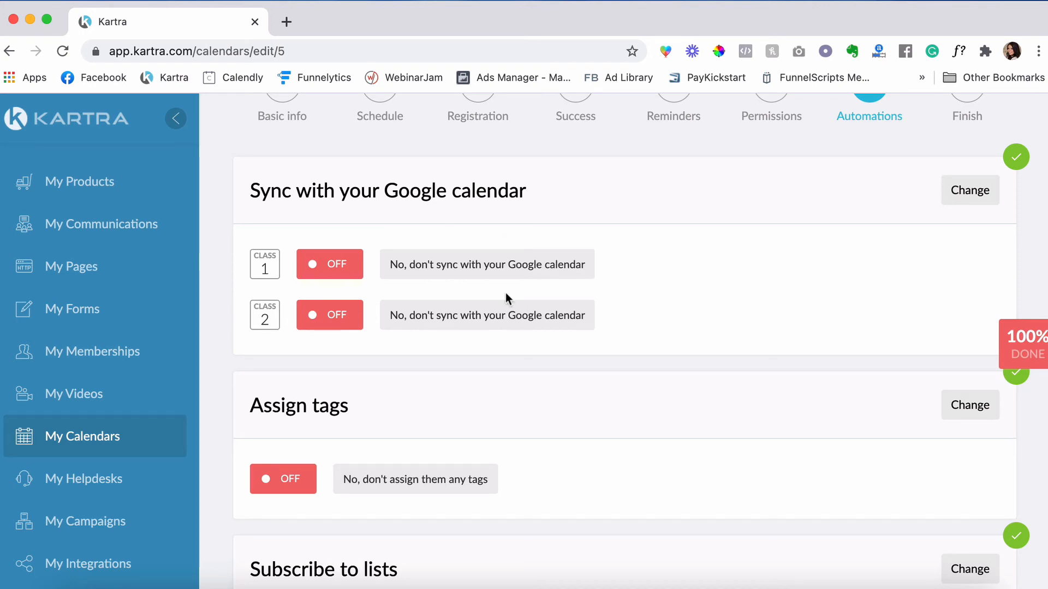
- Leave every automation off and finish setup, reaching the 'Your calendar has been created!' page
scroll(506, 292, "down", 12)
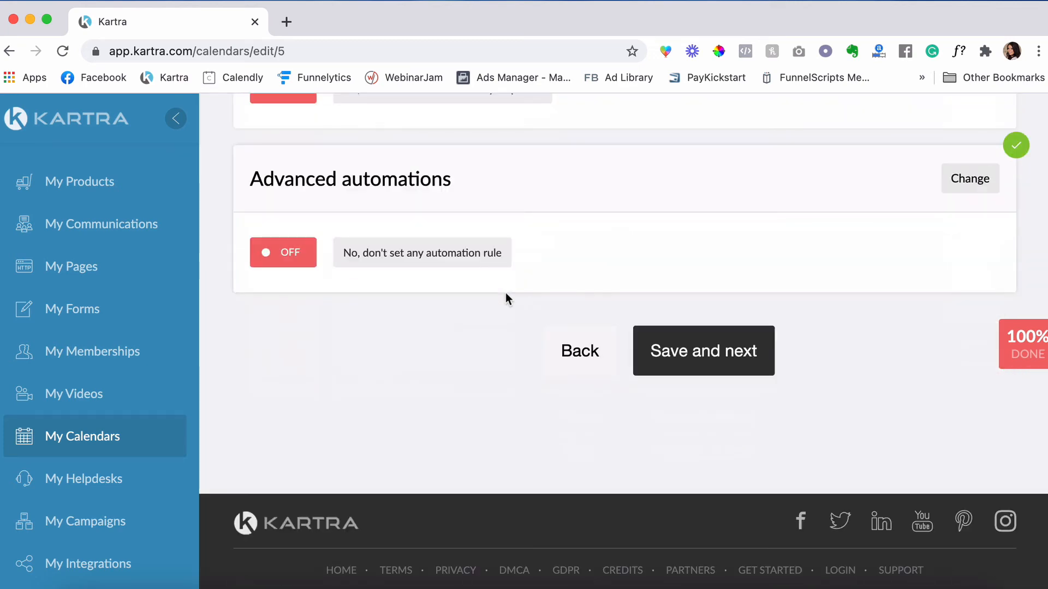
scroll(505, 292, "up", 15)
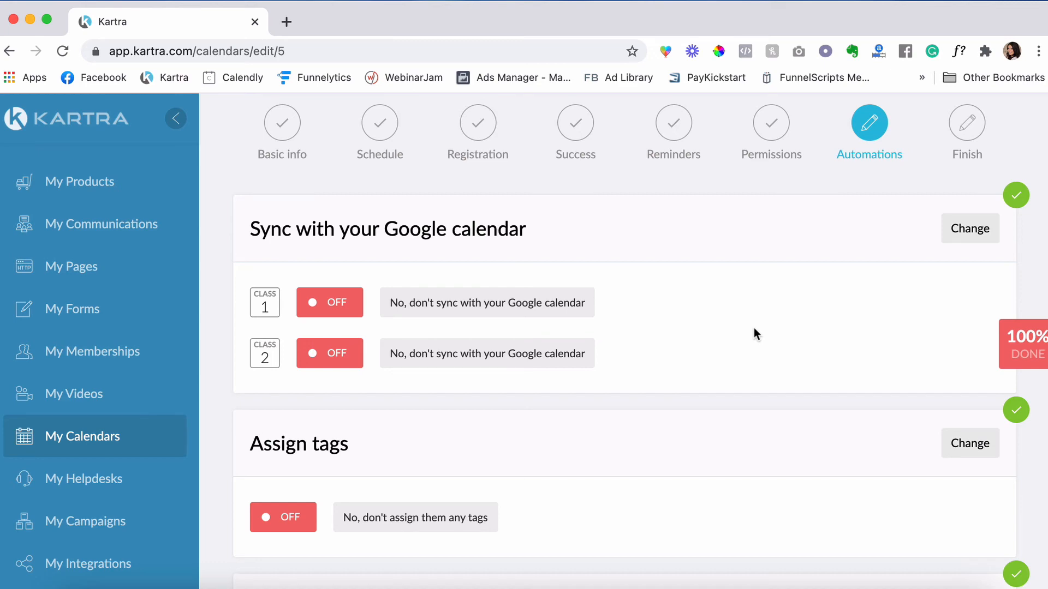
scroll(754, 329, "down", 10)
scroll(754, 333, "down", 2)
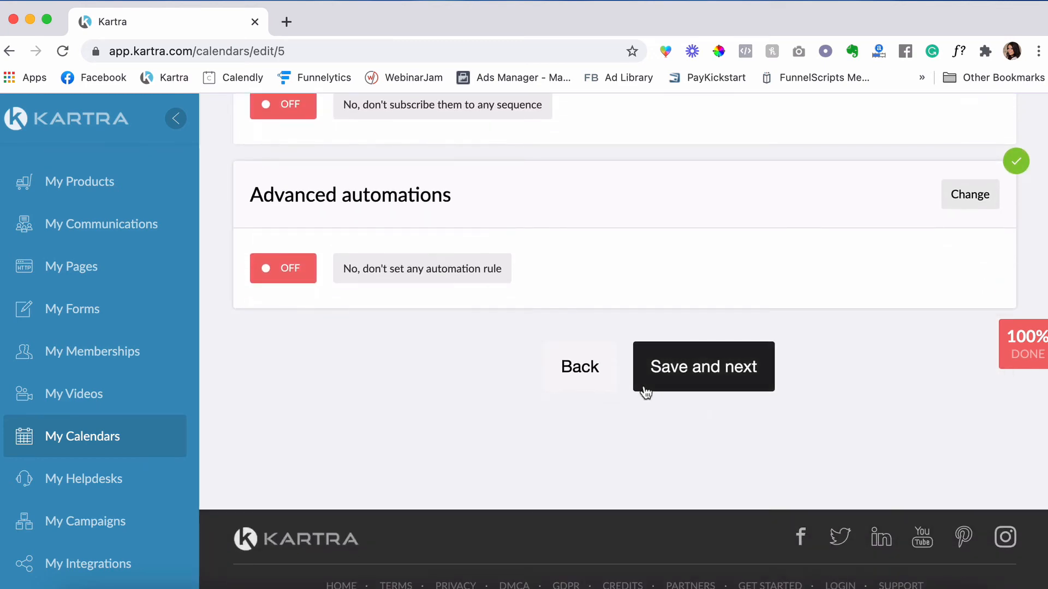
left_click(714, 379)
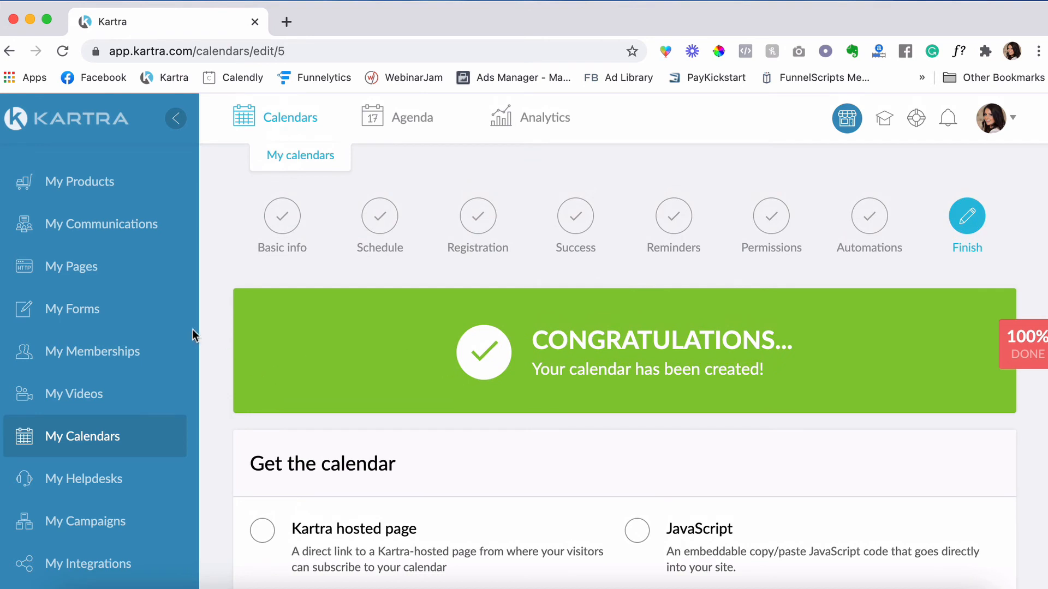
scroll(99, 347, "down", 3)
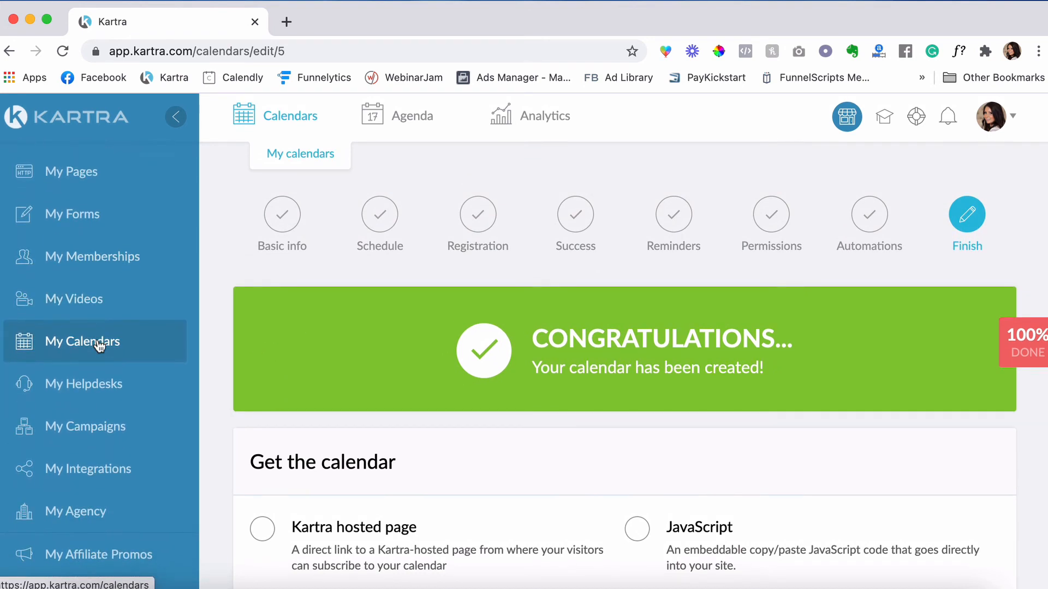
- Search My Integrations for Google, create a Google Calendar integration, and start connecting a Google account
left_click(94, 477)
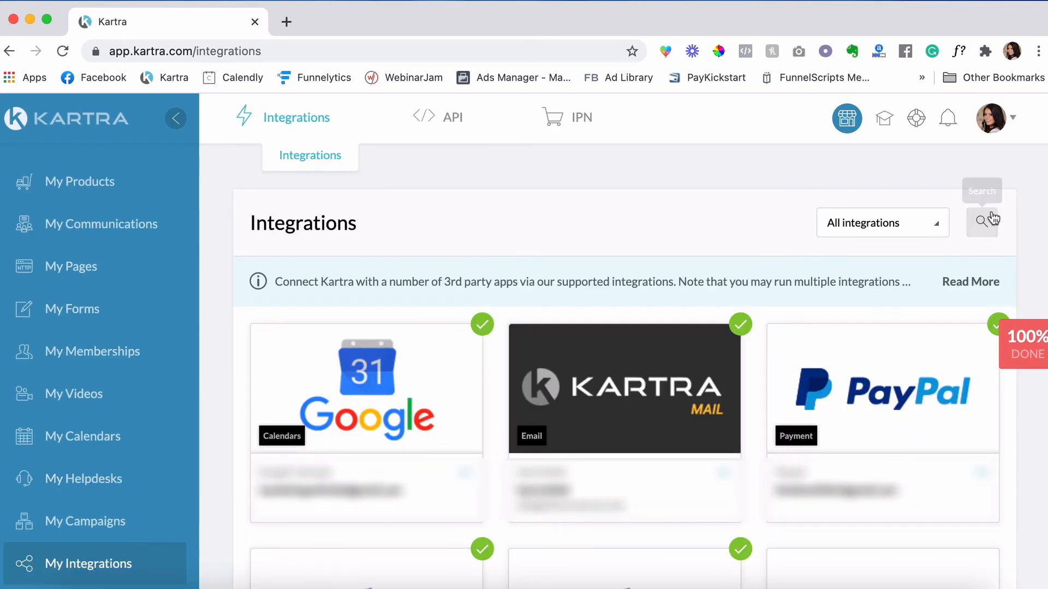
left_click(985, 225)
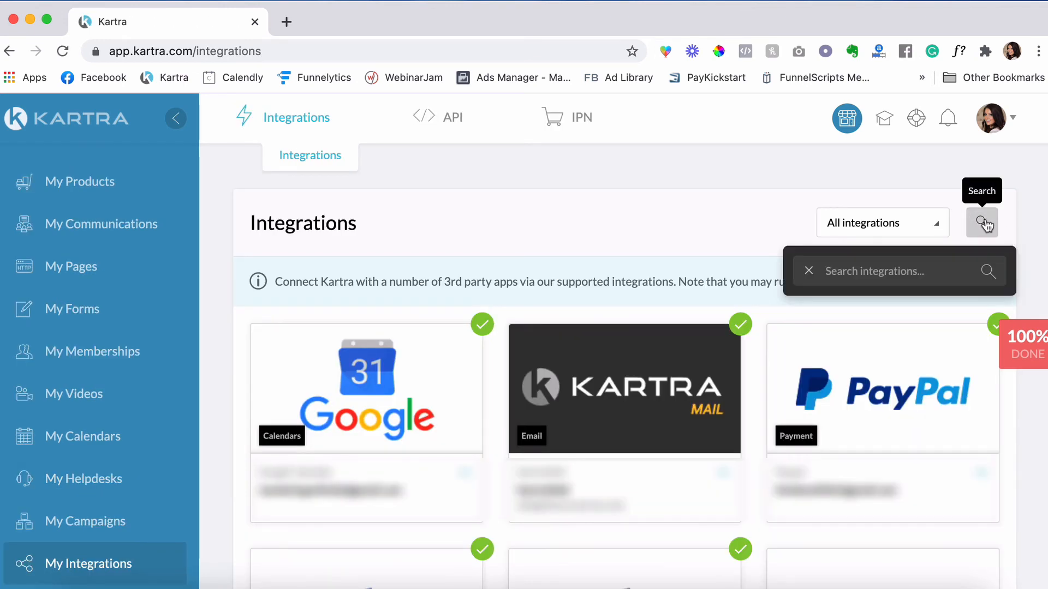
left_click(847, 271)
type("google")
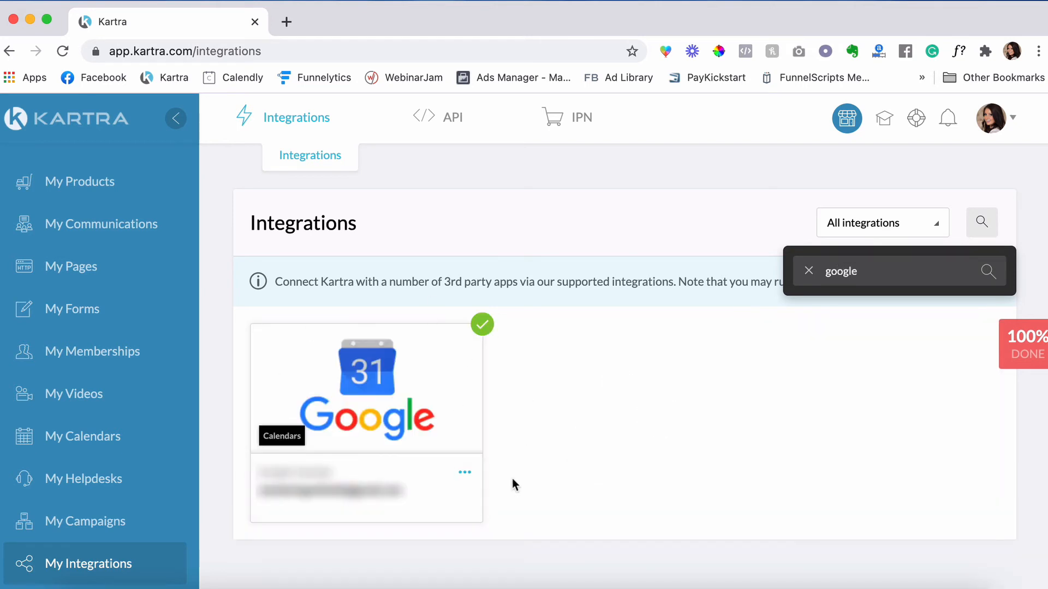
left_click(468, 476)
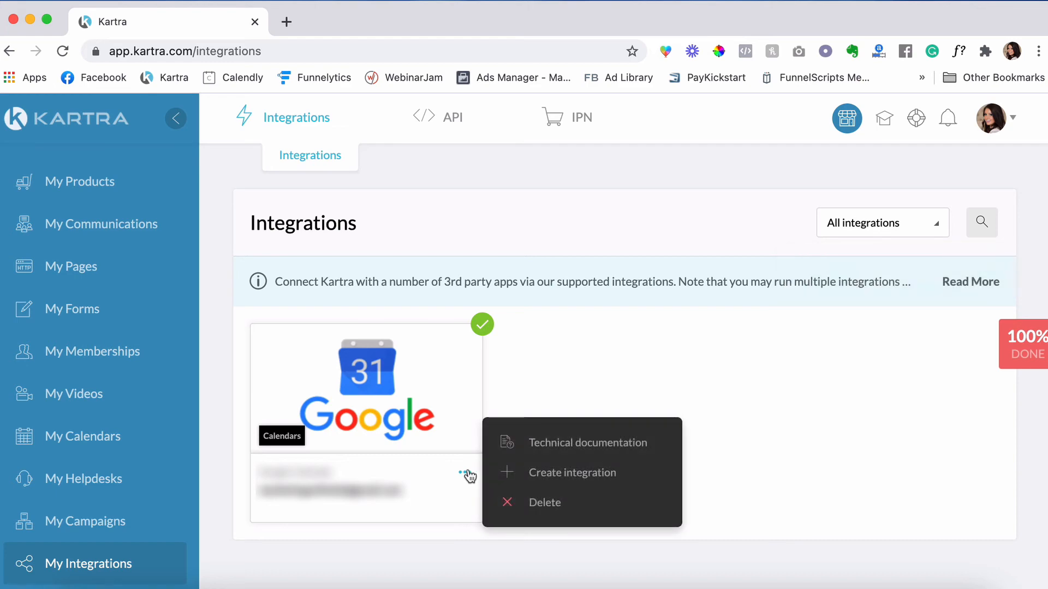
left_click(556, 473)
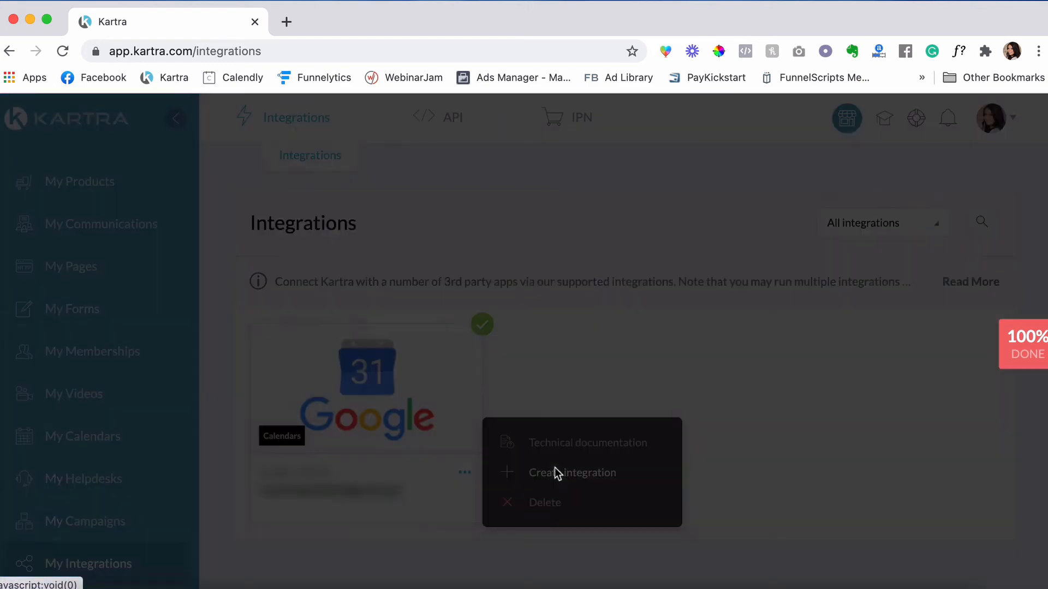
left_click(881, 303)
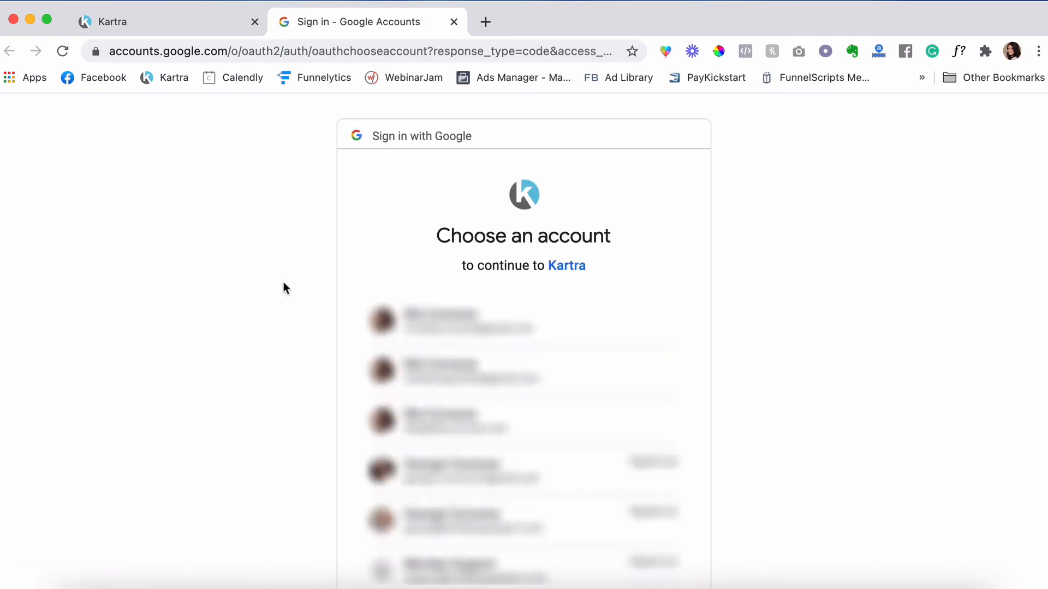
- Sign in with the first Google account and allow Kartra access to its calendars
left_click(446, 319)
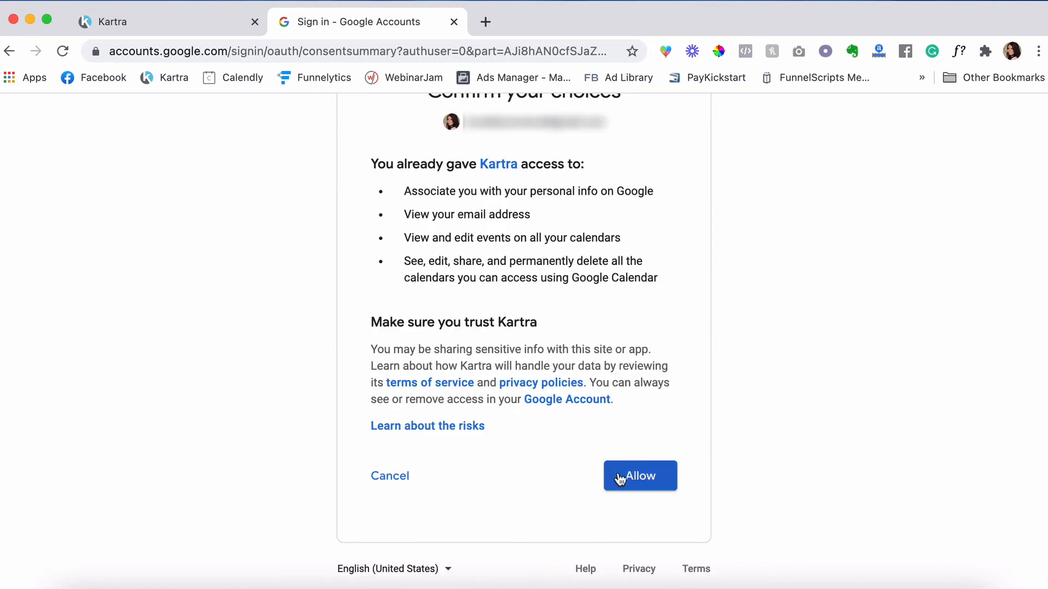
left_click(620, 477)
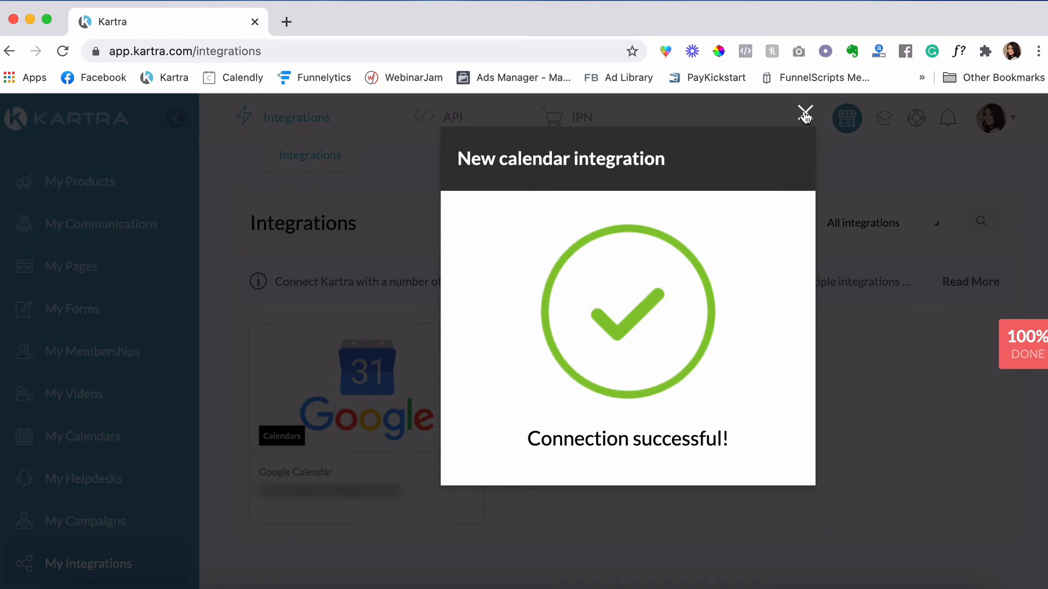
- Dismiss the success message and open Demo Calendar for editing from My Calendars
left_click(805, 114)
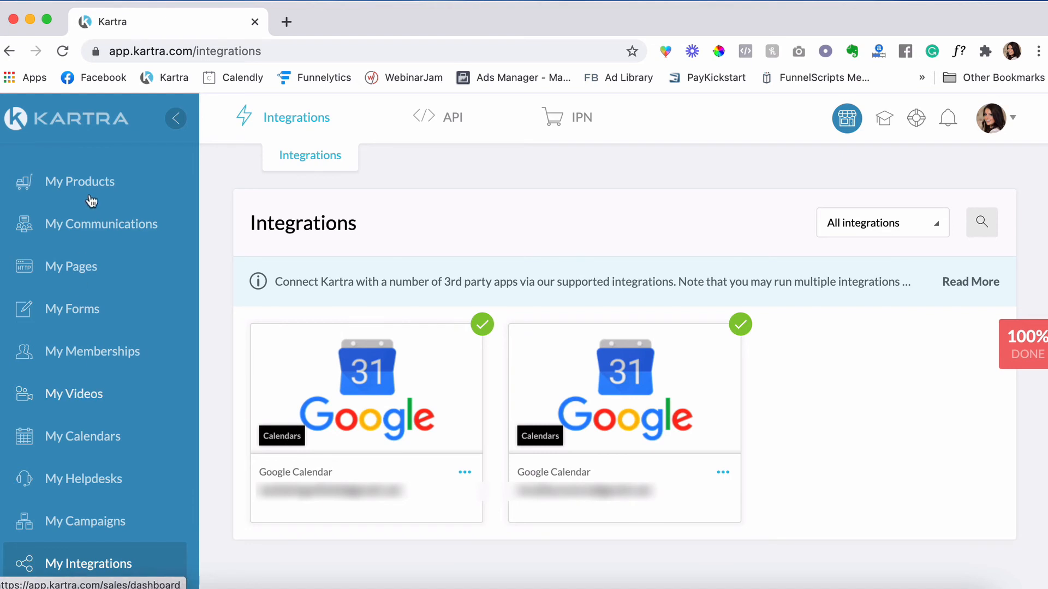
left_click(69, 440)
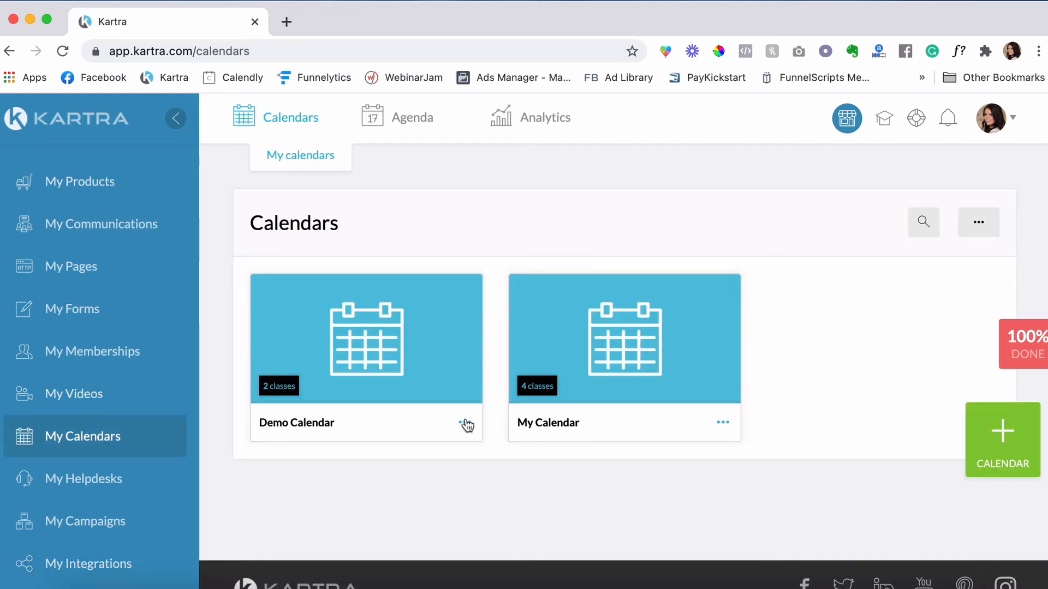
left_click(464, 423)
left_click(540, 453)
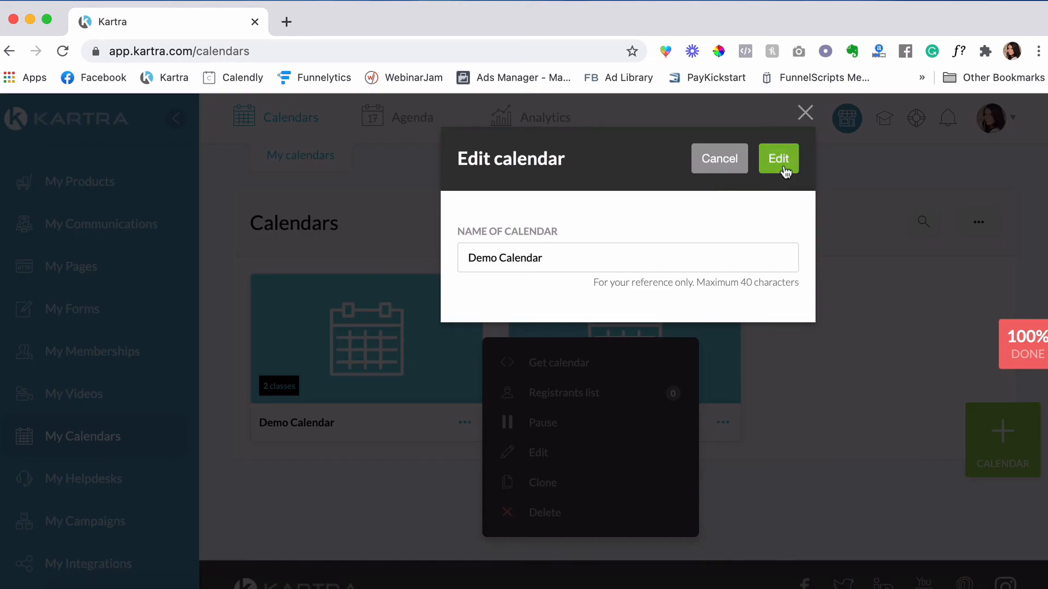
left_click(779, 164)
- Advance through basic info, schedule, success message and reminders to the Automations step
left_click(639, 507)
scroll(640, 506, "down", 3)
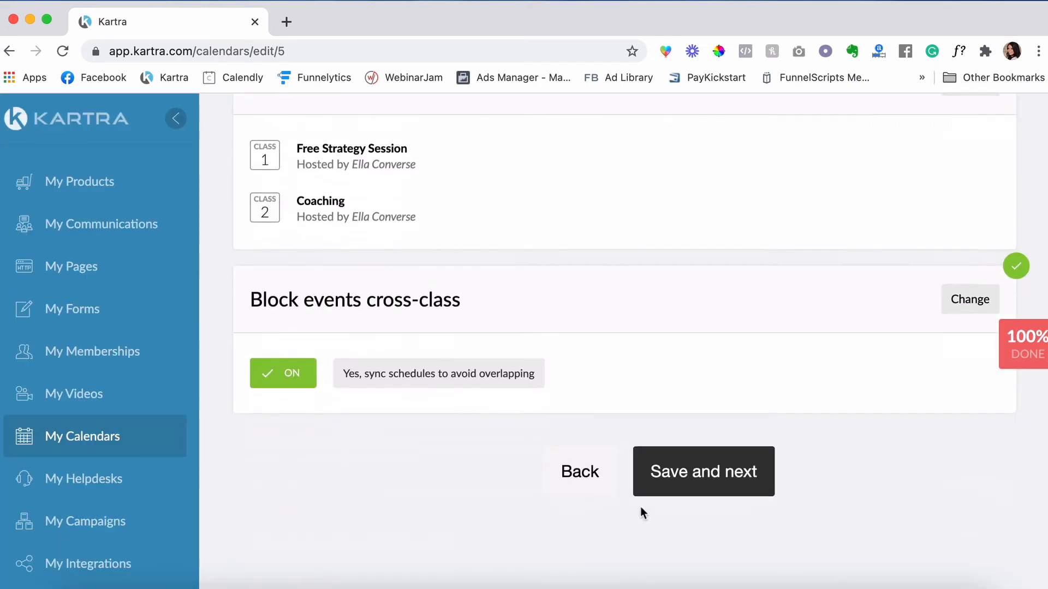
left_click(703, 466)
left_click(706, 468)
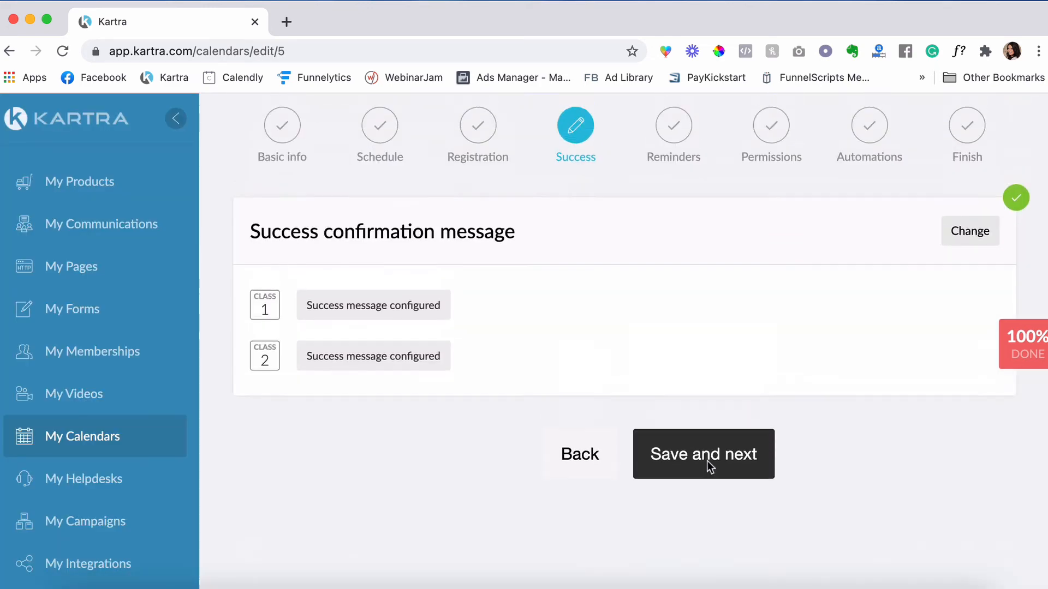
left_click(706, 461)
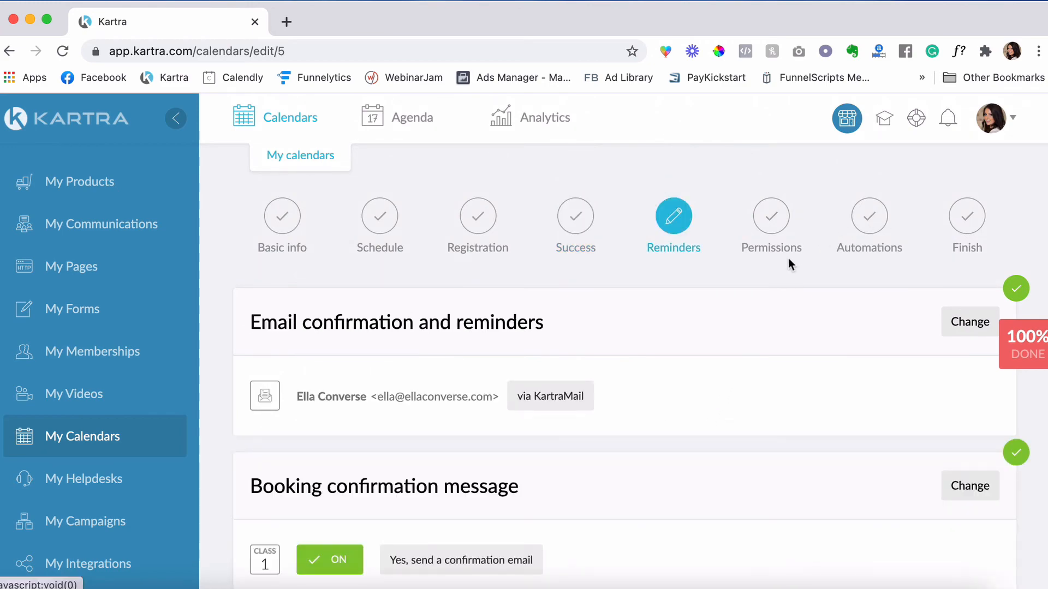
scroll(779, 446, "down", 10)
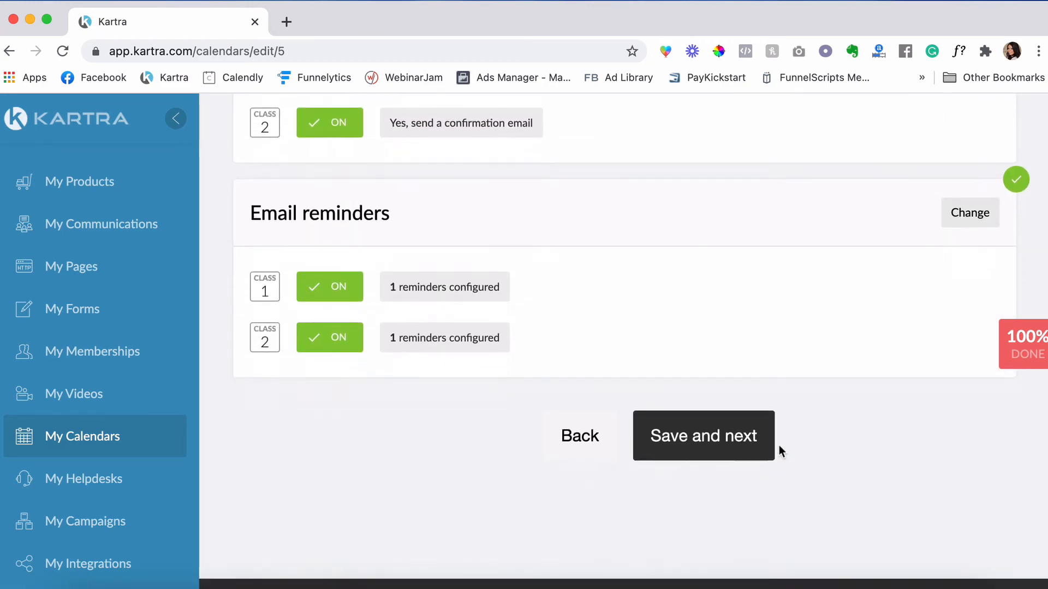
scroll(737, 398, "down", 5)
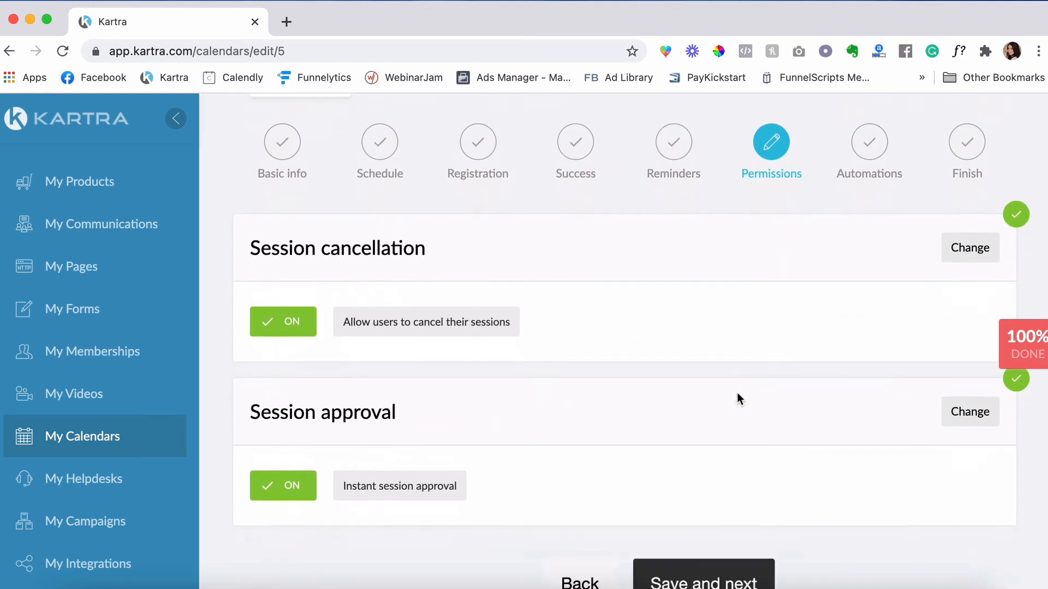
left_click(732, 502)
scroll(485, 439, "down", 2)
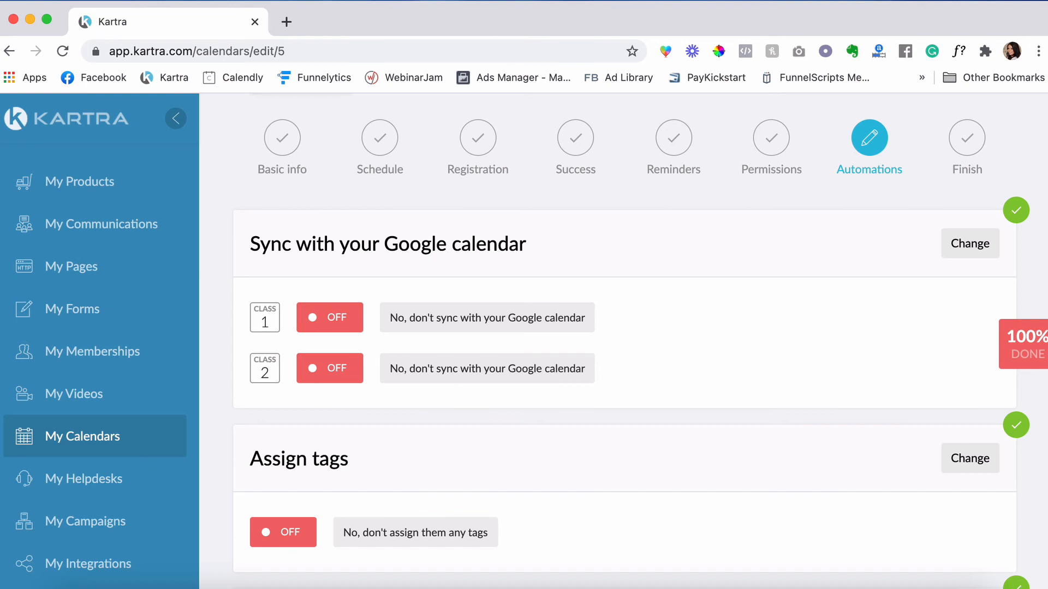
- Sync Class 1 with the connected Google account's calendar and save
left_click(970, 247)
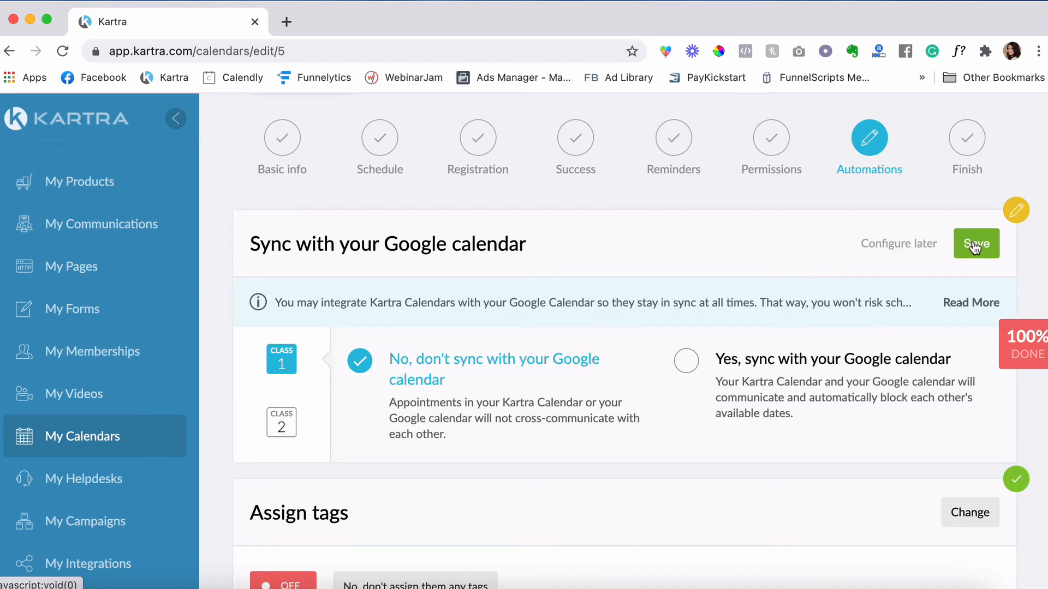
left_click(843, 364)
scroll(601, 371, "down", 3)
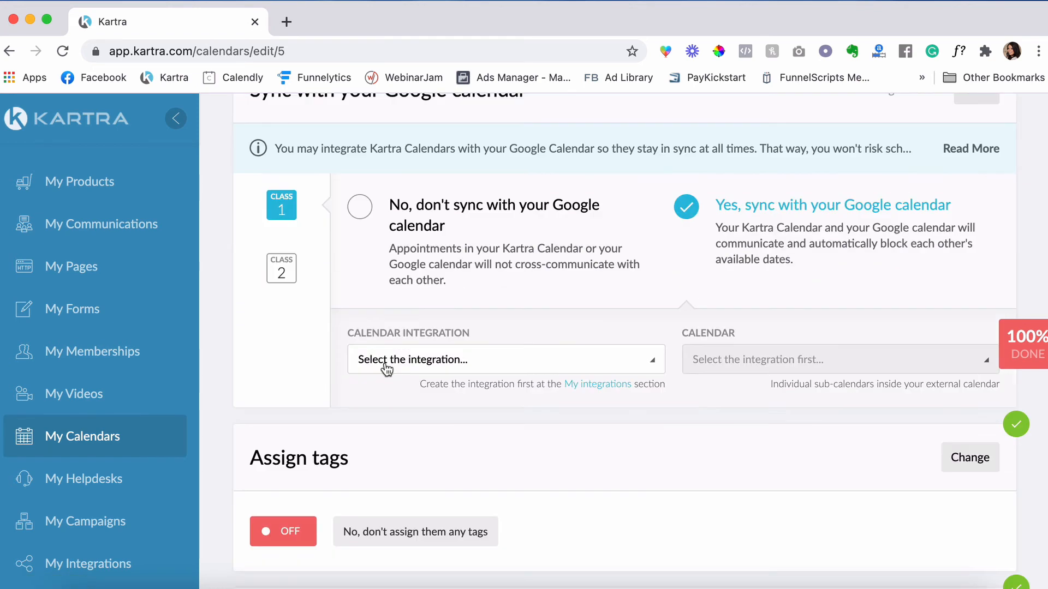
left_click(386, 364)
left_click(440, 457)
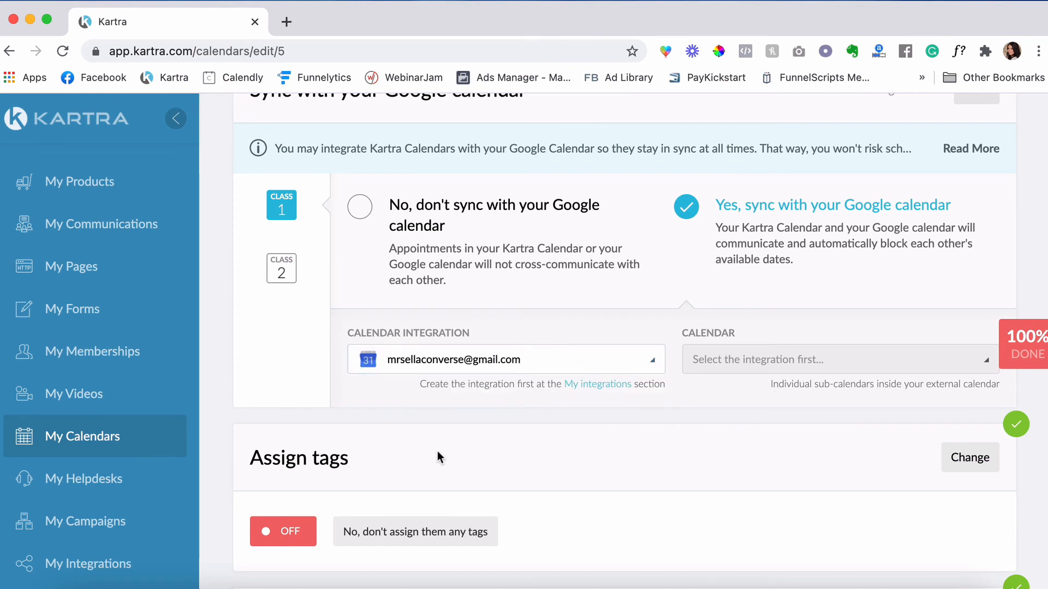
left_click(806, 359)
left_click(773, 421)
scroll(773, 421, "up", 3)
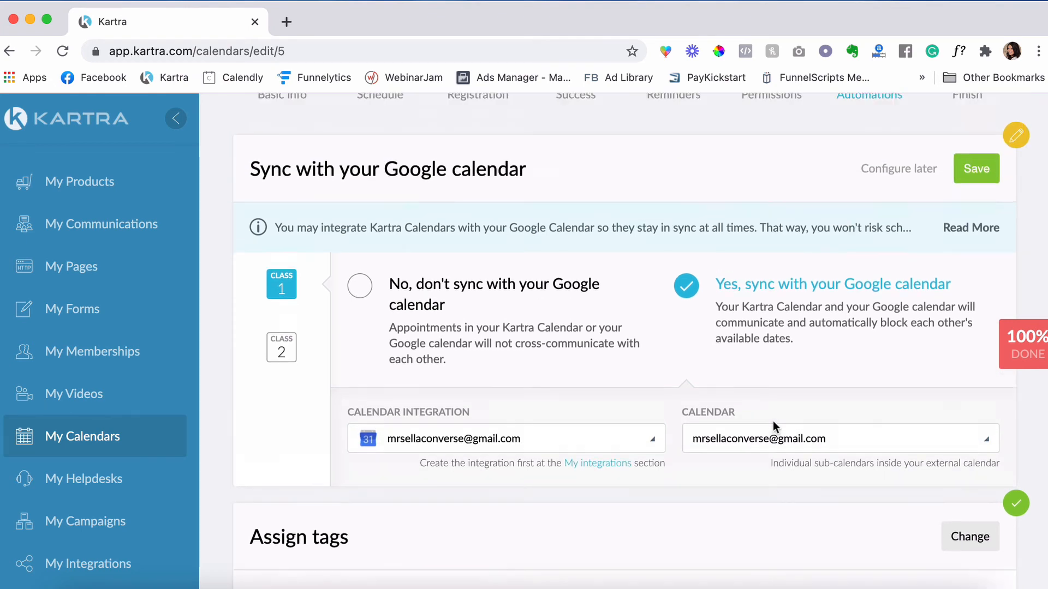
left_click(981, 187)
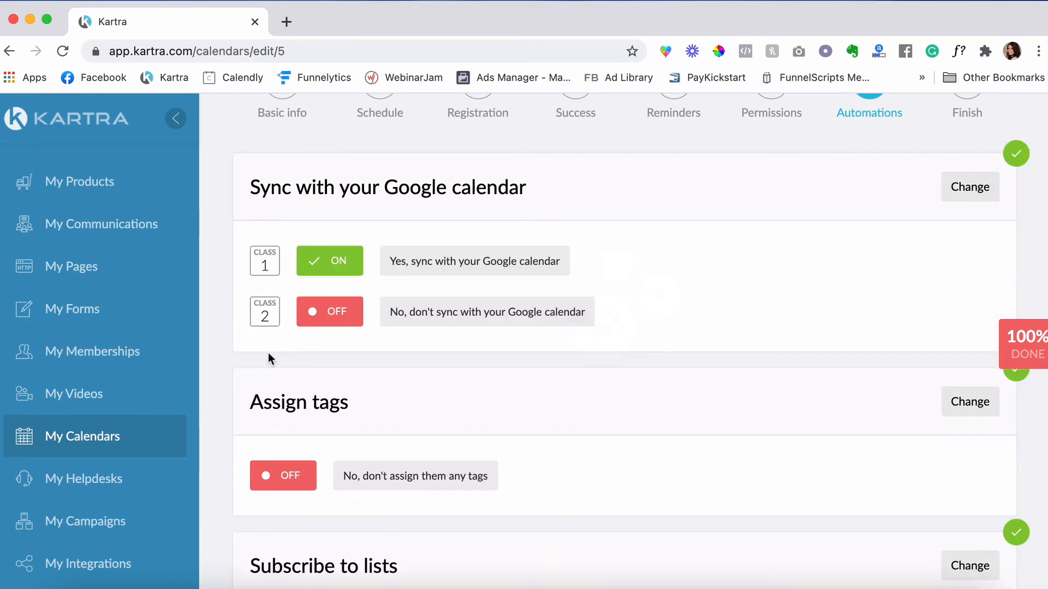
- Sync Class 2 with the same Google account and calendar, then save both classes
left_click(966, 187)
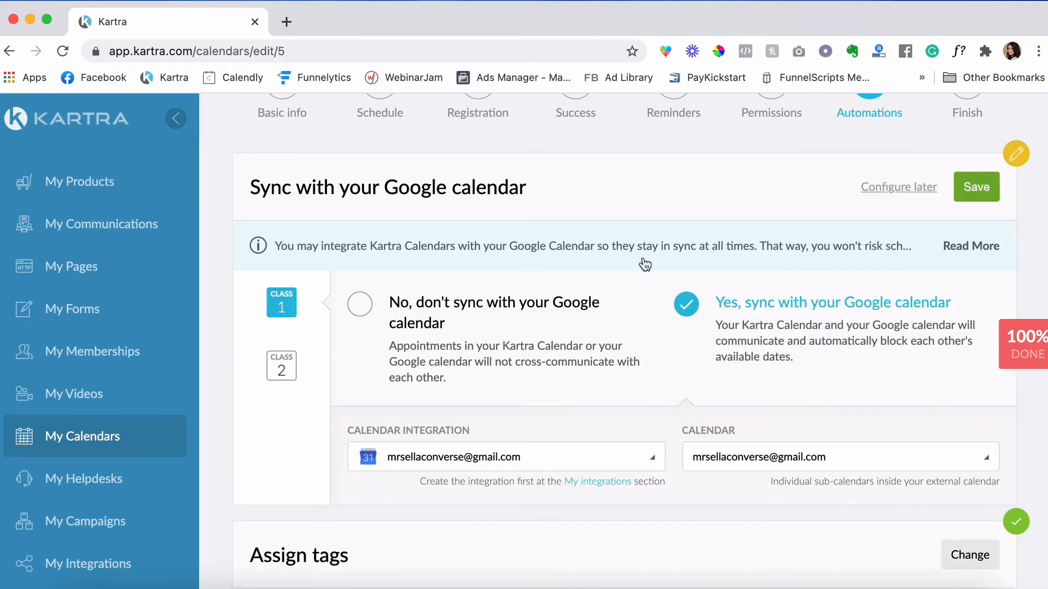
left_click(288, 375)
left_click(755, 343)
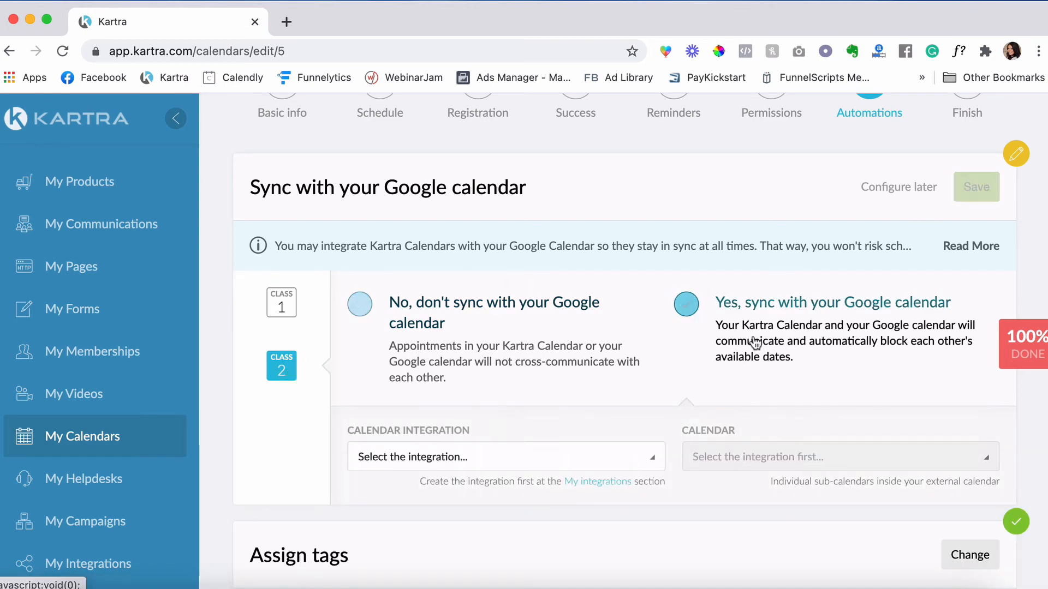
left_click(527, 461)
left_click(486, 554)
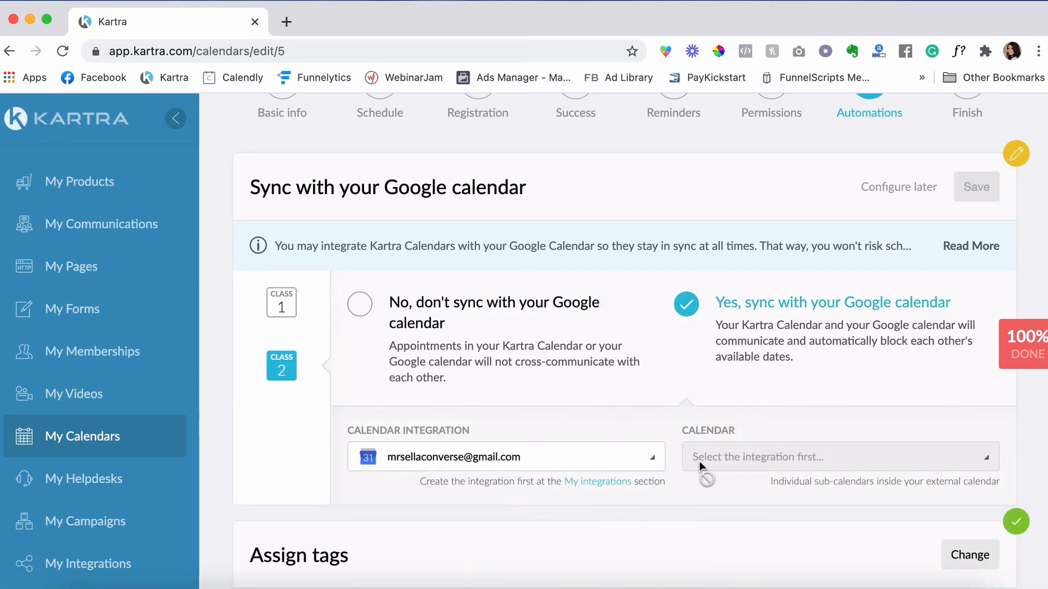
left_click(700, 465)
left_click(723, 518)
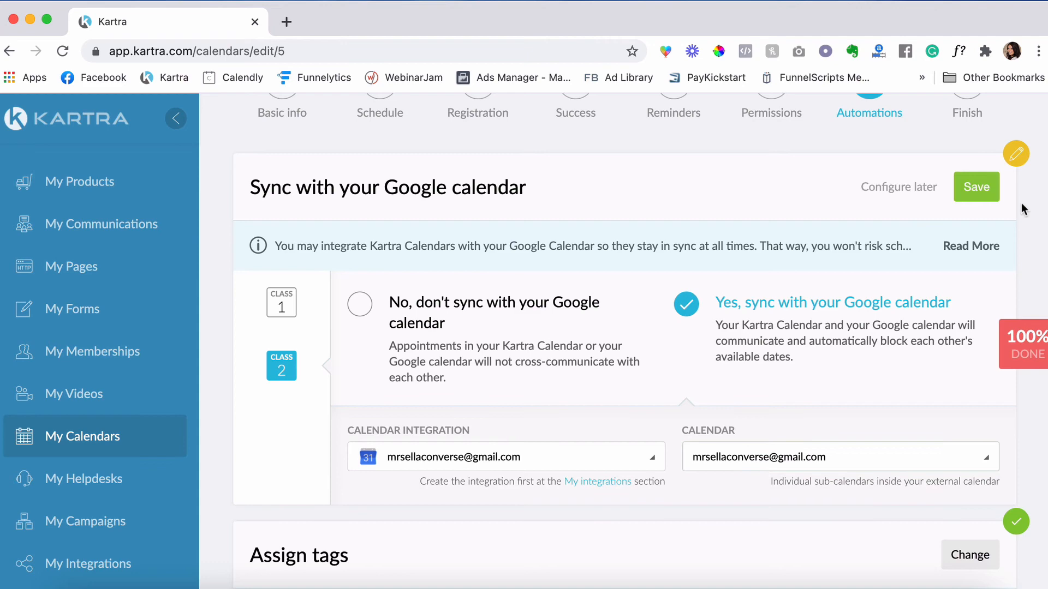
left_click(983, 191)
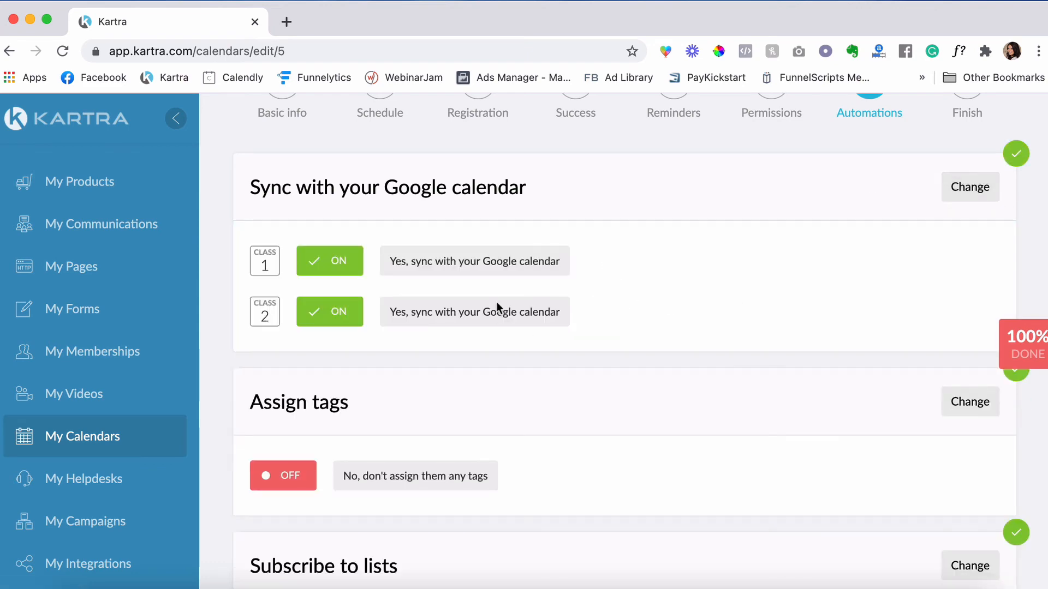
scroll(695, 328, "up", 2)
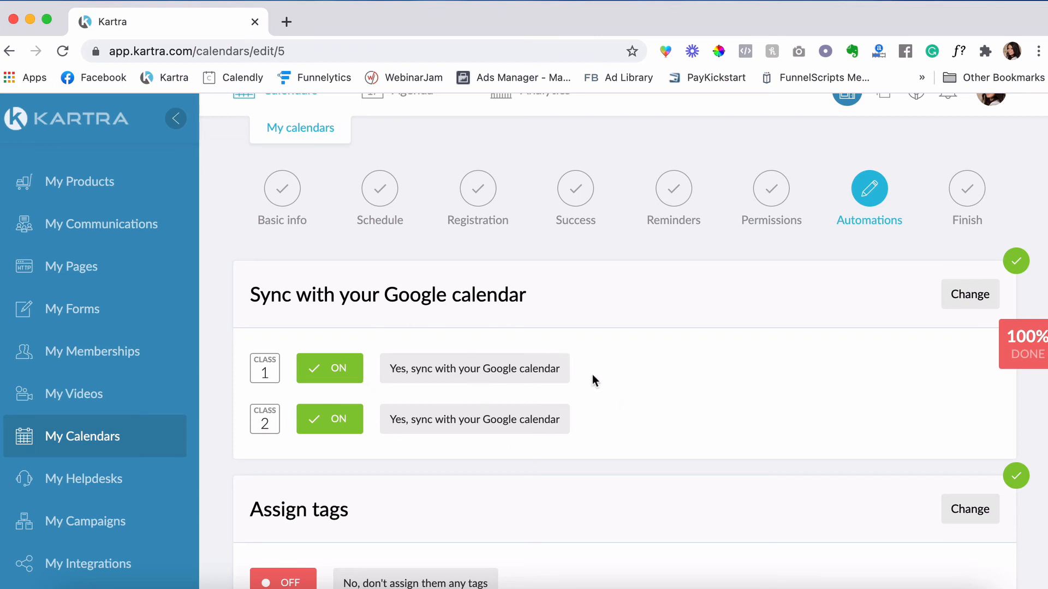
scroll(593, 376, "down", 3)
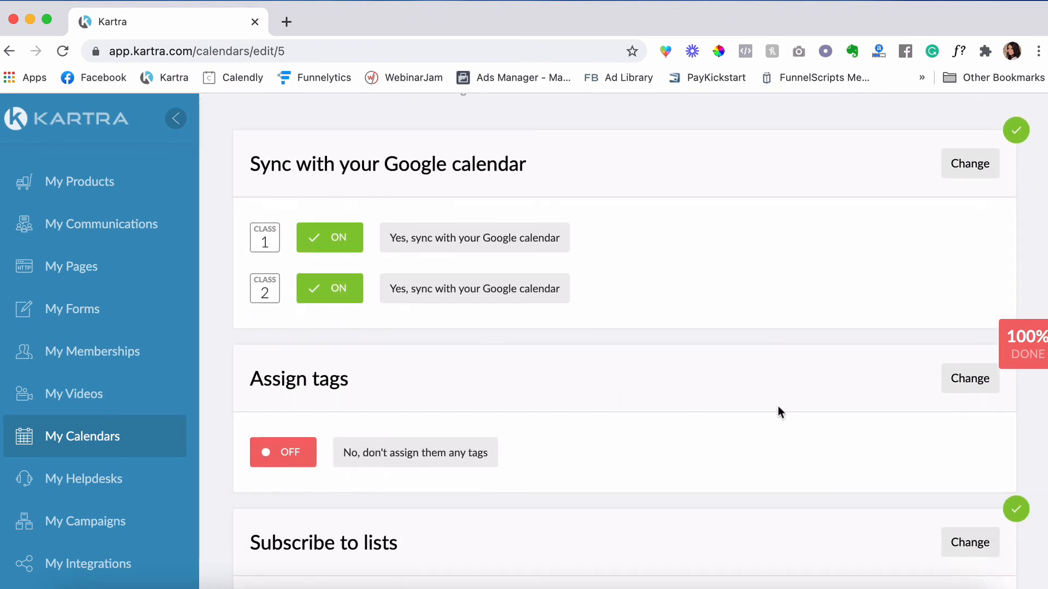
scroll(903, 313, "down", 1)
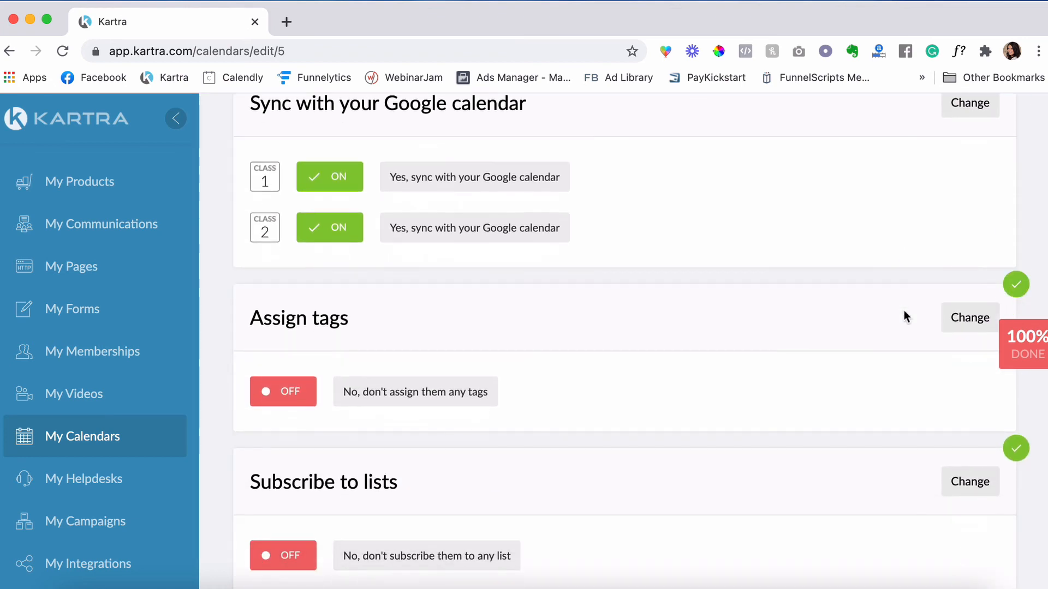
- Tag everyone who books this calendar with the zoom meeting tag and save
left_click(963, 325)
left_click(639, 385)
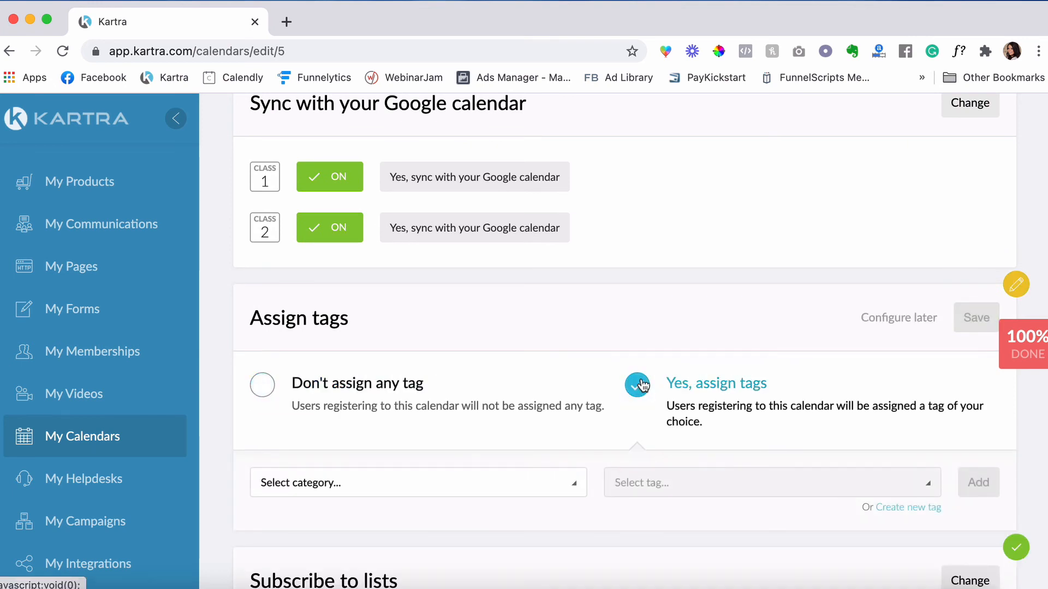
left_click(496, 485)
left_click(499, 203)
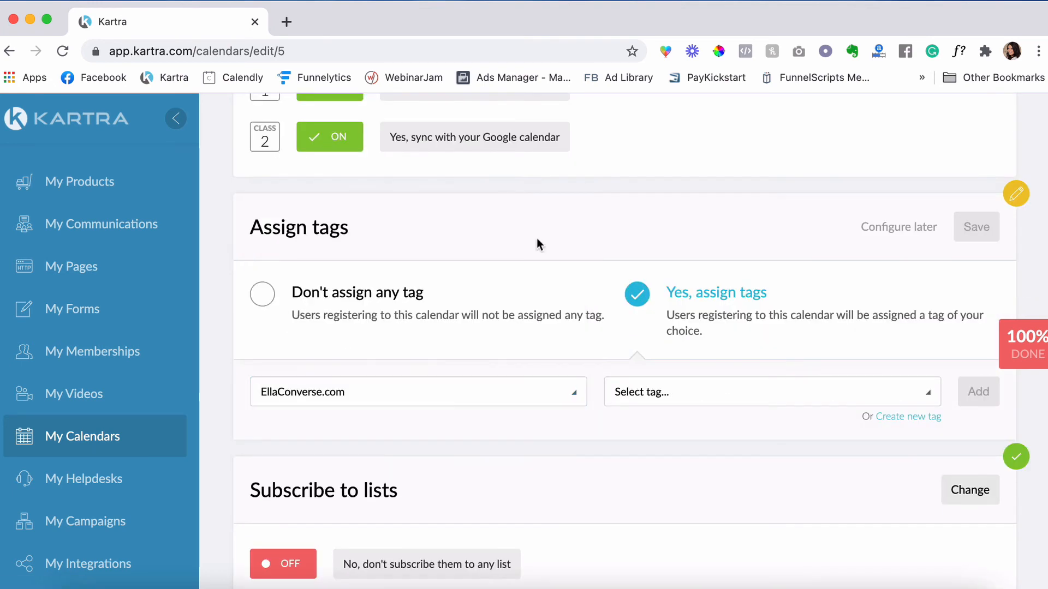
left_click(680, 399)
left_click(682, 543)
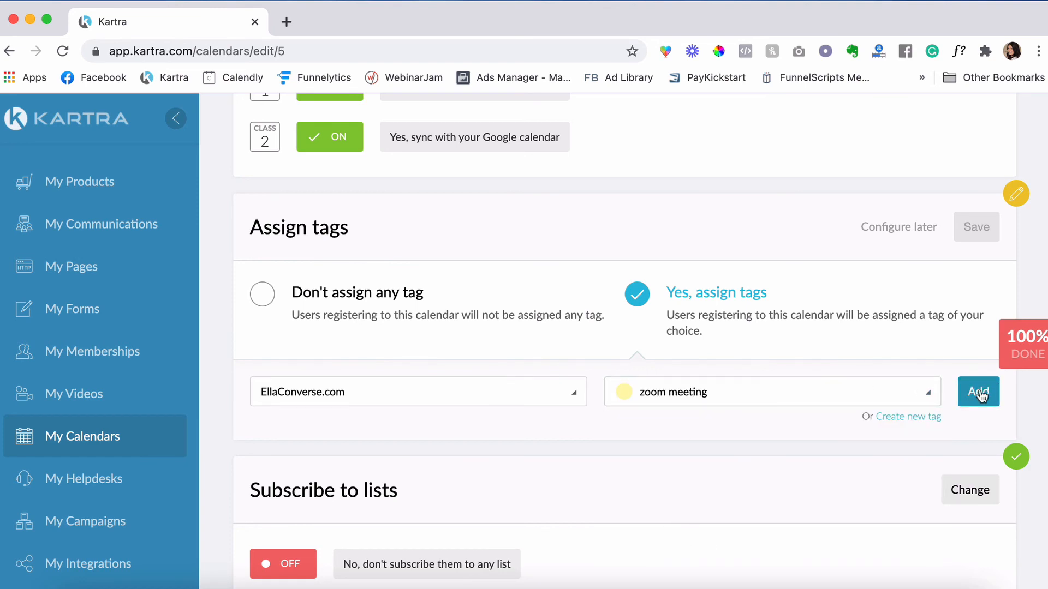
left_click(979, 393)
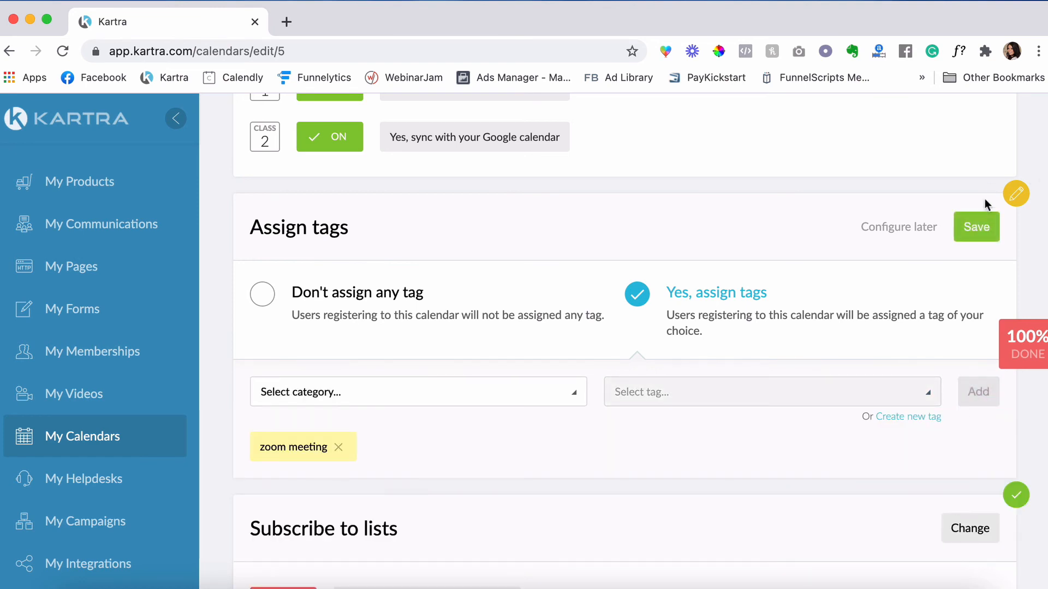
left_click(989, 226)
- Save the automations to finish creating the calendar
scroll(512, 325, "down", 2)
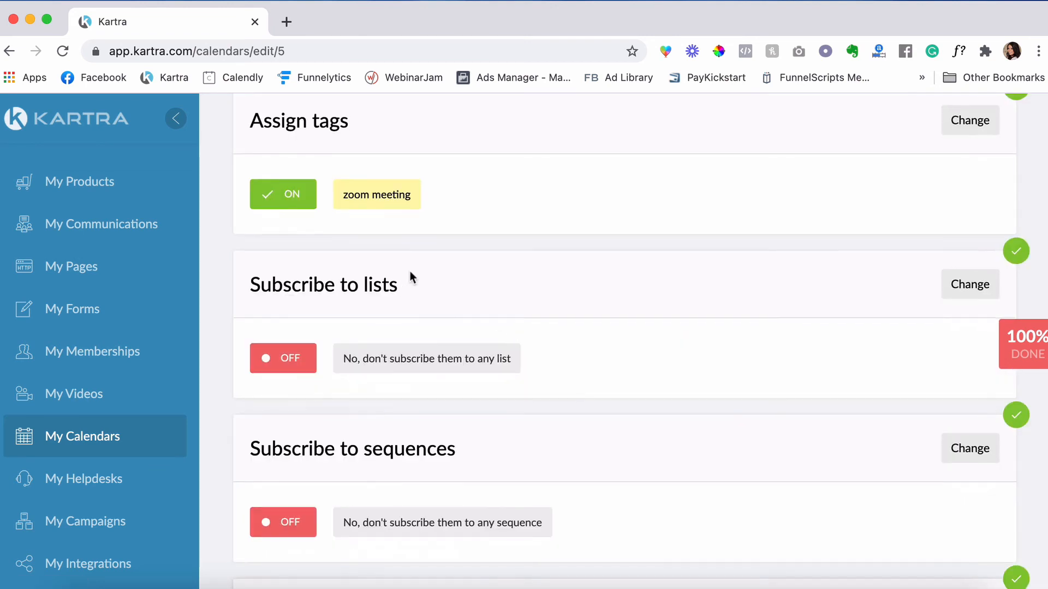
scroll(411, 270, "down", 2)
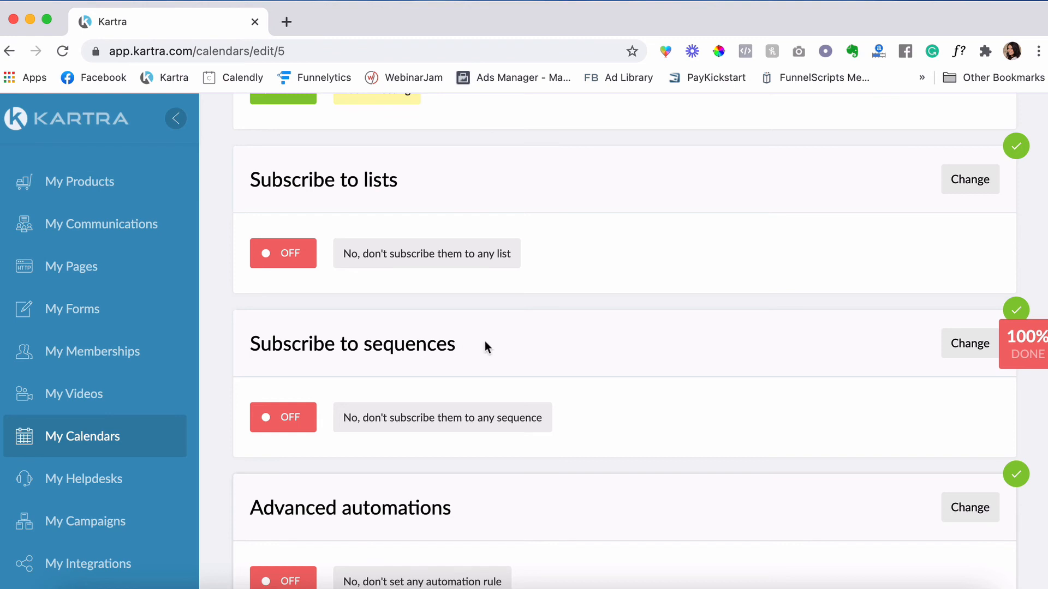
scroll(485, 343, "down", 2)
scroll(591, 414, "up", 3)
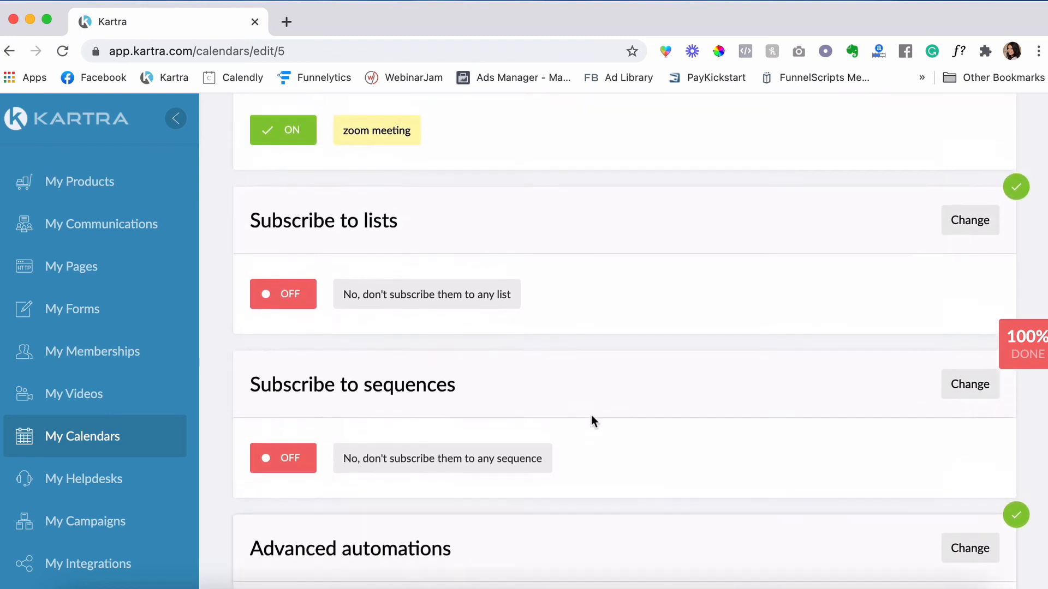
scroll(478, 147, "down", 2)
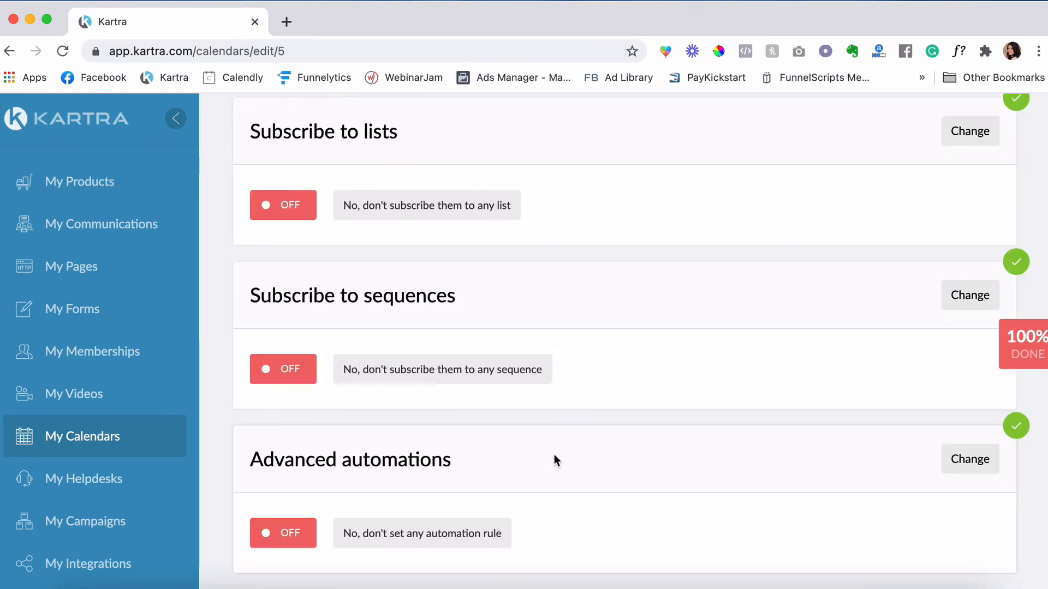
scroll(712, 404, "up", 1)
scroll(713, 407, "down", 1)
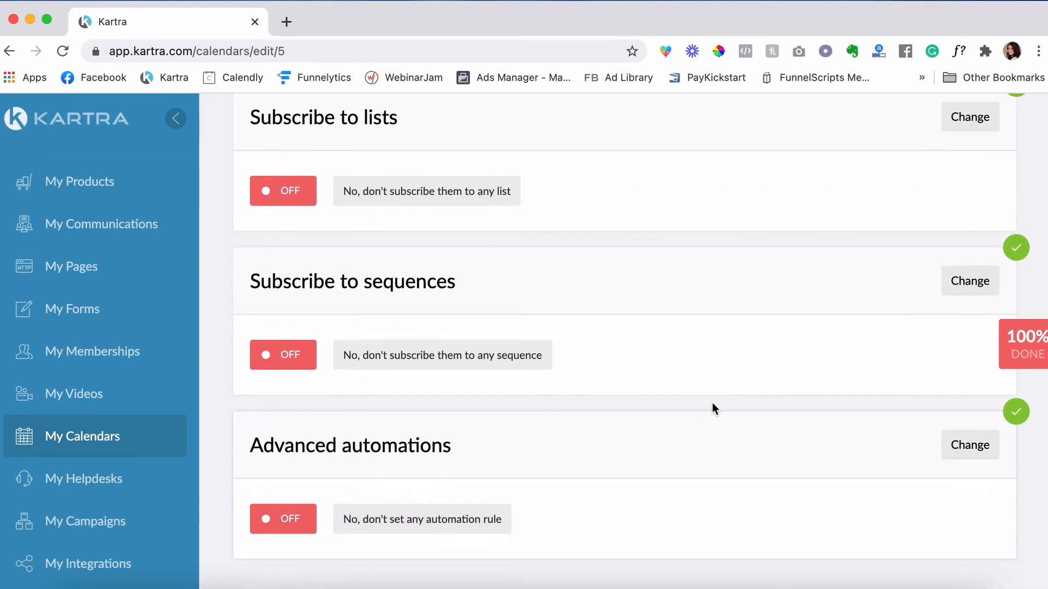
scroll(713, 406, "down", 1)
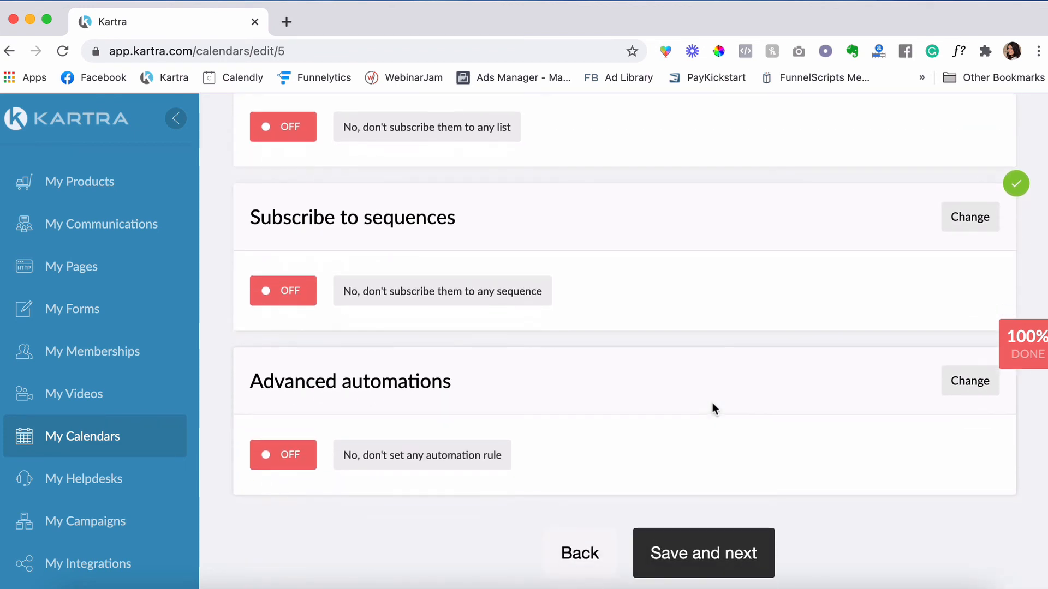
left_click(726, 552)
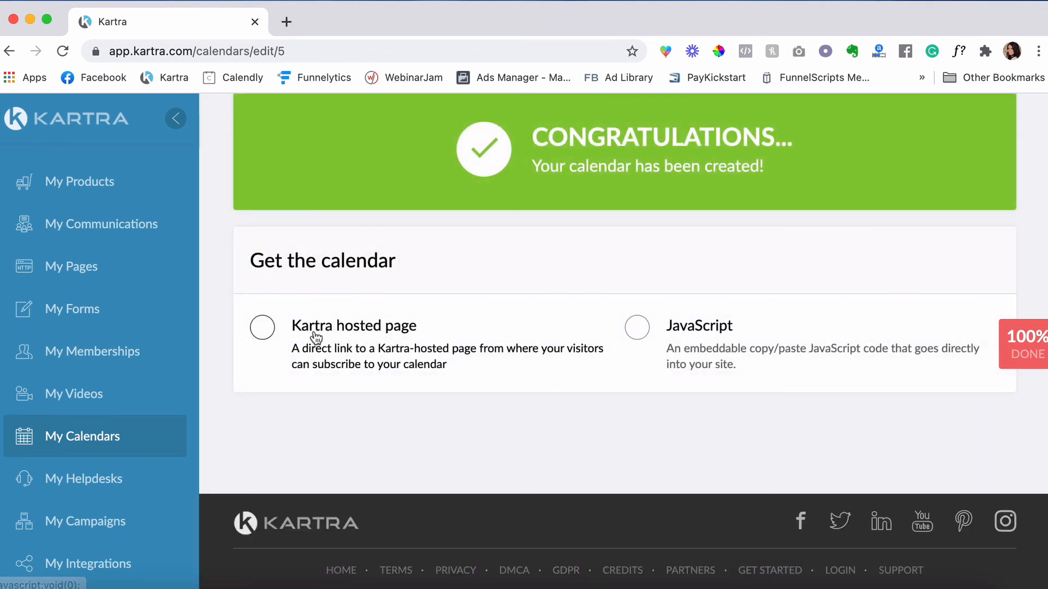
- Select Kartra hosted page, copy its URL and load it in a new browser tab
scroll(335, 330, "up", 1)
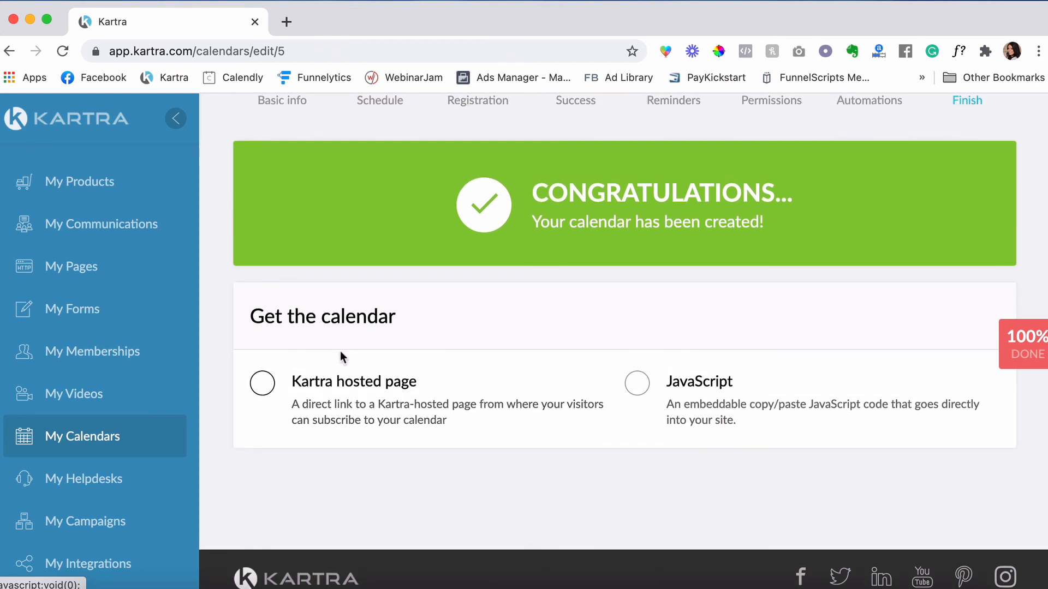
left_click(270, 386)
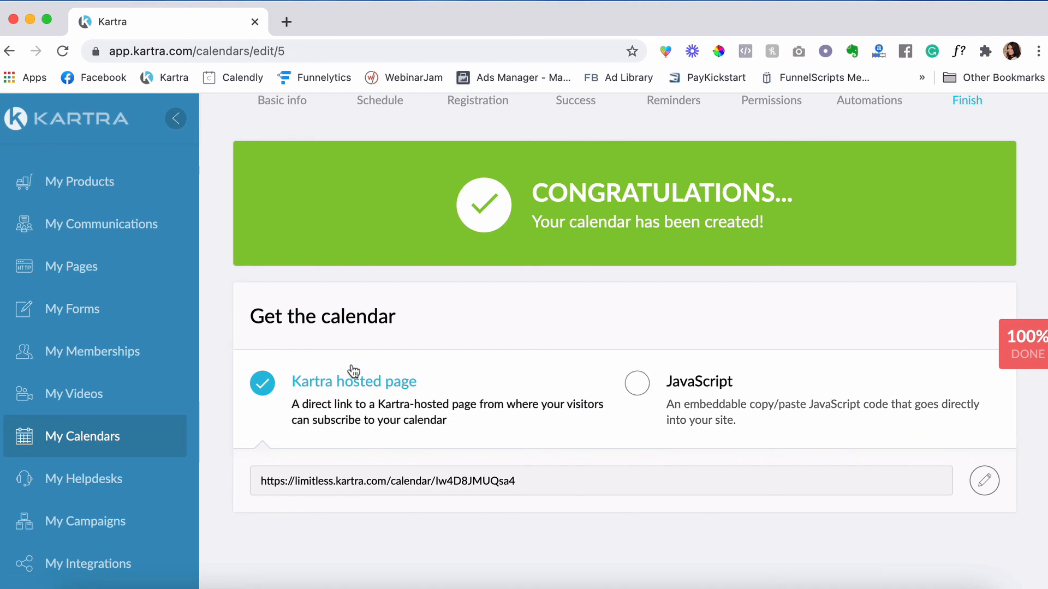
left_click(446, 482)
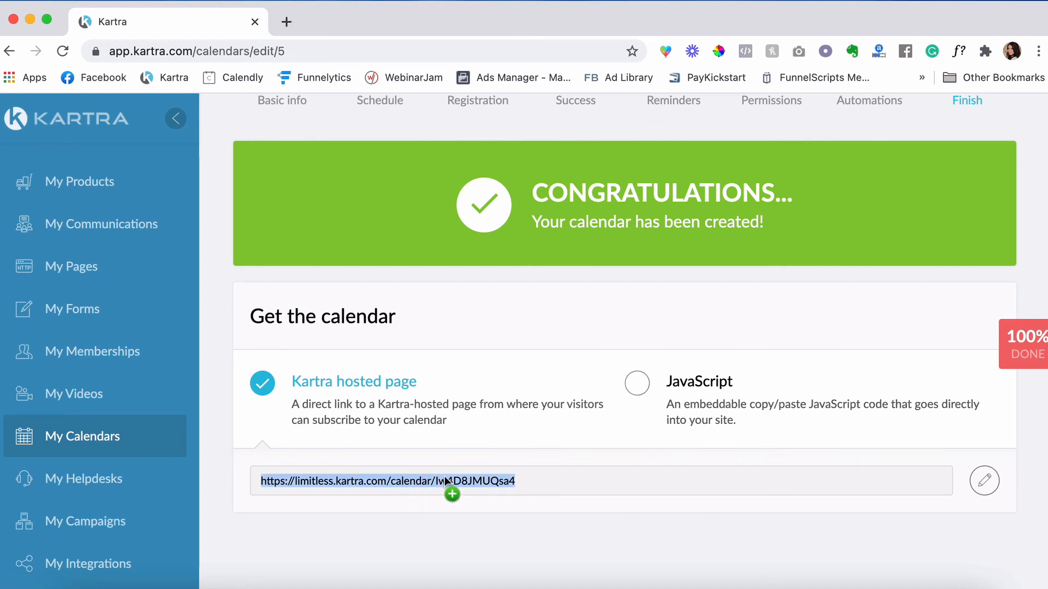
right_click(444, 478)
left_click(475, 440)
left_click(286, 21)
key("super+v")
key("Return")
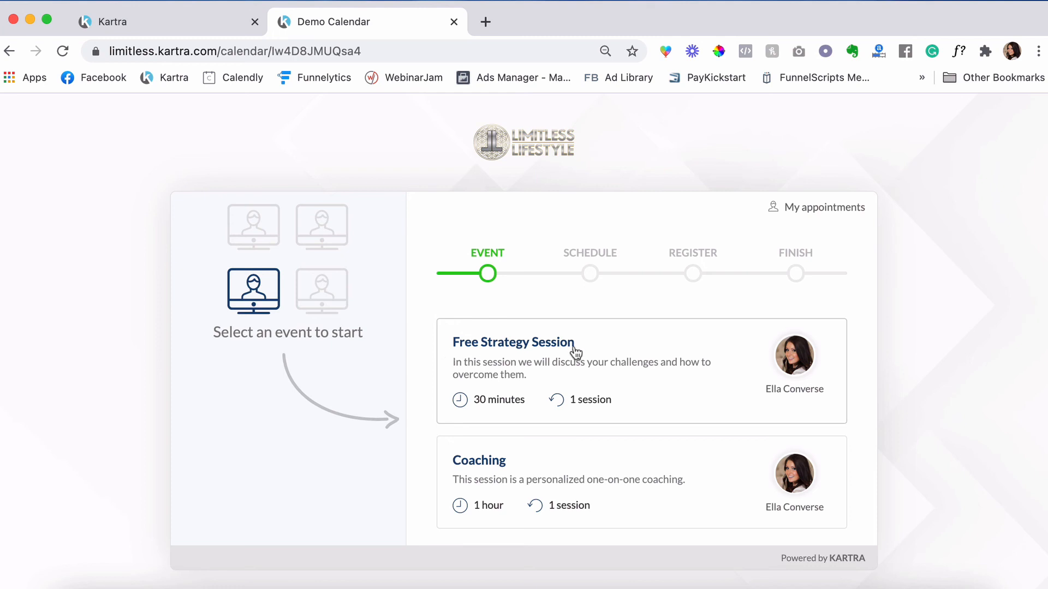
- Start bookings for the Free Strategy Session and the Coaching event, then return to Kartra
left_click(532, 343)
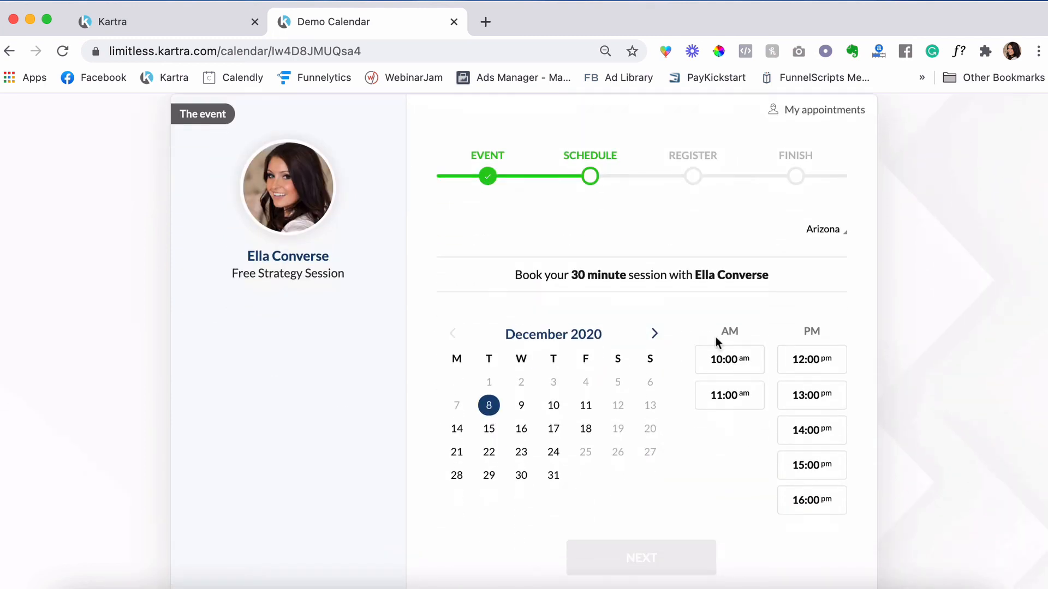
scroll(629, 459, "down", 2)
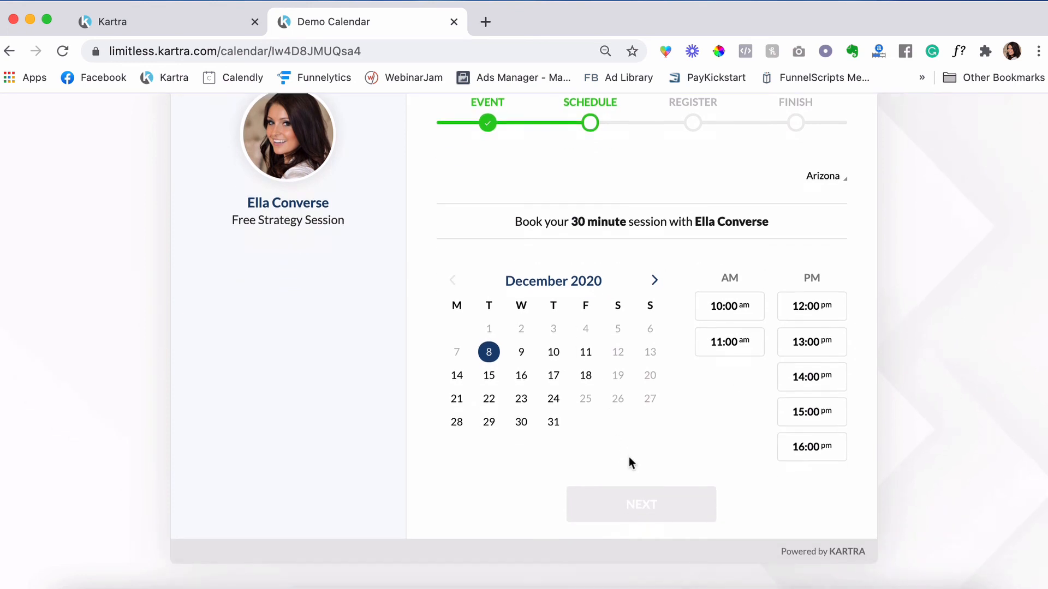
scroll(628, 458, "up", 4)
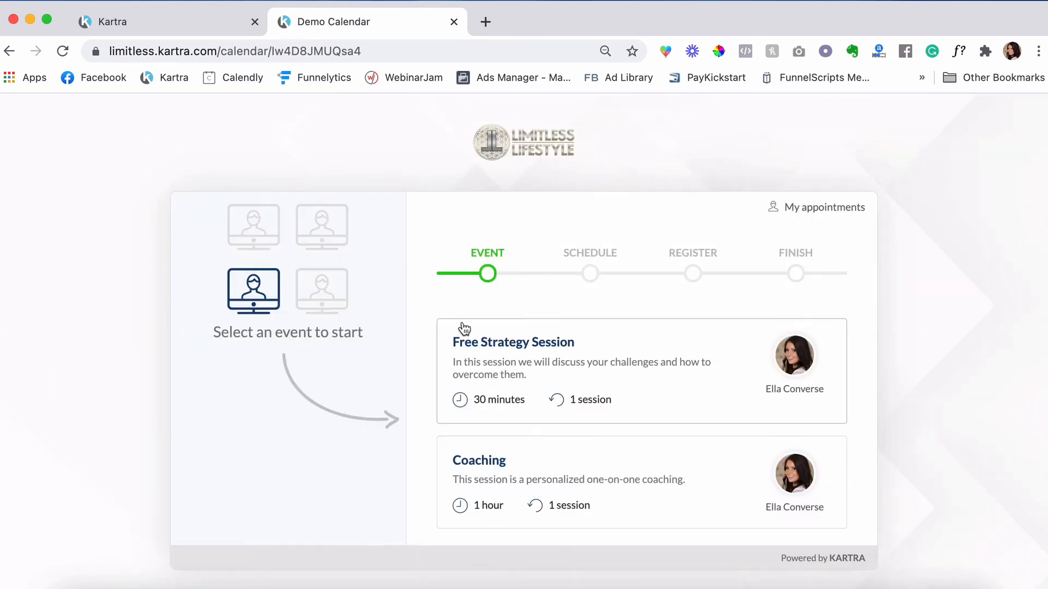
scroll(463, 327, "down", 1)
scroll(463, 328, "up", 1)
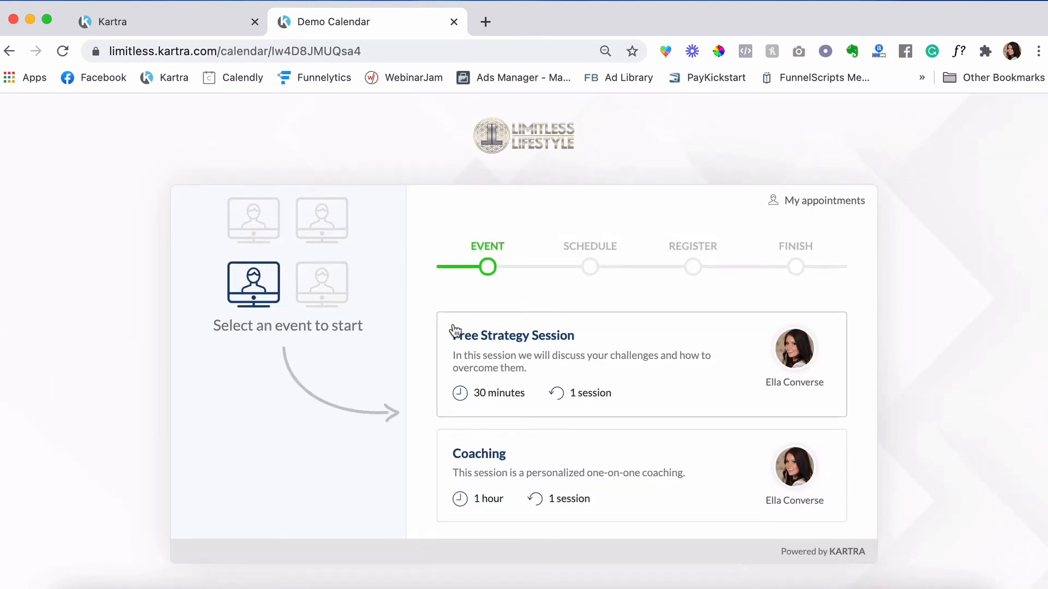
left_click(484, 462)
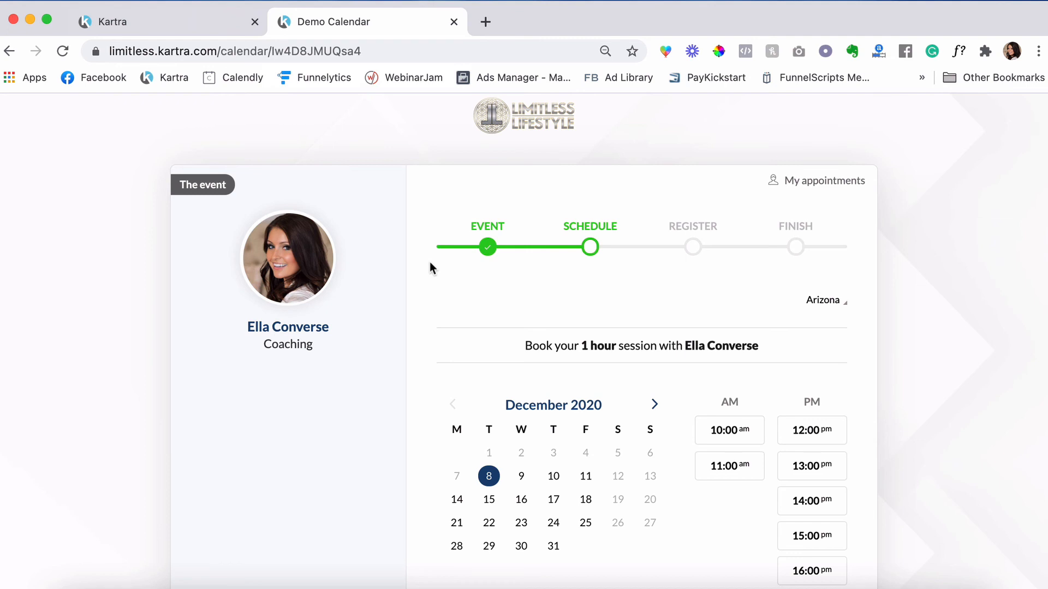
left_click(179, 24)
- From My Pages, open the Questionnaire page's direct link, then close the publishing window
left_click(92, 268)
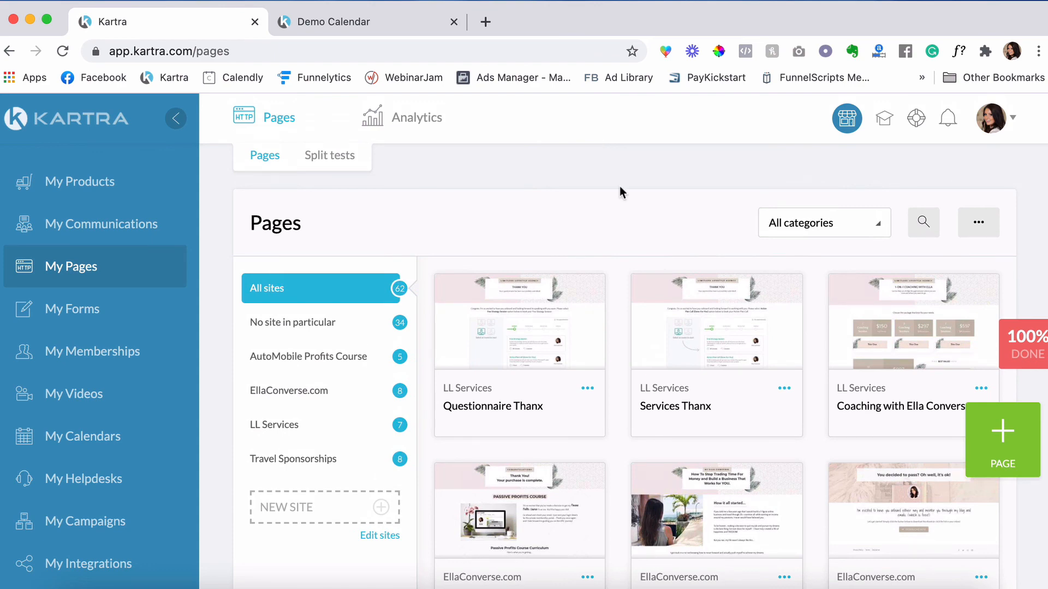
scroll(620, 187, "down", 13)
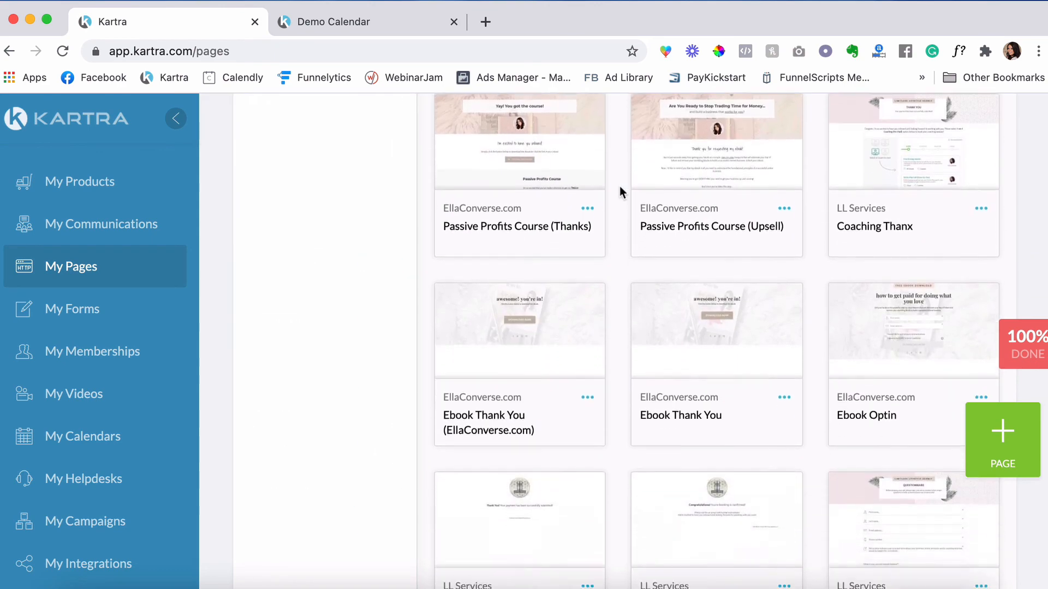
scroll(620, 186, "down", 2)
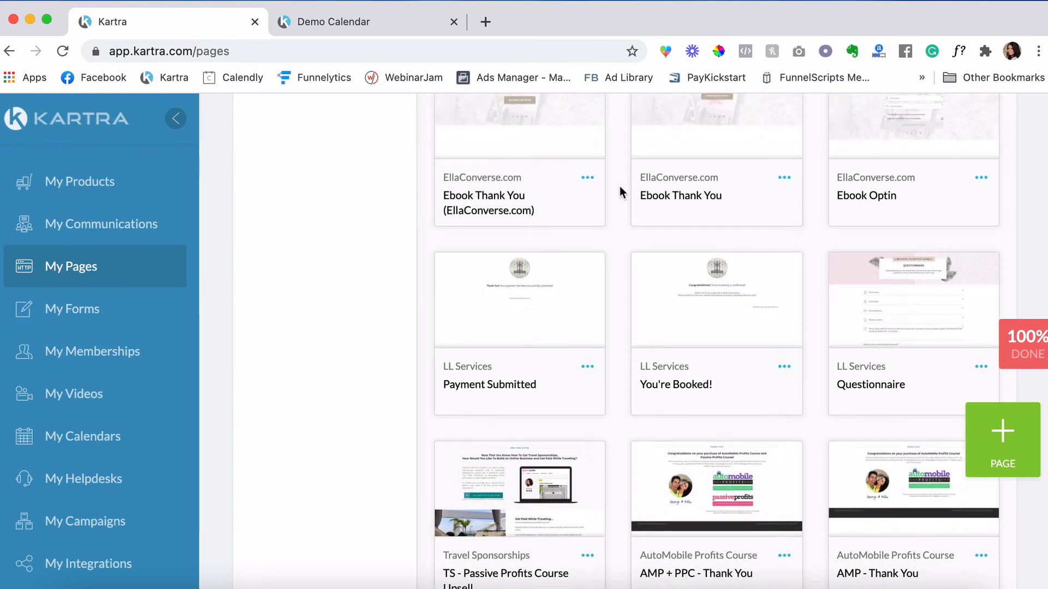
scroll(620, 186, "down", 2)
left_click(982, 283)
left_click(902, 254)
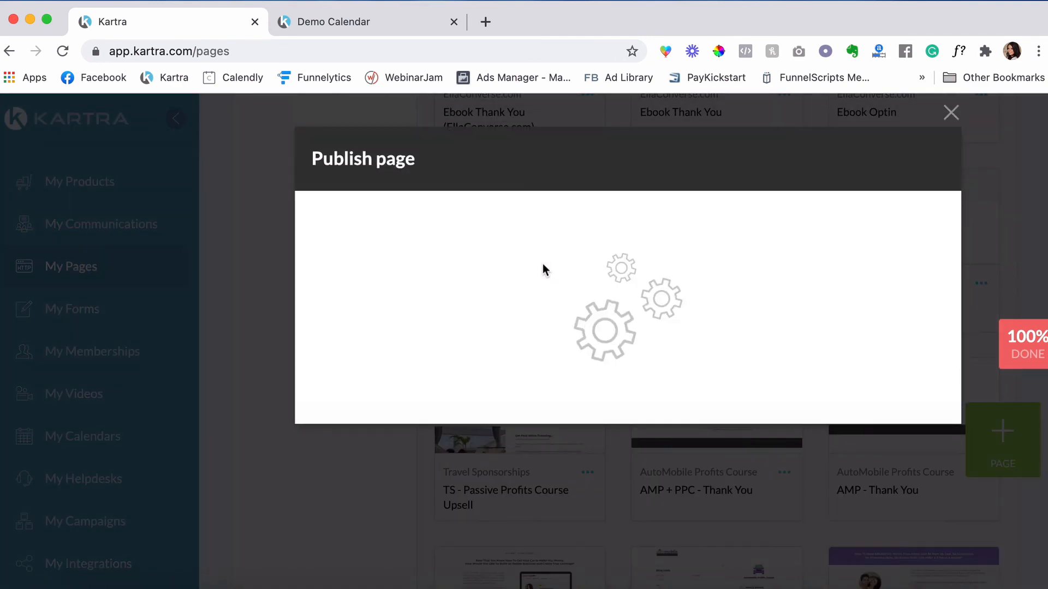
left_click(490, 311)
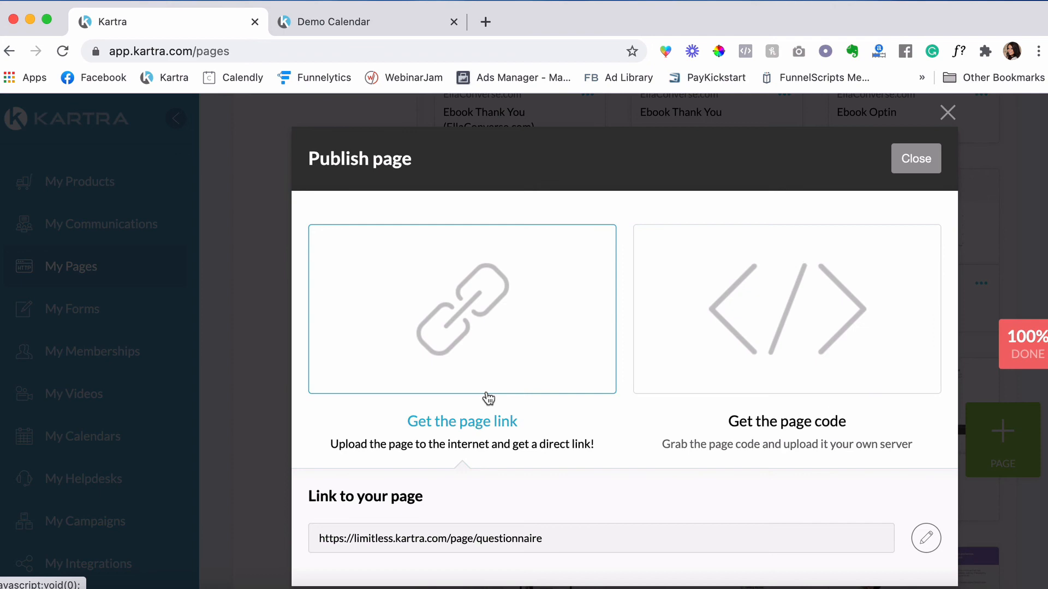
left_click(480, 539)
scroll(995, 227, "down", 2)
scroll(995, 227, "down", 10)
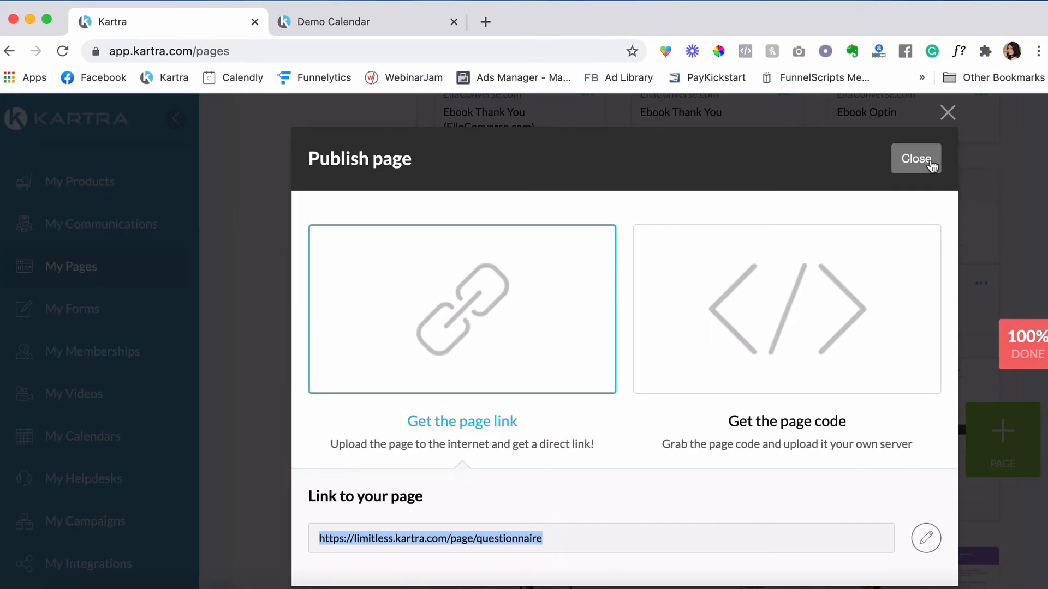
left_click(931, 164)
- Open the live Questionnaire Thanx page with its embedded booking calendar
scroll(607, 385, "up", 3)
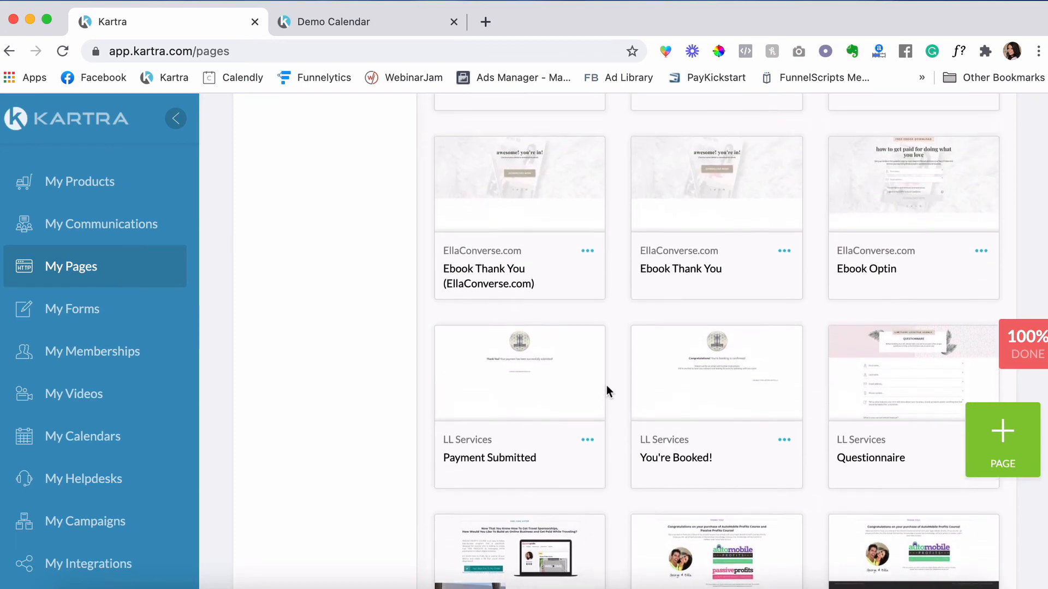
scroll(606, 386, "up", 6)
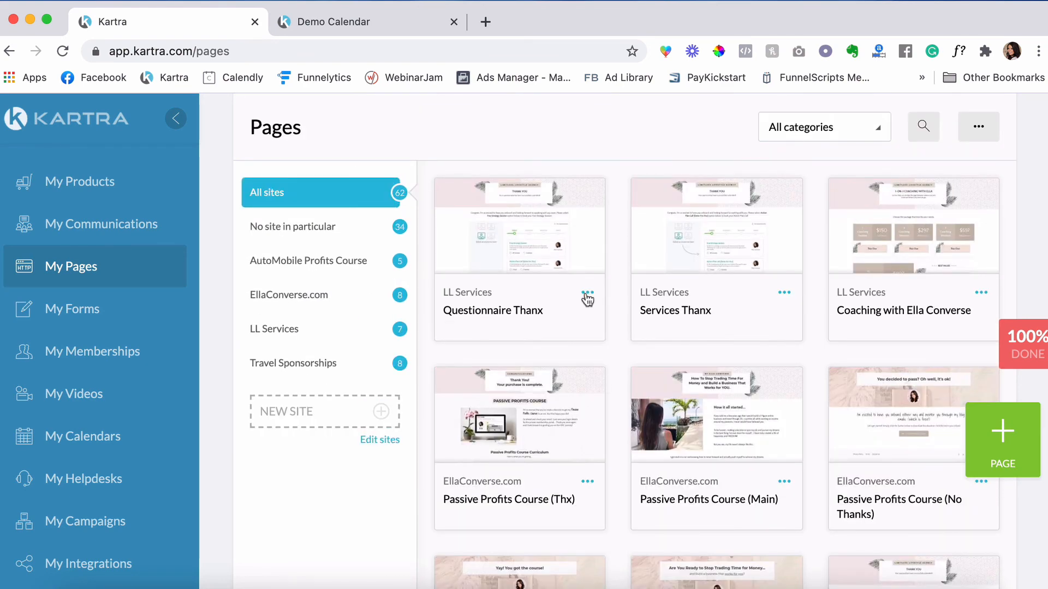
left_click(587, 295)
left_click(627, 290)
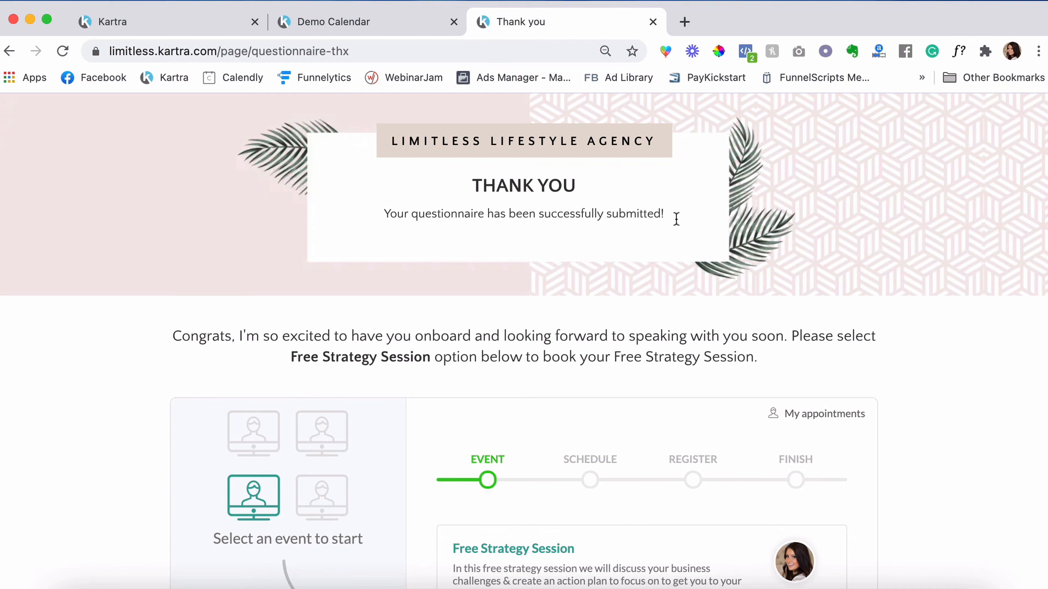
- Scroll the thank-you page's event list to find 1-on-1 Coaching [Pre-Paid], then go back to Kartra
scroll(897, 266, "down", 2)
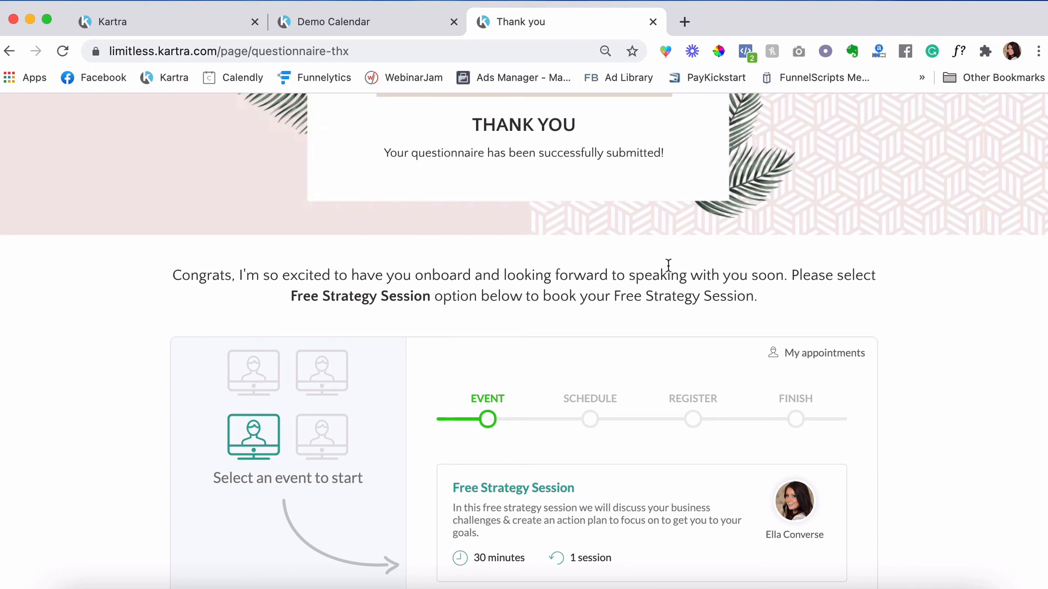
scroll(943, 250, "down", 3)
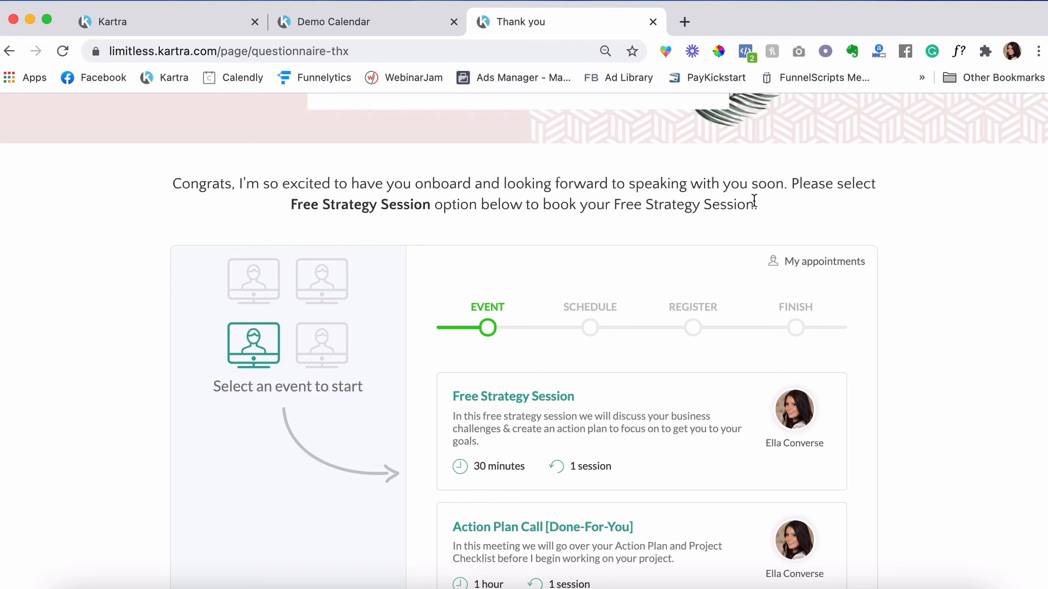
scroll(931, 208, "down", 1)
scroll(931, 213, "up", 1)
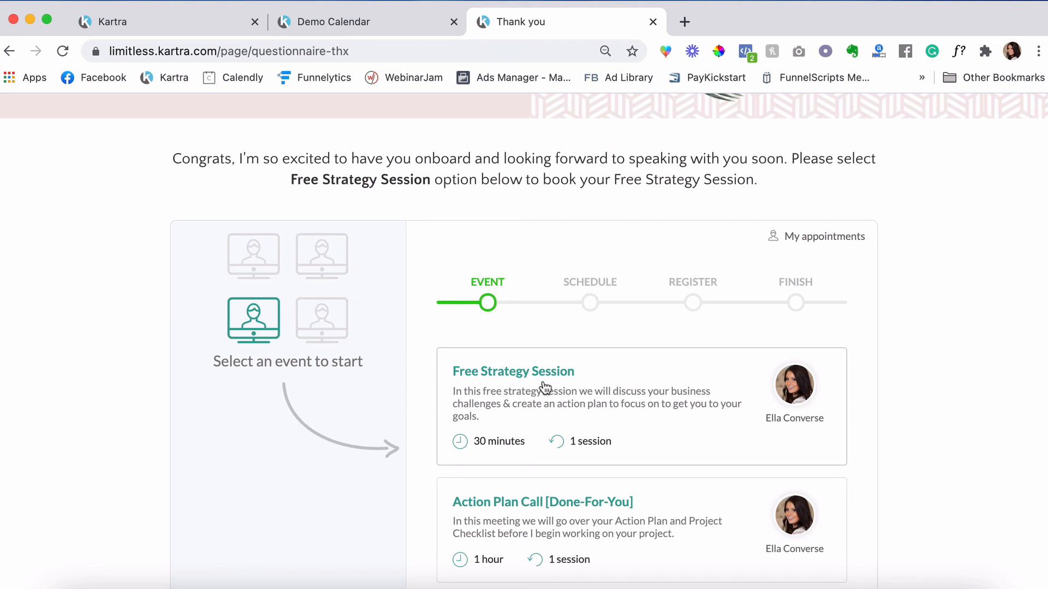
scroll(936, 295, "up", 5)
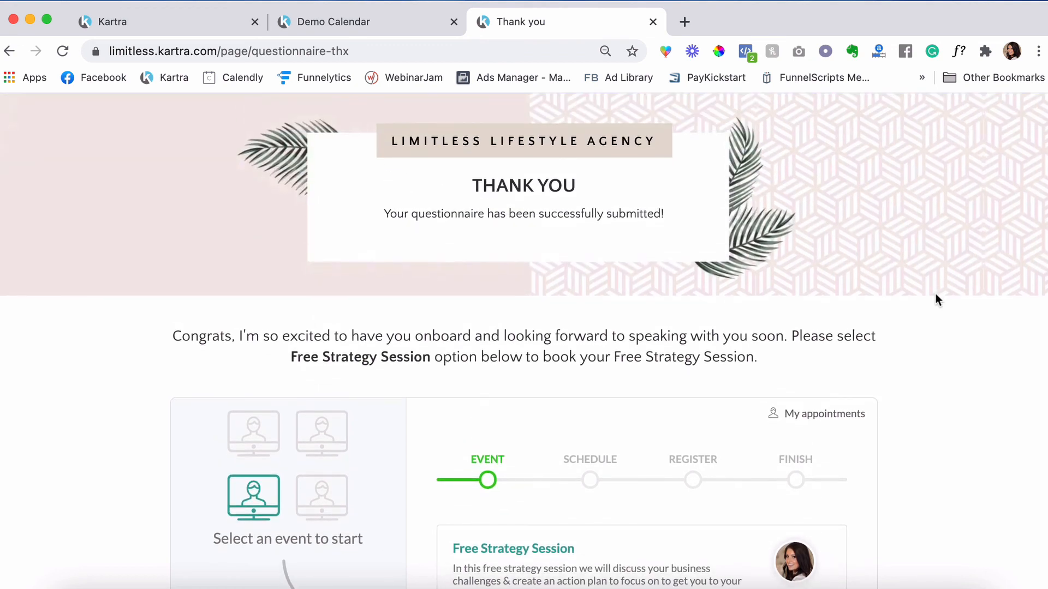
scroll(93, 337, "down", 10)
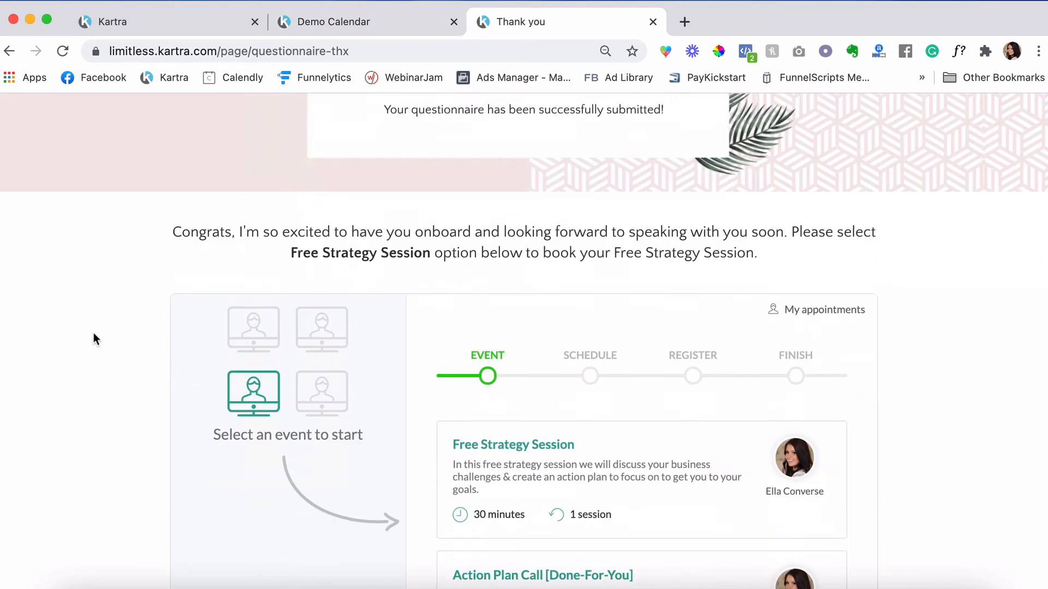
scroll(93, 338, "down", 4)
scroll(93, 337, "up", 3)
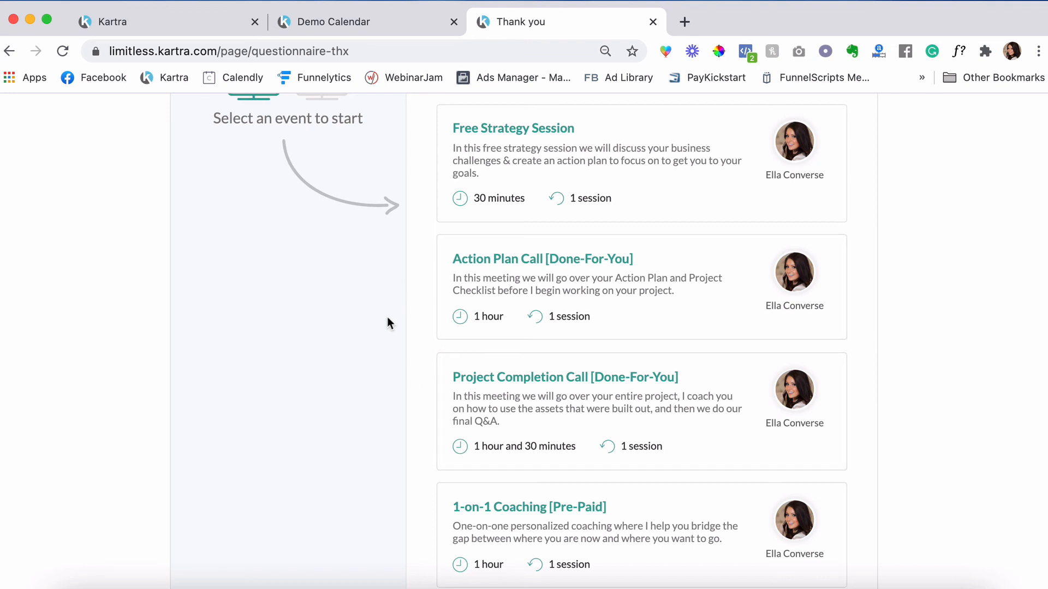
scroll(388, 322, "down", 3)
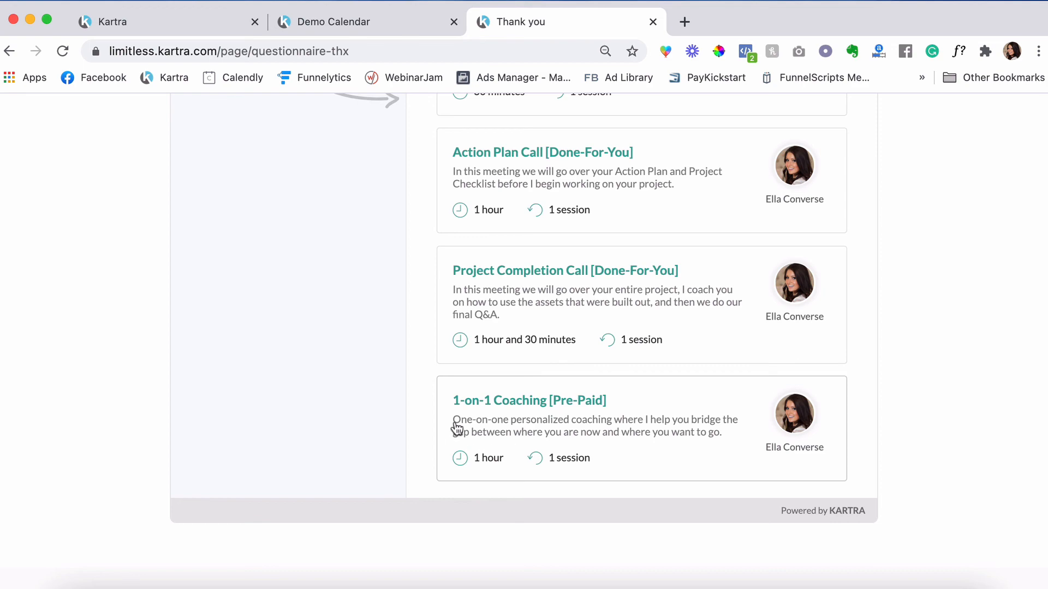
key("super+1")
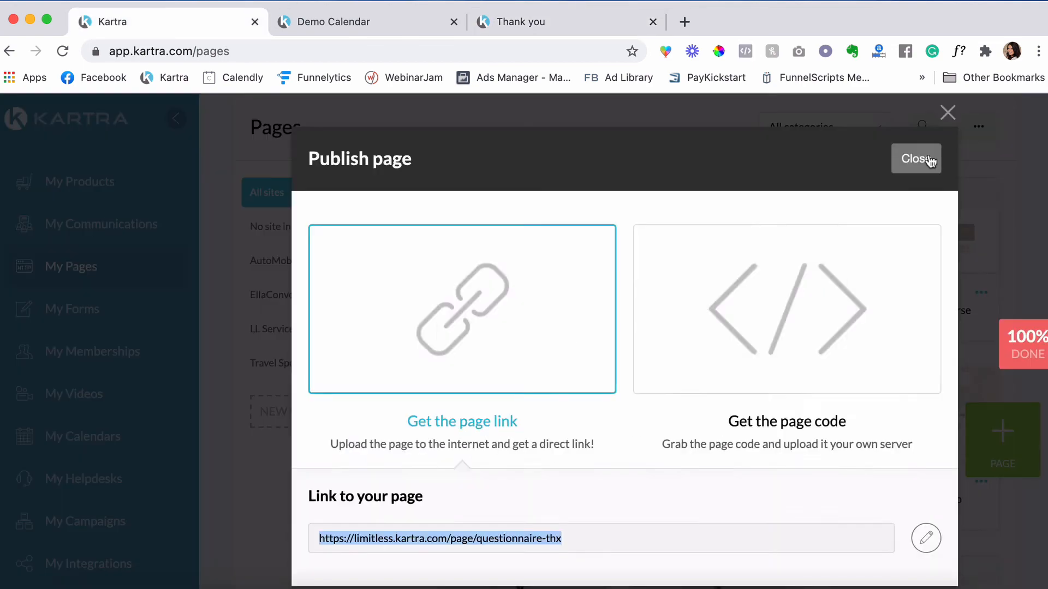
left_click(922, 159)
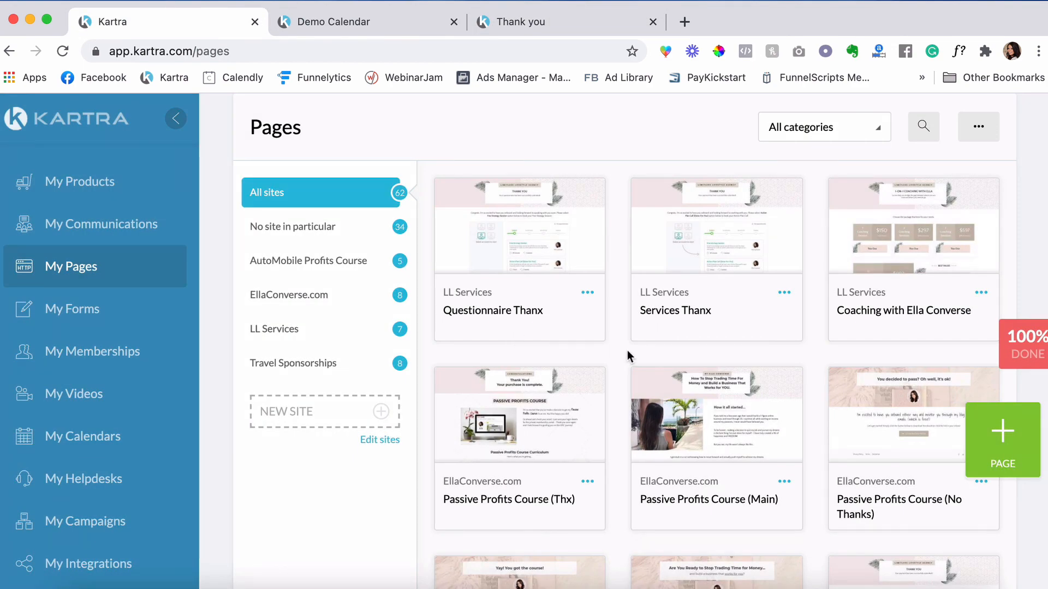
scroll(627, 352, "down", 3)
scroll(627, 352, "up", 4)
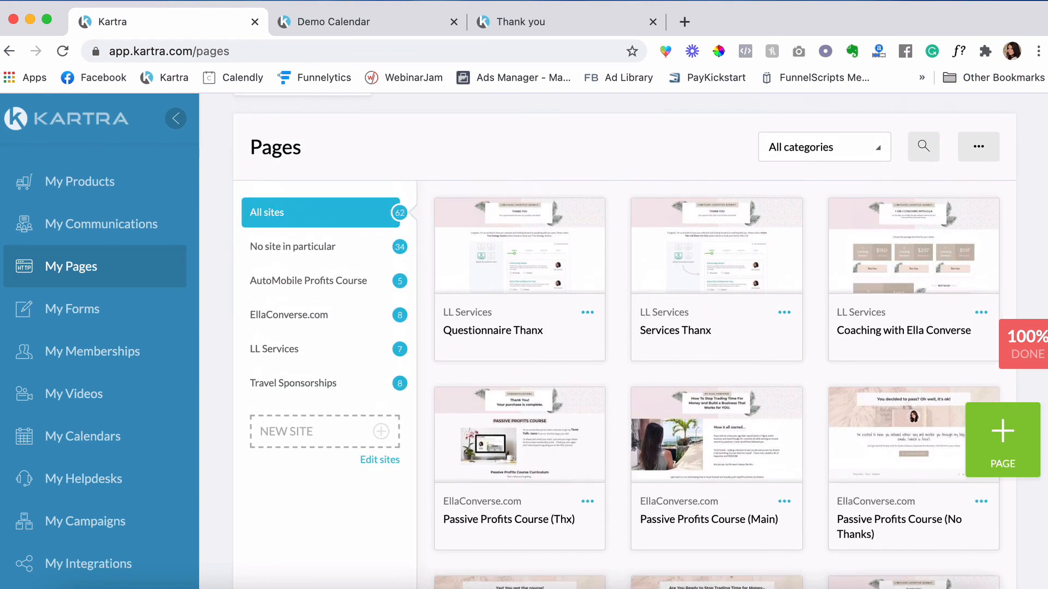
left_click(981, 313)
left_click(895, 282)
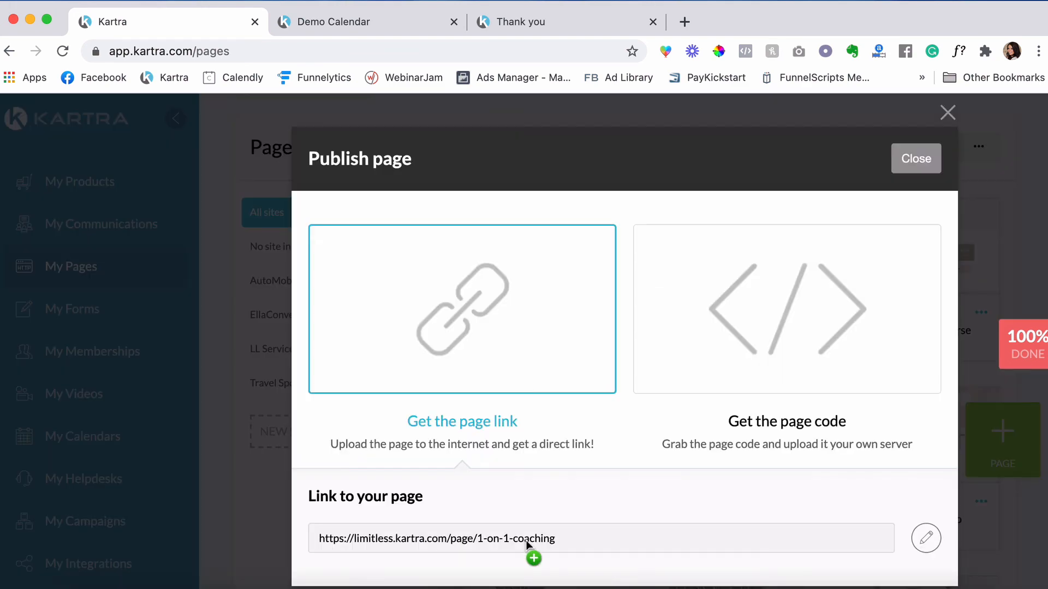
triple_click(526, 539)
key("ctrl+c")
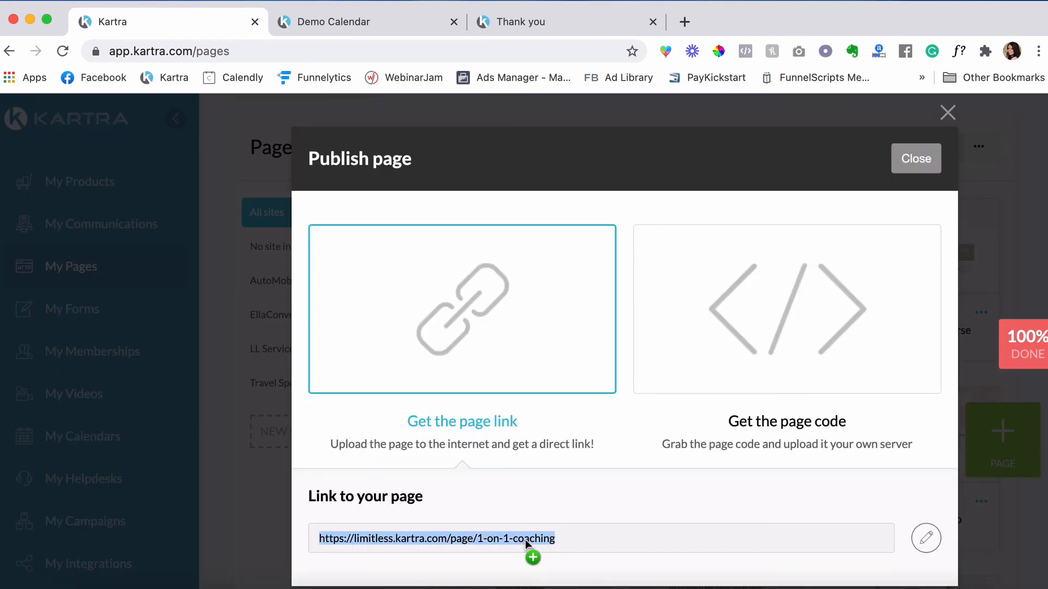
left_click(684, 22)
key("ctrl+v")
key("Return")
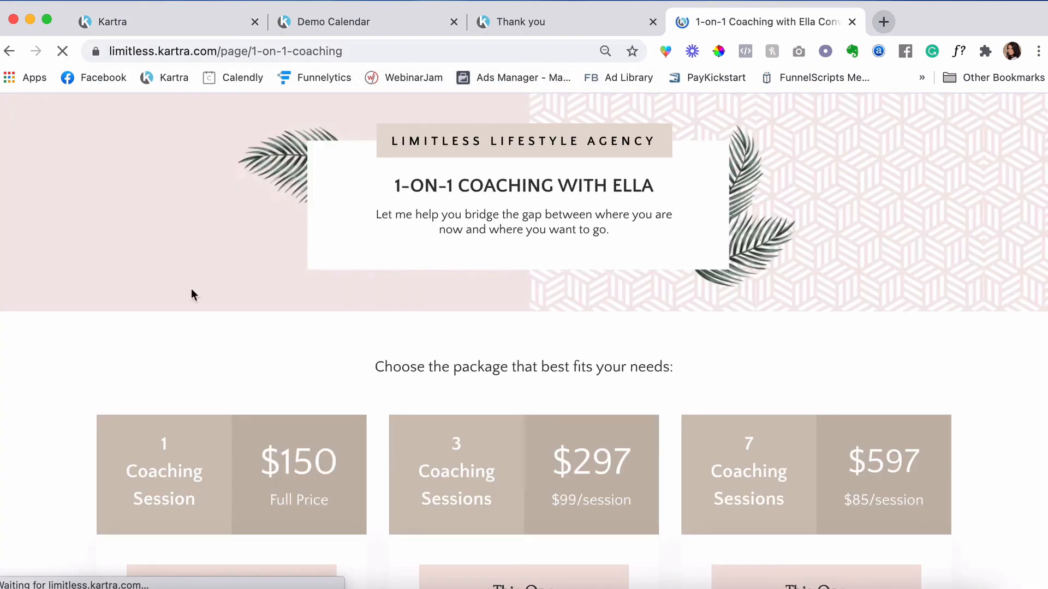
- Test checkout with the $997 12-session best-value package, then close the checkout
scroll(89, 338, "down", 5)
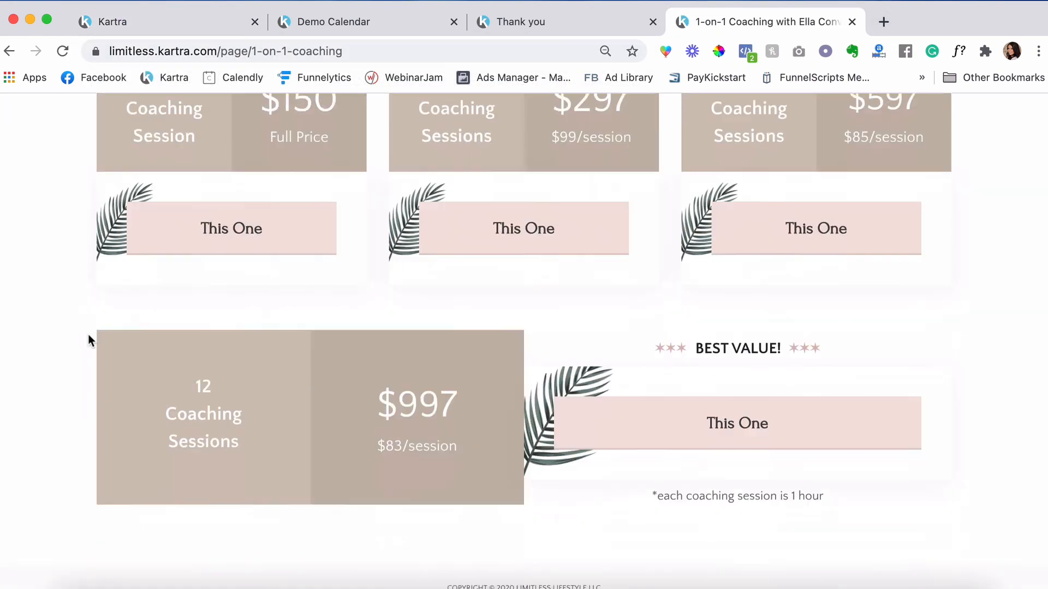
scroll(87, 334, "up", 3)
scroll(87, 334, "up", 2)
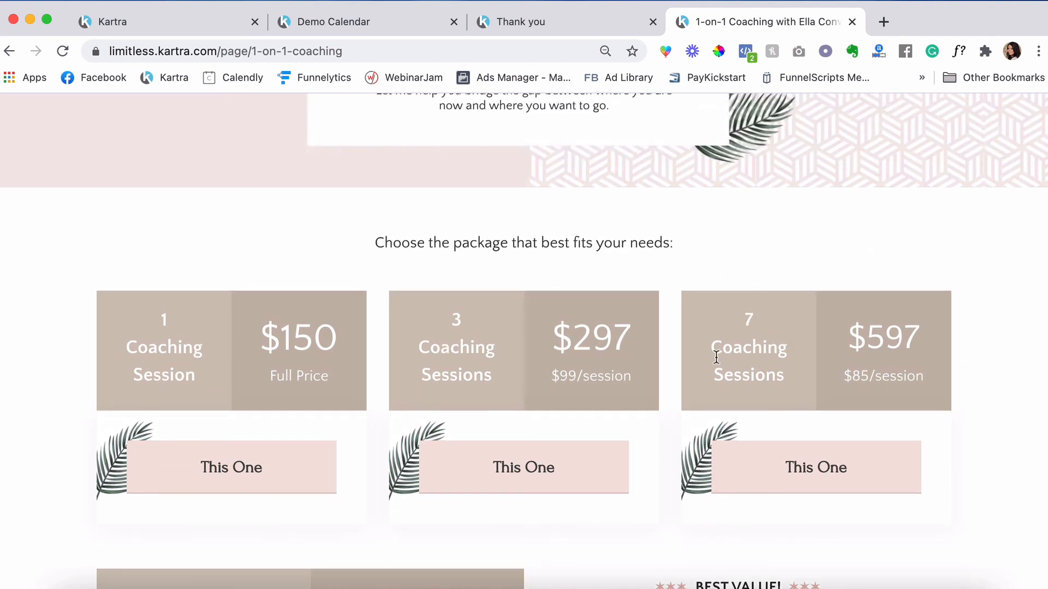
scroll(754, 365, "down", 4)
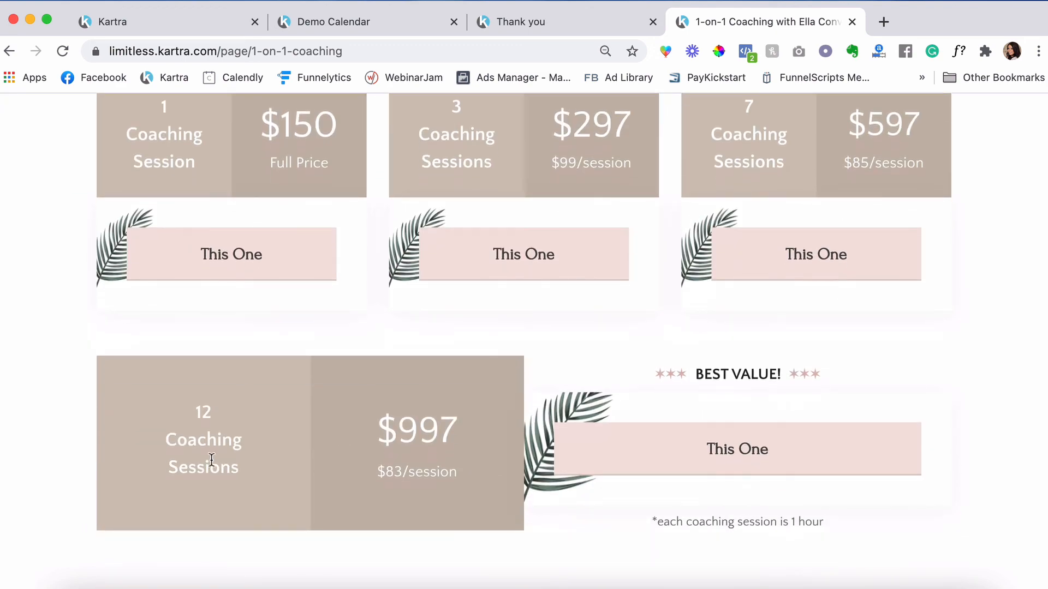
scroll(468, 431, "up", 2)
scroll(745, 489, "down", 2)
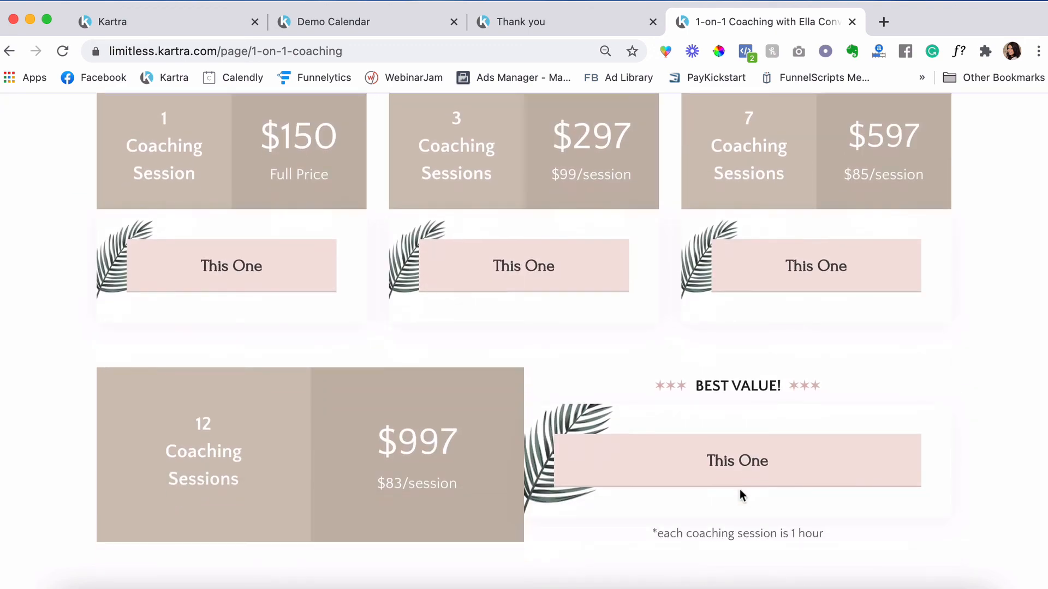
left_click(739, 489)
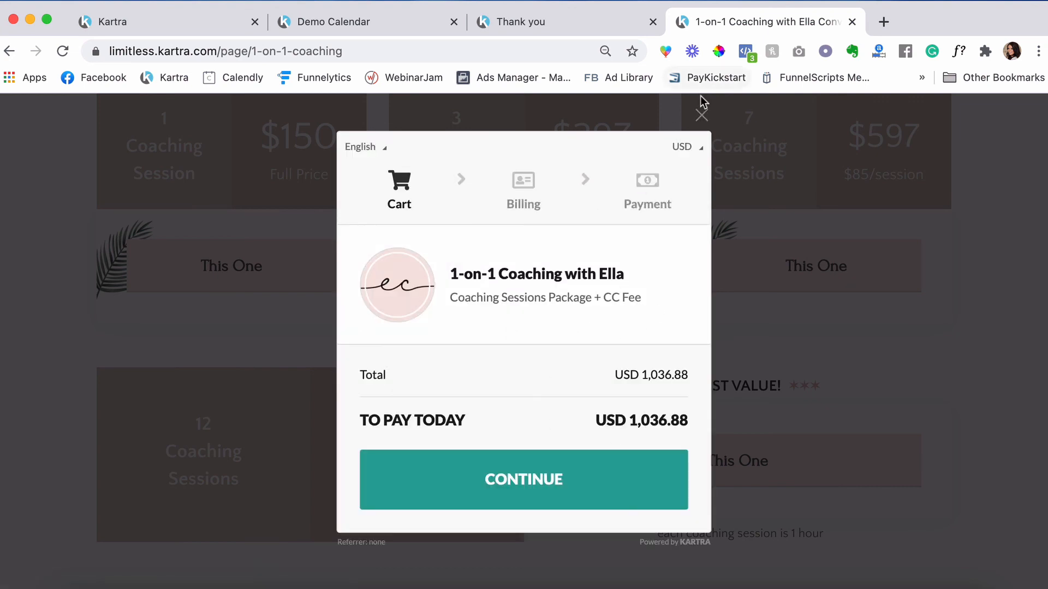
left_click(702, 113)
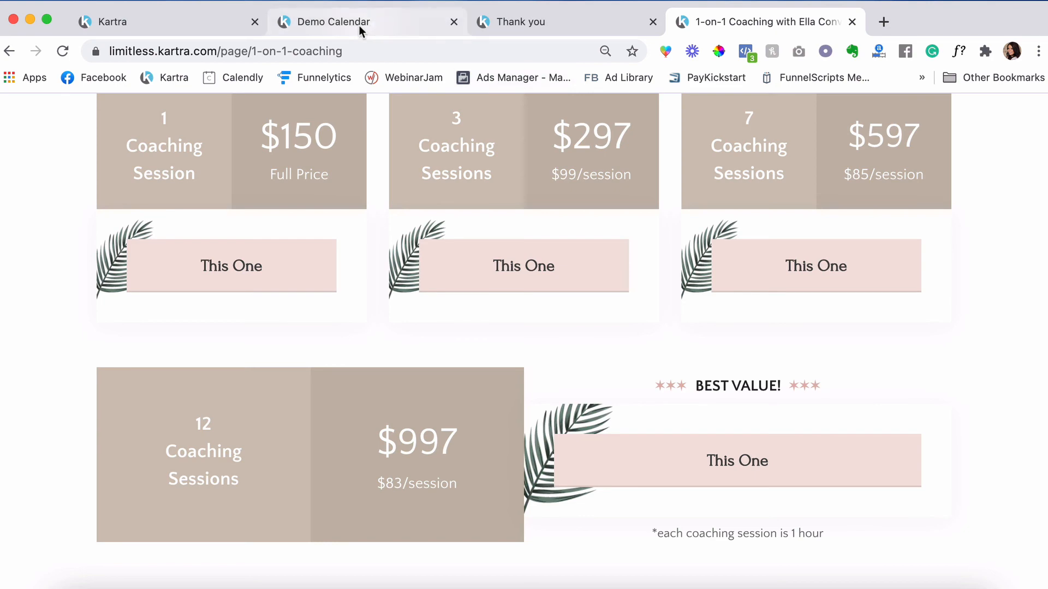
- Copy the thanks-book page link from Kartra and load it in a new tab
left_click(159, 22)
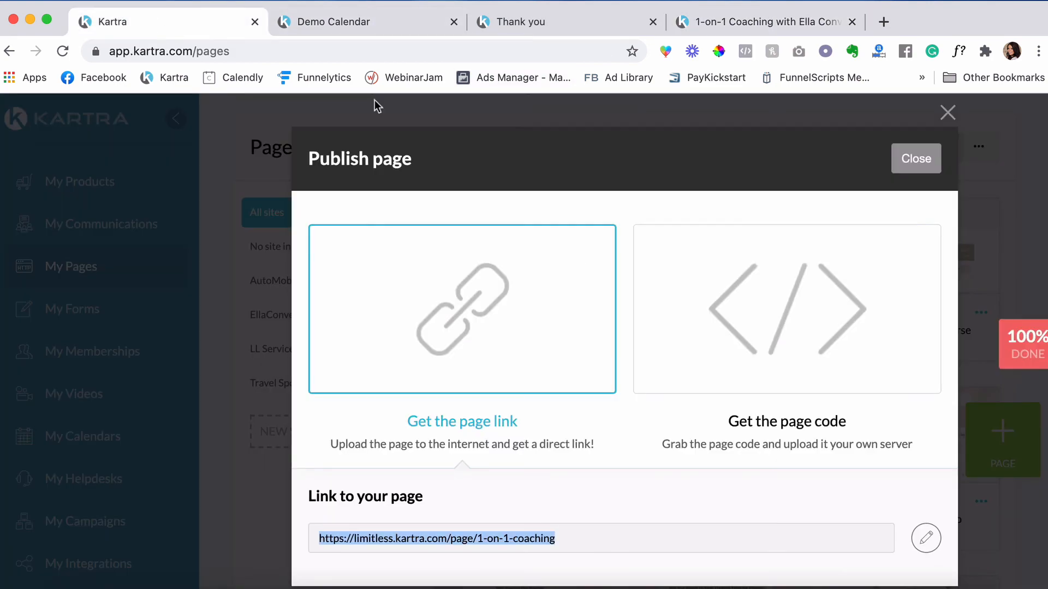
left_click(926, 166)
scroll(823, 244, "down", 1)
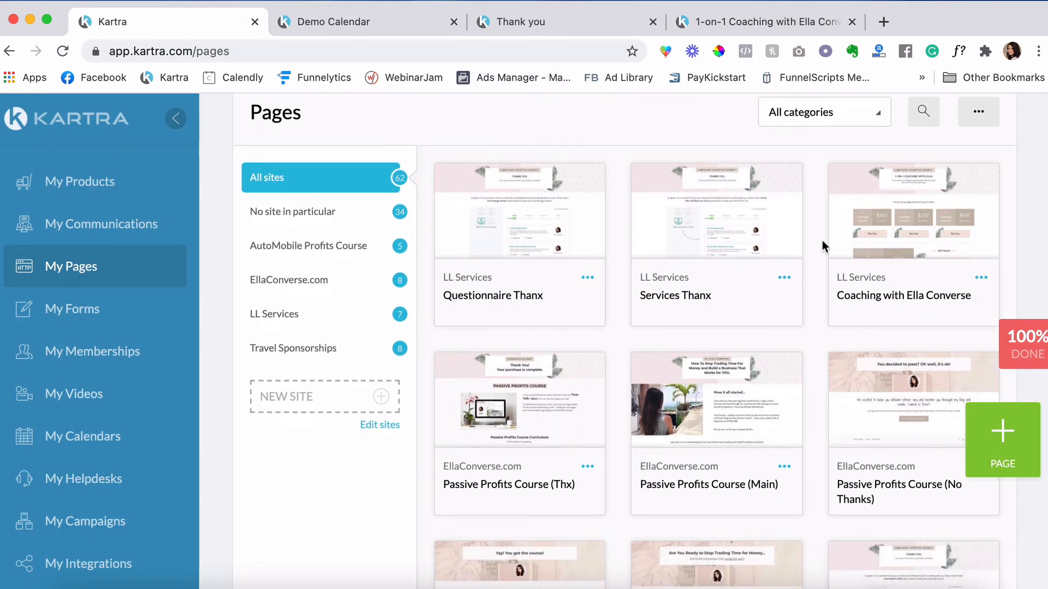
scroll(823, 244, "down", 6)
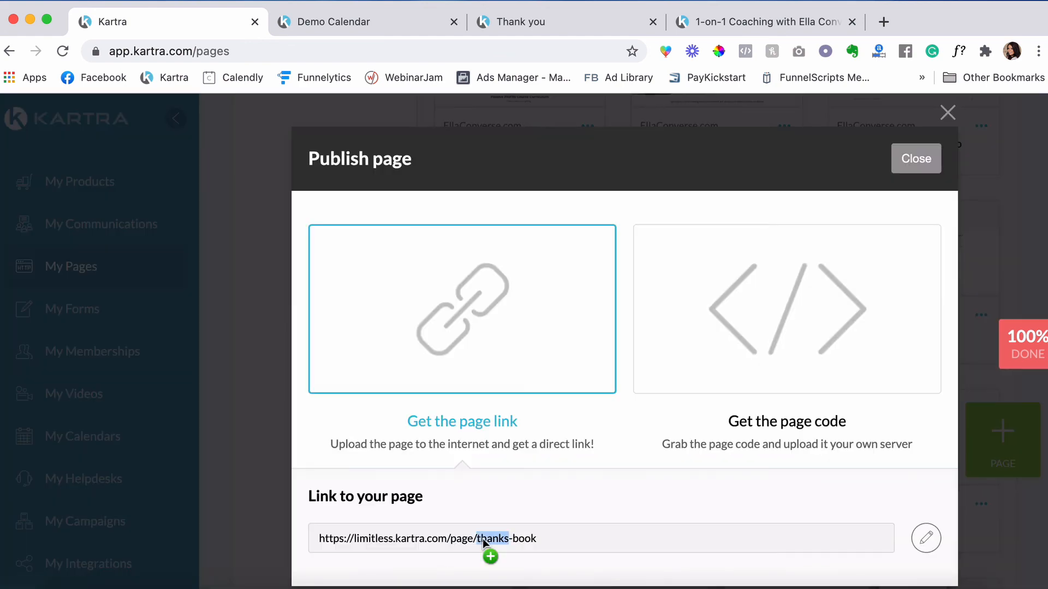
triple_click(484, 540)
key("super+c")
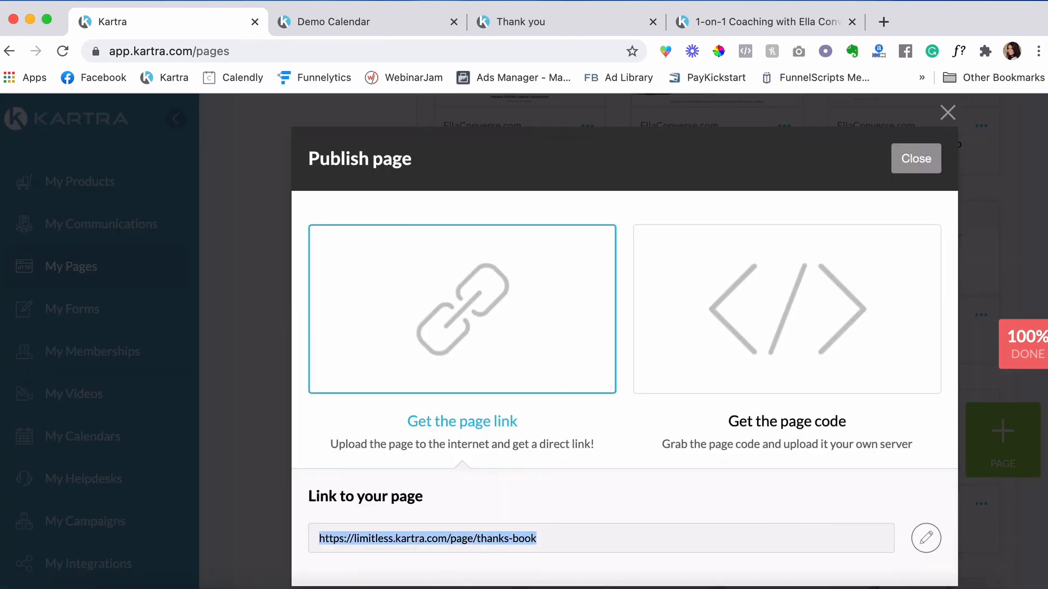
left_click(884, 22)
key("super+v")
key("Return")
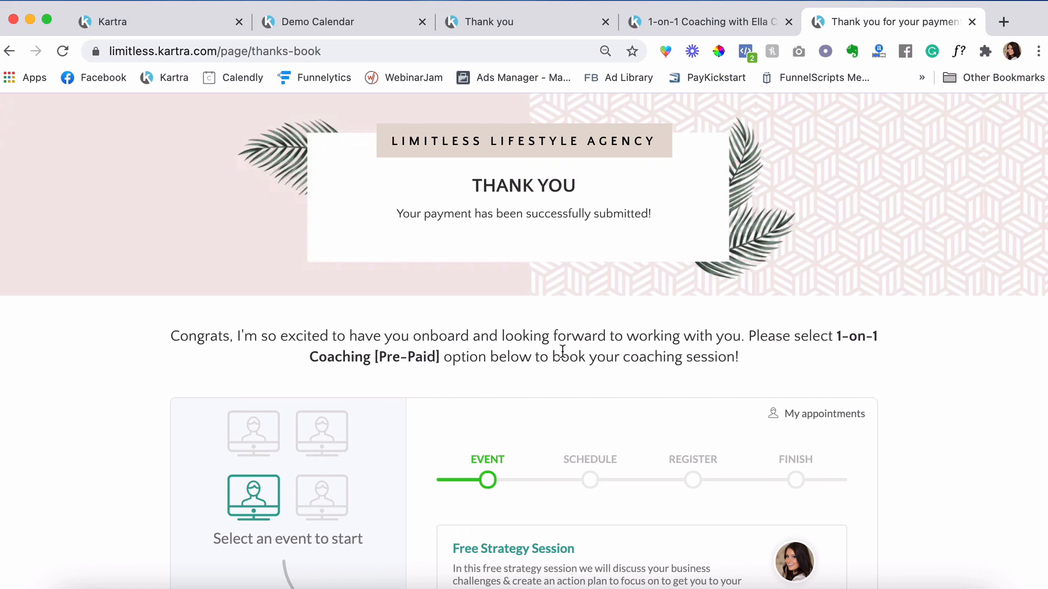
- Check the booking widget offers 1-on-1 Coaching [Pre-Paid] on the payment thank-you page
left_click_drag(748, 336, 869, 362)
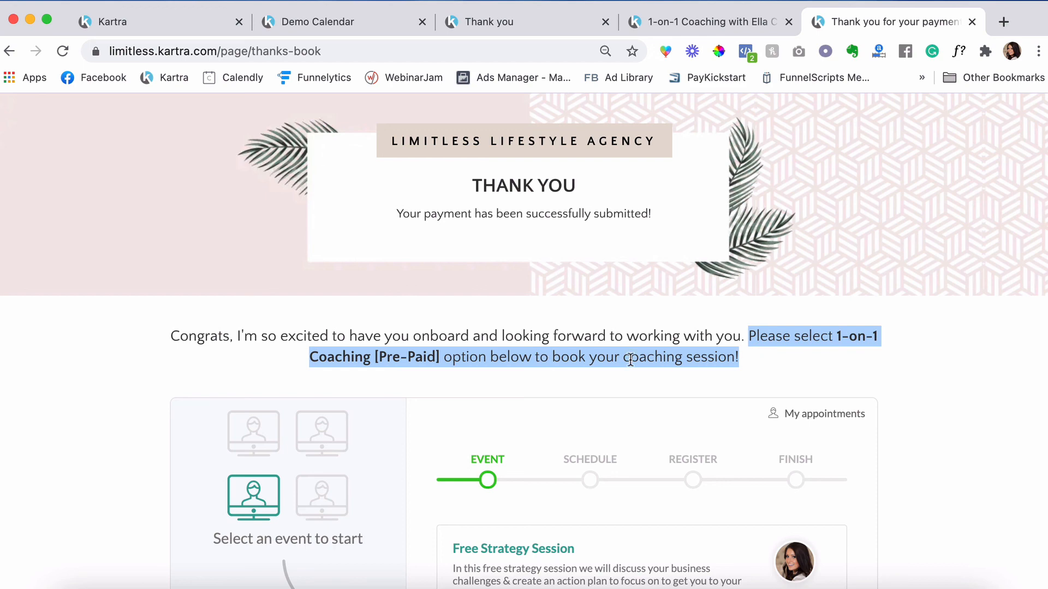
left_click(939, 355)
scroll(940, 358, "down", 10)
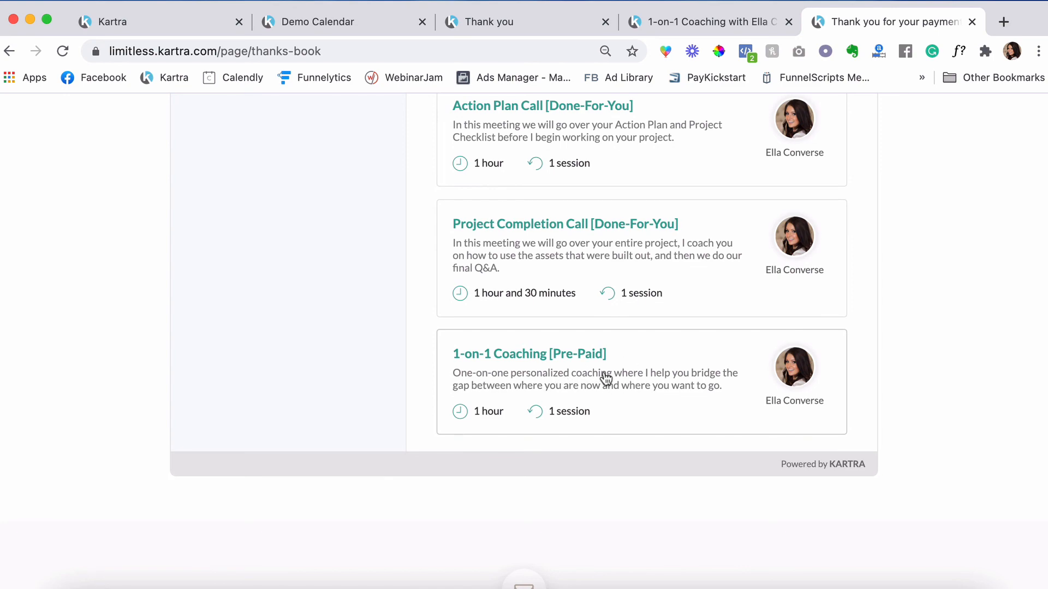
scroll(606, 378, "up", 10)
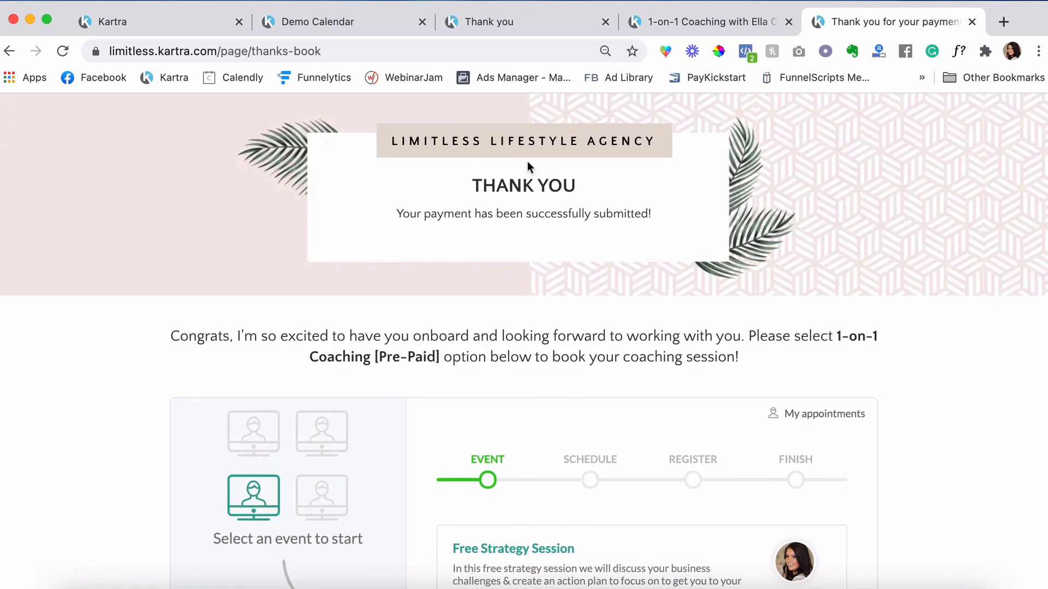
- Back in Kartra, close the thanks-book link window and scroll to the Pages grid top
left_click(134, 22)
left_click(916, 158)
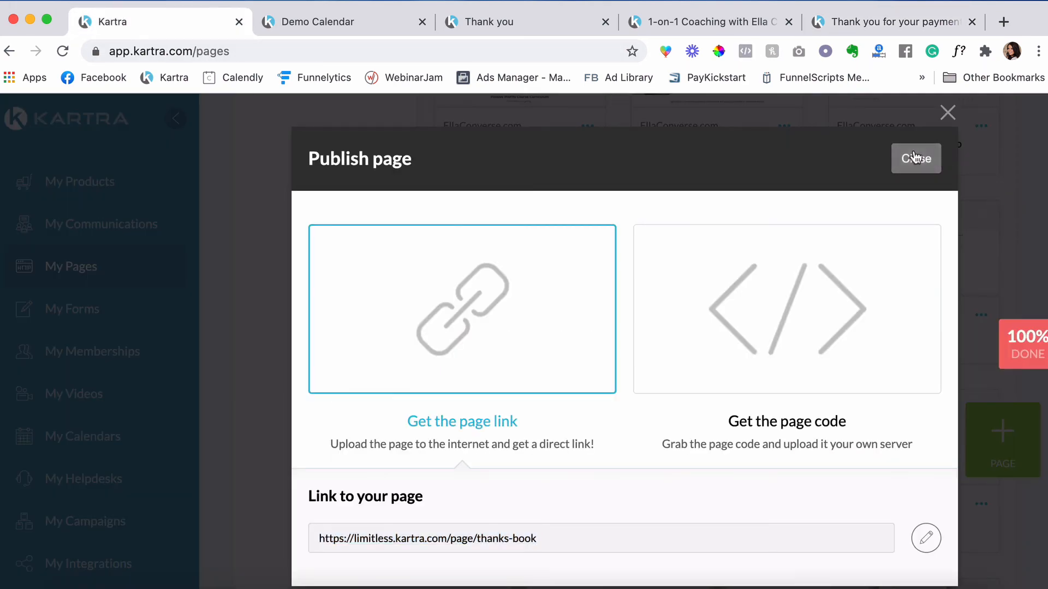
scroll(222, 319, "up", 8)
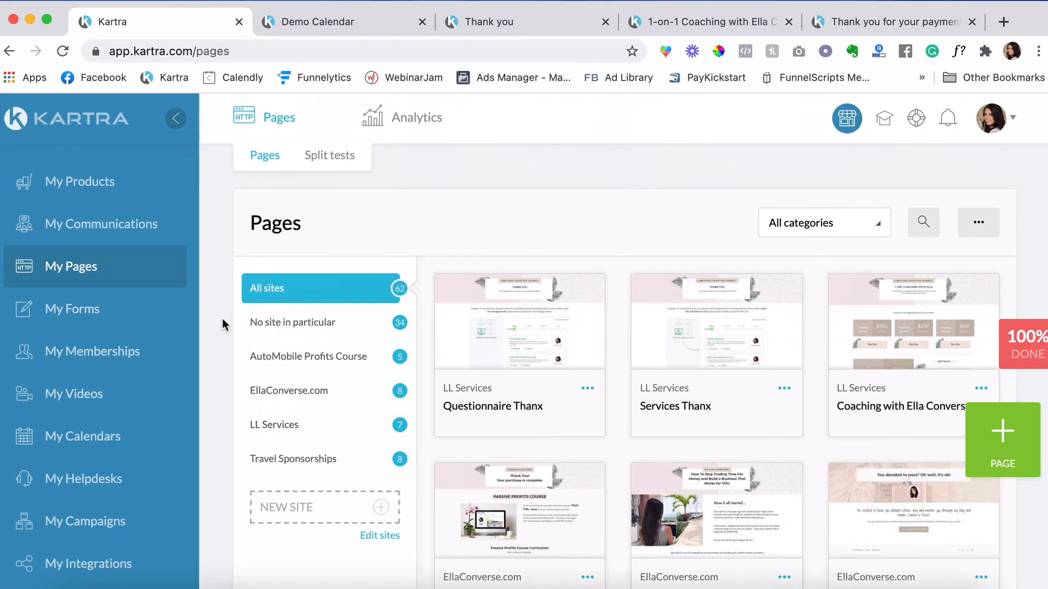